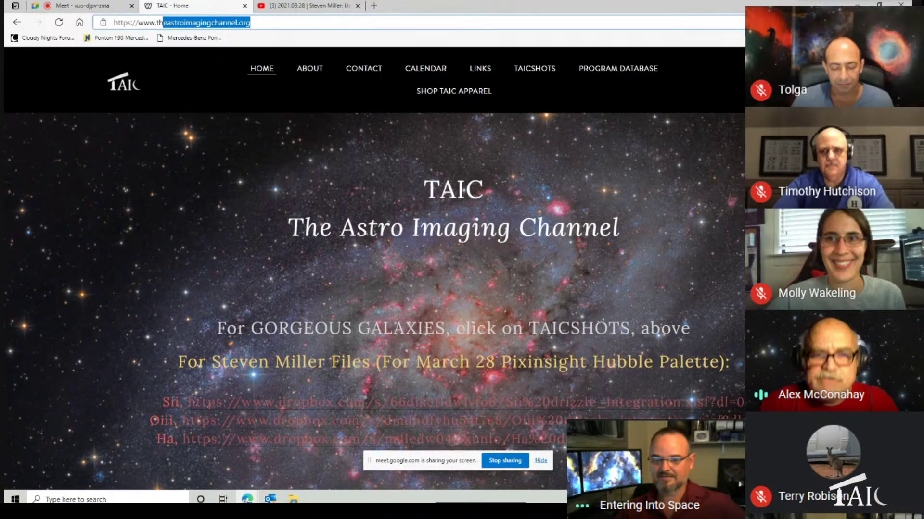
- Open the TAIC website's calendar and look through the scheduled programs into July 2021
{"action": "left_click", "coordinate": [436, 75]}
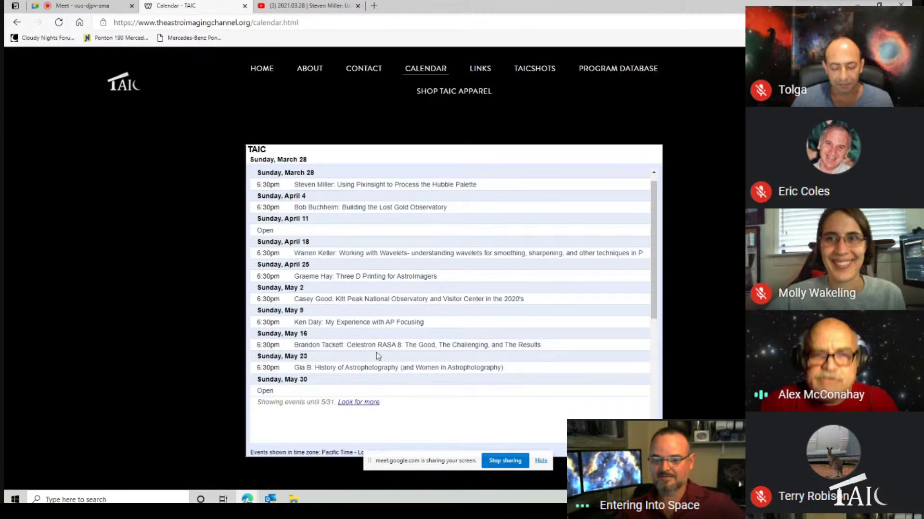
{"action": "scroll", "coordinate": [377, 352], "scroll_direction": "down", "scroll_amount": 1}
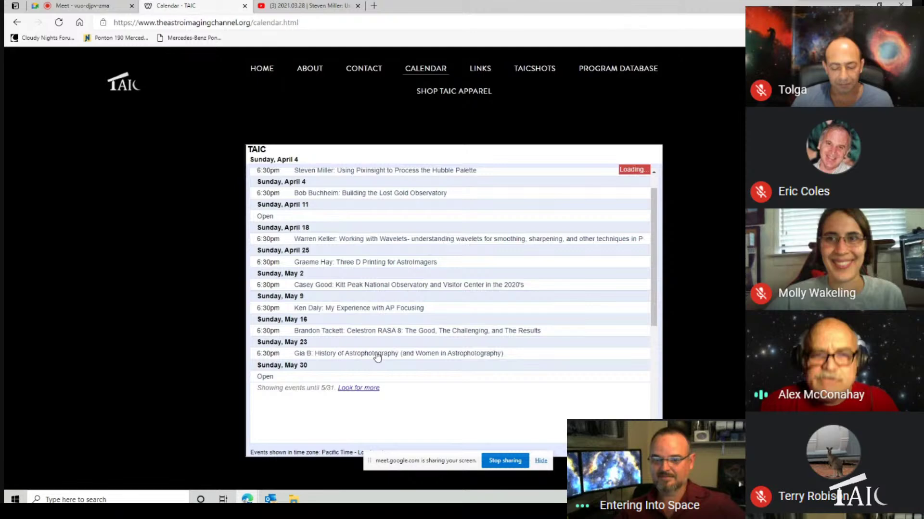
{"action": "scroll", "coordinate": [377, 357], "scroll_direction": "down", "scroll_amount": 3}
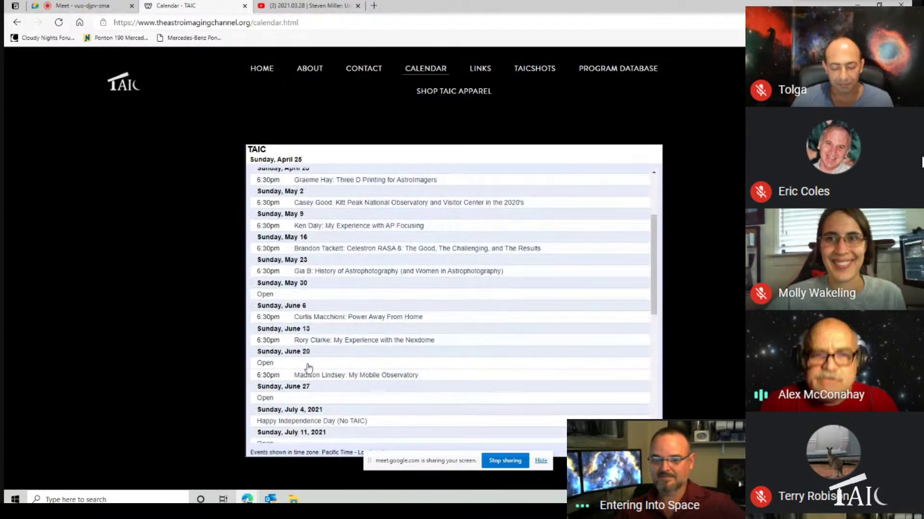
{"action": "scroll", "coordinate": [308, 367], "scroll_direction": "down", "scroll_amount": 2}
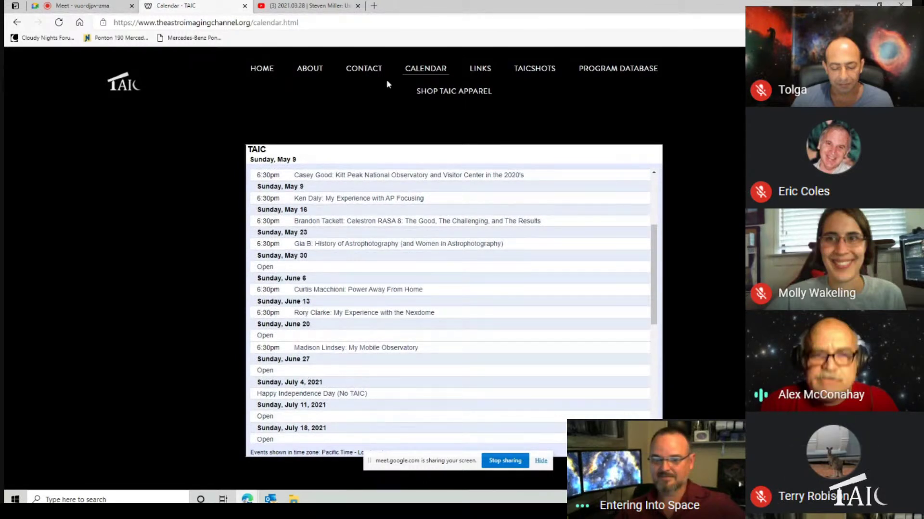
- View the website's contact form and return to the home page
{"action": "left_click", "coordinate": [364, 69]}
{"action": "left_click", "coordinate": [133, 216]}
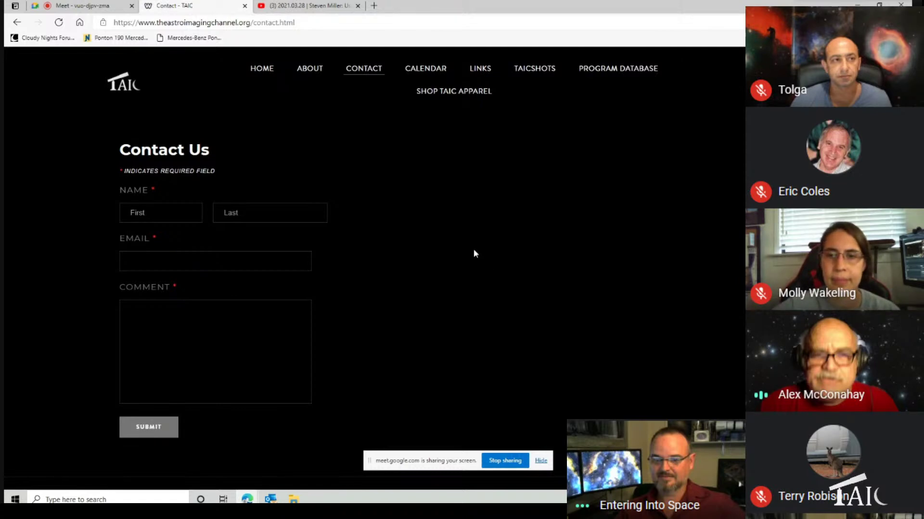
{"action": "left_click", "coordinate": [268, 72]}
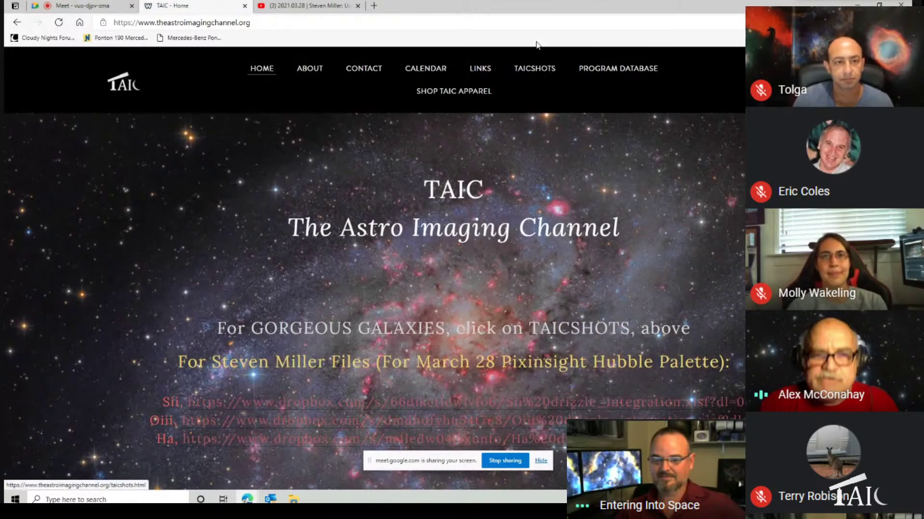
- Open the TAICshots page and review the Gorgeous Galaxies submission details and the Help Wanted notice
{"action": "left_click", "coordinate": [524, 71]}
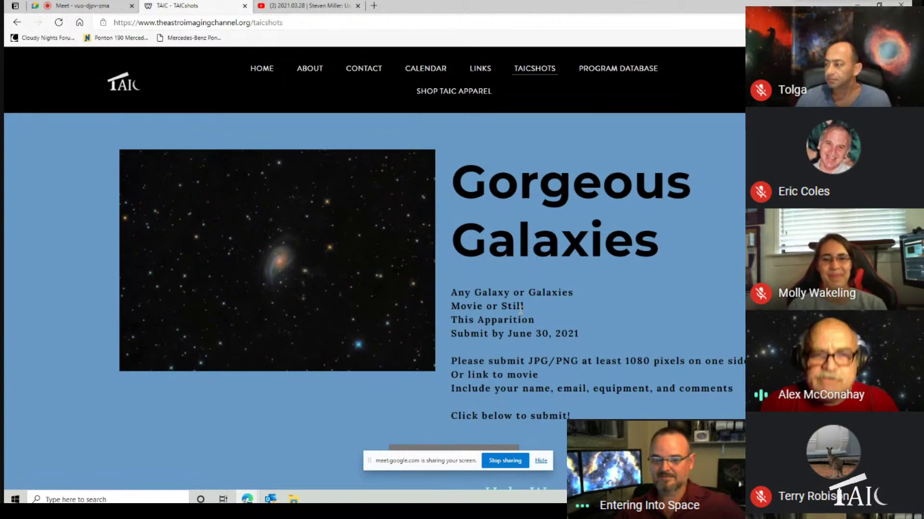
{"action": "scroll", "coordinate": [453, 389], "scroll_direction": "down", "scroll_amount": 3}
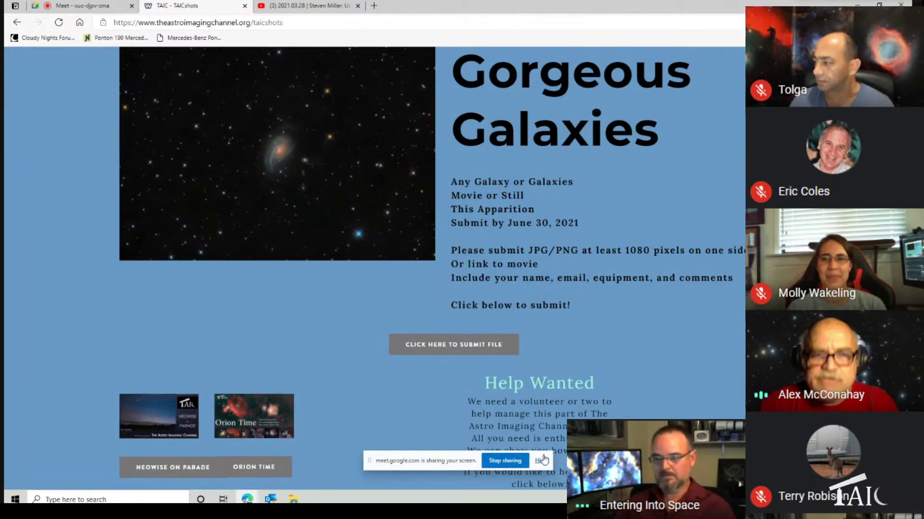
{"action": "scroll", "coordinate": [650, 385], "scroll_direction": "down", "scroll_amount": 2}
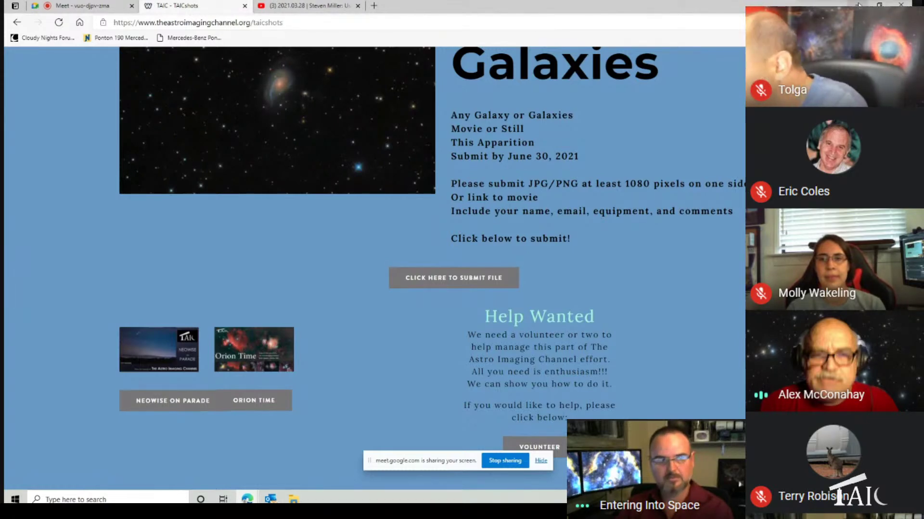
- Switch to the YouTube live stream and look over the video description and the channel merchandise
{"action": "left_click", "coordinate": [329, 9]}
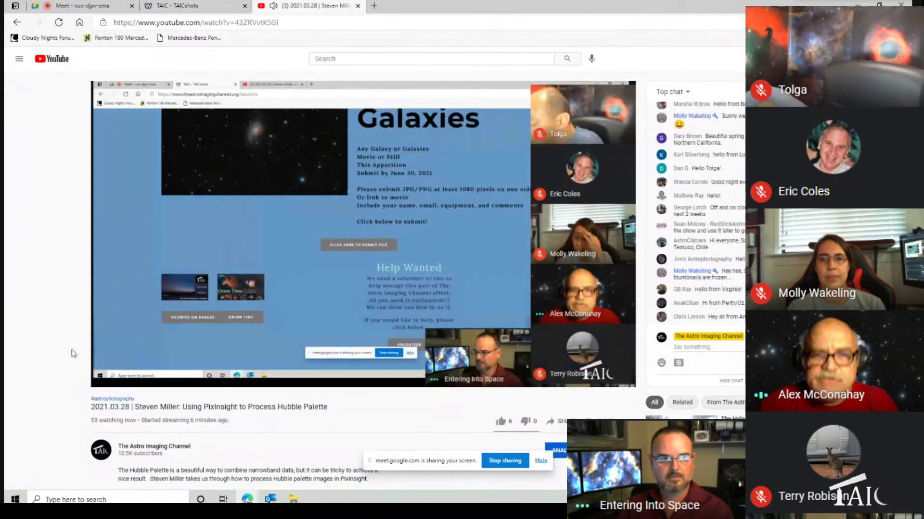
{"action": "mouse_move", "coordinate": [114, 382]}
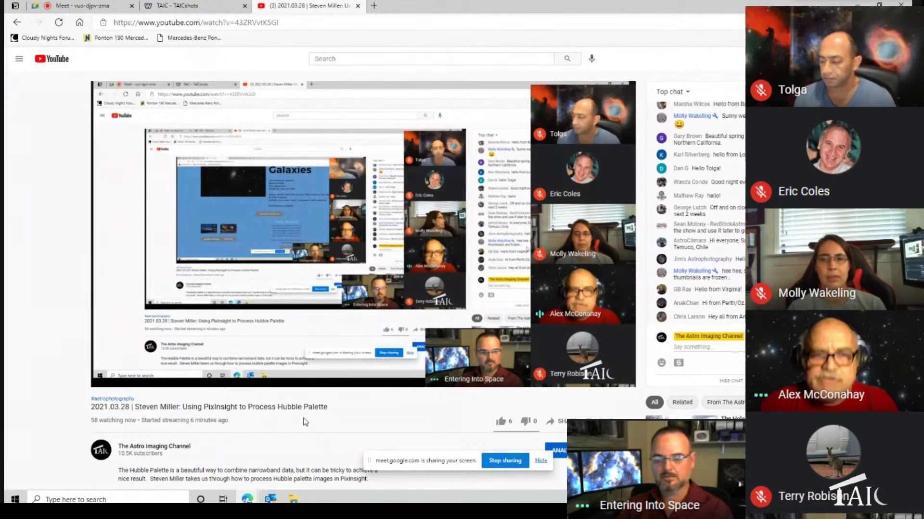
{"action": "scroll", "coordinate": [303, 422], "scroll_direction": "down", "scroll_amount": 3}
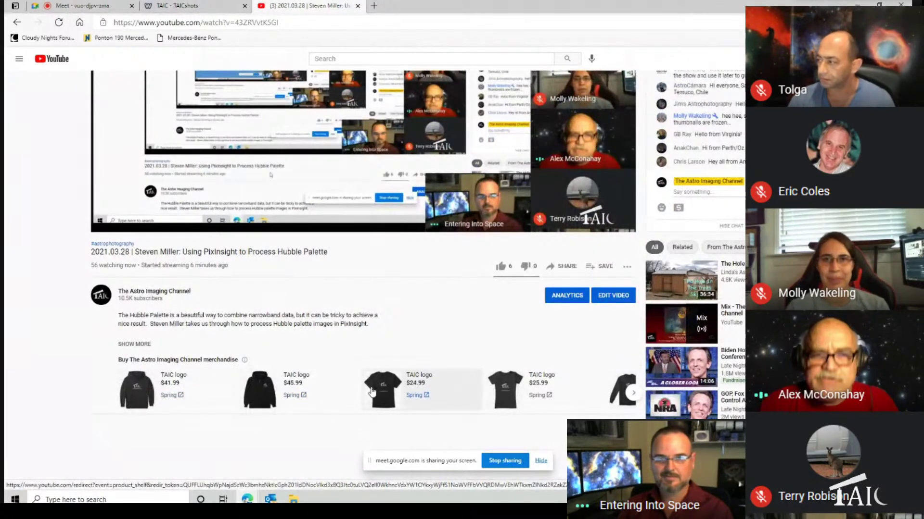
{"action": "scroll", "coordinate": [457, 310], "scroll_direction": "up", "scroll_amount": 2}
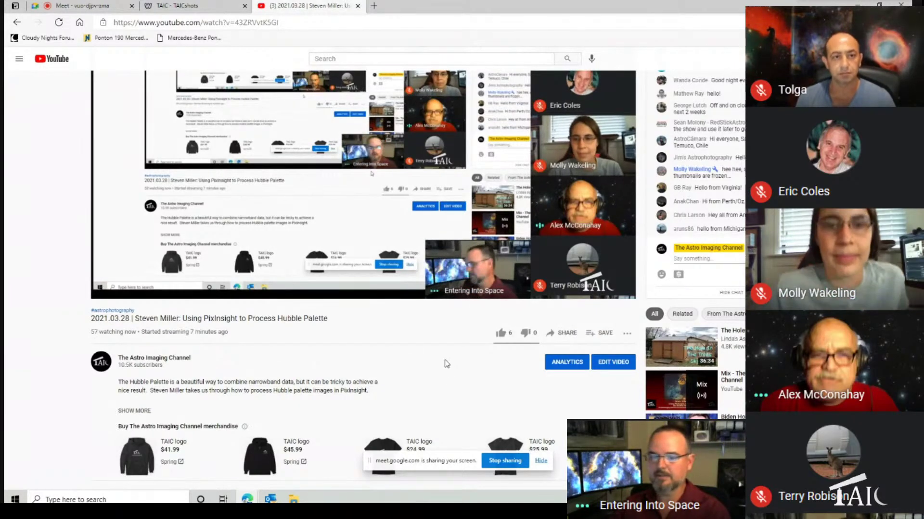
- Return to the Google Meet call and stop presenting the screen
{"action": "mouse_move", "coordinate": [297, 267]}
{"action": "left_click", "coordinate": [82, 6]}
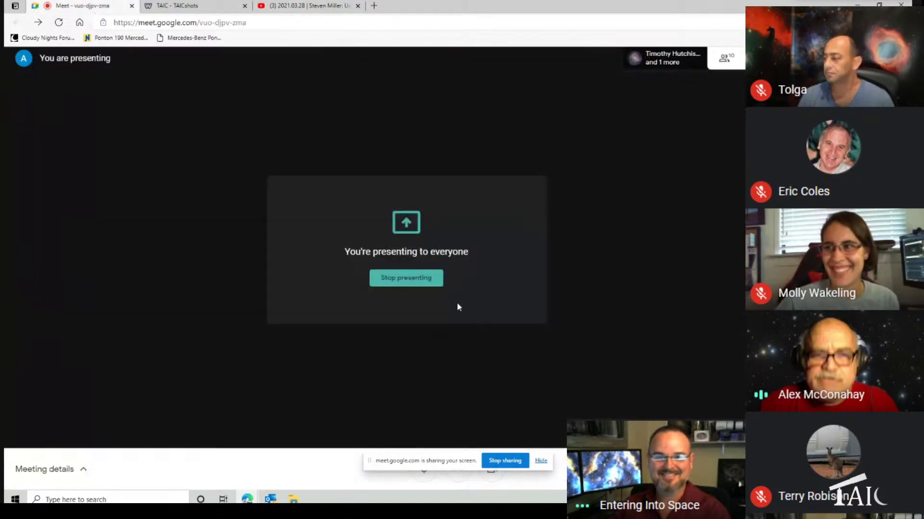
{"action": "left_click", "coordinate": [398, 278]}
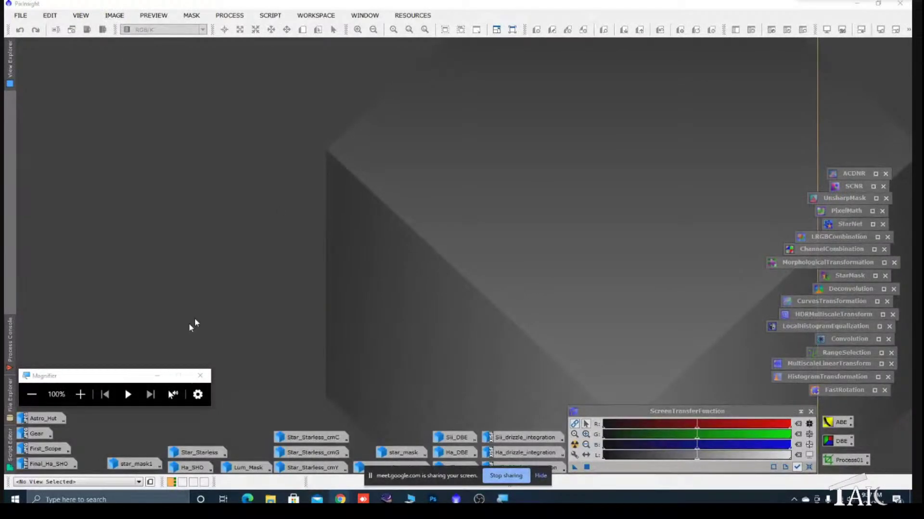
- Close the Magnifier window, open the First_Scope image in PixInsight for viewing, and minimize it again
{"action": "left_click", "coordinate": [200, 375]}
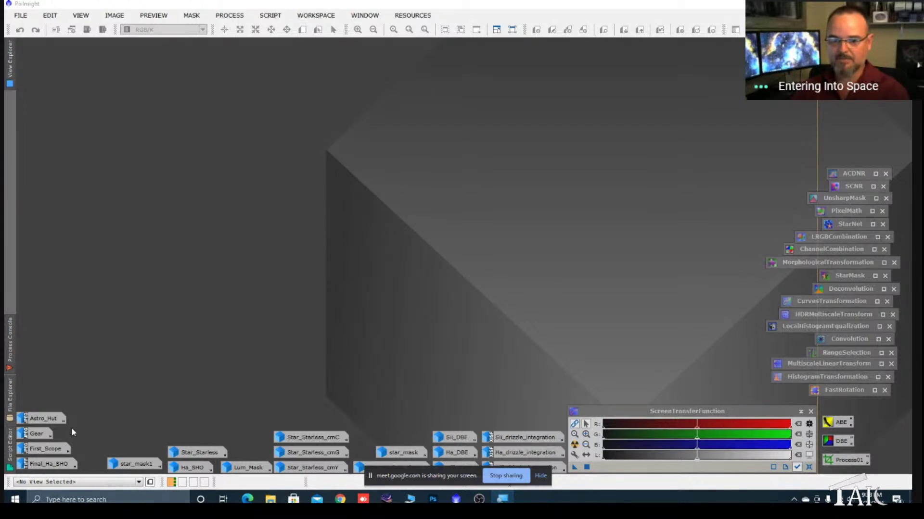
{"action": "double_click", "coordinate": [45, 452]}
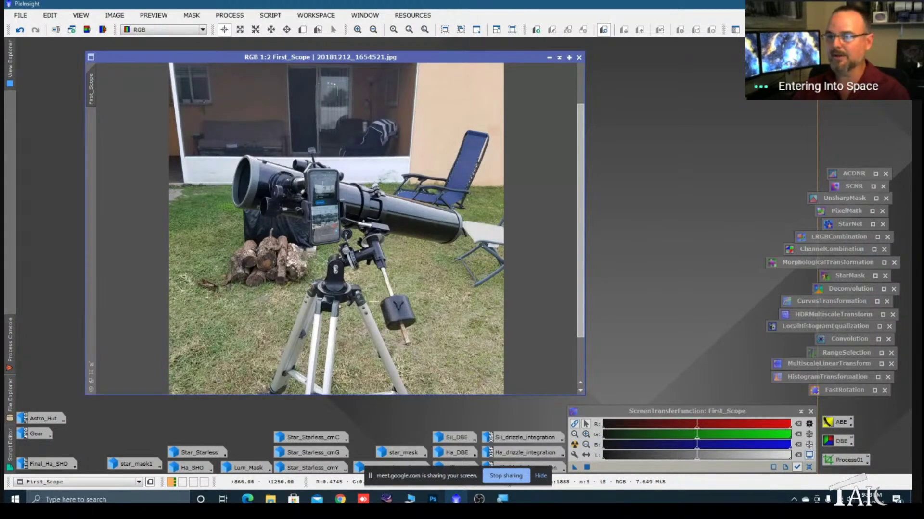
{"action": "key", "text": "ctrl+i"}
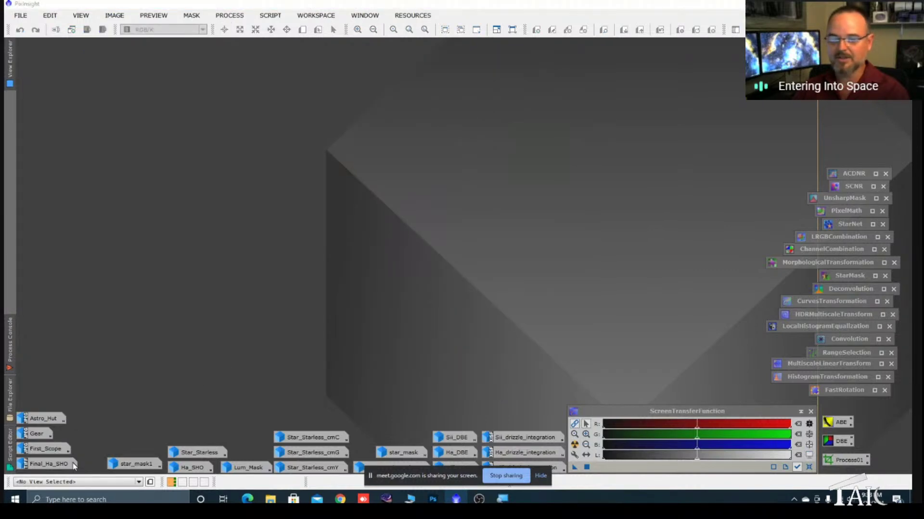
- Move the screen-sharing notice off the image icons, view the Gear image, and minimize it again
{"action": "left_click_drag", "start_coordinate": [445, 478], "coordinate": [690, 481]}
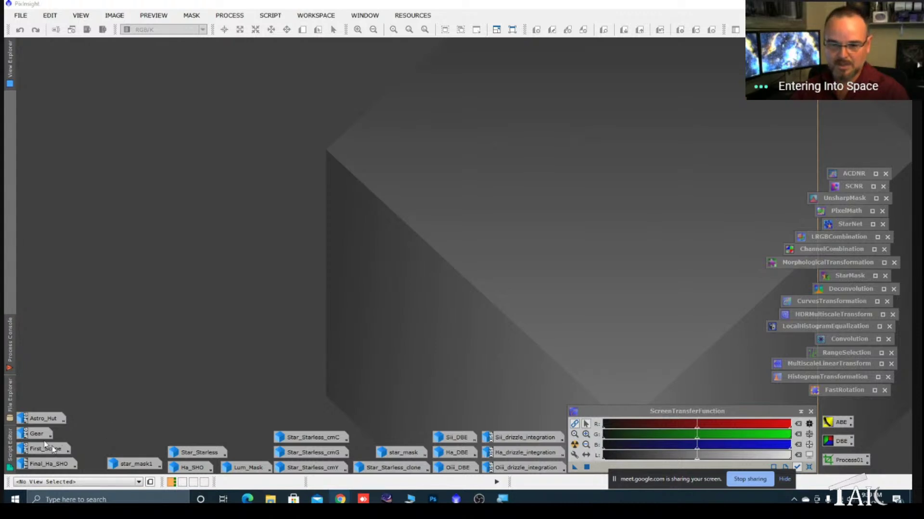
{"action": "left_click_drag", "start_coordinate": [40, 435], "coordinate": [41, 436]}
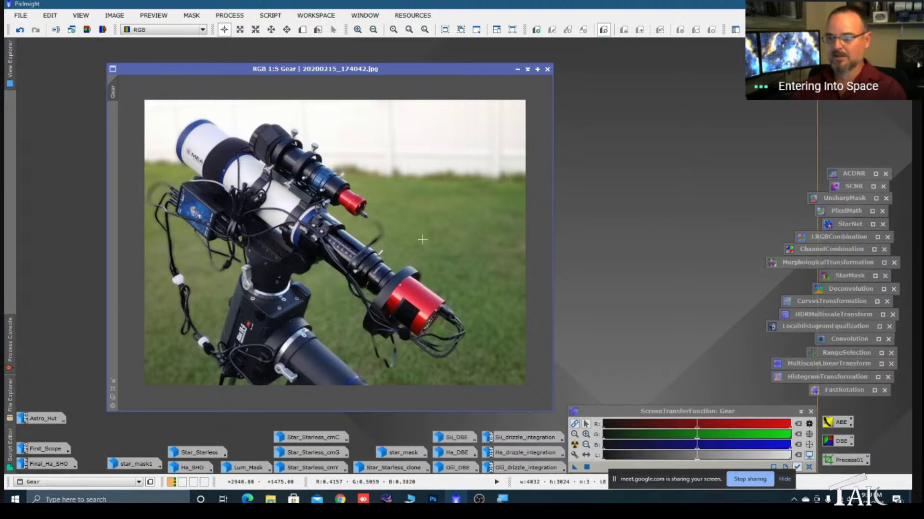
{"action": "left_click", "coordinate": [517, 69]}
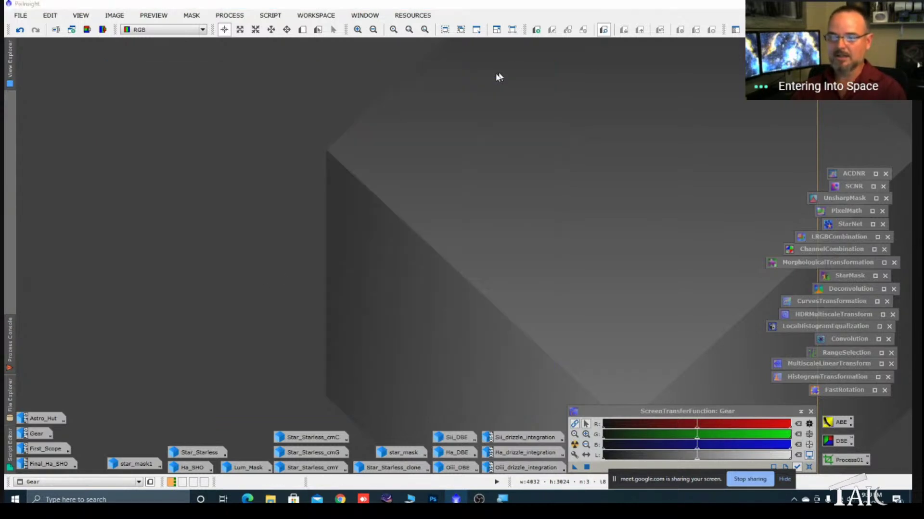
- Open the Sii_drizzle_integration, Ha_drizzle_integration and Oiii_drizzle_integration images from their minimized icons
{"action": "left_click", "coordinate": [518, 439]}
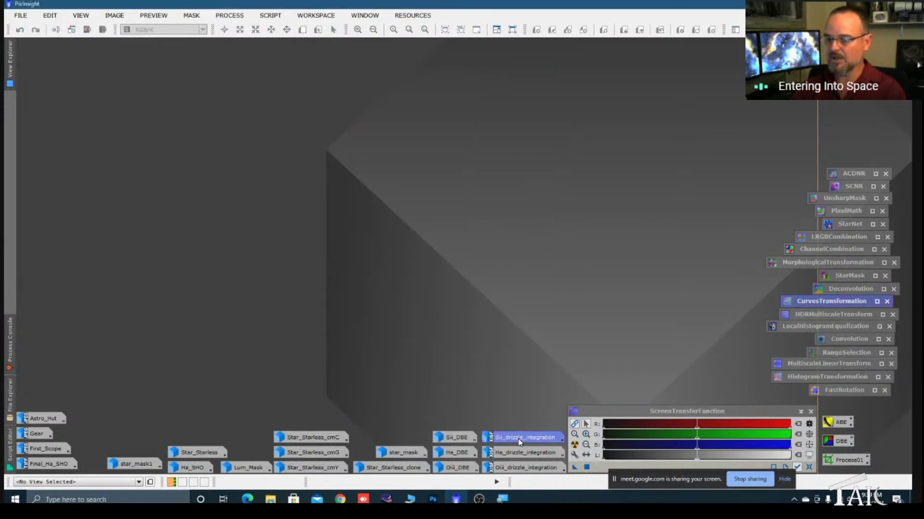
{"action": "double_click", "coordinate": [518, 439]}
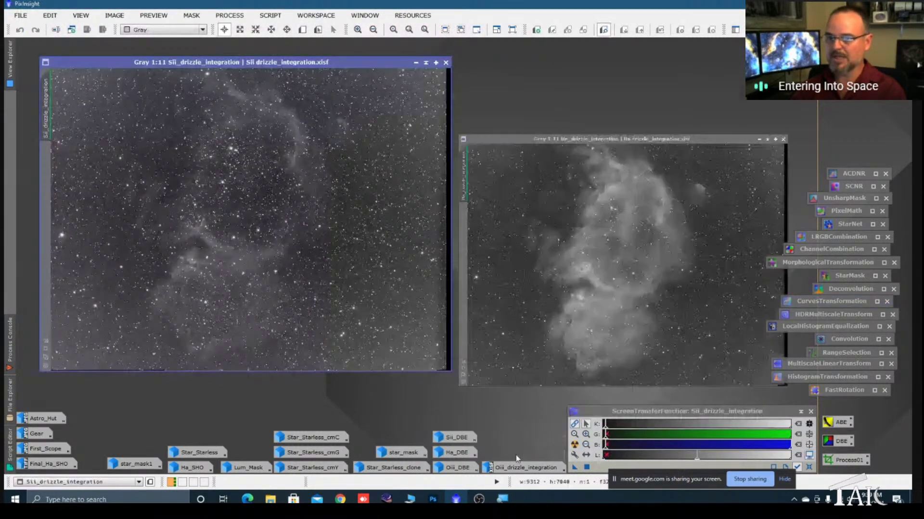
{"action": "double_click", "coordinate": [533, 454]}
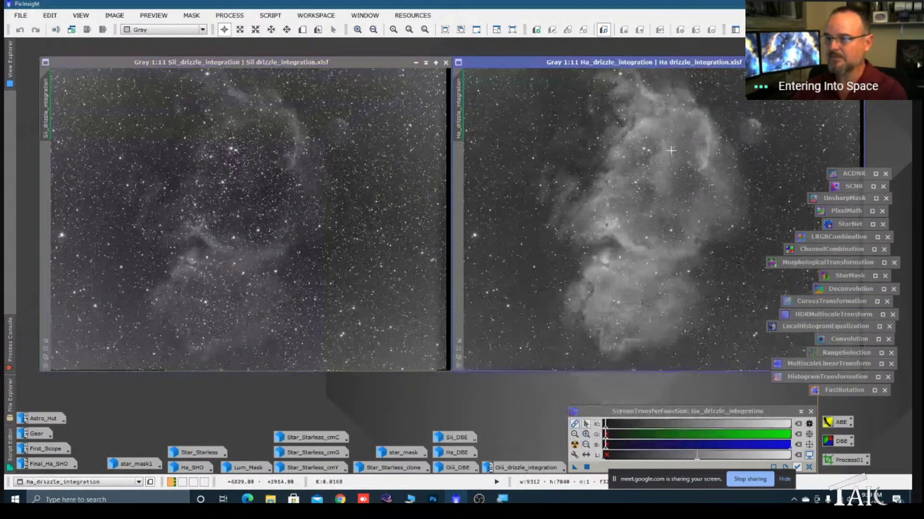
{"action": "double_click", "coordinate": [525, 469]}
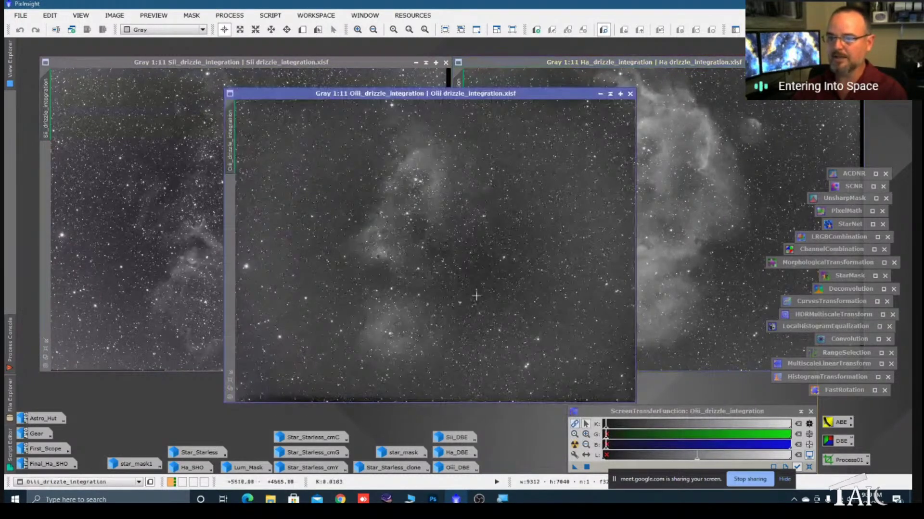
- Compare the Oiii and Ha drizzle integration images by alternately bringing them forward and repositioning the Oiii image between the other two
{"action": "left_click_drag", "start_coordinate": [447, 93], "coordinate": [506, 90]}
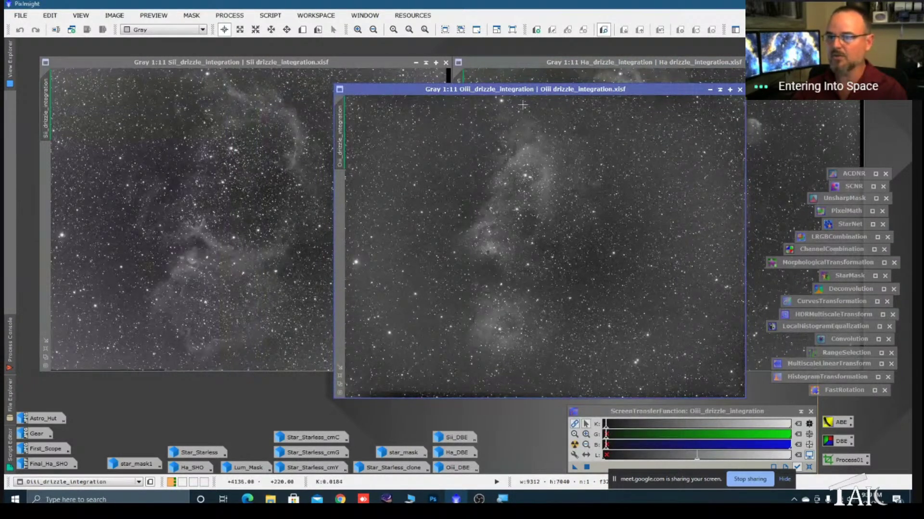
{"action": "left_click_drag", "start_coordinate": [534, 91], "coordinate": [419, 88]}
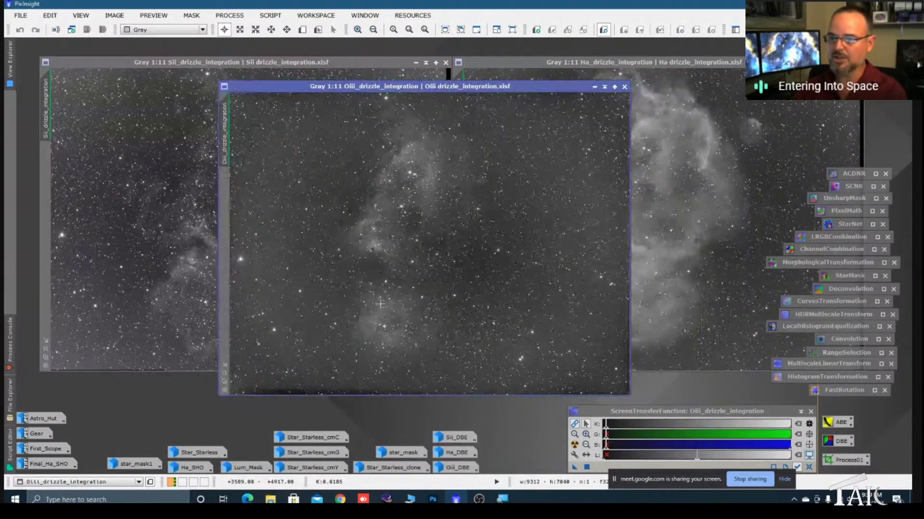
{"action": "left_click", "coordinate": [580, 71]}
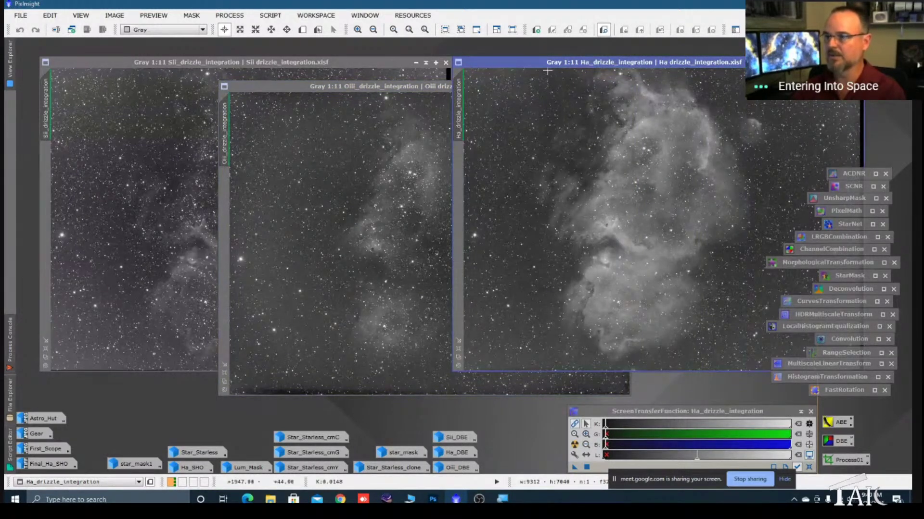
{"action": "left_click_drag", "start_coordinate": [349, 90], "coordinate": [317, 91]}
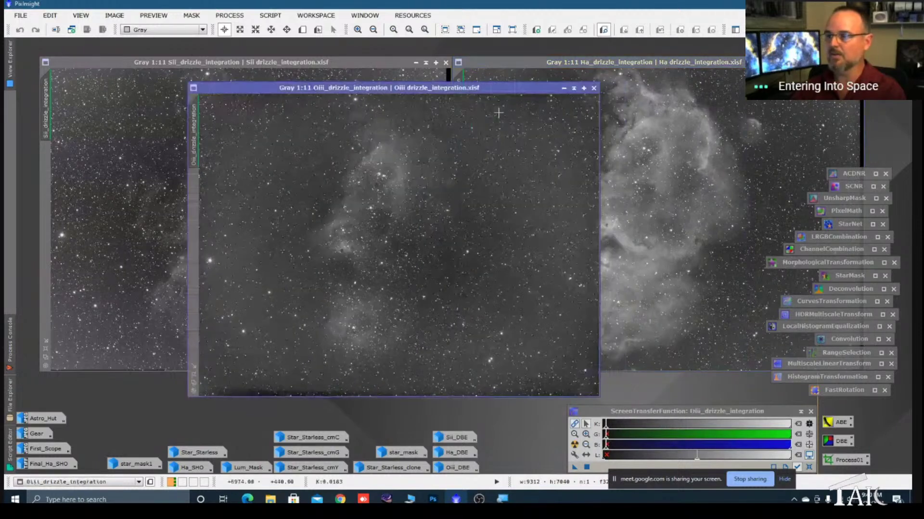
{"action": "left_click", "coordinate": [739, 68]}
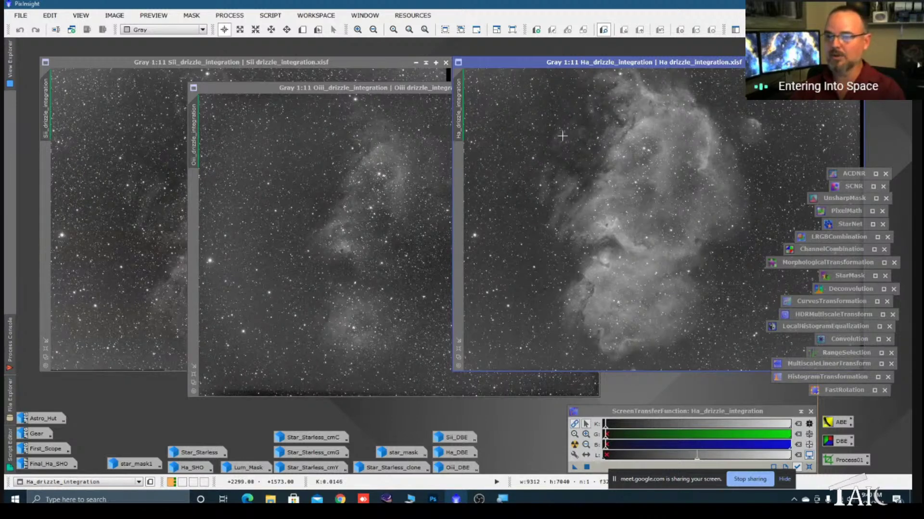
{"action": "left_click_drag", "start_coordinate": [701, 66], "coordinate": [698, 67]}
{"action": "left_click", "coordinate": [445, 88]}
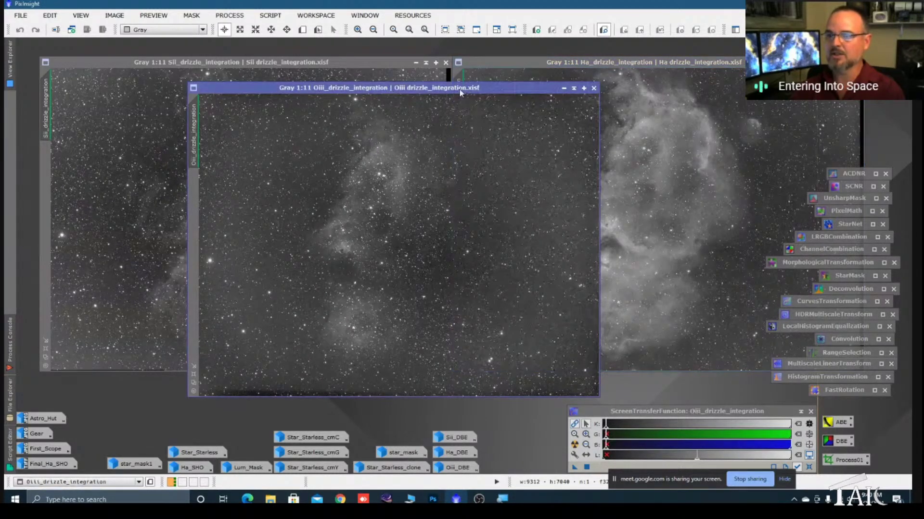
{"action": "left_click_drag", "start_coordinate": [460, 92], "coordinate": [507, 93]}
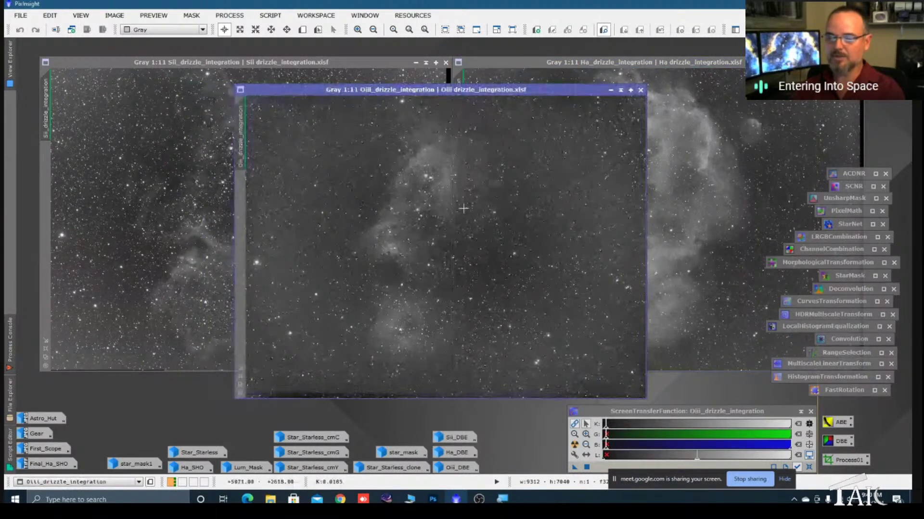
- Open the Final_Ha_SHO image, enlarge its window to view the finished nebula, and minimize it again
{"action": "double_click", "coordinate": [42, 466]}
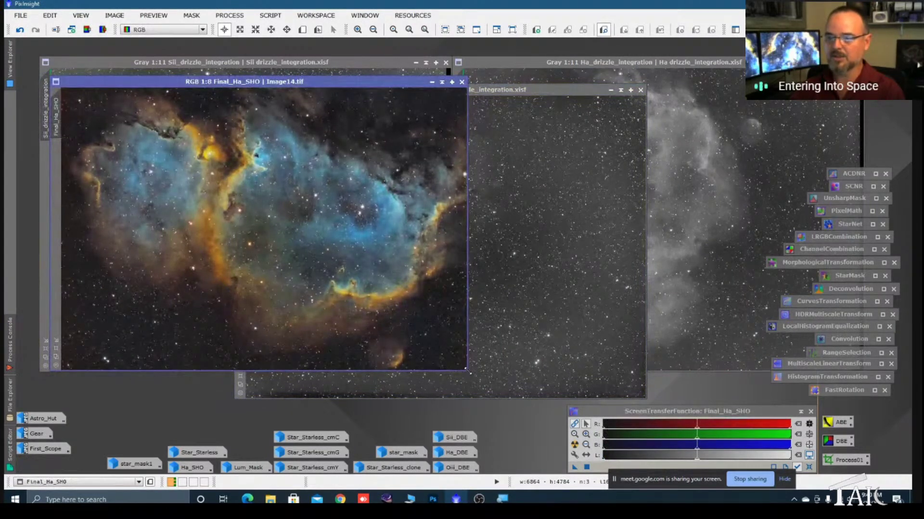
{"action": "left_click_drag", "start_coordinate": [470, 373], "coordinate": [567, 412]}
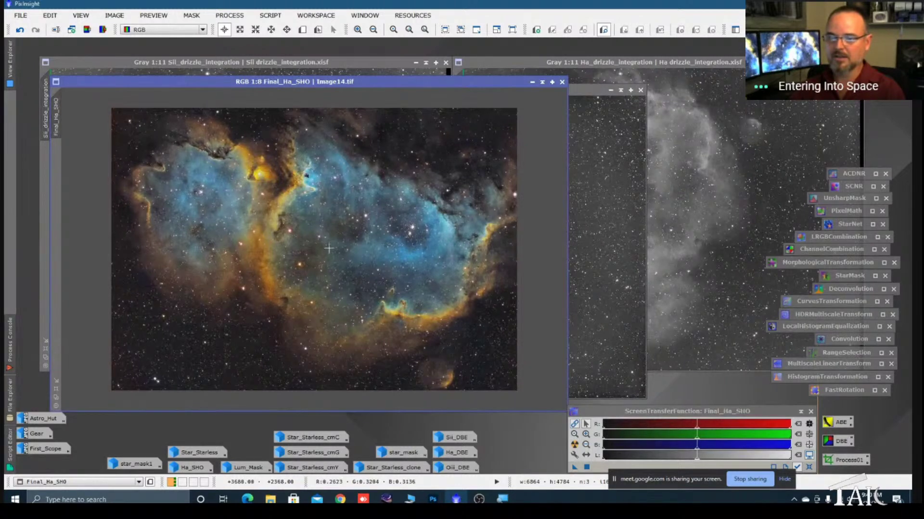
{"action": "left_click", "coordinate": [532, 82]}
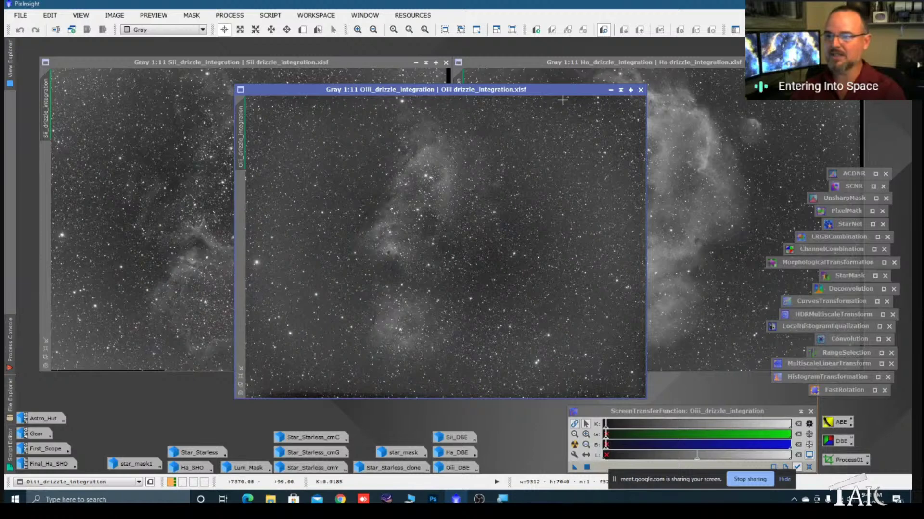
- Compare the Oiii image with the Ha and Sii images by minimizing, restoring and repositioning the Oiii window between them
{"action": "left_click_drag", "start_coordinate": [567, 93], "coordinate": [519, 89]}
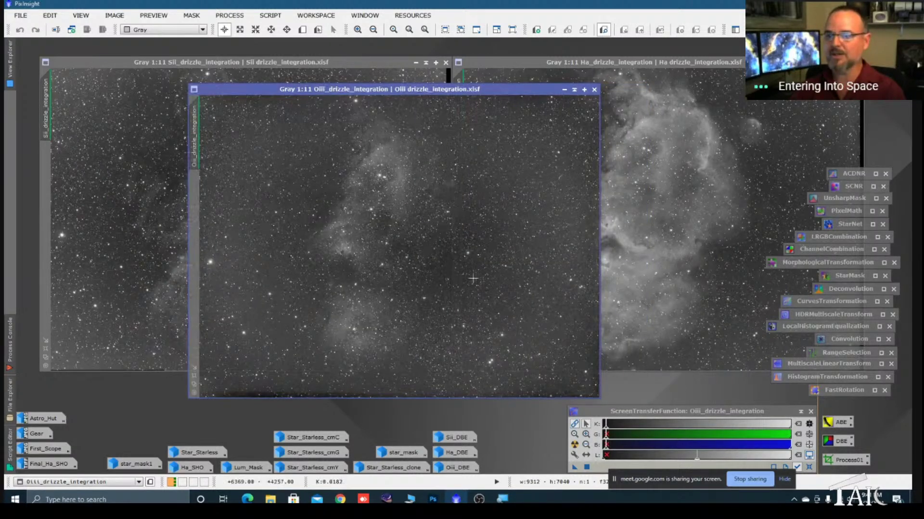
{"action": "left_click", "coordinate": [565, 90]}
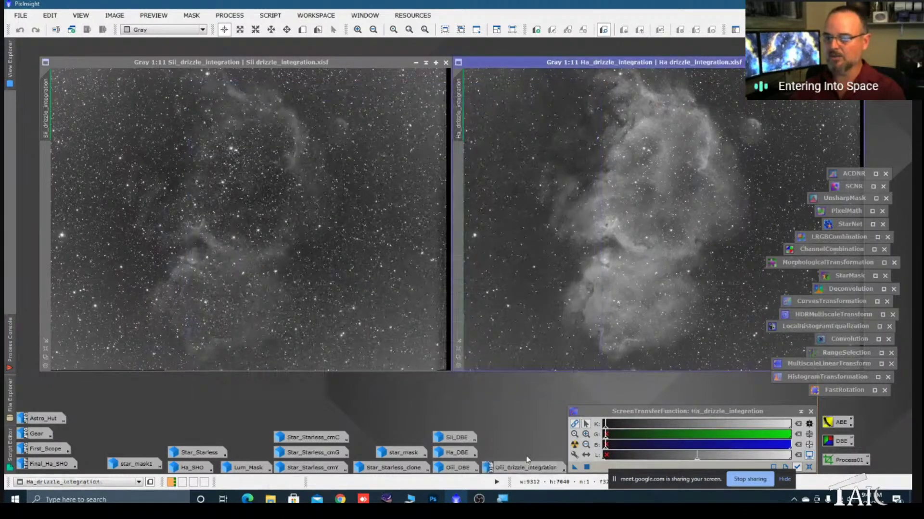
{"action": "double_click", "coordinate": [526, 468]}
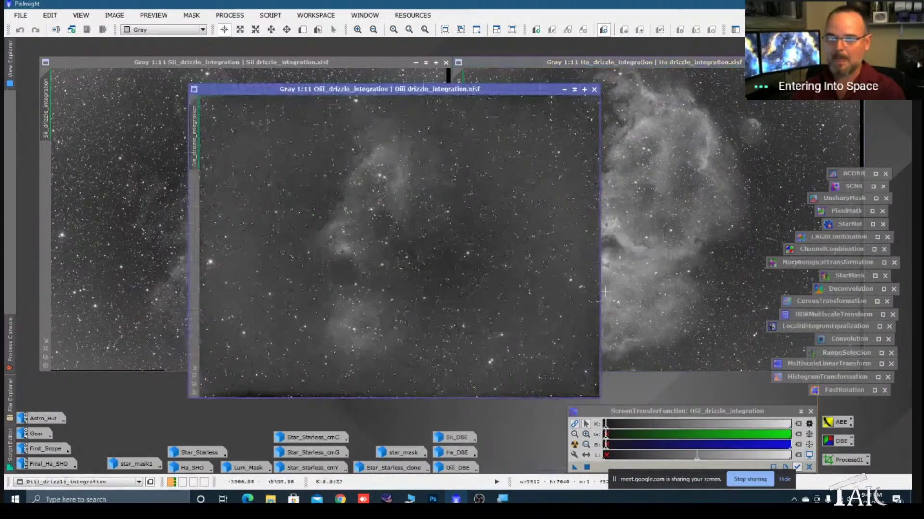
{"action": "left_click_drag", "start_coordinate": [520, 91], "coordinate": [502, 87]}
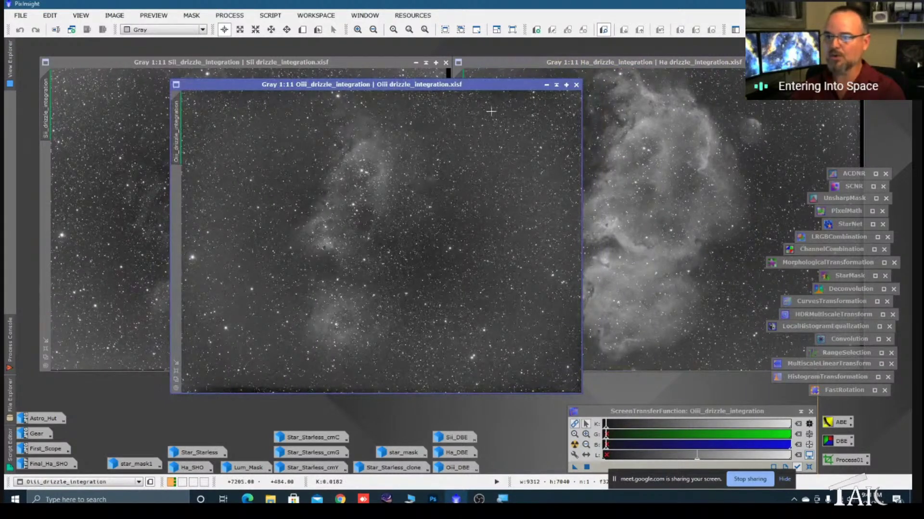
{"action": "left_click_drag", "start_coordinate": [489, 88], "coordinate": [463, 88]}
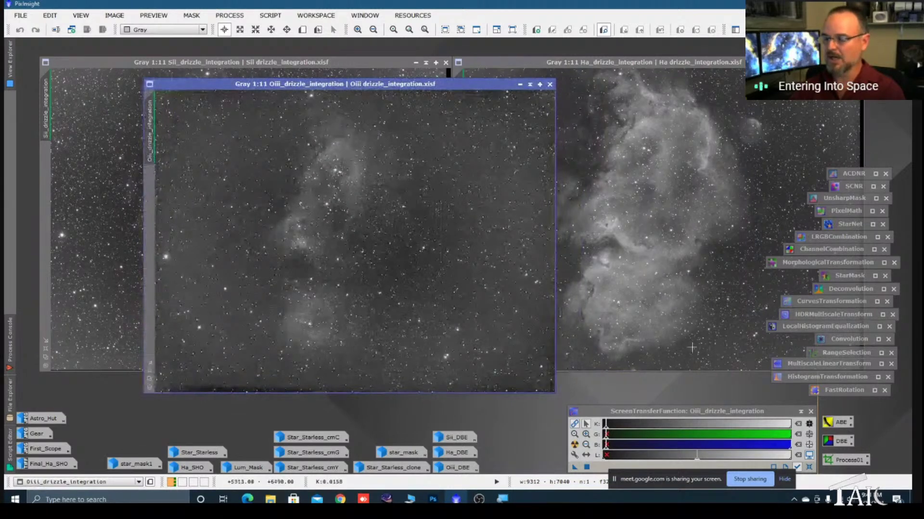
- Rotate the Oiii, Ha and Sii drizzle integration images 90 degrees clockwise with FastRotation
{"action": "double_click", "coordinate": [844, 390]}
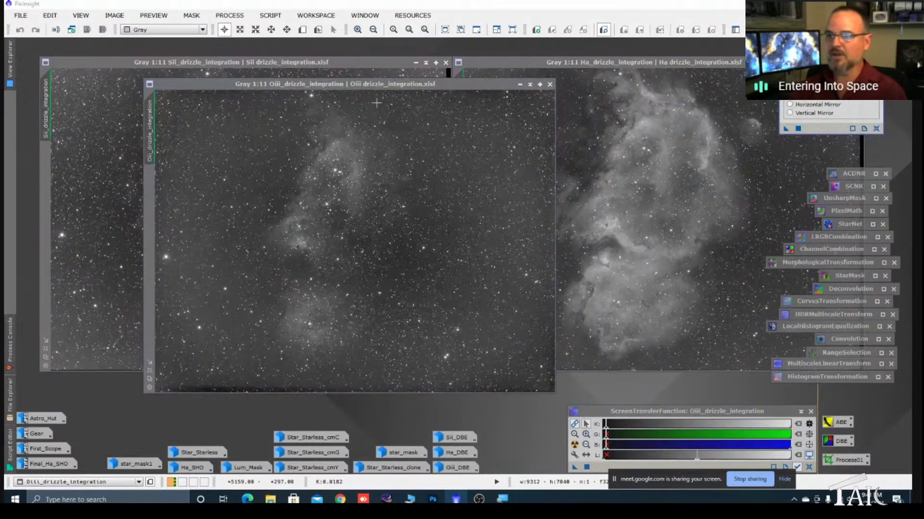
{"action": "left_click", "coordinate": [238, 17]}
{"action": "mouse_move", "coordinate": [295, 28]}
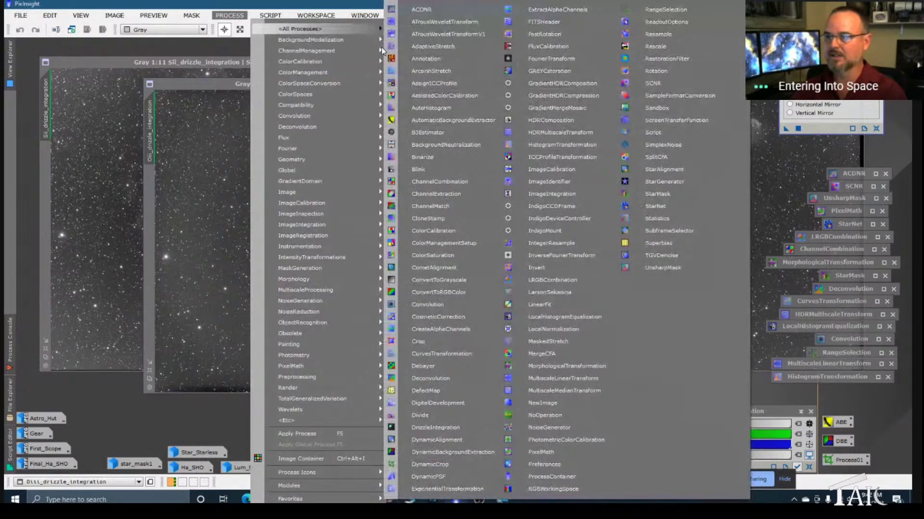
{"action": "key", "text": "Escape"}
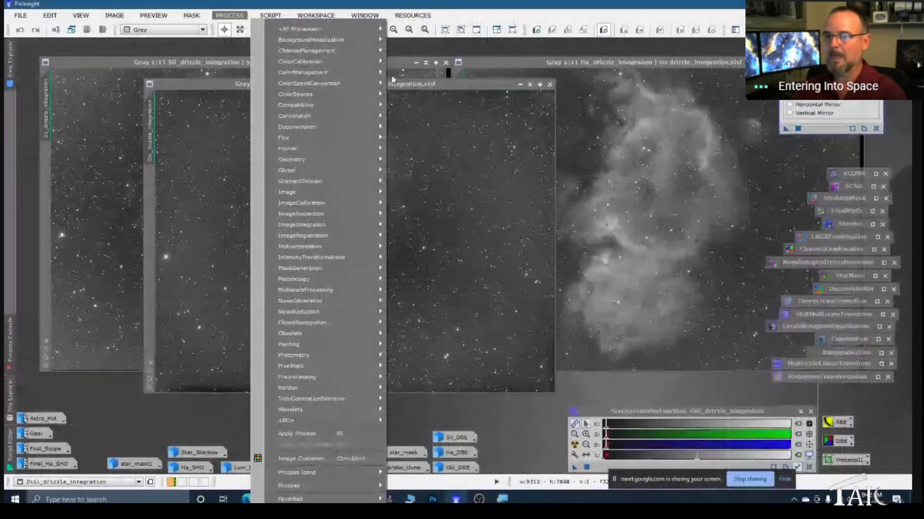
{"action": "left_click", "coordinate": [392, 80]}
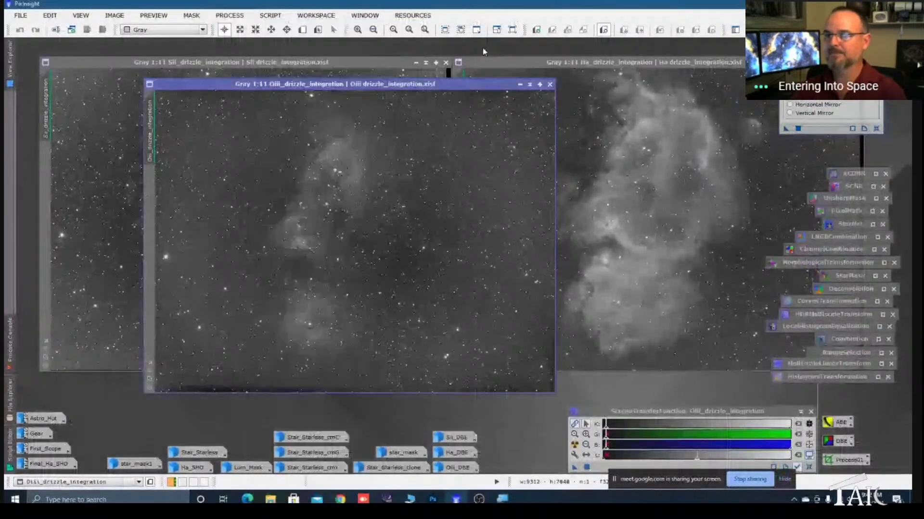
{"action": "left_click_drag", "start_coordinate": [785, 129], "coordinate": [470, 287]}
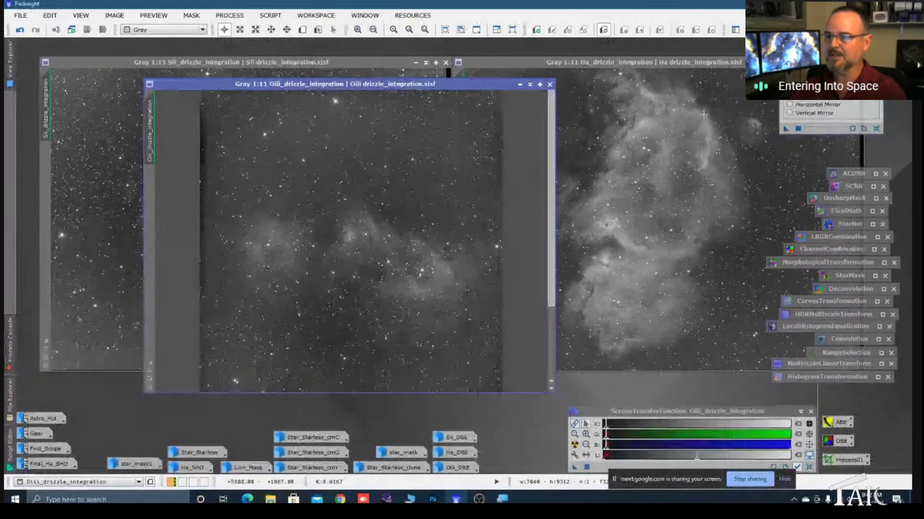
{"action": "left_click_drag", "start_coordinate": [786, 129], "coordinate": [596, 337]}
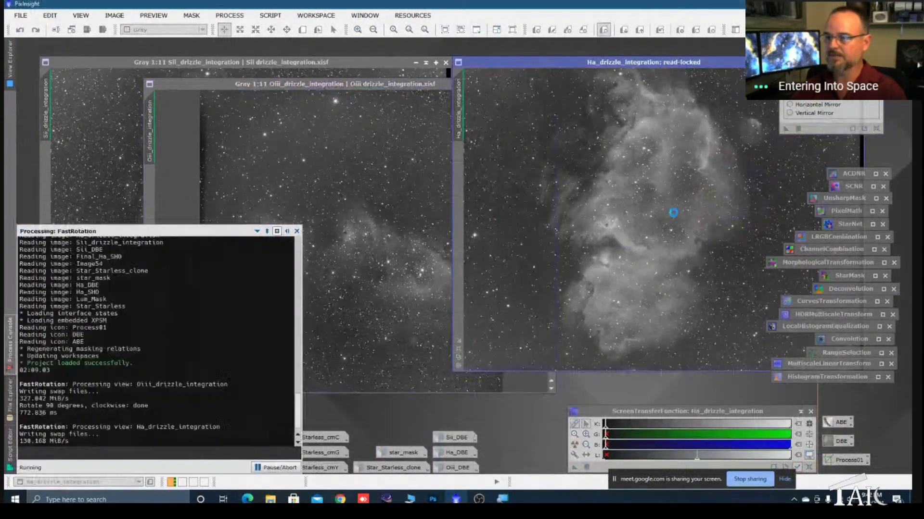
{"action": "left_click_drag", "start_coordinate": [786, 129], "coordinate": [99, 189]}
{"action": "left_click_drag", "start_coordinate": [111, 236], "coordinate": [111, 235]}
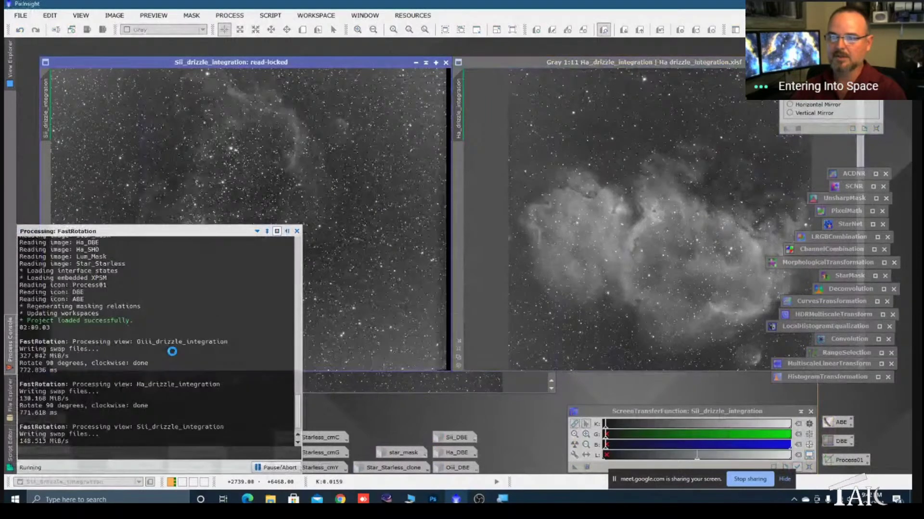
- Examine the rotated Oiii, Sii and Ha images in turn, fitting the full Sii and Ha frames in their windows
{"action": "left_click", "coordinate": [434, 385]}
{"action": "scroll", "coordinate": [462, 220], "scroll_direction": "down", "scroll_amount": 1}
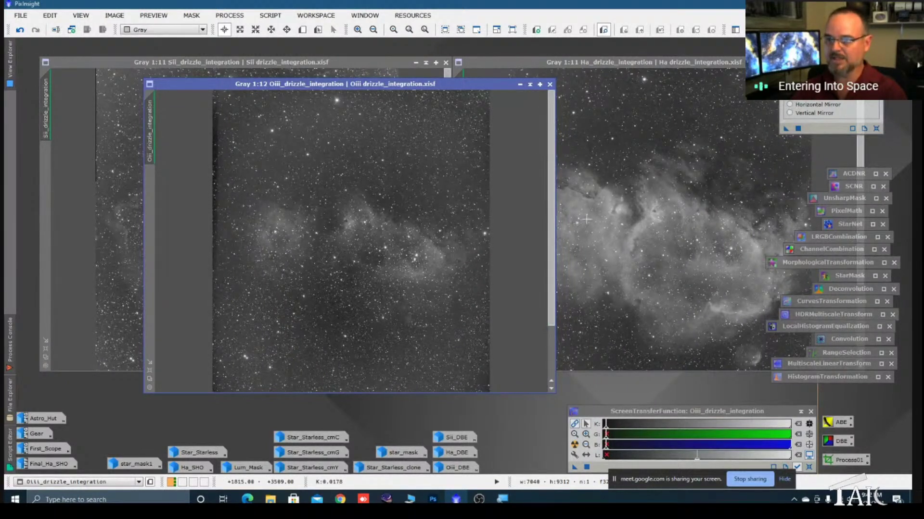
{"action": "left_click_drag", "start_coordinate": [497, 89], "coordinate": [631, 100]}
{"action": "left_click", "coordinate": [393, 63]}
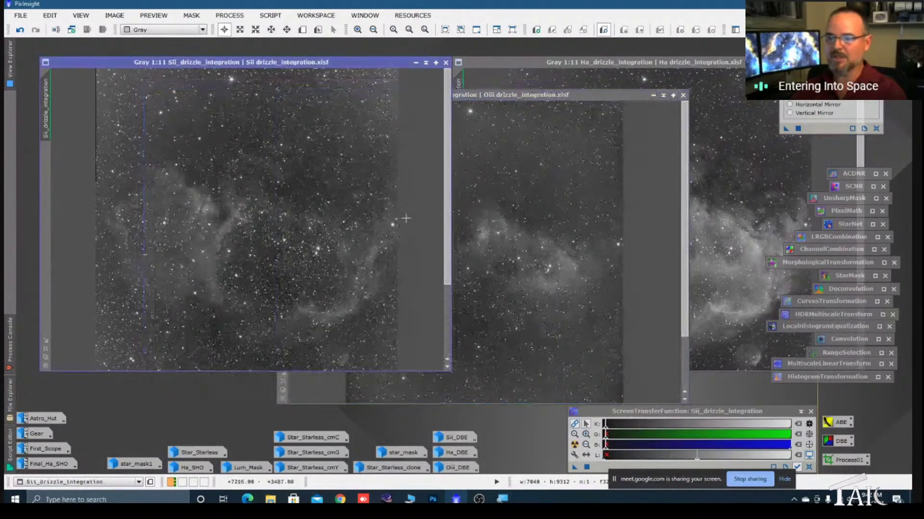
{"action": "scroll", "coordinate": [216, 216], "scroll_direction": "down", "scroll_amount": 1}
{"action": "left_click", "coordinate": [569, 96]}
{"action": "left_click_drag", "start_coordinate": [569, 100], "coordinate": [475, 105]}
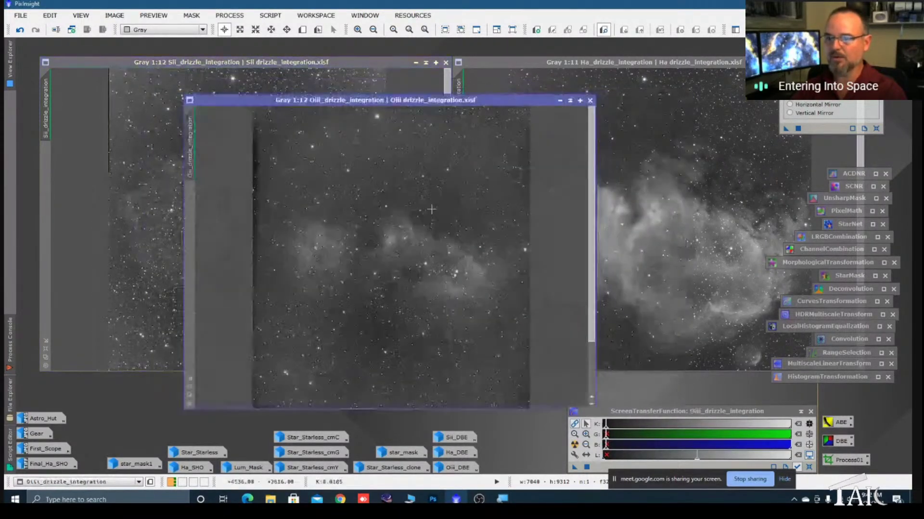
{"action": "scroll", "coordinate": [496, 251], "scroll_direction": "down", "scroll_amount": 1}
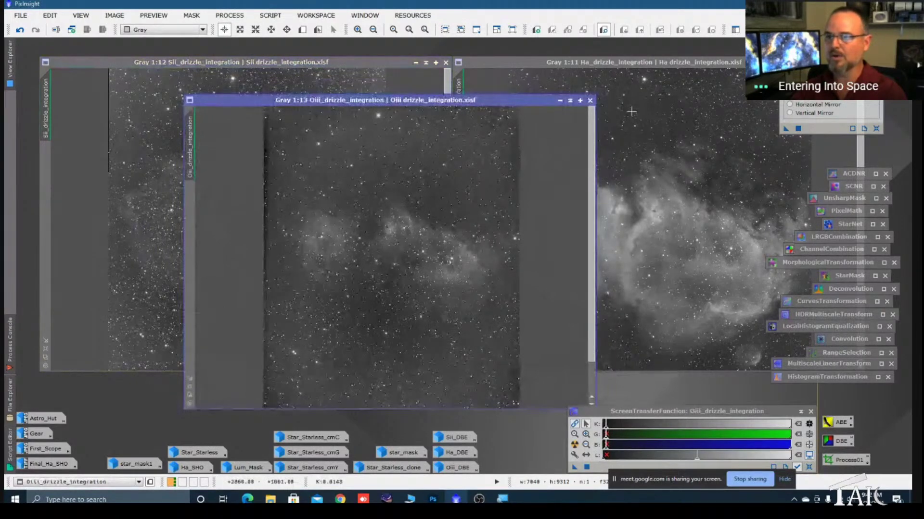
{"action": "left_click", "coordinate": [554, 83]}
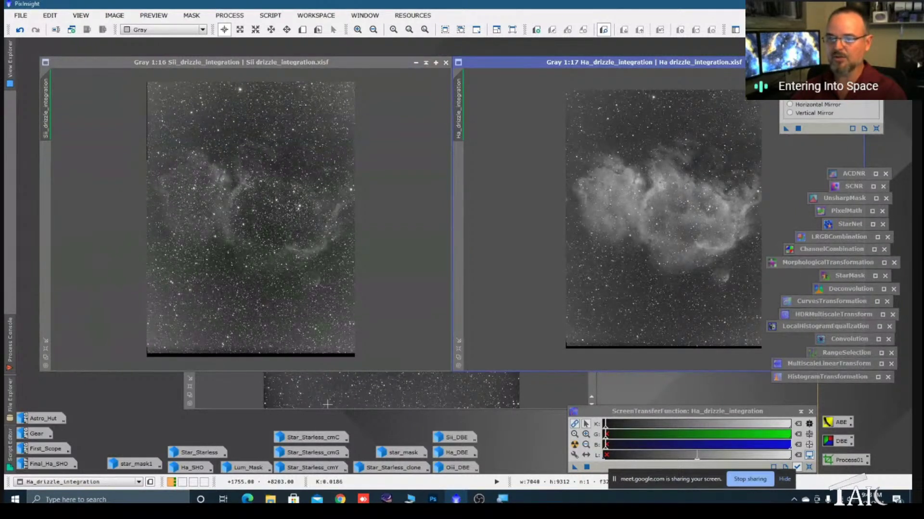
- Minimize the Ha and Oiii drizzle integration images so that only the Sii image stays open
{"action": "left_click_drag", "start_coordinate": [738, 66], "coordinate": [563, 66]}
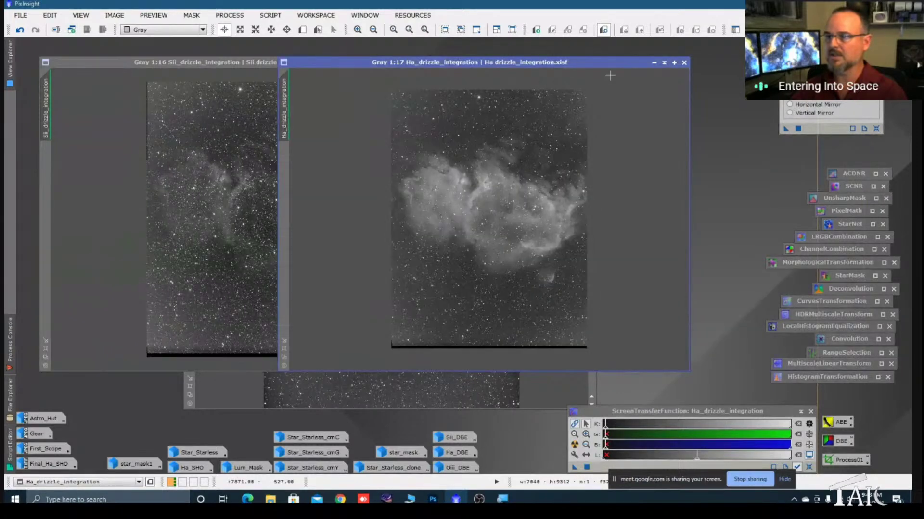
{"action": "left_click", "coordinate": [653, 62]}
{"action": "left_click_drag", "start_coordinate": [521, 100], "coordinate": [538, 103]}
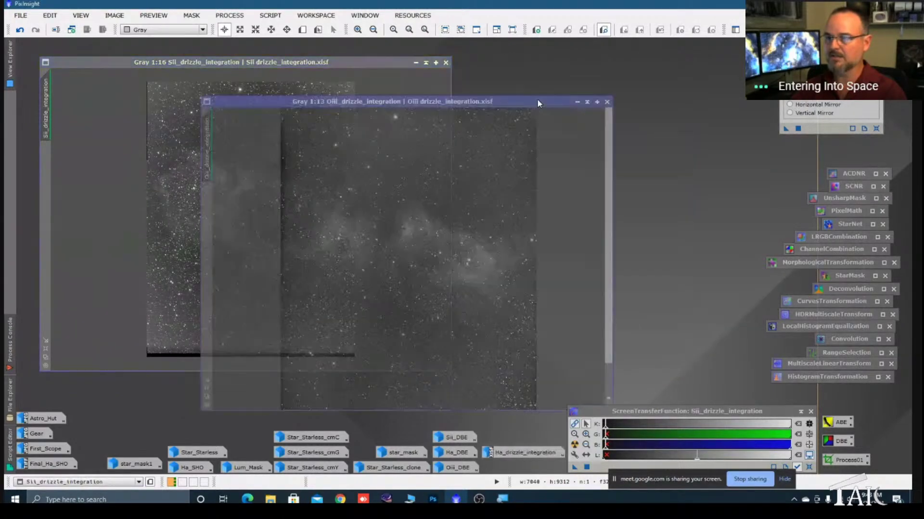
{"action": "left_click", "coordinate": [577, 102]}
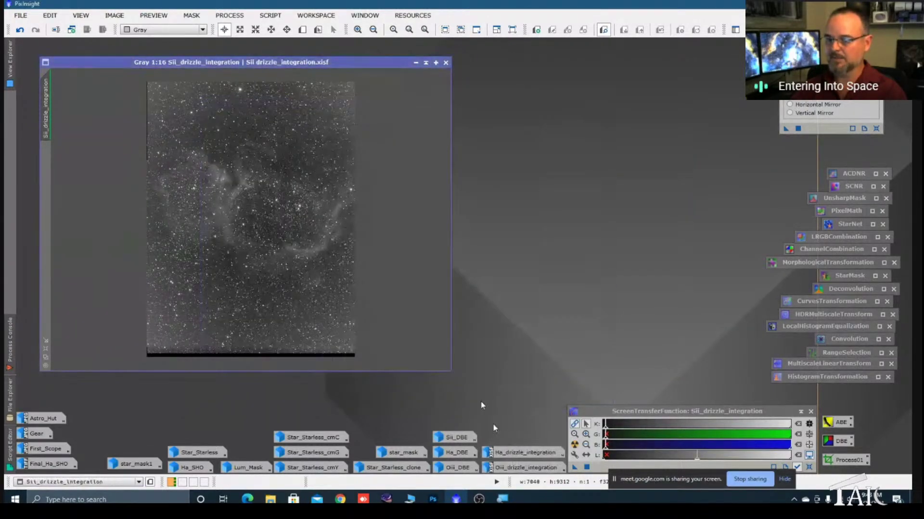
- Reposition the Sii_drizzle_integration window higher in the workspace and enlarge it
{"action": "left_click_drag", "start_coordinate": [372, 62], "coordinate": [413, 50]}
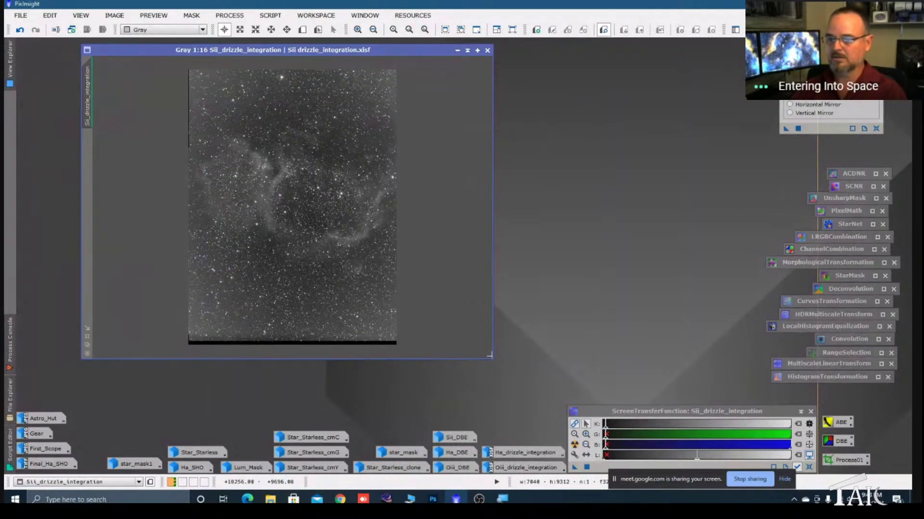
{"action": "left_click_drag", "start_coordinate": [491, 356], "coordinate": [541, 413]}
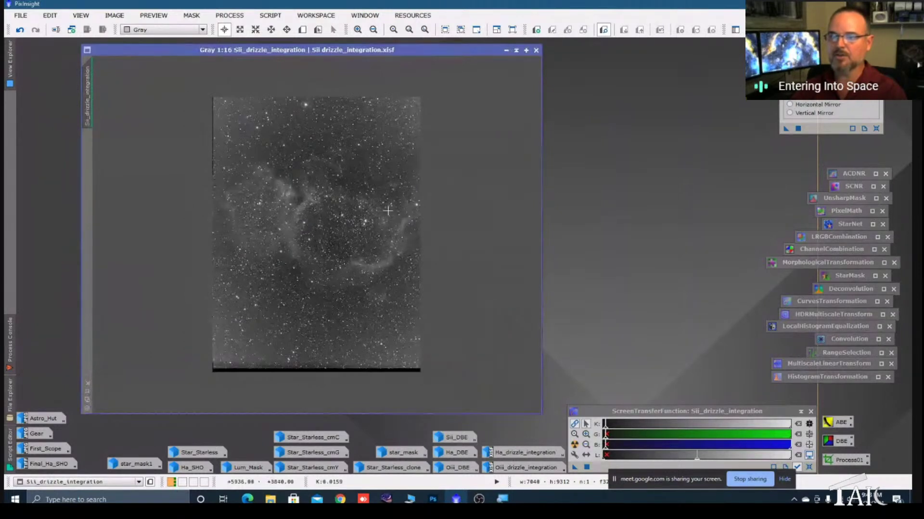
{"action": "left_click_drag", "start_coordinate": [378, 52], "coordinate": [372, 52]}
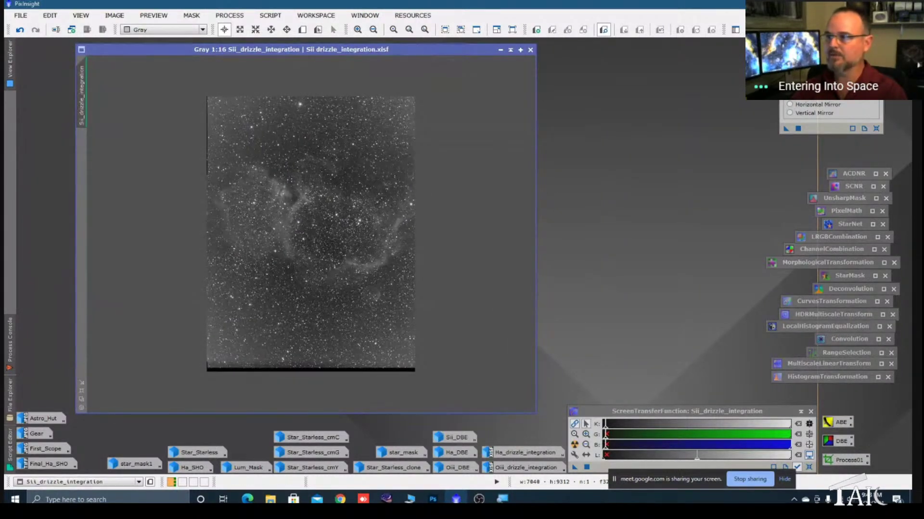
- Open the DynamicCrop process and initialize its crop region to the full Sii_drizzle_integration frame
{"action": "left_click", "coordinate": [229, 15]}
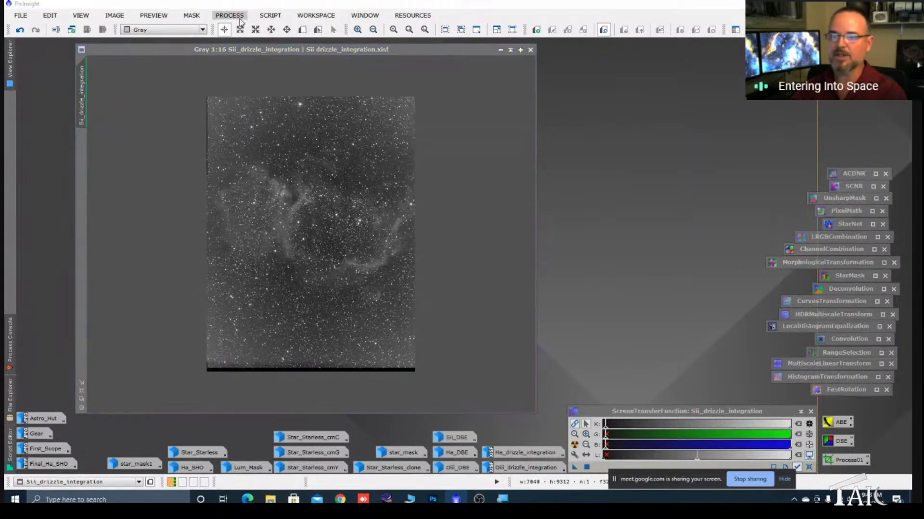
{"action": "mouse_move", "coordinate": [302, 30]}
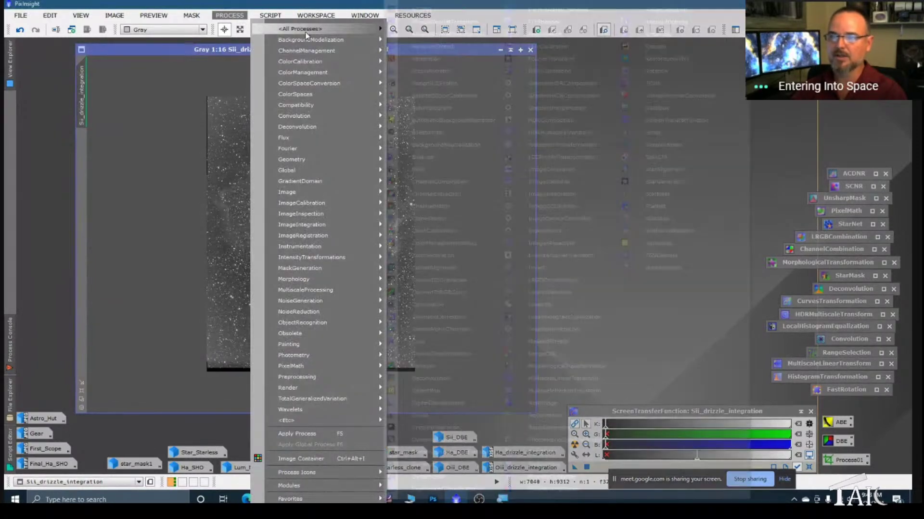
{"action": "mouse_move", "coordinate": [293, 163]}
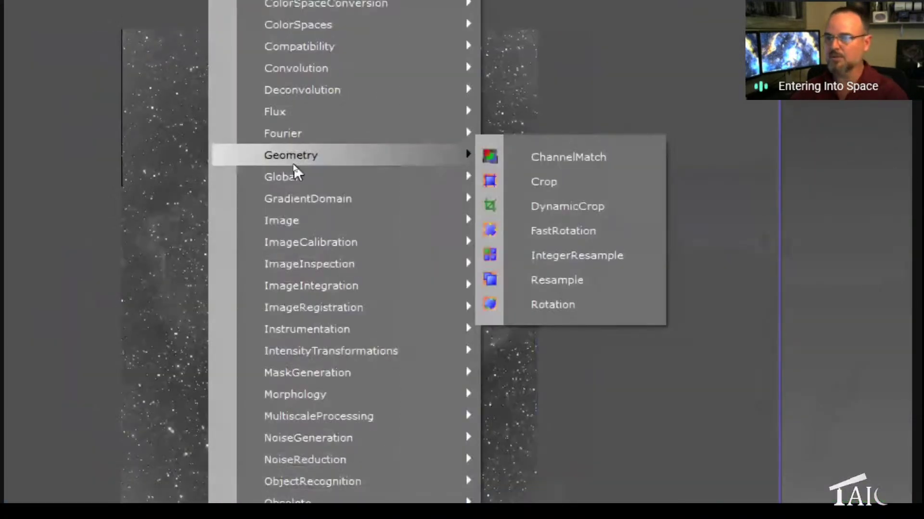
{"action": "left_click", "coordinate": [544, 212]}
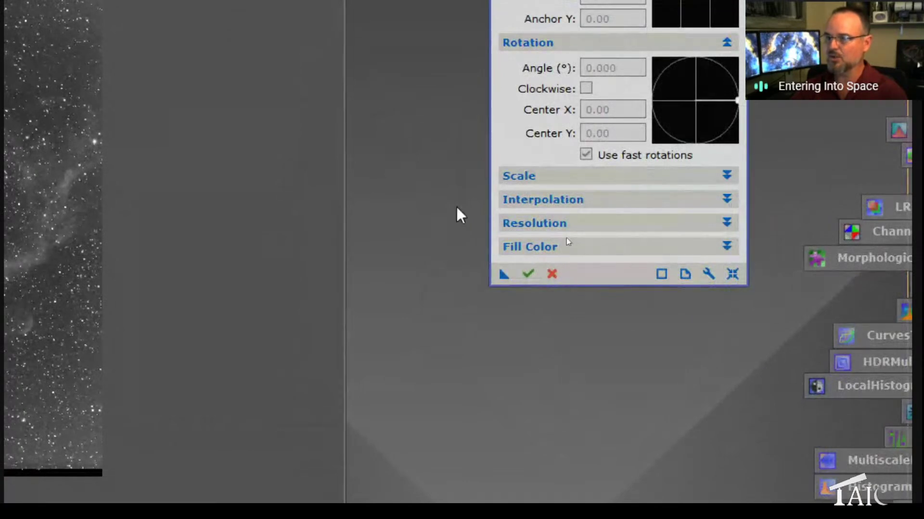
{"action": "left_click", "coordinate": [731, 273]}
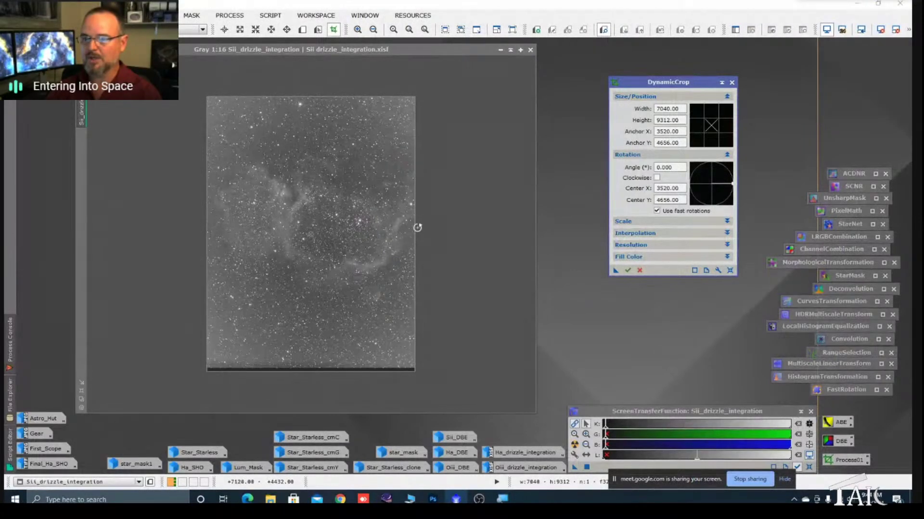
- Pull all four crop edges inward on the Sii image to exclude the borders, leaving a region of about 6432 by 8704 pixels
{"action": "left_click_drag", "start_coordinate": [414, 228], "coordinate": [415, 227]}
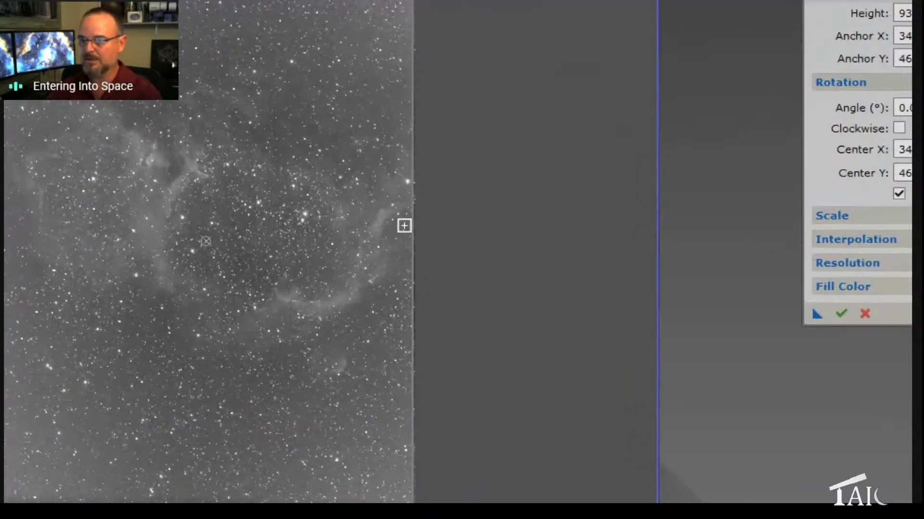
{"action": "mouse_move", "coordinate": [411, 226]}
{"action": "left_mouse_down"}
{"action": "mouse_move", "coordinate": [373, 225]}
{"action": "mouse_move", "coordinate": [393, 227]}
{"action": "left_mouse_up"}
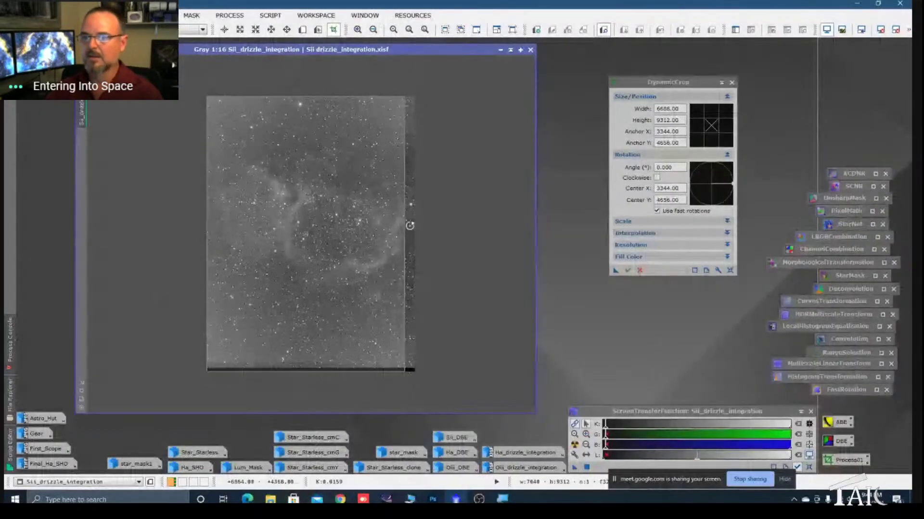
{"action": "left_click_drag", "start_coordinate": [340, 97], "coordinate": [341, 104]}
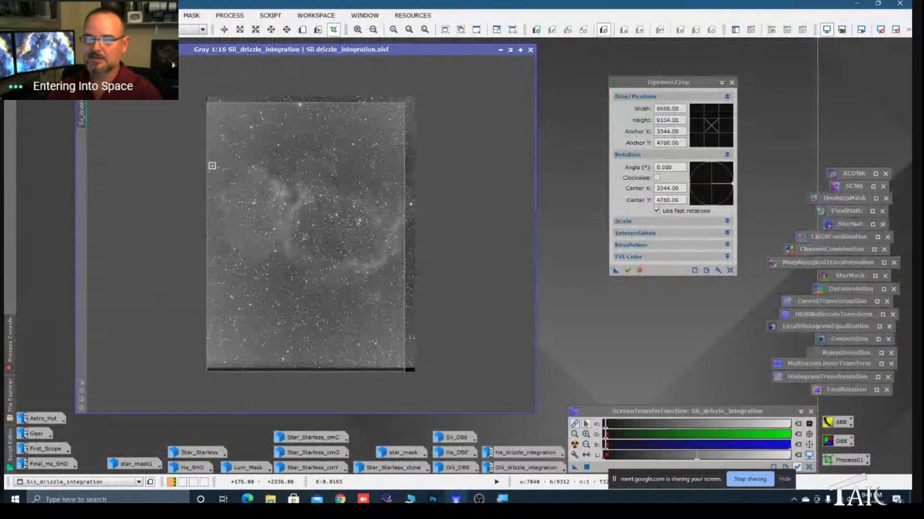
{"action": "left_click_drag", "start_coordinate": [207, 167], "coordinate": [215, 169]}
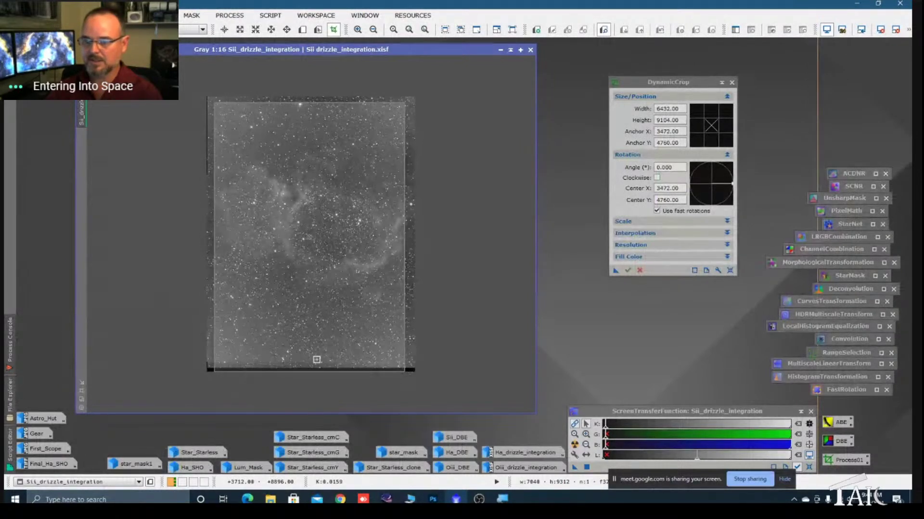
{"action": "left_click_drag", "start_coordinate": [316, 372], "coordinate": [315, 360]}
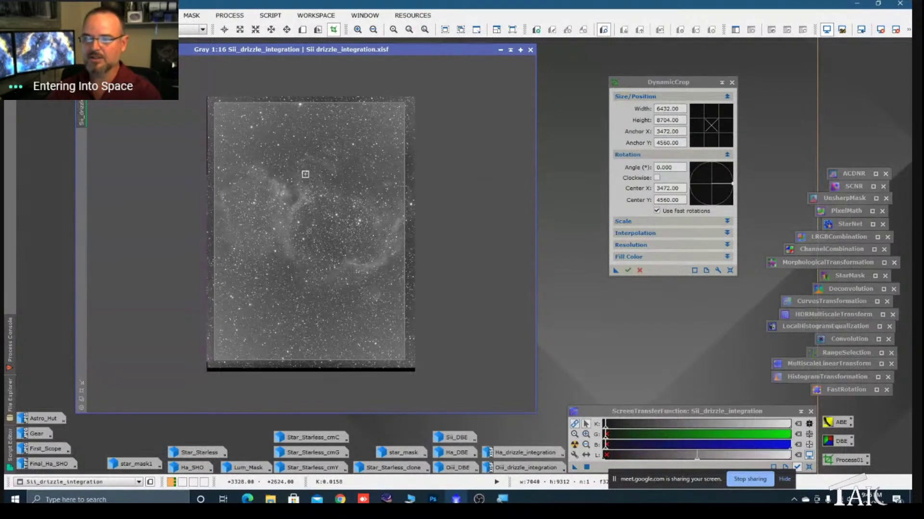
- Save the DynamicCrop settings as a process icon in the workspace and place it just below the DynamicCrop window
{"action": "left_click_drag", "start_coordinate": [615, 270], "coordinate": [619, 297]}
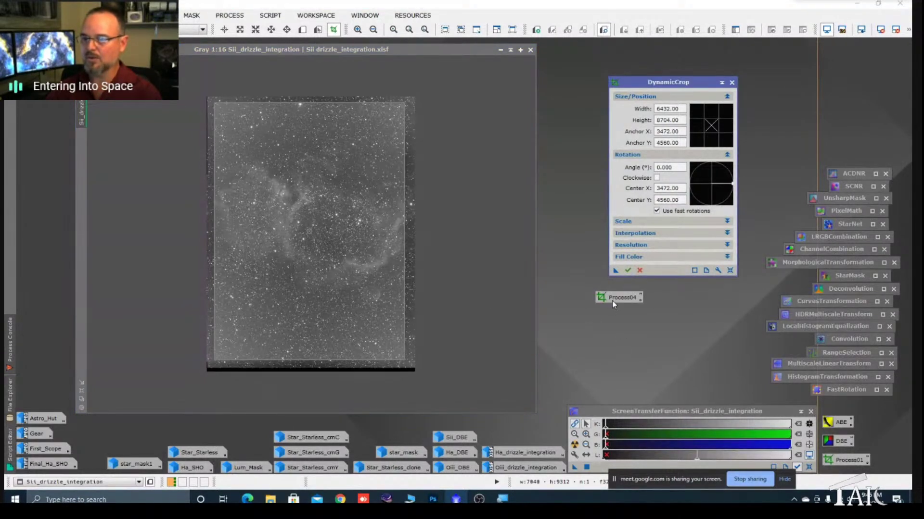
{"action": "left_click_drag", "start_coordinate": [616, 299], "coordinate": [609, 310]}
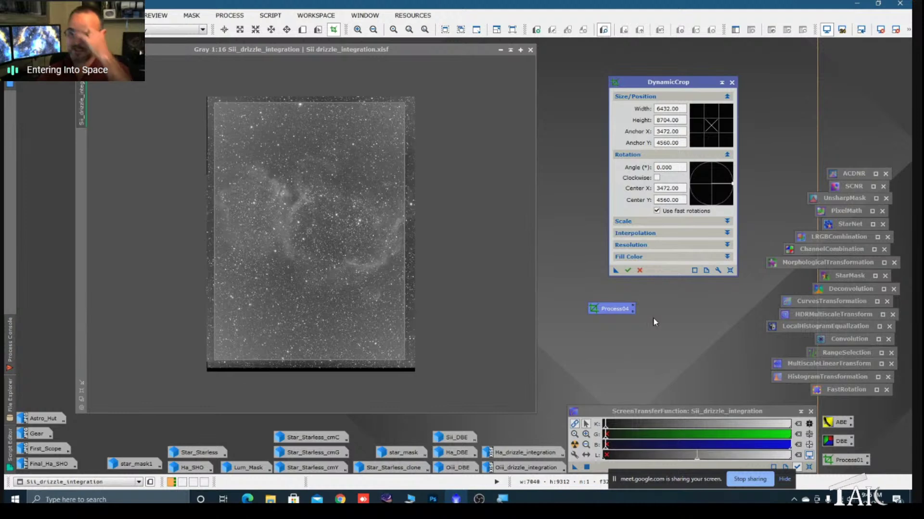
- Cancel the active DynamicCrop session on the Sii image and delete the Process04 icon from the workspace
{"action": "left_click", "coordinate": [734, 82]}
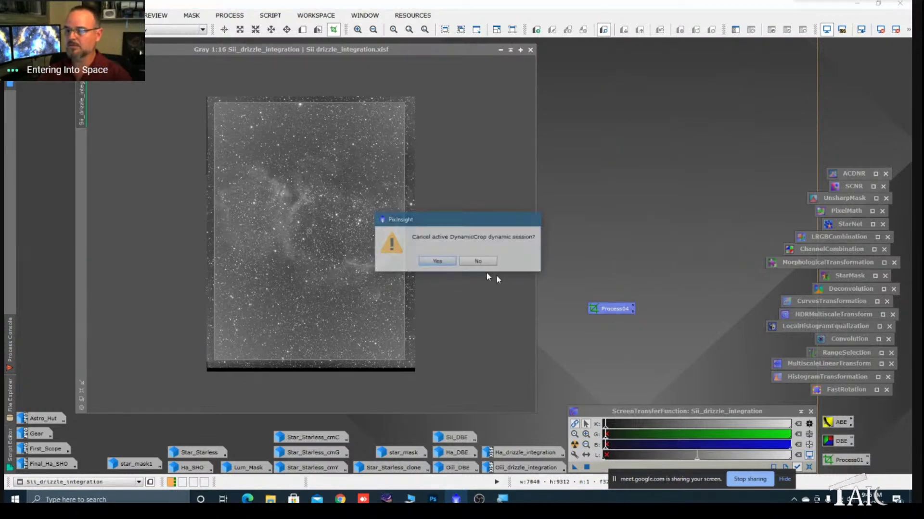
{"action": "left_click", "coordinate": [494, 268]}
{"action": "right_click", "coordinate": [614, 311]}
{"action": "left_click", "coordinate": [657, 461]}
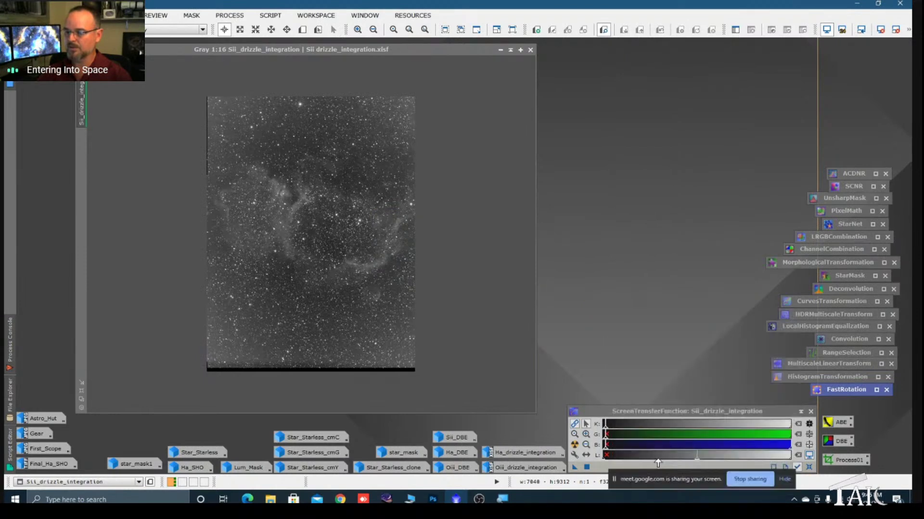
- Crop Sii_drizzle_integration with the saved Process01 DynamicCrop of 6723.97 by 4539.97 pixels, minimize the image and close DynamicCrop
{"action": "double_click", "coordinate": [848, 461]}
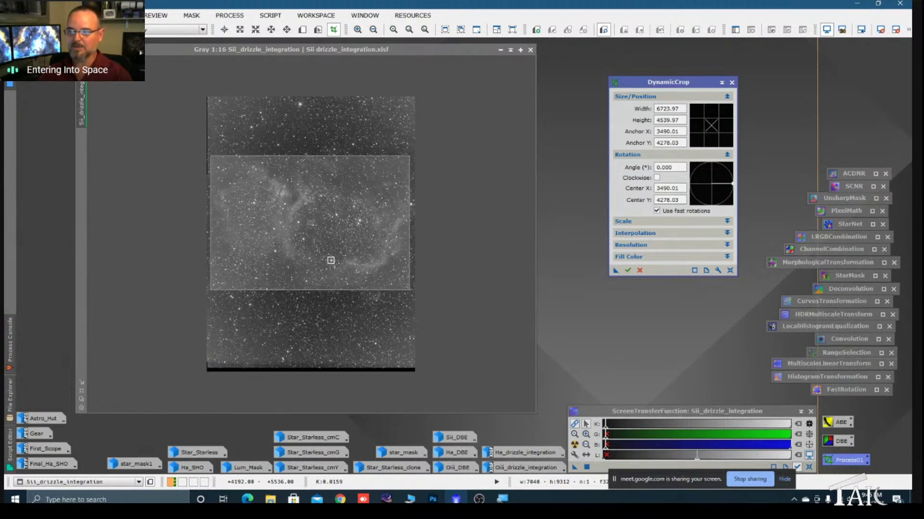
{"action": "left_click", "coordinate": [628, 270]}
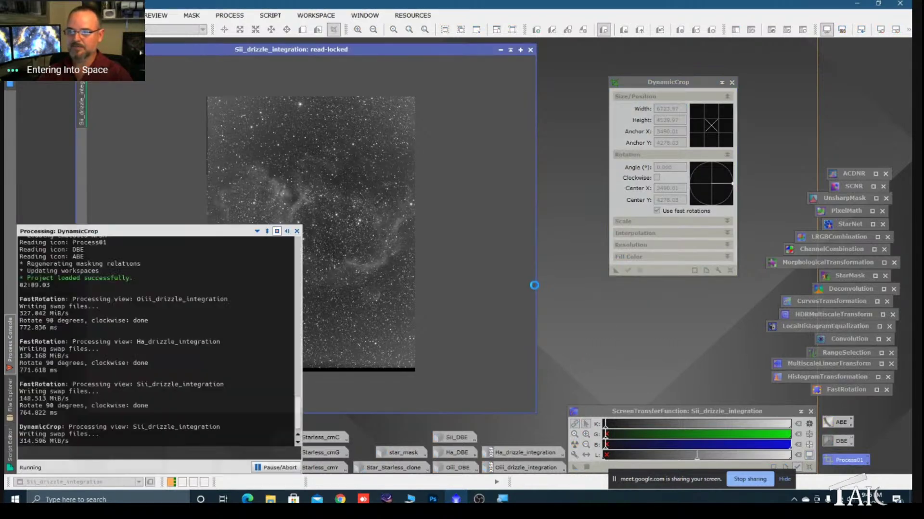
{"action": "left_click", "coordinate": [500, 50]}
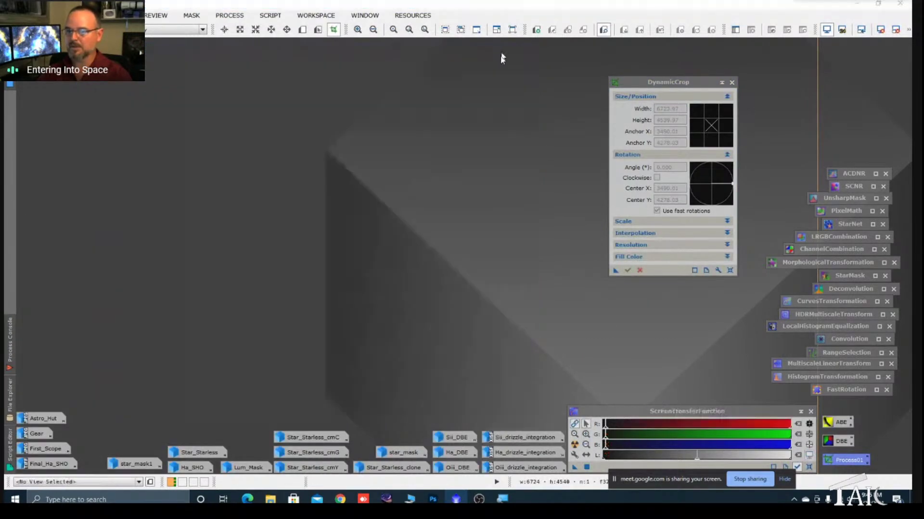
{"action": "left_click", "coordinate": [731, 84]}
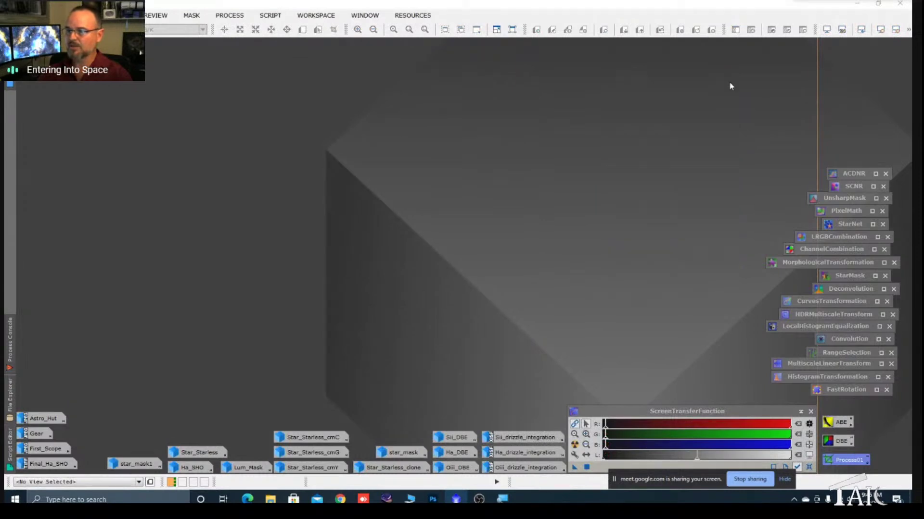
- Restore Ha_drizzle_integration, apply the saved Process01 crop to it and minimize the image again
{"action": "double_click", "coordinate": [514, 454]}
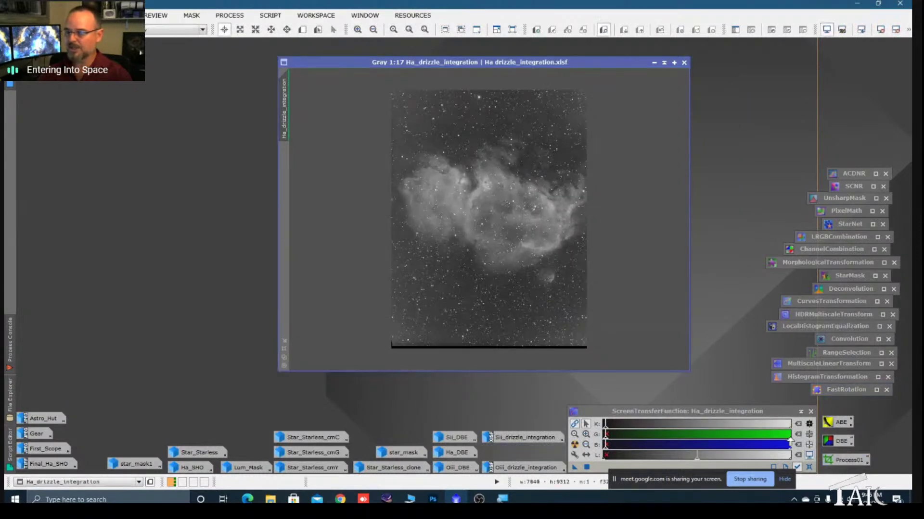
{"action": "left_click_drag", "start_coordinate": [839, 462], "coordinate": [495, 234]}
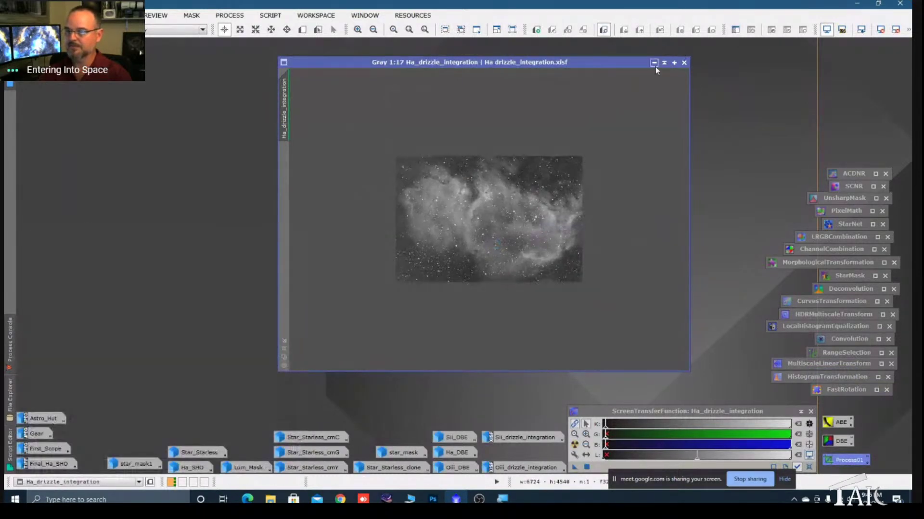
{"action": "left_click", "coordinate": [654, 64]}
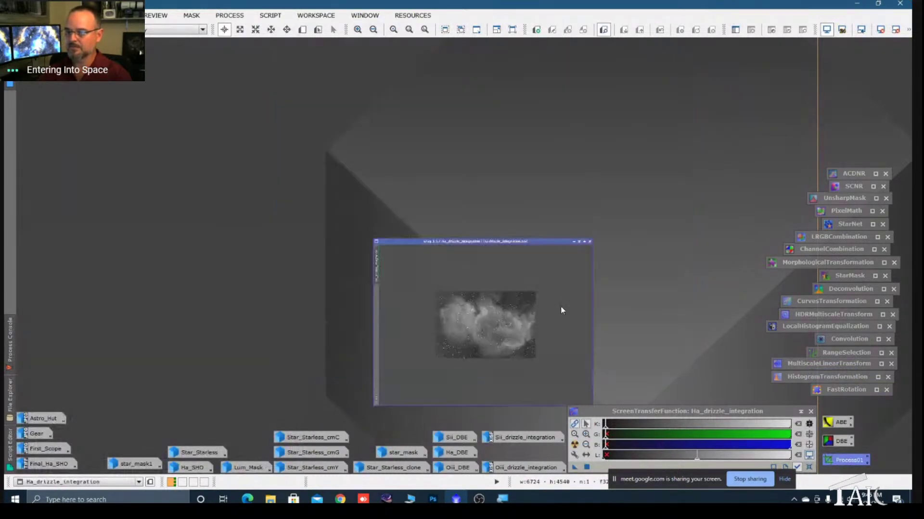
- Restore the Sii, Ha and Oiii drizzle images and apply the saved Process01 crop to Oiii_drizzle_integration
{"action": "double_click", "coordinate": [522, 436]}
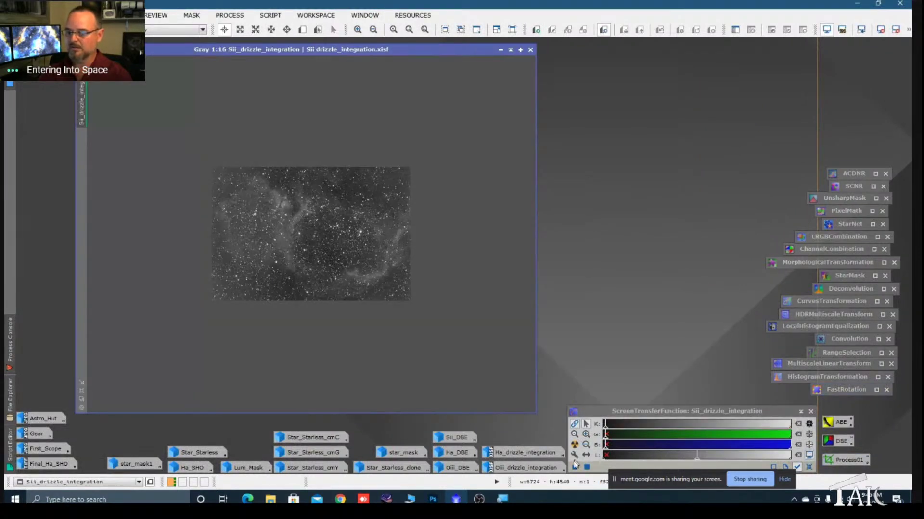
{"action": "double_click", "coordinate": [522, 453]}
{"action": "double_click", "coordinate": [529, 469]}
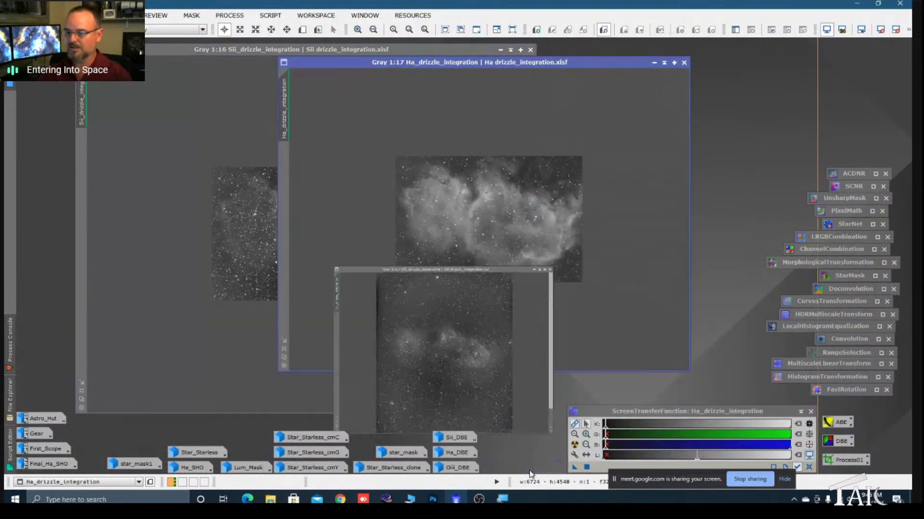
{"action": "left_click_drag", "start_coordinate": [847, 461], "coordinate": [488, 310]}
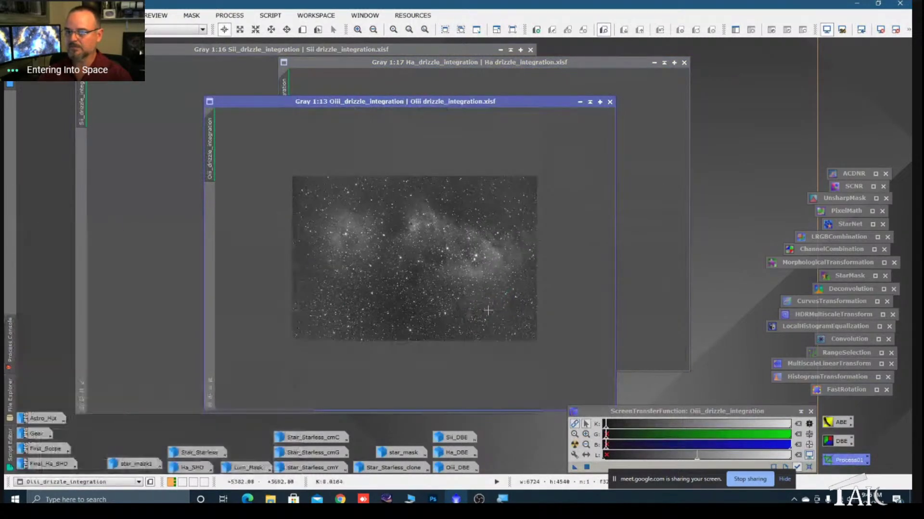
- Minimize the cropped Oiii, Ha and Sii image windows
{"action": "left_click", "coordinate": [580, 102]}
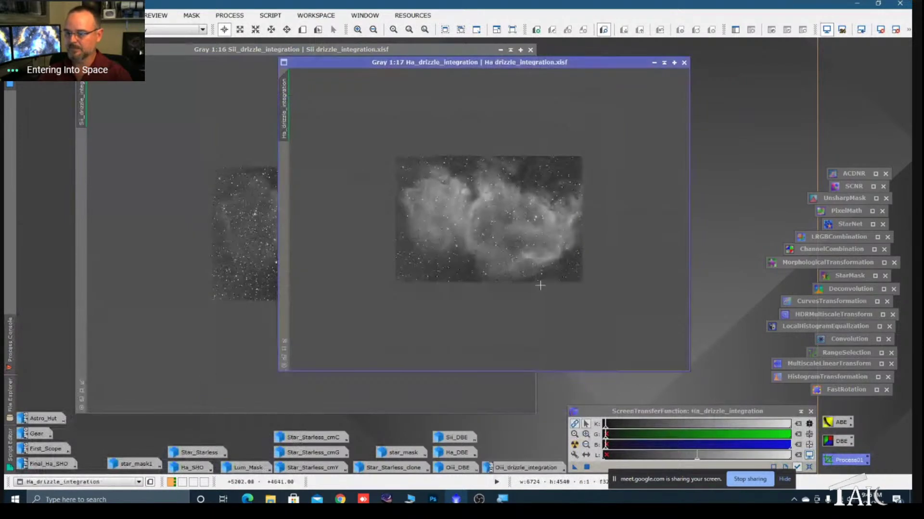
{"action": "left_click", "coordinate": [653, 63]}
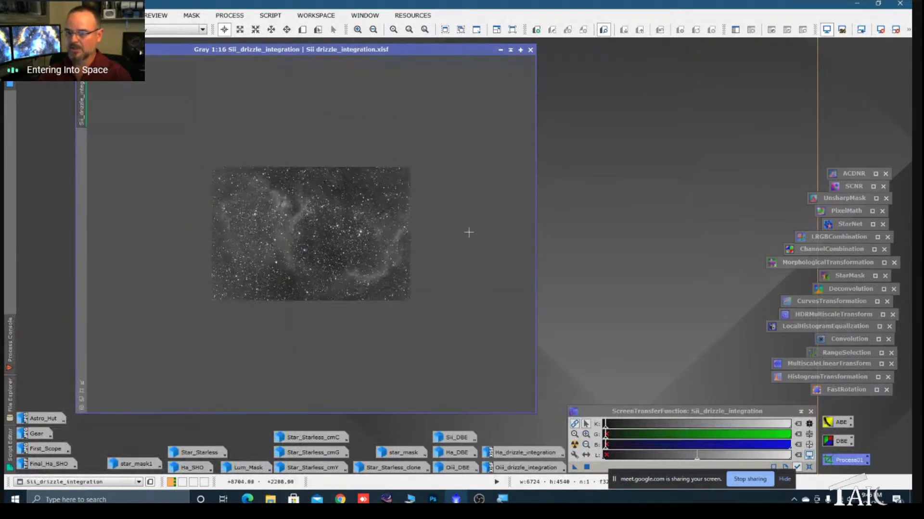
{"action": "left_click", "coordinate": [499, 50]}
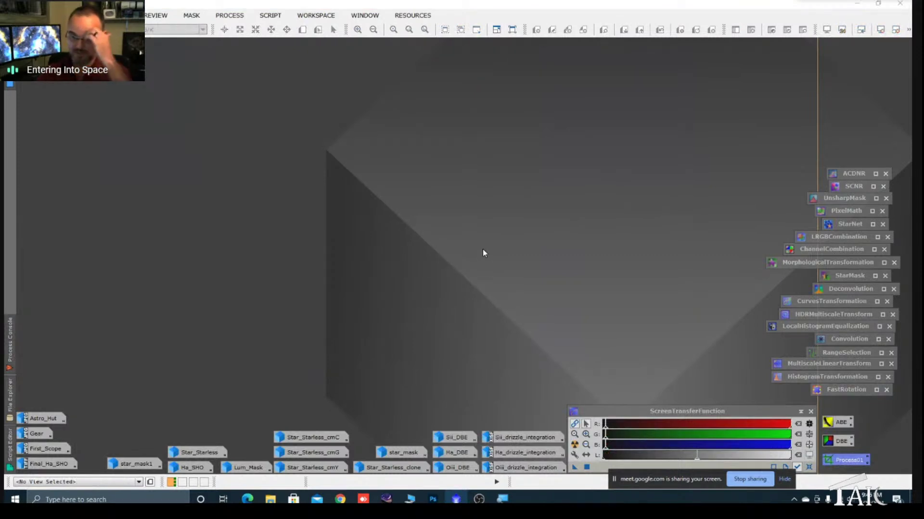
- Restore the cropped Ha_drizzle_integration image, move its window up and enlarge it with the image at 1:9
{"action": "double_click", "coordinate": [523, 453]}
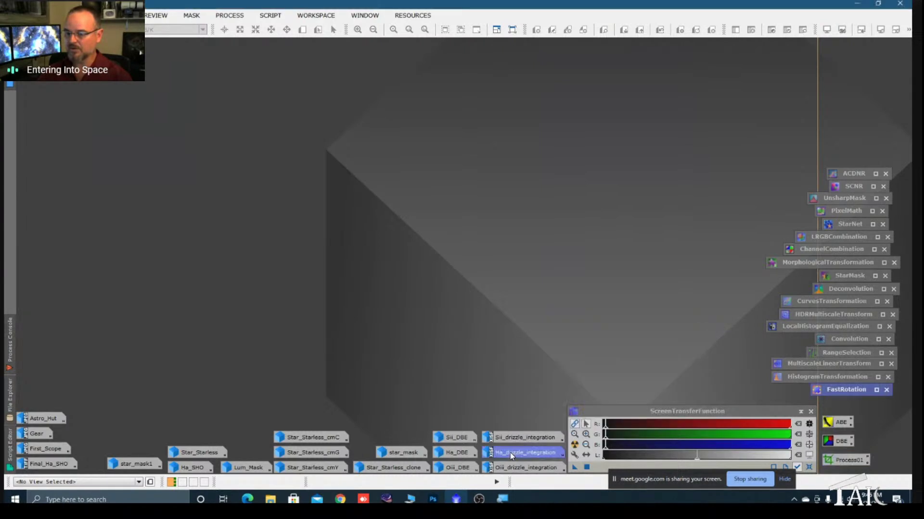
{"action": "left_click_drag", "start_coordinate": [507, 99], "coordinate": [399, 91]}
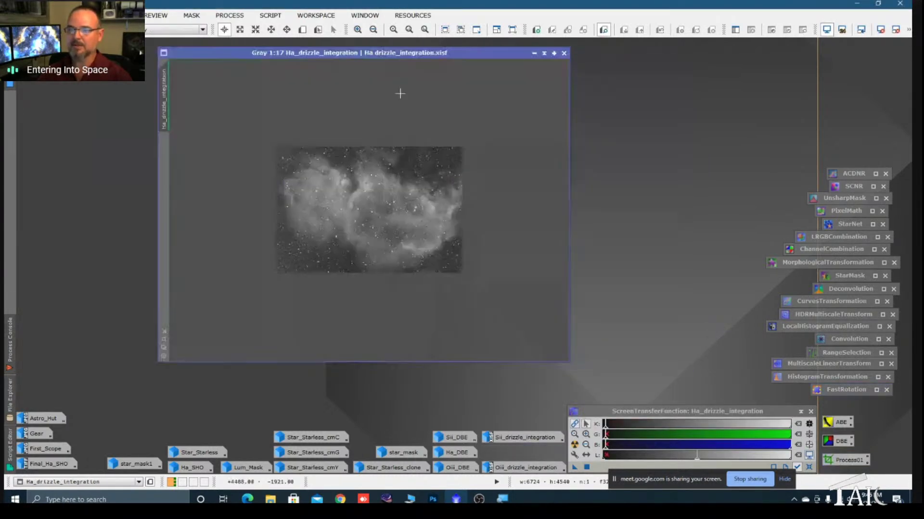
{"action": "left_click_drag", "start_coordinate": [571, 362], "coordinate": [596, 403]}
{"action": "scroll", "coordinate": [420, 218], "scroll_direction": "up", "scroll_amount": 8}
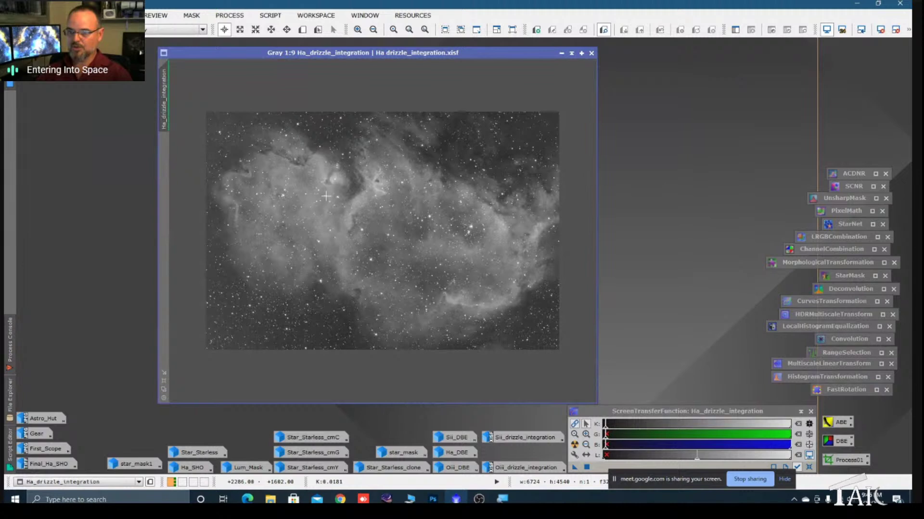
{"action": "double_click", "coordinate": [841, 447]}
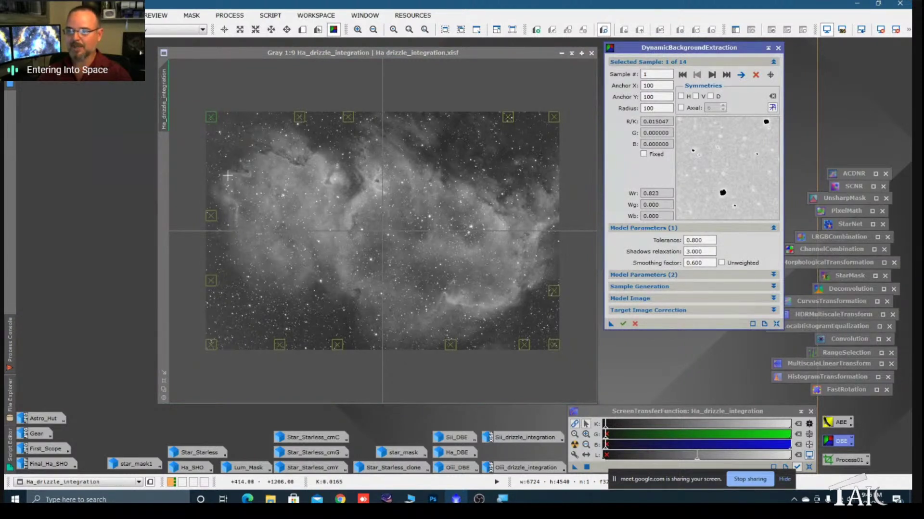
{"action": "left_click", "coordinate": [777, 49]}
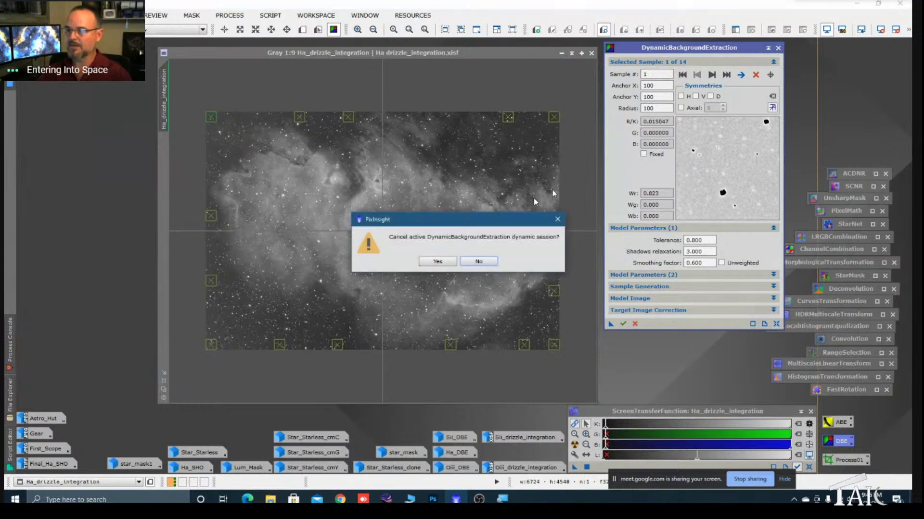
{"action": "left_click", "coordinate": [447, 262]}
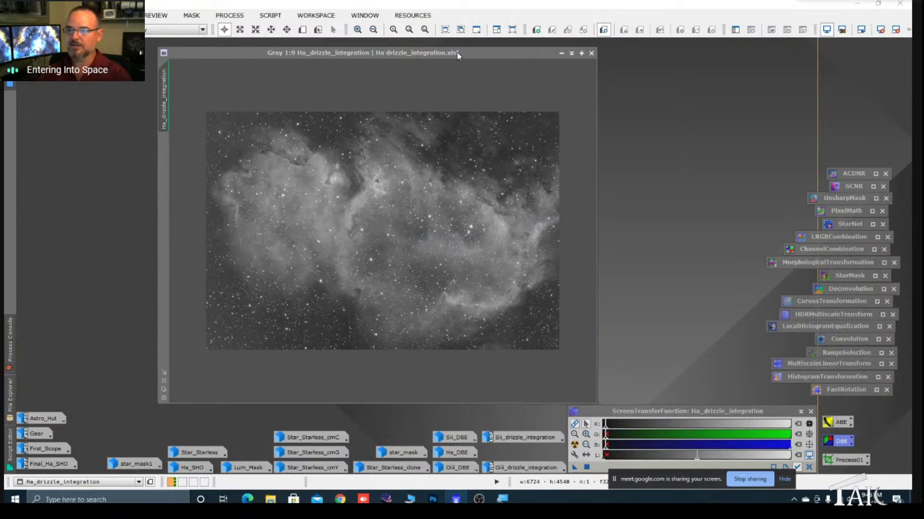
- Open the ABE process beside the Ha image and show its interpolation and output settings with a function degree of 1
{"action": "left_click_drag", "start_coordinate": [454, 53], "coordinate": [436, 56]}
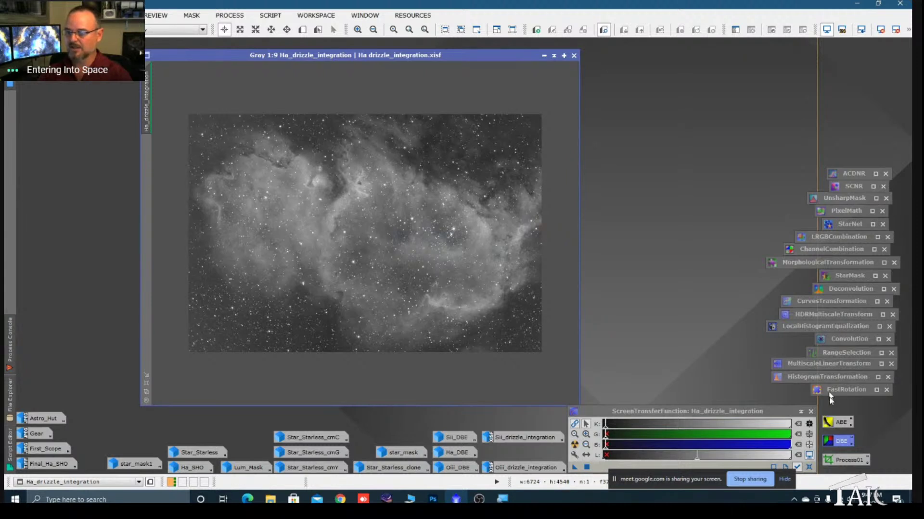
{"action": "double_click", "coordinate": [840, 425]}
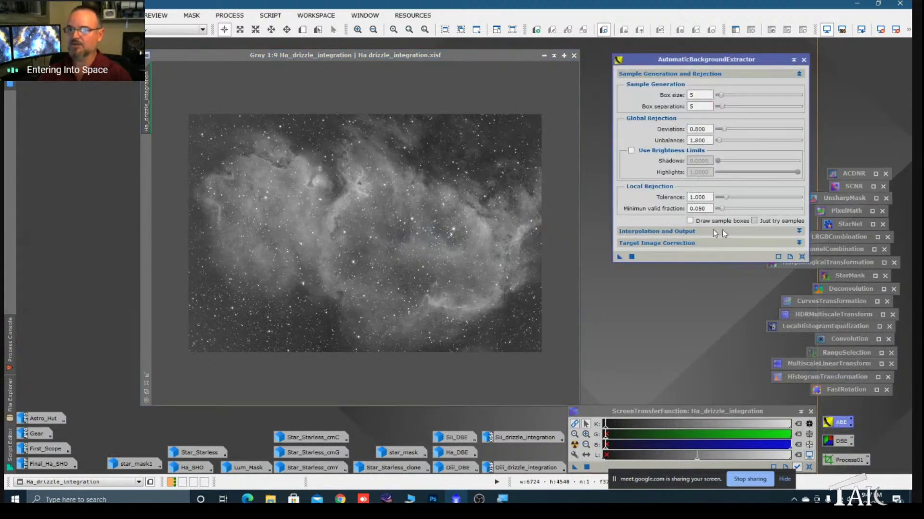
{"action": "left_click_drag", "start_coordinate": [512, 57], "coordinate": [486, 54]}
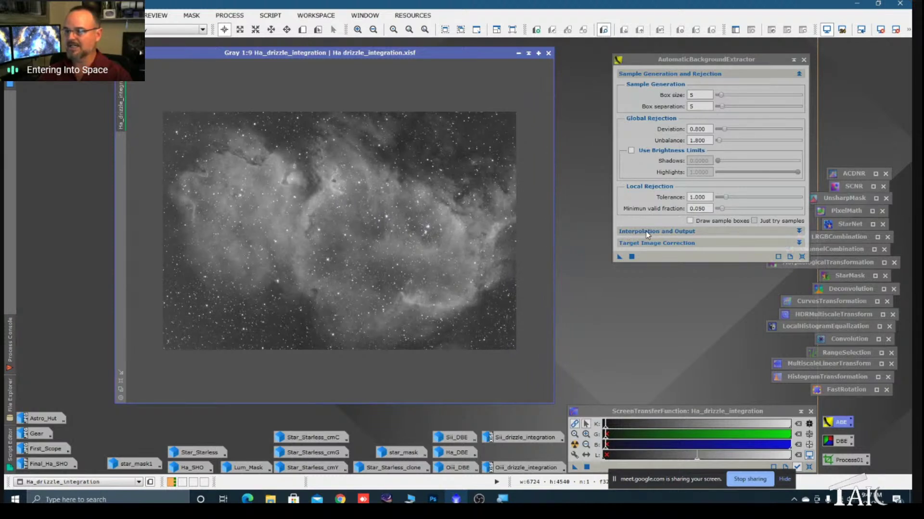
{"action": "left_click", "coordinate": [798, 232]}
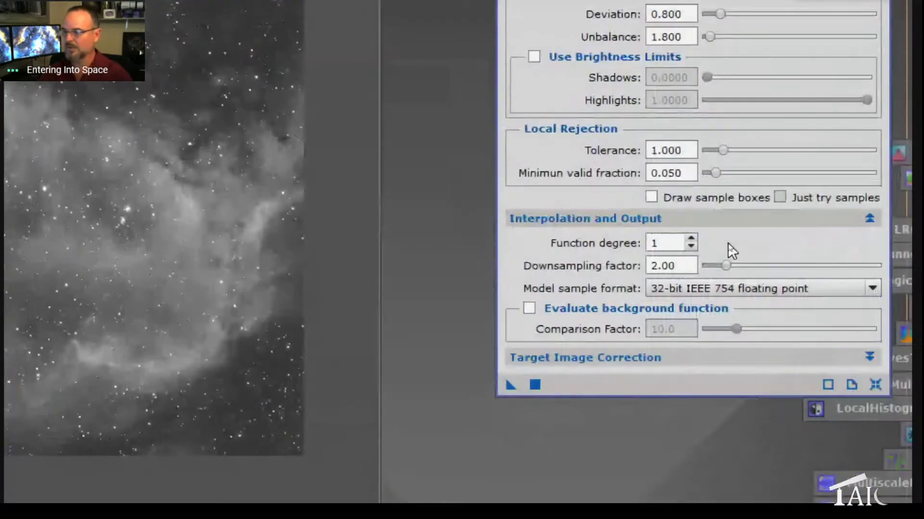
{"action": "left_click", "coordinate": [655, 243]}
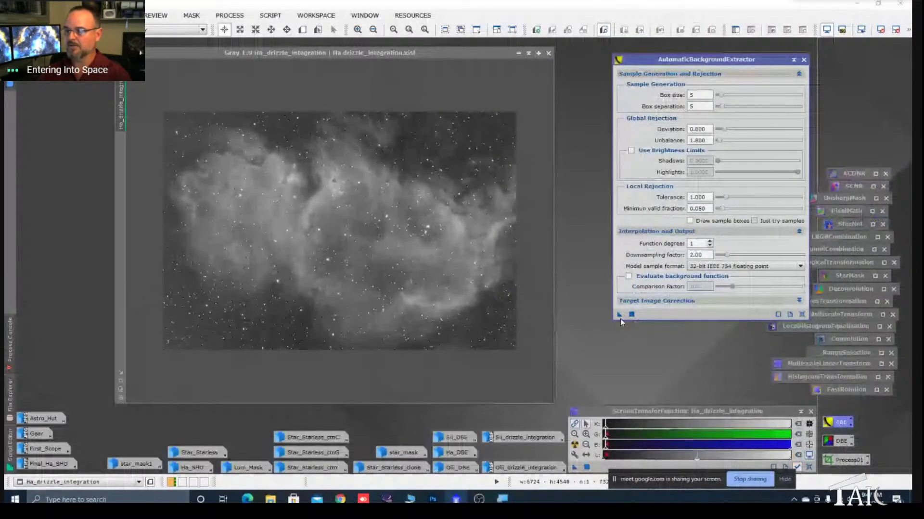
- Choose Division as the target image correction and apply AutomaticBackgroundExtractor to Ha_drizzle_integration
{"action": "left_click", "coordinate": [799, 300]}
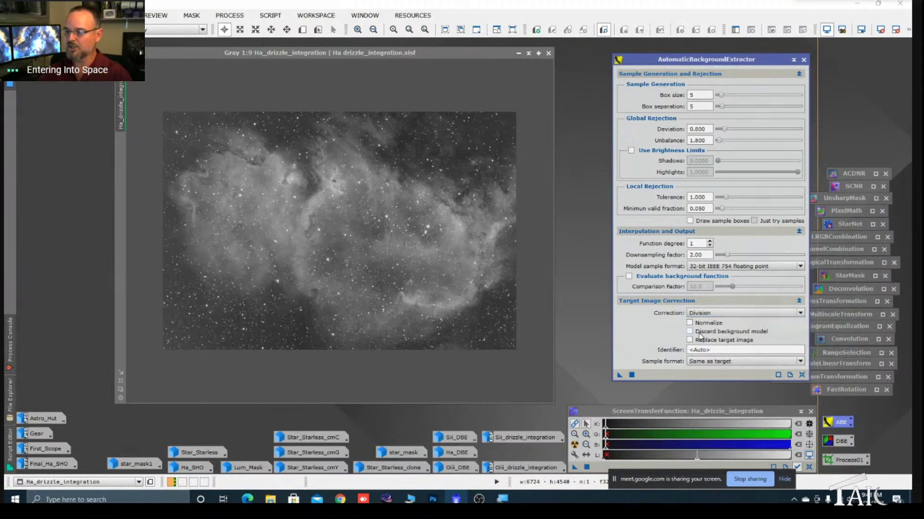
{"action": "left_click", "coordinate": [790, 315]}
{"action": "left_click", "coordinate": [703, 338]}
{"action": "left_click_drag", "start_coordinate": [618, 376], "coordinate": [465, 301]}
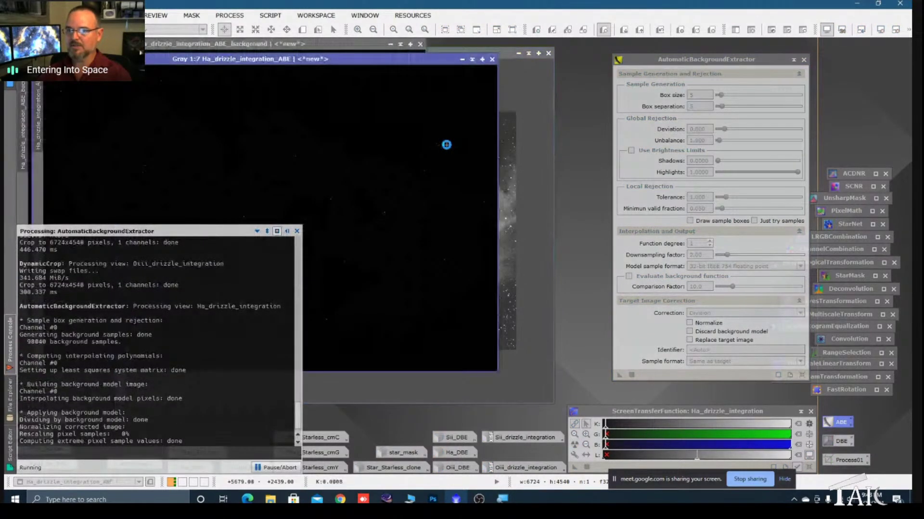
- Close the extracted Ha background model and auto-stretch the display of Ha_drizzle_integration_ABE
{"action": "left_click", "coordinate": [370, 48]}
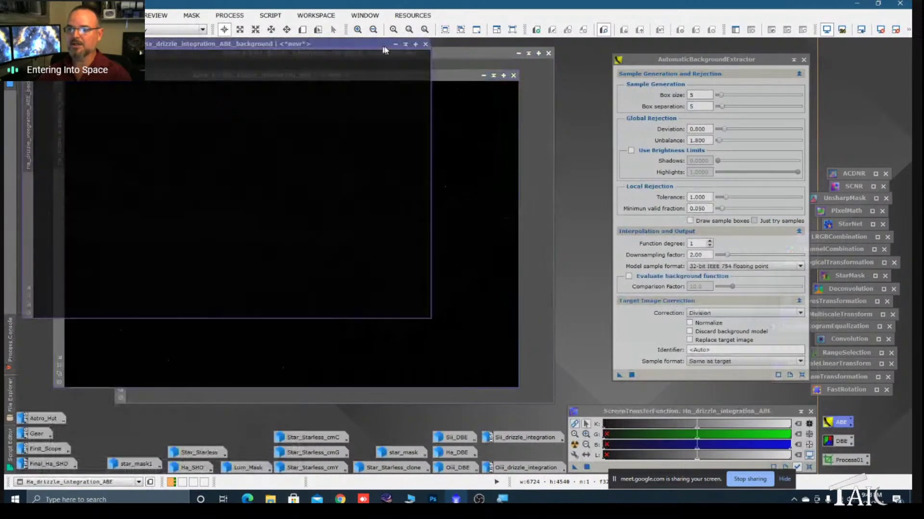
{"action": "left_click", "coordinate": [420, 44]}
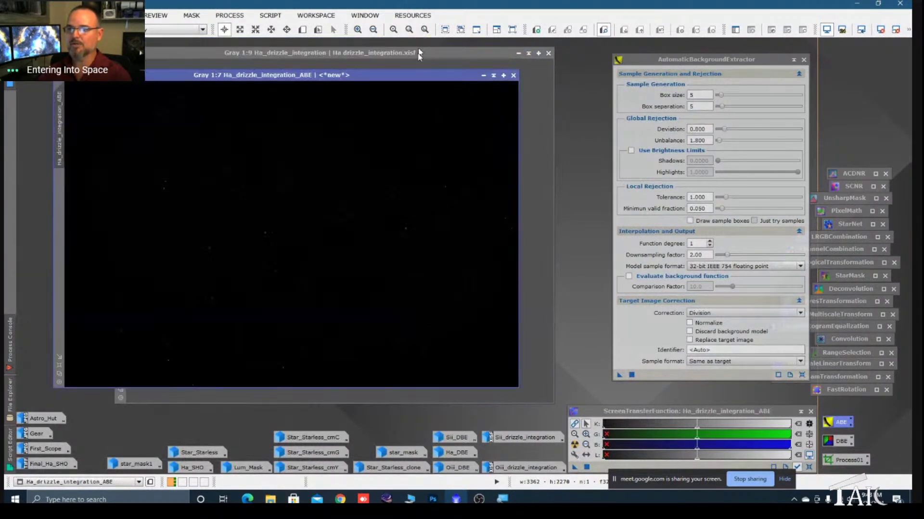
{"action": "left_click", "coordinate": [575, 445]}
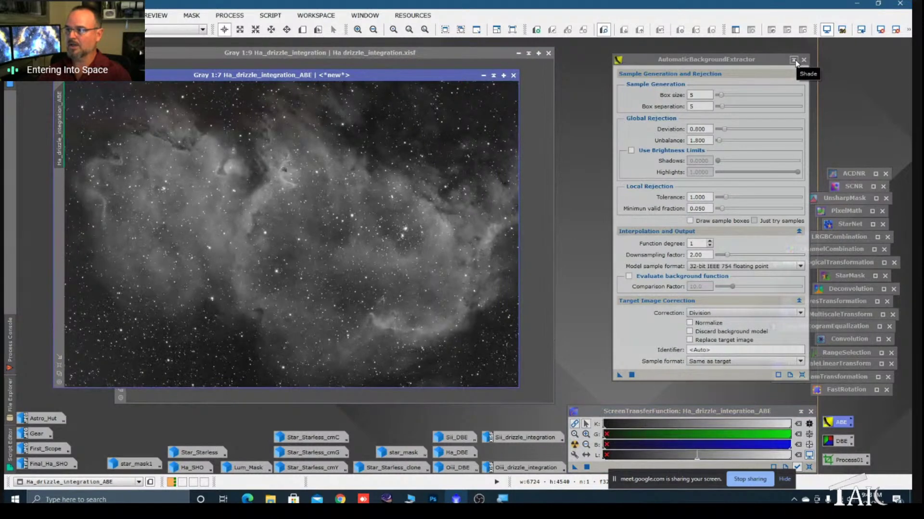
- Close AutomaticBackgroundExtractor and place the original Ha image and its ABE-corrected version side by side for comparison
{"action": "left_click", "coordinate": [795, 61]}
{"action": "left_click", "coordinate": [800, 96]}
{"action": "left_click", "coordinate": [775, 217]}
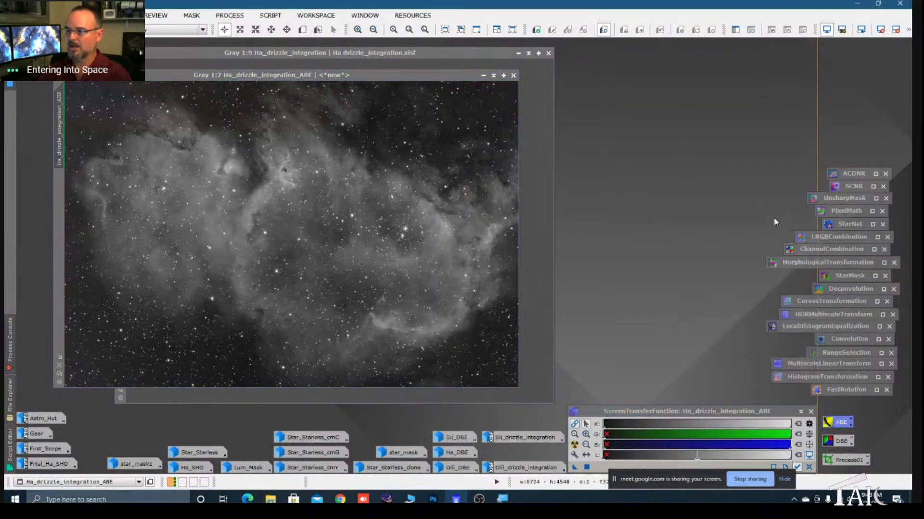
{"action": "left_click_drag", "start_coordinate": [426, 74], "coordinate": [793, 77]}
{"action": "left_click_drag", "start_coordinate": [433, 50], "coordinate": [334, 53]}
{"action": "left_click", "coordinate": [565, 117]}
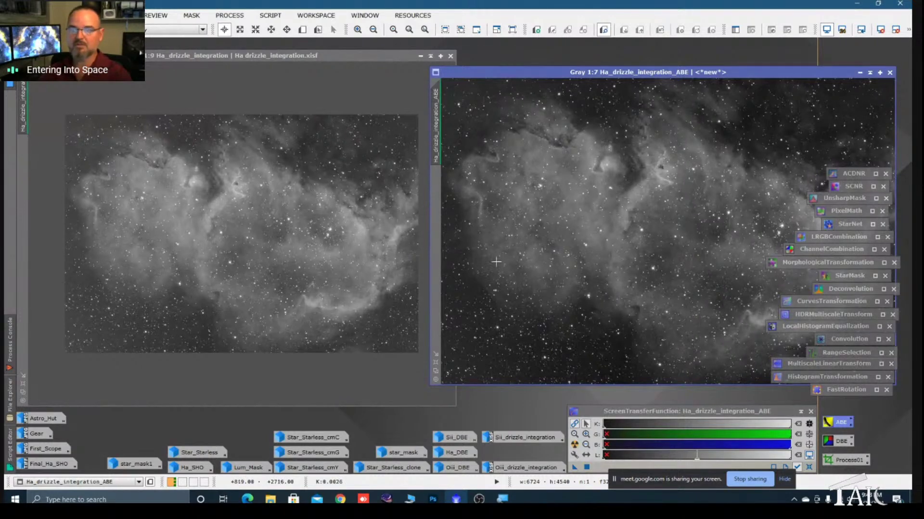
- Close the original Ha_drizzle_integration image without saving and iconize Ha_drizzle_integration_ABE just above the ScreenTransferFunction window
{"action": "left_click_drag", "start_coordinate": [351, 60], "coordinate": [369, 59]}
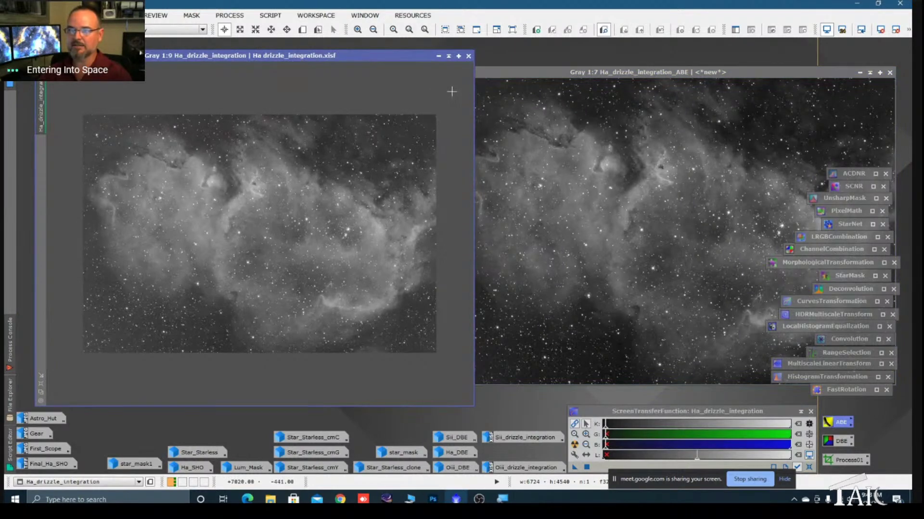
{"action": "left_click", "coordinate": [469, 58]}
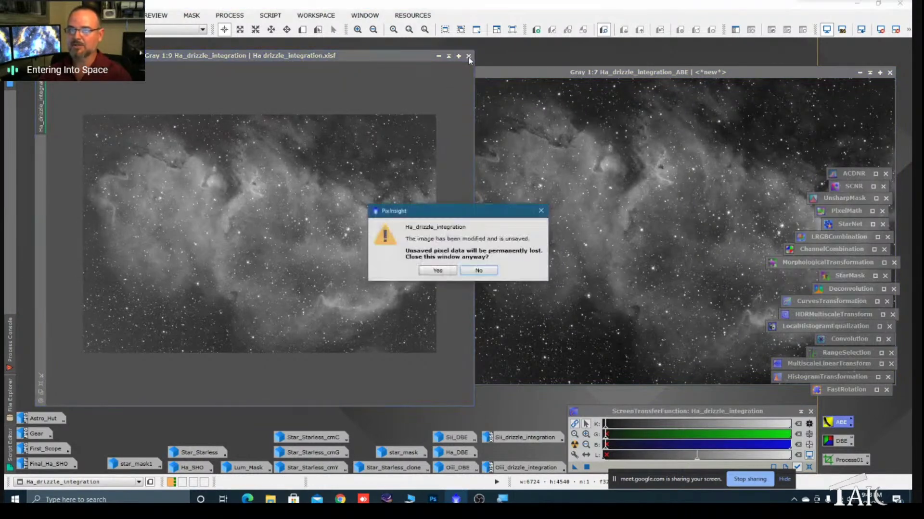
{"action": "left_click", "coordinate": [439, 270]}
{"action": "left_click_drag", "start_coordinate": [720, 73], "coordinate": [544, 61]}
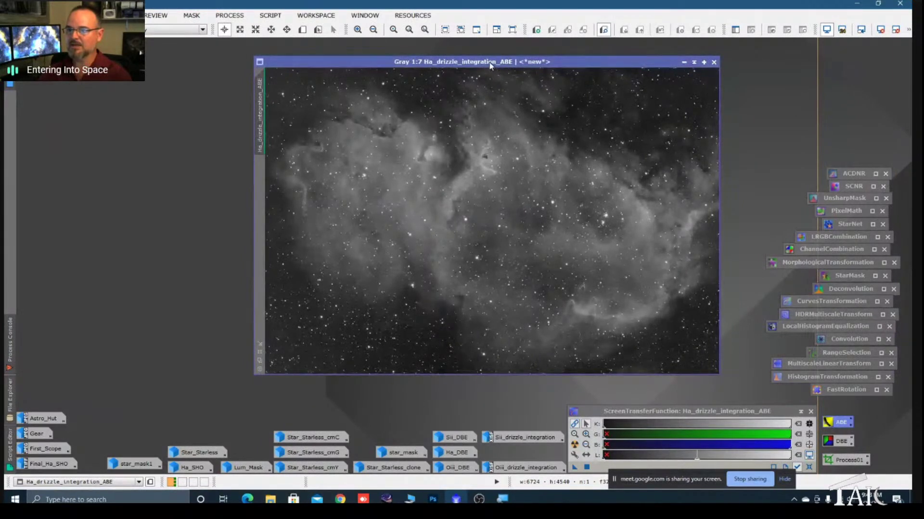
{"action": "left_click", "coordinate": [684, 62]}
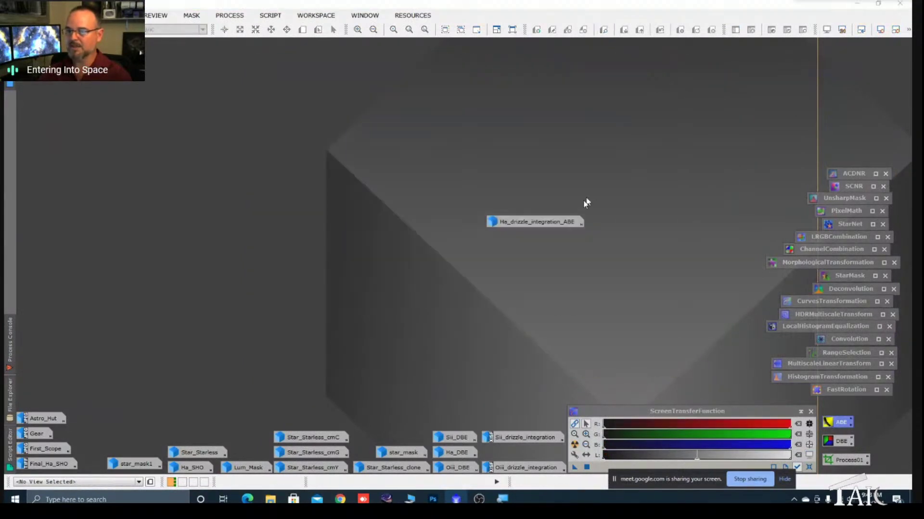
{"action": "left_click_drag", "start_coordinate": [531, 221], "coordinate": [712, 362]}
- Open the Sii_drizzle_integration image and apply AutomaticBackgroundExtractor to it with function degree 1 and Division correction
{"action": "double_click", "coordinate": [543, 437]}
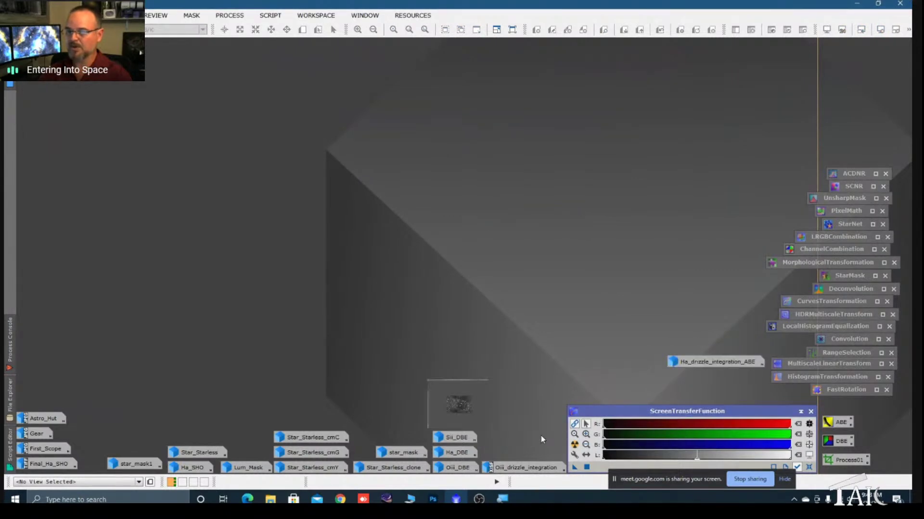
{"action": "scroll", "coordinate": [360, 223], "scroll_direction": "up", "scroll_amount": 3}
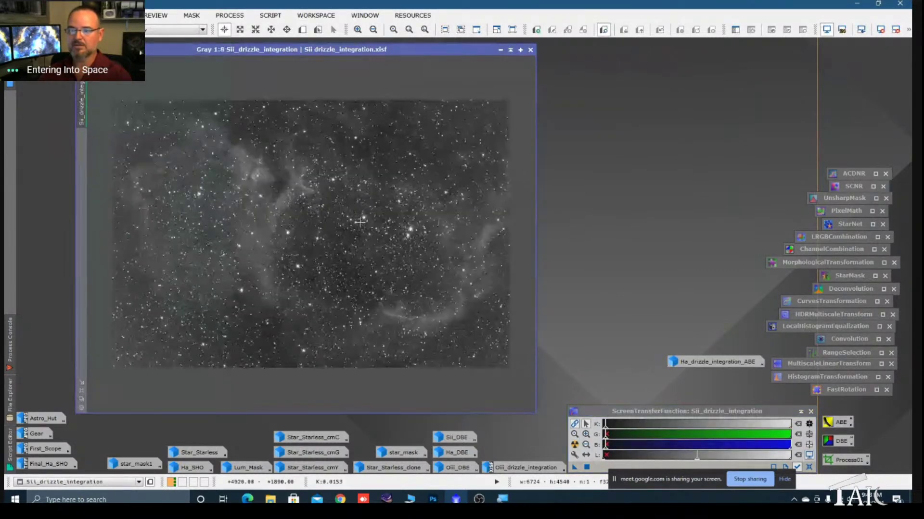
{"action": "double_click", "coordinate": [838, 423]}
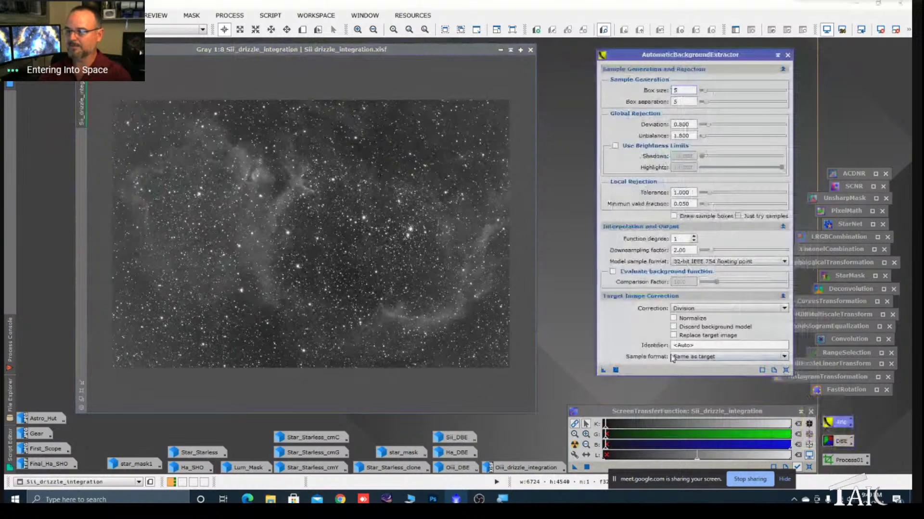
{"action": "left_click_drag", "start_coordinate": [603, 366], "coordinate": [467, 324]}
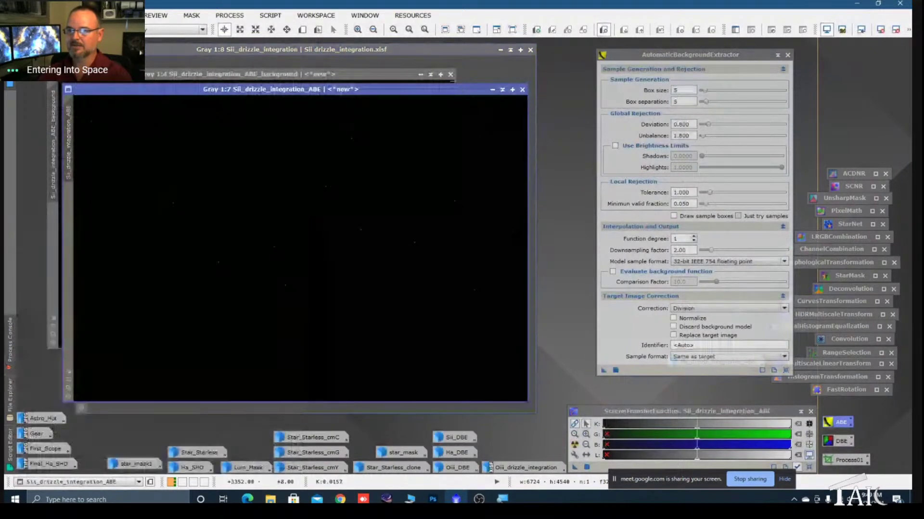
- Close the extracted Sii background model and auto-stretch the display of Sii_drizzle_integration_ABE
{"action": "left_click", "coordinate": [451, 75]}
{"action": "left_click", "coordinate": [575, 445]}
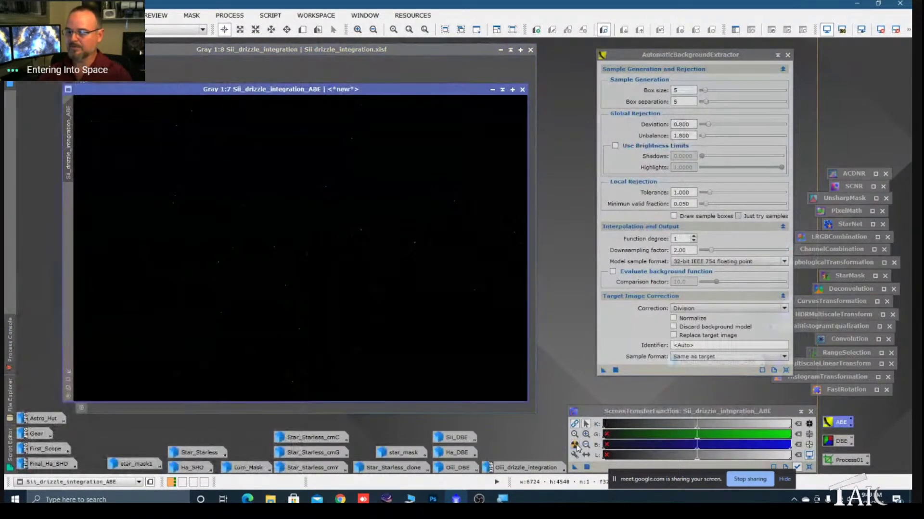
{"action": "scroll", "coordinate": [483, 299], "scroll_direction": "down", "scroll_amount": 1}
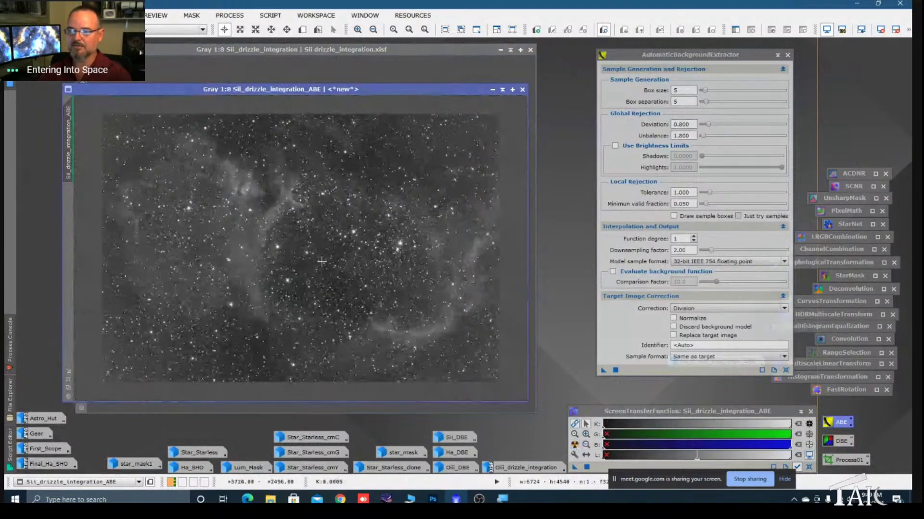
- Iconize Sii_drizzle_integration_ABE near the Ha ABE icon and close the original Sii_drizzle_integration image without saving
{"action": "left_click", "coordinate": [491, 90]}
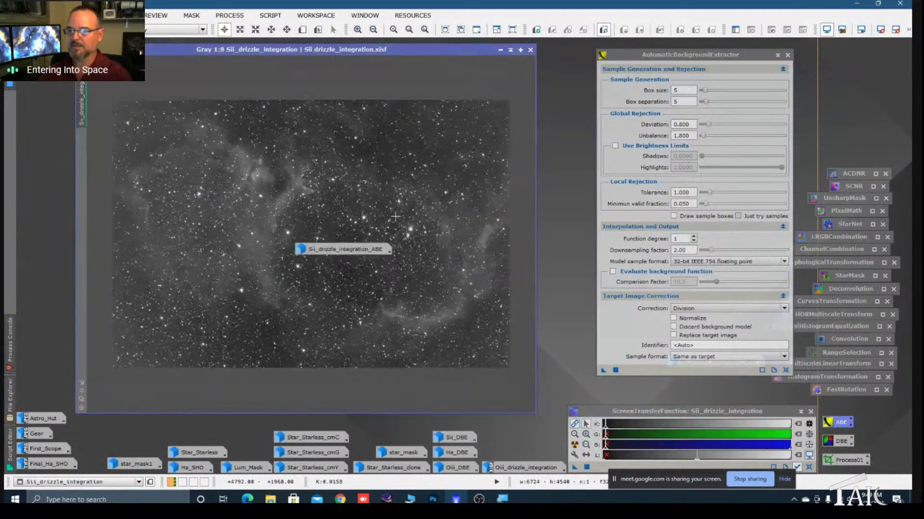
{"action": "left_click_drag", "start_coordinate": [335, 251], "coordinate": [709, 386]}
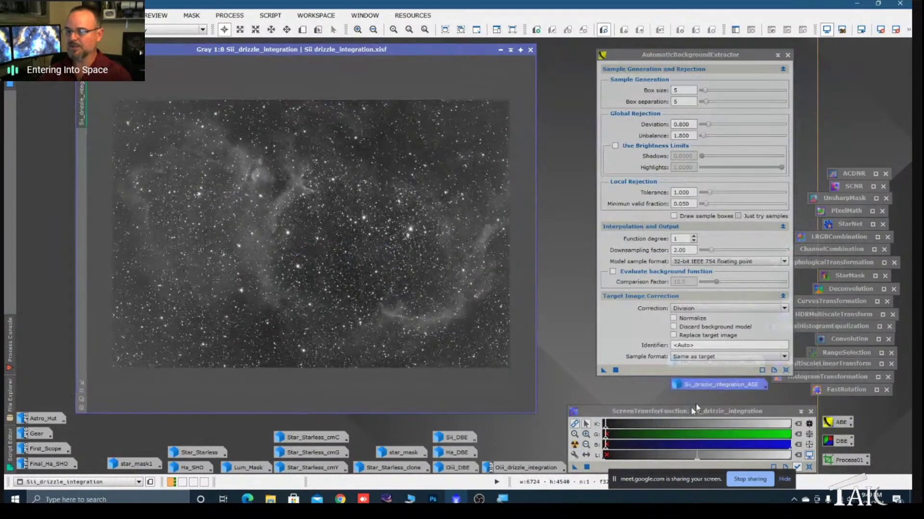
{"action": "left_click", "coordinate": [530, 49]}
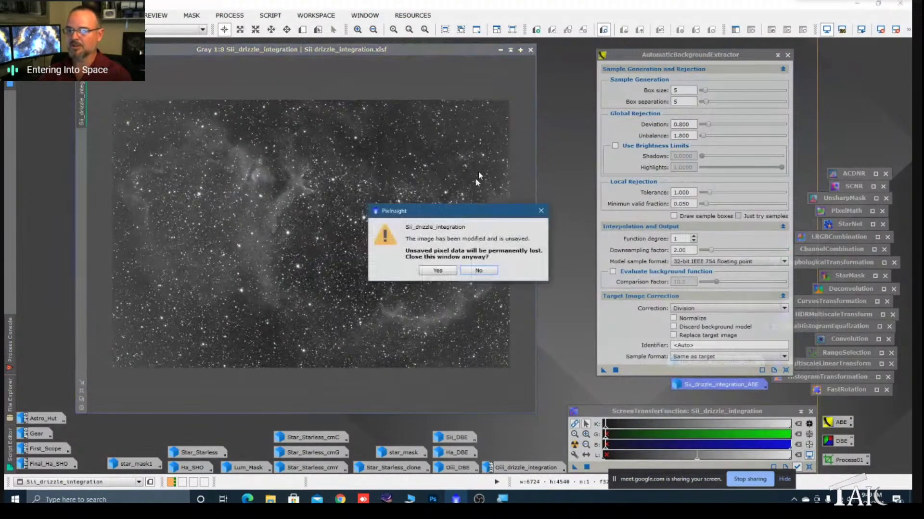
{"action": "left_click", "coordinate": [437, 269]}
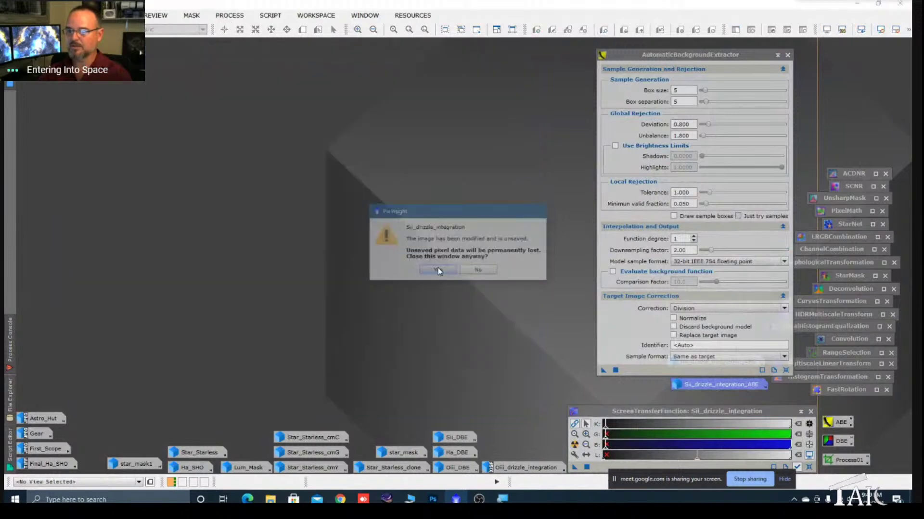
- Open the Oiii_drizzle_integration image and apply AutomaticBackgroundExtractor to it with the same function degree 1 and Division settings
{"action": "double_click", "coordinate": [522, 469]}
{"action": "left_click_drag", "start_coordinate": [435, 102], "coordinate": [340, 67]}
{"action": "left_click_drag", "start_coordinate": [603, 370], "coordinate": [399, 266]}
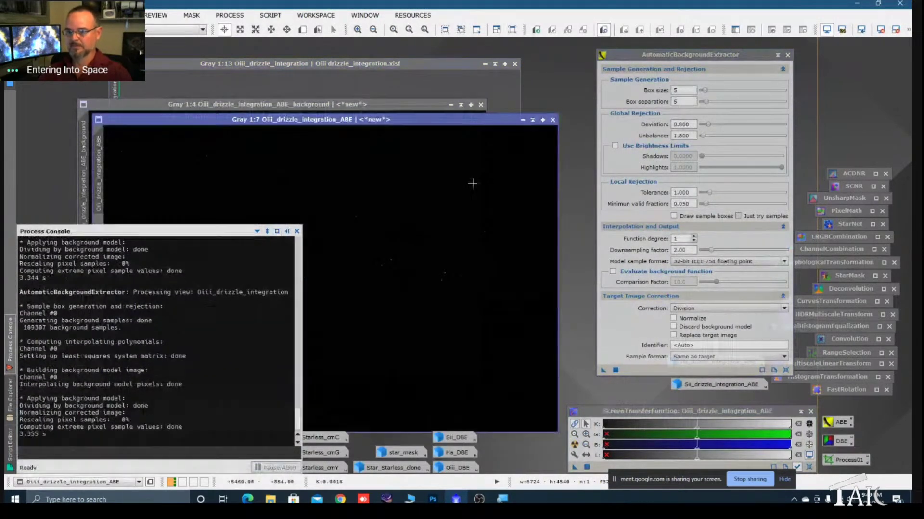
- Close the Oiii background model, auto-stretch the display of Oiii_drizzle_integration_ABE, and close AutomaticBackgroundExtractor
{"action": "left_click", "coordinate": [480, 104]}
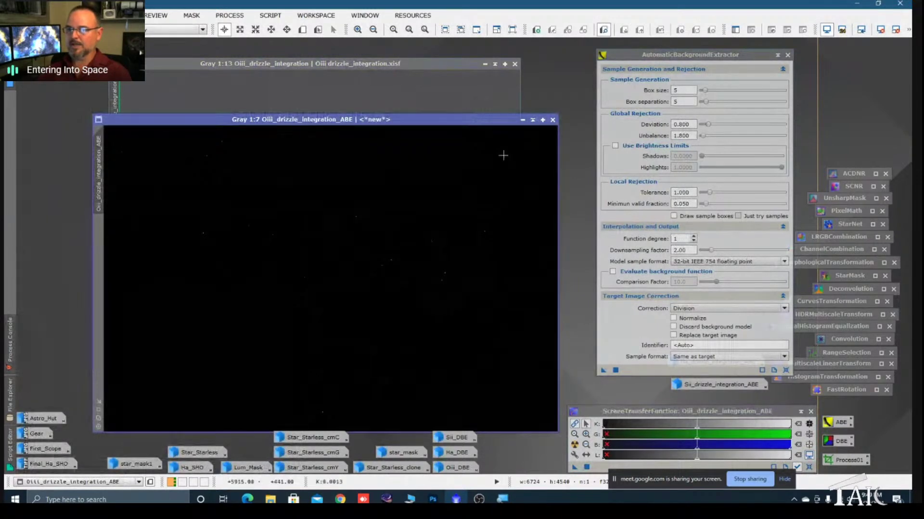
{"action": "left_click", "coordinate": [576, 445]}
{"action": "scroll", "coordinate": [406, 250], "scroll_direction": "down", "scroll_amount": 1}
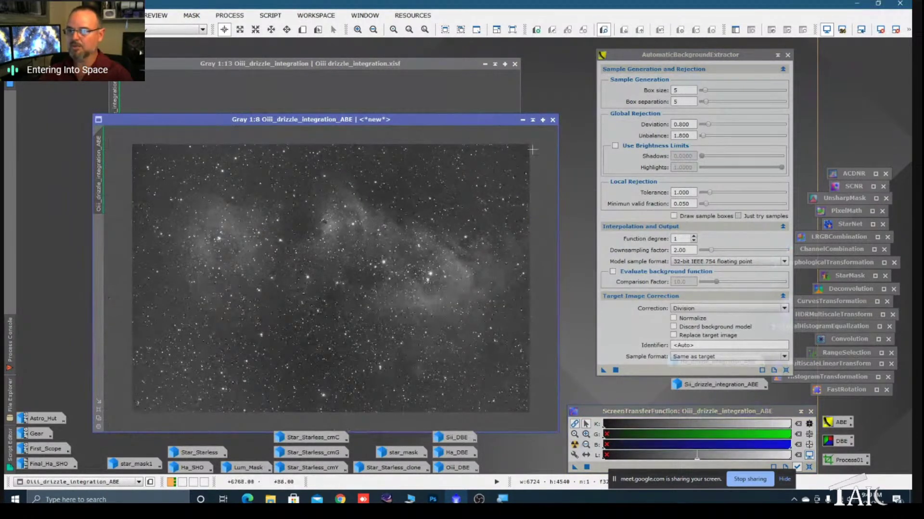
{"action": "left_click", "coordinate": [777, 57]}
{"action": "left_click", "coordinate": [787, 56]}
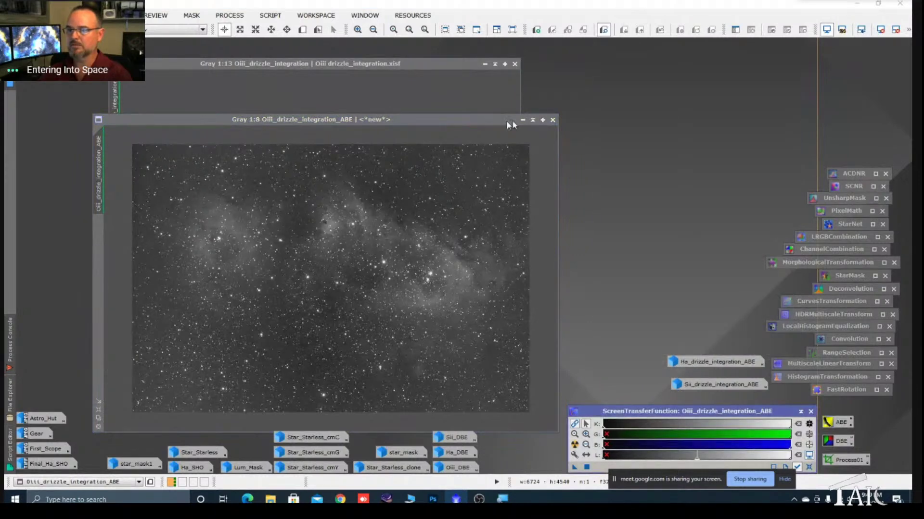
- Iconize Oiii_drizzle_integration_ABE between the Ha and Sii ABE icons and close the original Oiii_drizzle_integration image without saving
{"action": "left_click", "coordinate": [523, 120]}
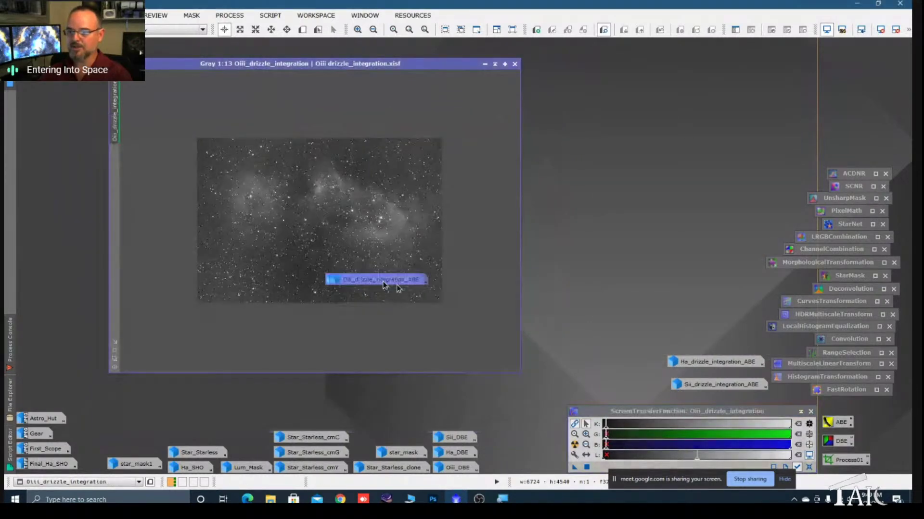
{"action": "left_click_drag", "start_coordinate": [691, 346], "coordinate": [726, 379]}
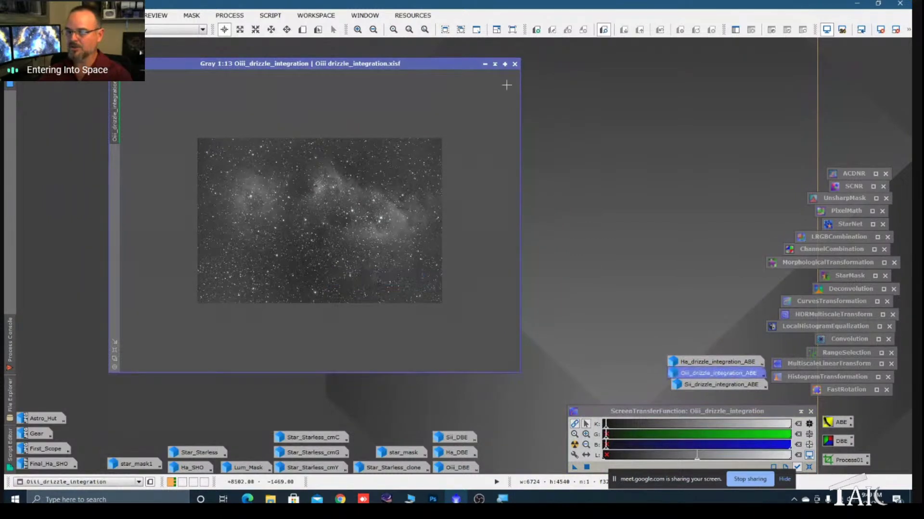
{"action": "left_click", "coordinate": [514, 64]}
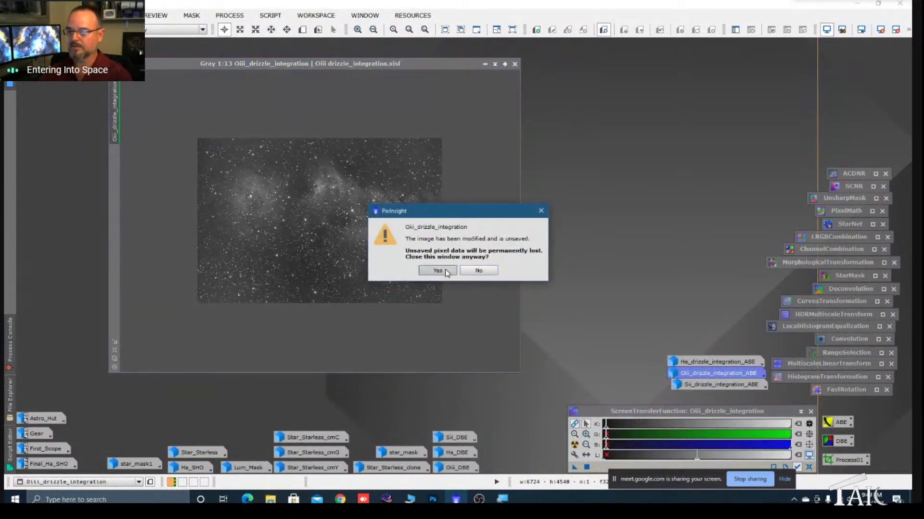
{"action": "left_click", "coordinate": [438, 272]}
- Arrange the Ha, Oiii and Sii ABE image icons in a neat column above the ScreenTransferFunction window
{"action": "left_click_drag", "start_coordinate": [695, 365], "coordinate": [689, 346]}
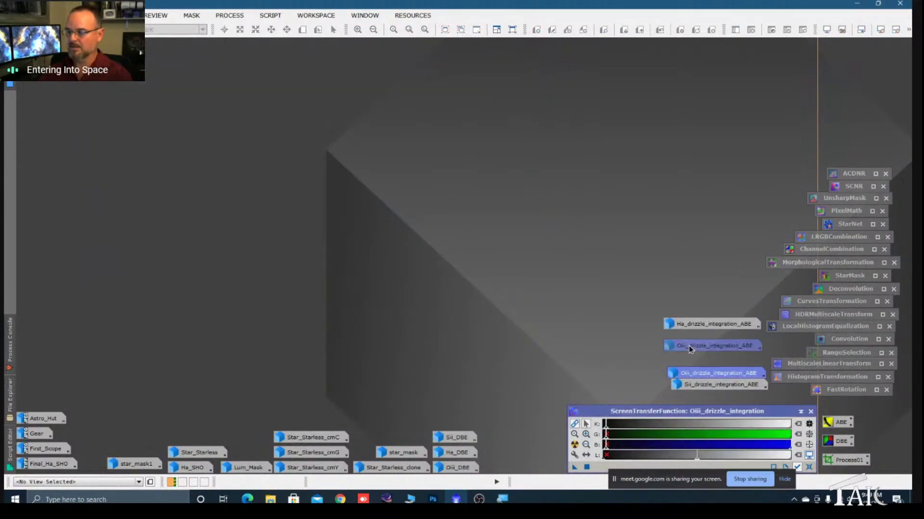
{"action": "left_click_drag", "start_coordinate": [689, 385], "coordinate": [685, 369]}
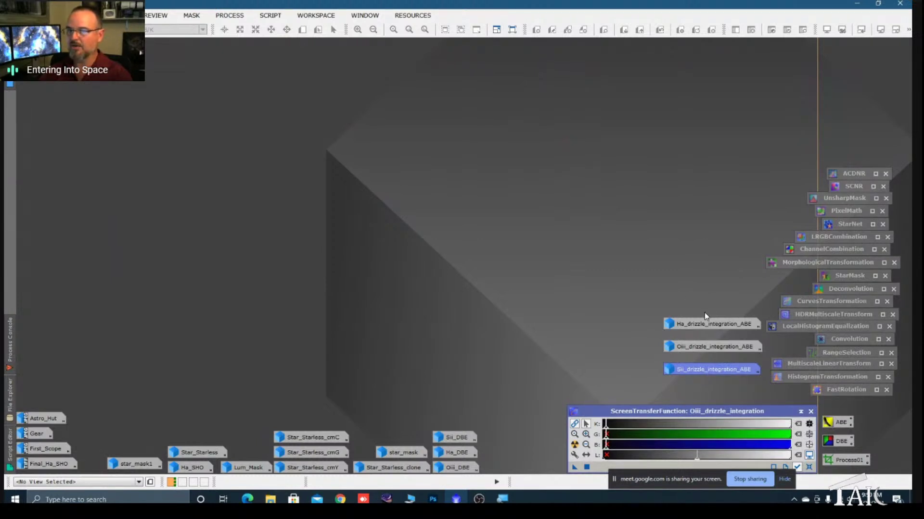
{"action": "left_click_drag", "start_coordinate": [698, 325], "coordinate": [698, 334]}
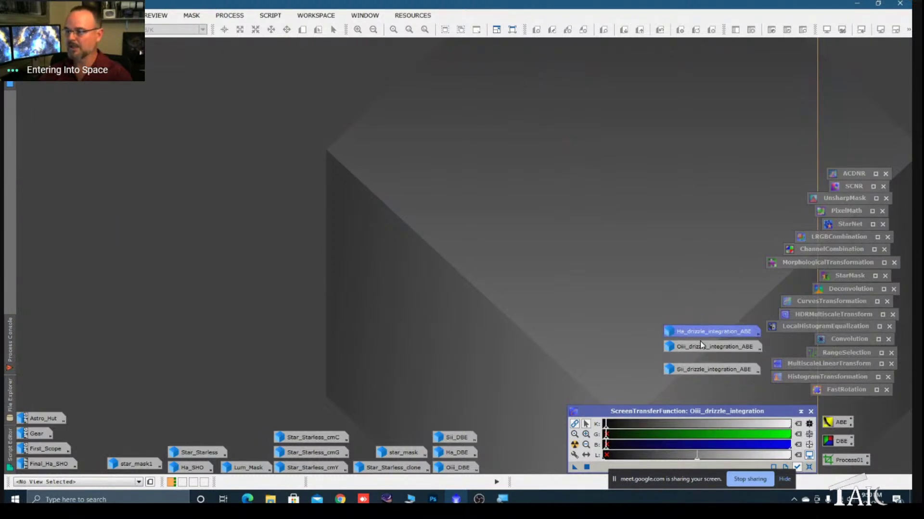
{"action": "left_click_drag", "start_coordinate": [701, 370], "coordinate": [698, 365]}
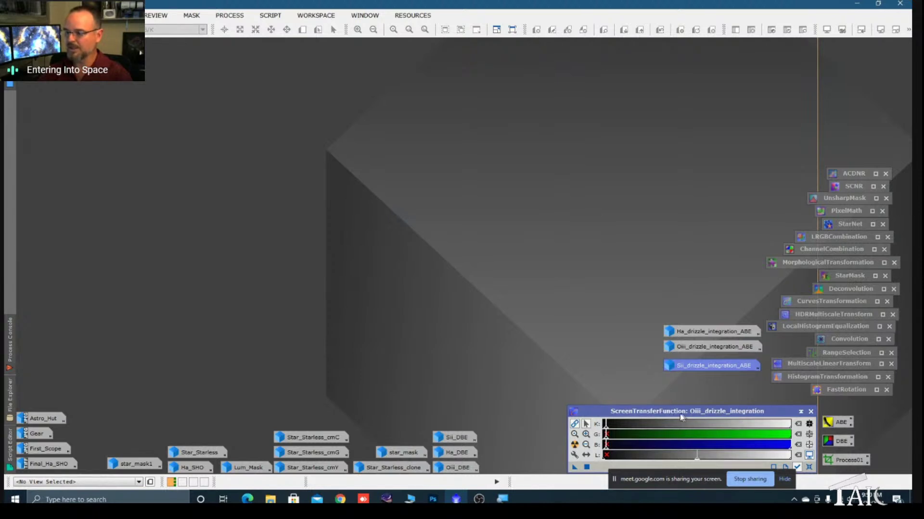
- Locate the ScreenTransferFunction process in the list of all processes
{"action": "left_click", "coordinate": [230, 16]}
{"action": "mouse_move", "coordinate": [289, 32]}
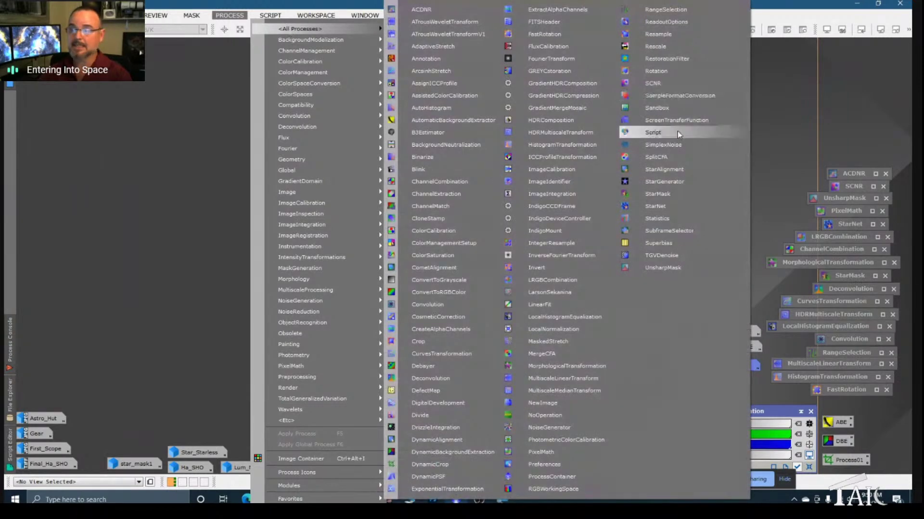
{"action": "left_click", "coordinate": [671, 123]}
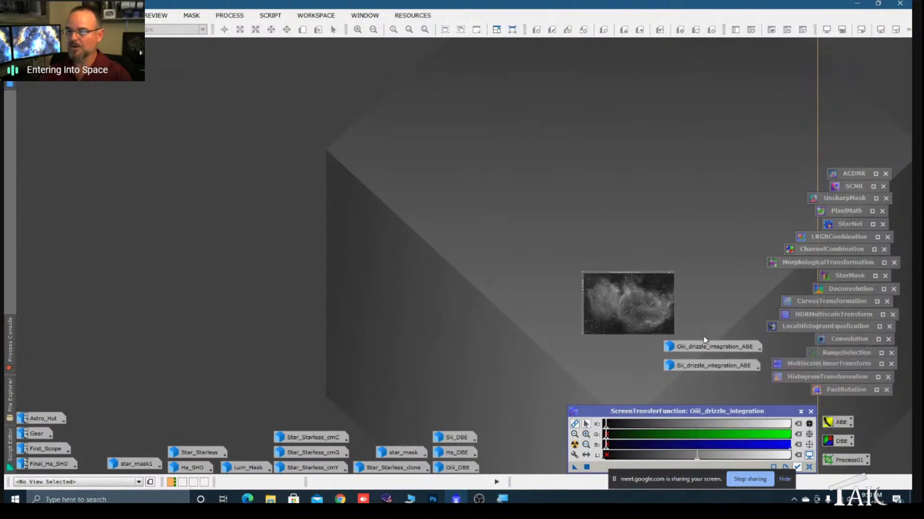
- Open Ha_drizzle_integration_ABE and reset its screen stretch to view the unstretched linear data
{"action": "double_click", "coordinate": [707, 332]}
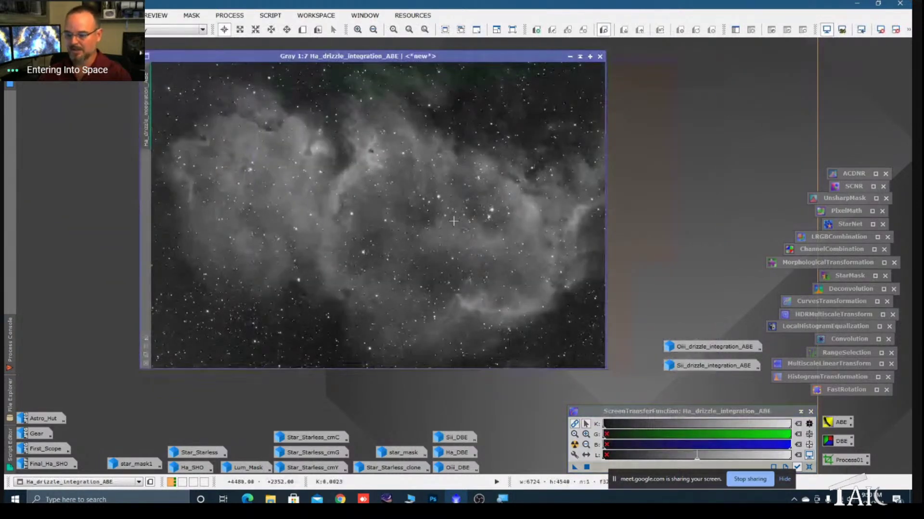
{"action": "key", "text": "ctrl+F12"}
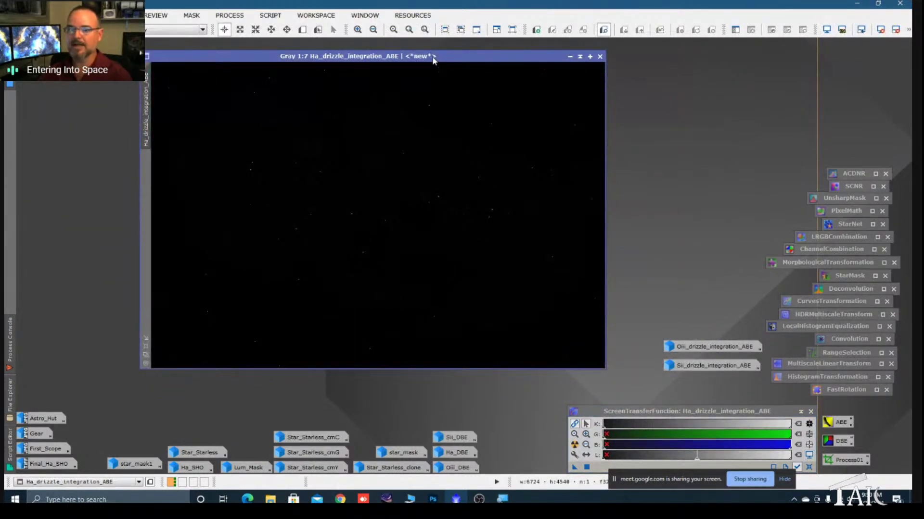
{"action": "left_click_drag", "start_coordinate": [432, 57], "coordinate": [400, 61]}
{"action": "left_click_drag", "start_coordinate": [577, 377], "coordinate": [586, 383]}
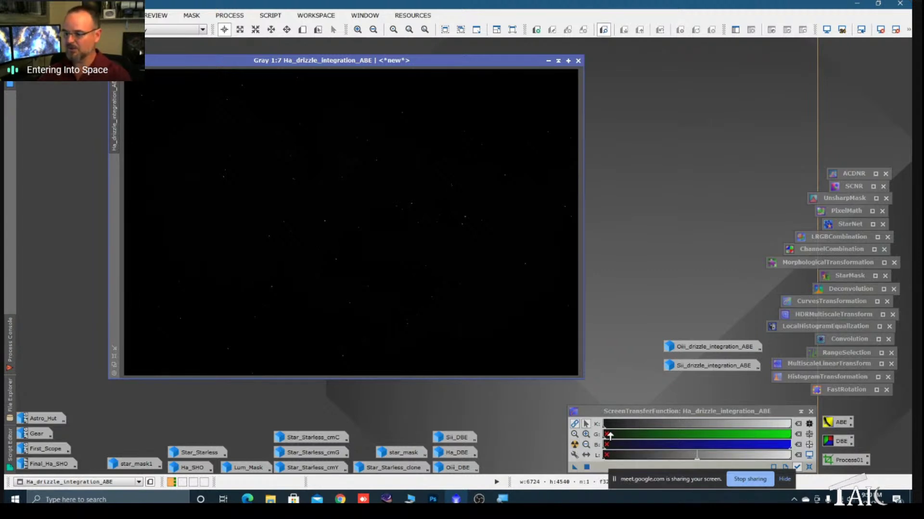
- Auto-stretch the Ha display, reset it and stretch it once more to compare both views, and iconize the image
{"action": "left_click", "coordinate": [575, 445]}
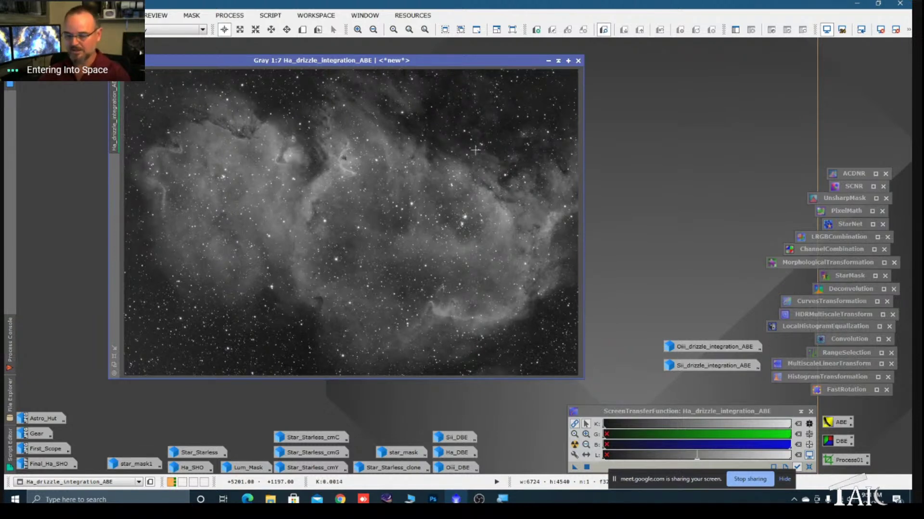
{"action": "key", "text": "ctrl+F12"}
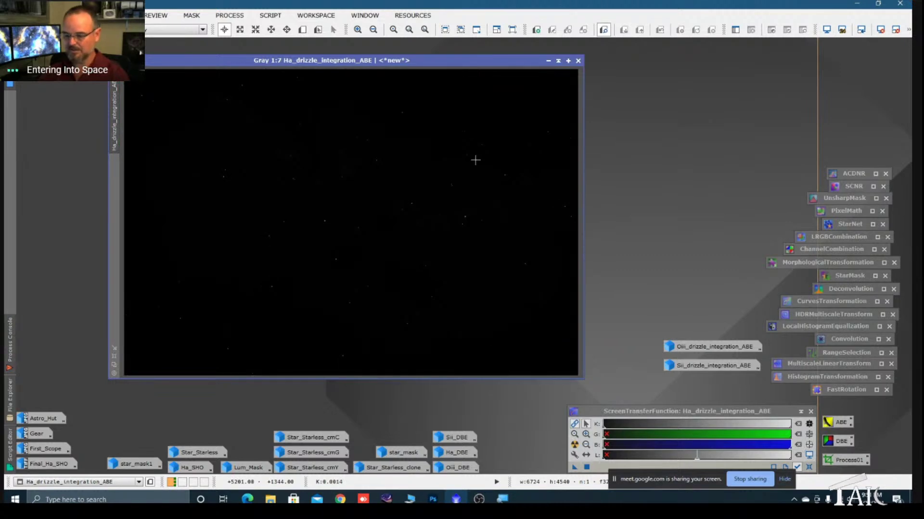
{"action": "key", "text": "ctrl+a"}
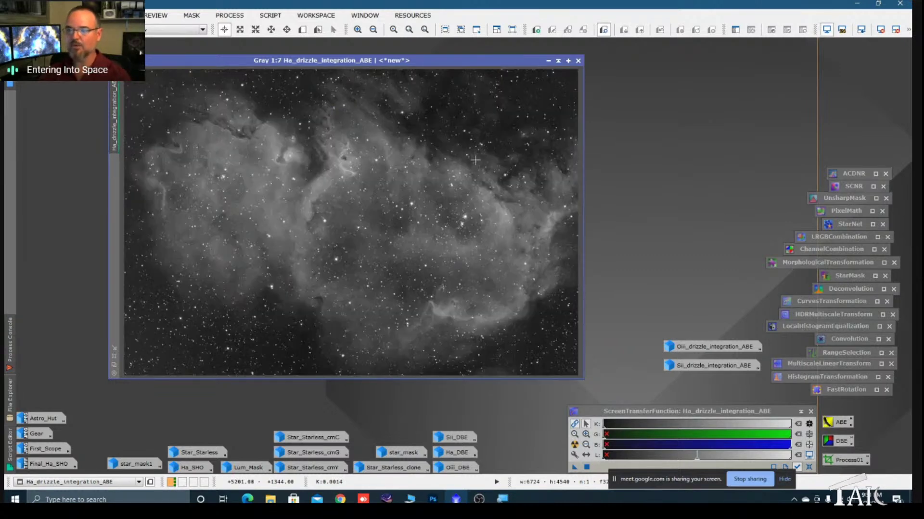
{"action": "left_click", "coordinate": [548, 61]}
{"action": "left_click", "coordinate": [694, 344]}
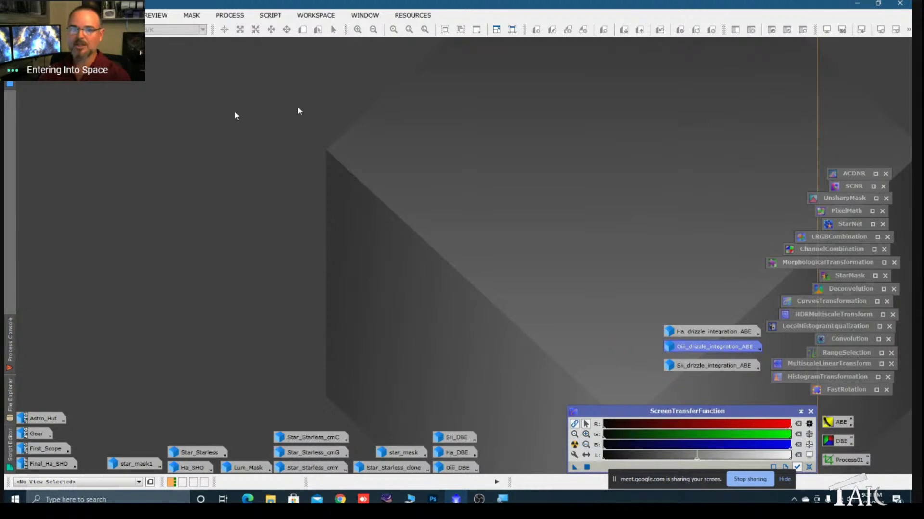
{"action": "left_click", "coordinate": [17, 15]}
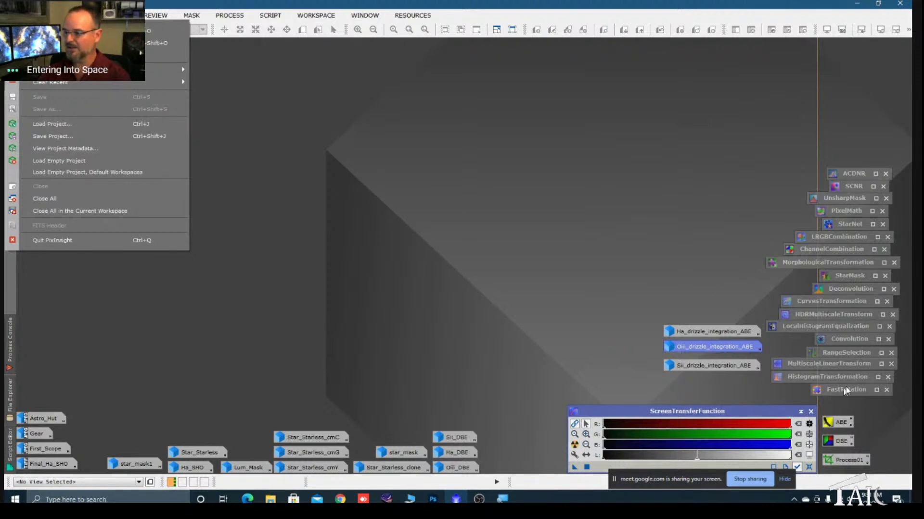
{"action": "left_click", "coordinate": [503, 282]}
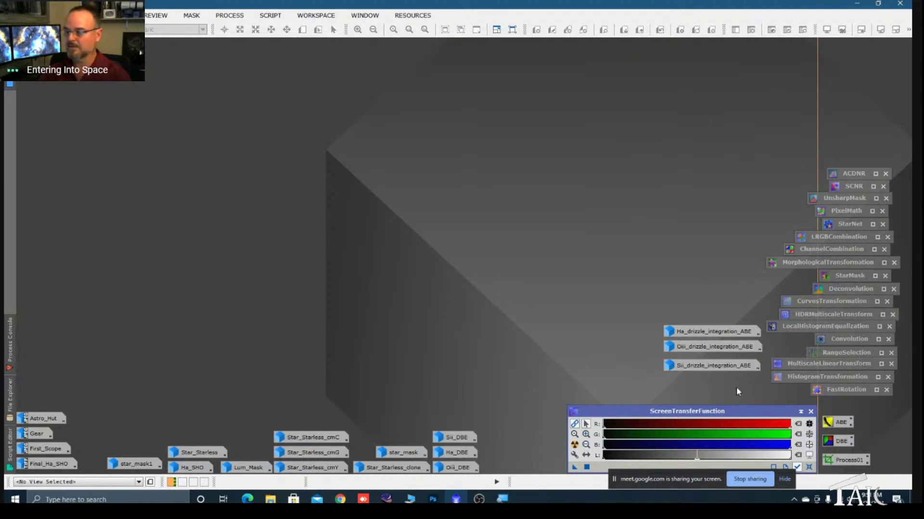
{"action": "left_click_drag", "start_coordinate": [702, 351], "coordinate": [696, 352]}
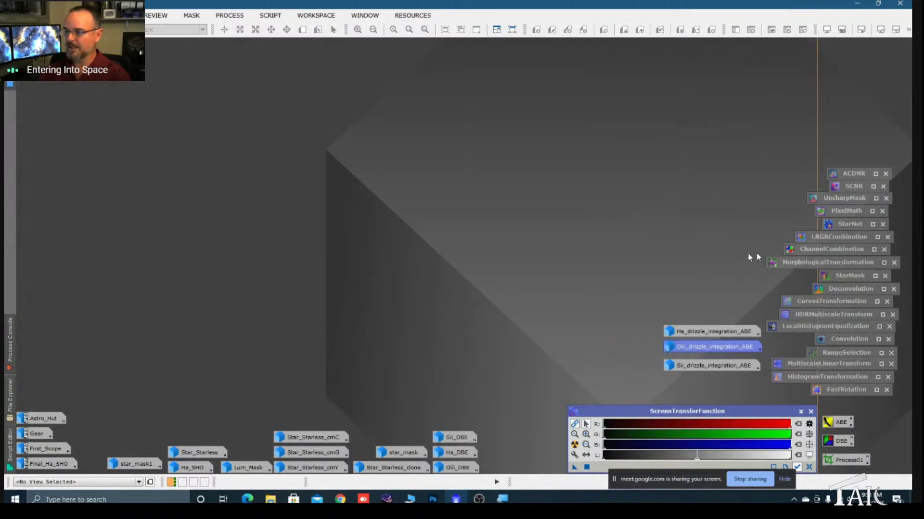
- With a reset ChannelCombination, combine Sii_drizzle_integration_ABE as R, Ha_drizzle_integration_ABE as G and Oiii_drizzle_integration_ABE as B into a new RGB image, and iconize the process
{"action": "double_click", "coordinate": [835, 255]}
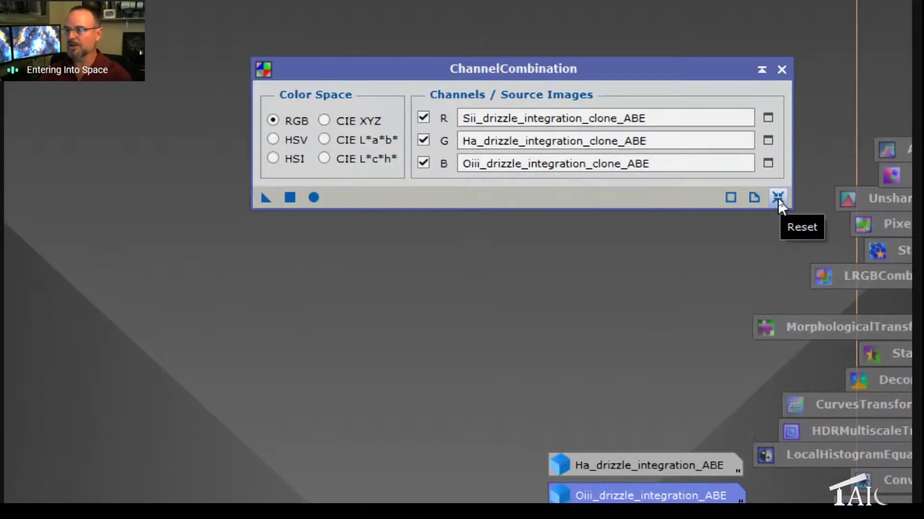
{"action": "left_click", "coordinate": [778, 197]}
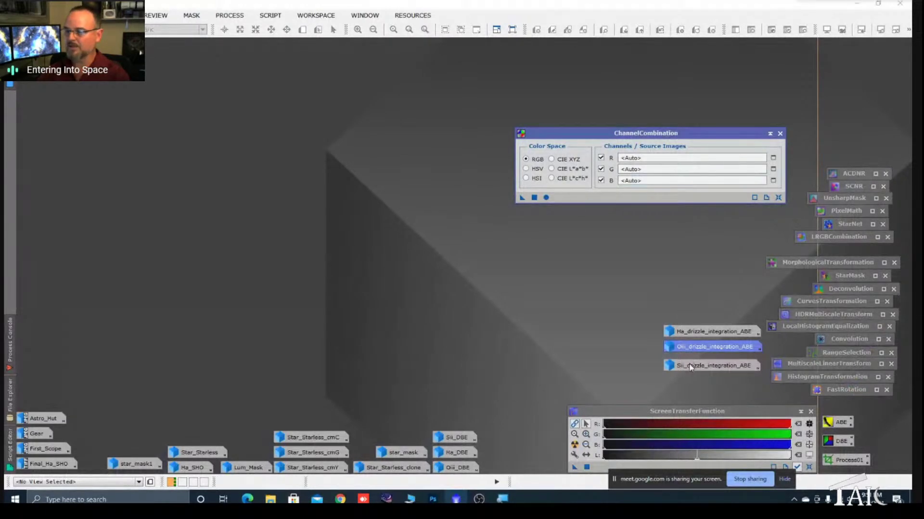
{"action": "mouse_move", "coordinate": [690, 368]}
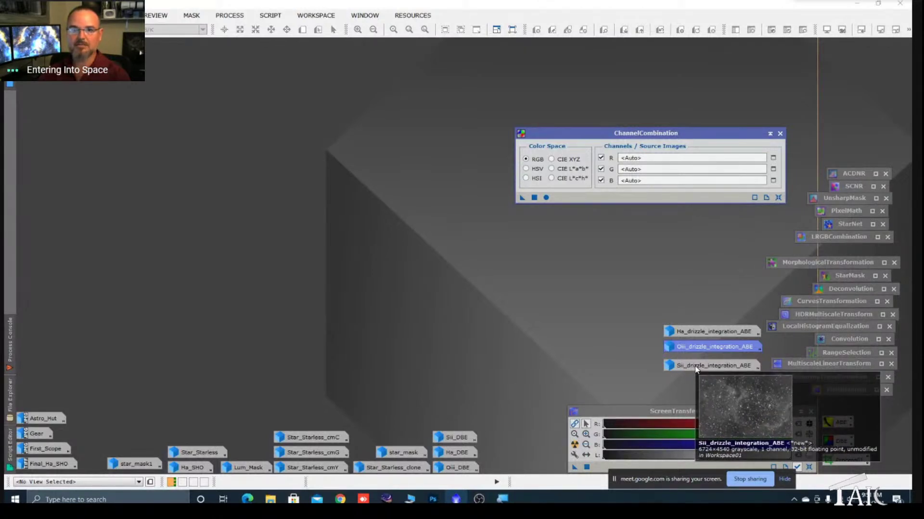
{"action": "left_click_drag", "start_coordinate": [696, 368], "coordinate": [673, 156]}
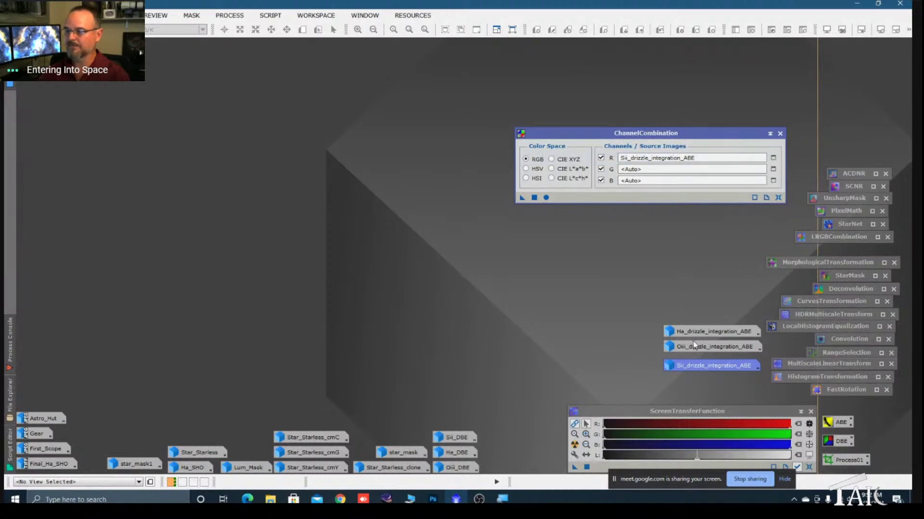
{"action": "left_click_drag", "start_coordinate": [694, 331], "coordinate": [658, 168]}
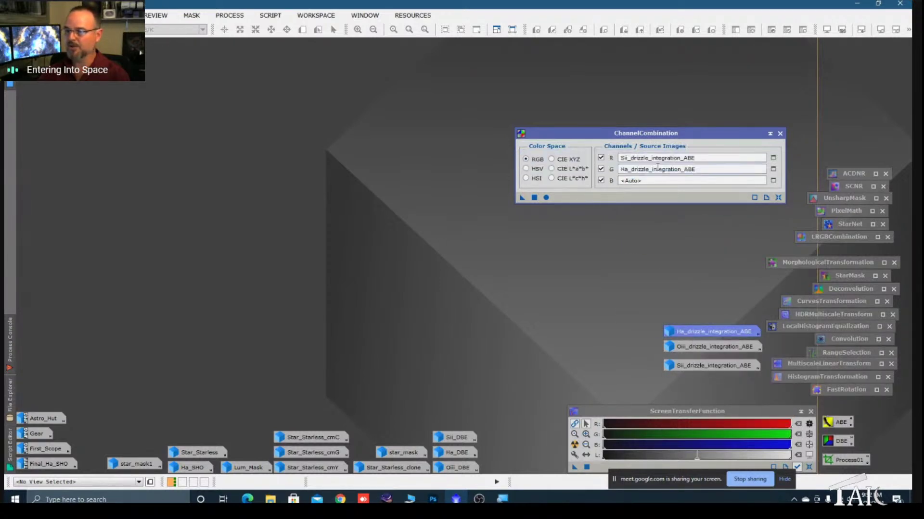
{"action": "left_click_drag", "start_coordinate": [685, 348], "coordinate": [657, 182]}
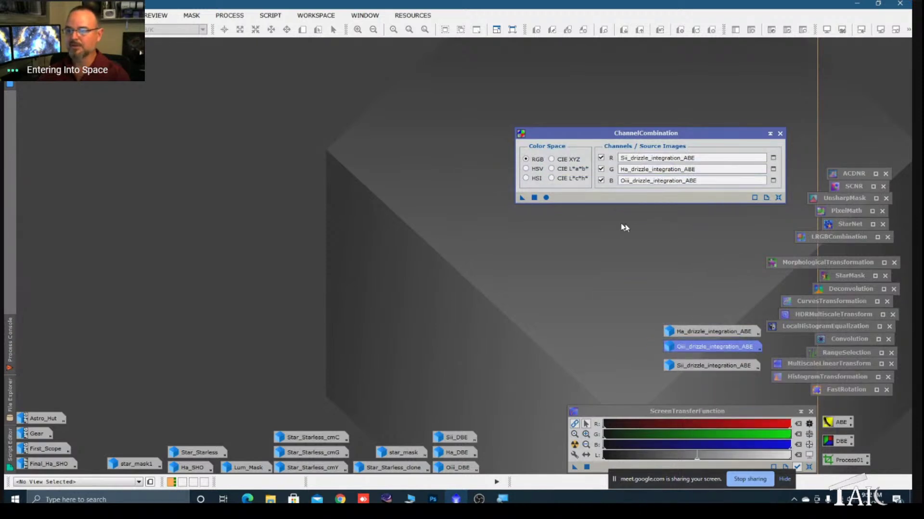
{"action": "left_click", "coordinate": [546, 197]}
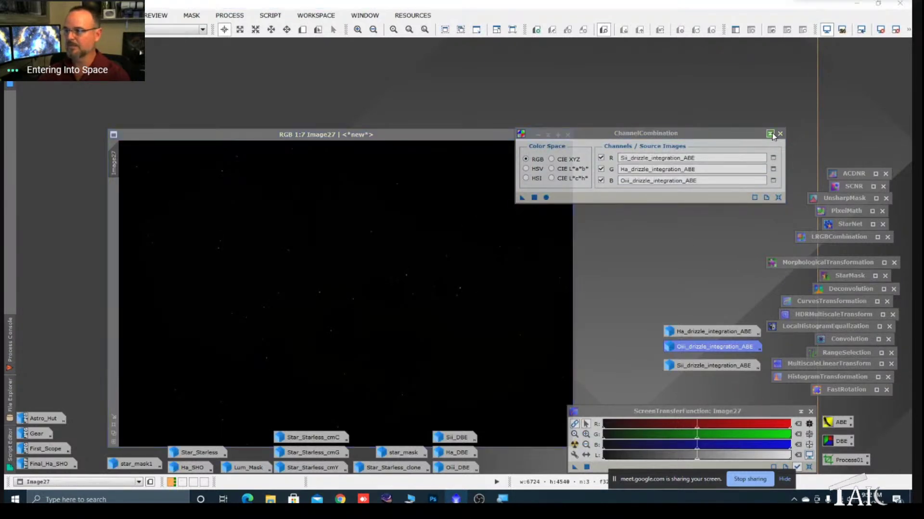
{"action": "left_click", "coordinate": [770, 134]}
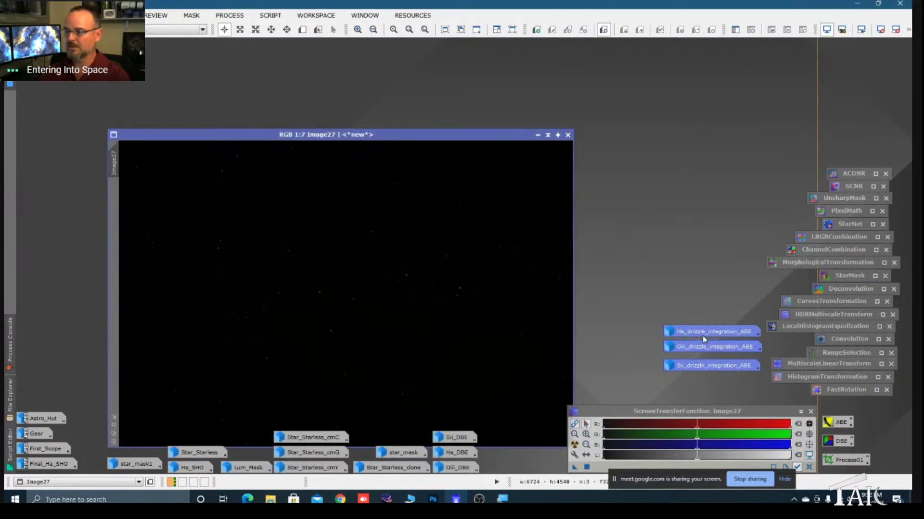
- Rearrange the three ABE icons and the Image27 window, and auto-stretch the Image27 display with linked RGB channels
{"action": "left_click_drag", "start_coordinate": [704, 332], "coordinate": [710, 365]}
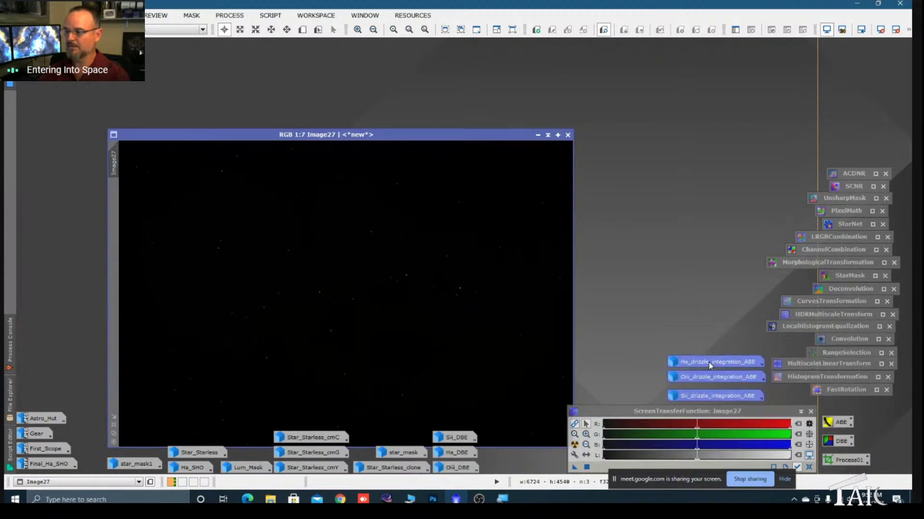
{"action": "left_click_drag", "start_coordinate": [490, 136], "coordinate": [469, 53]}
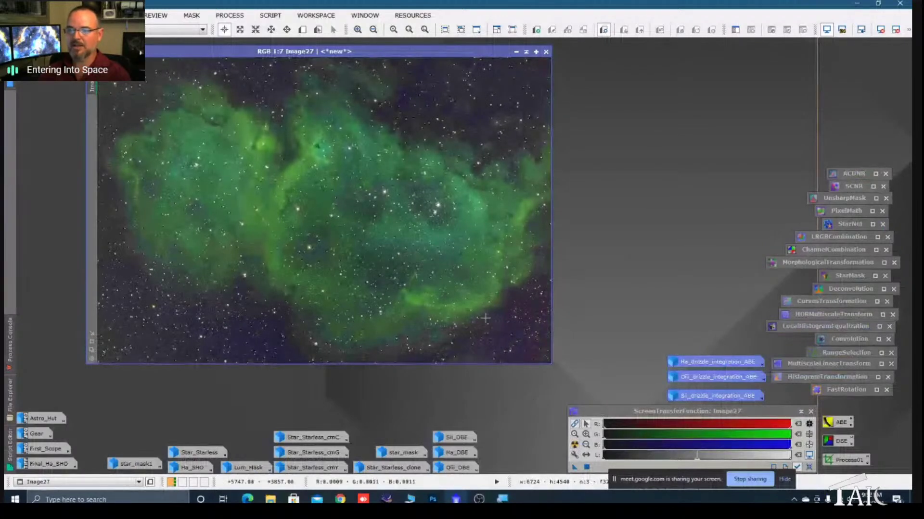
{"action": "left_click_drag", "start_coordinate": [282, 51], "coordinate": [278, 58]}
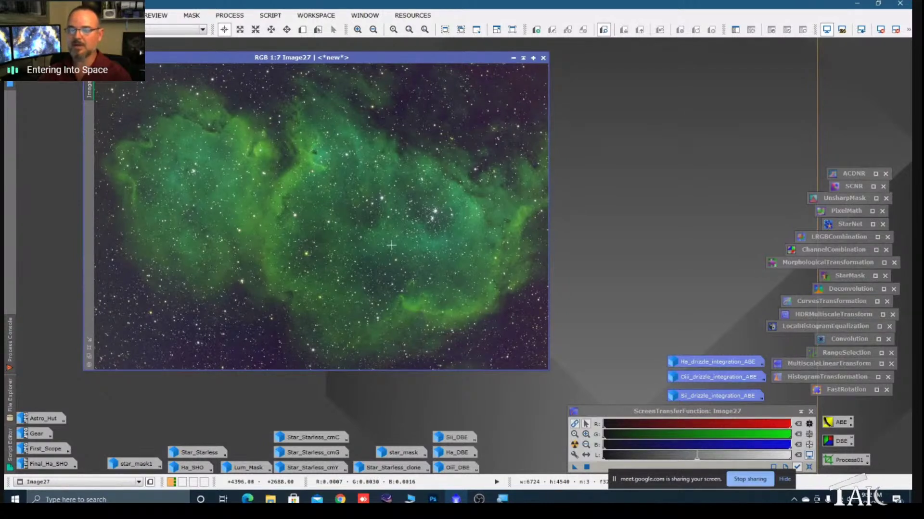
- Auto-stretch Image27 with unlinked RGB channels and compare it with Final_Ha_SHO, iconizing the reference image again
{"action": "left_click", "coordinate": [575, 425]}
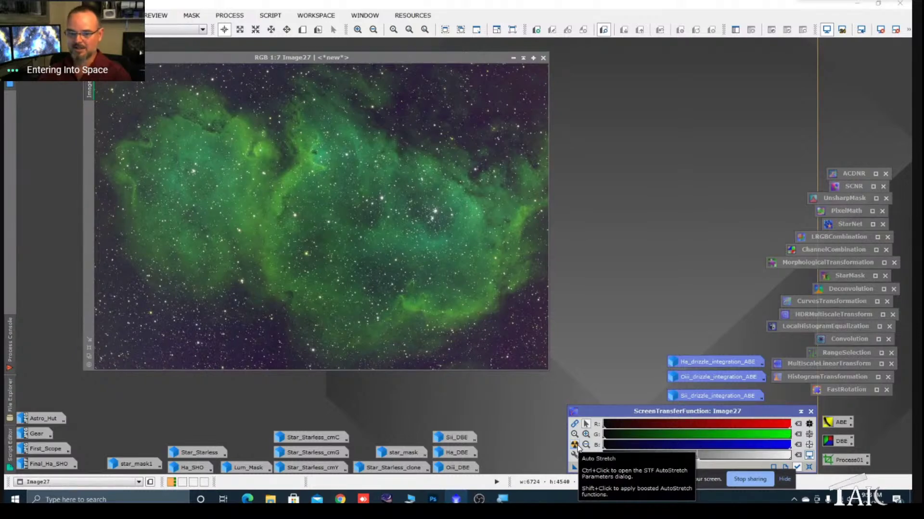
{"action": "left_click", "coordinate": [575, 445]}
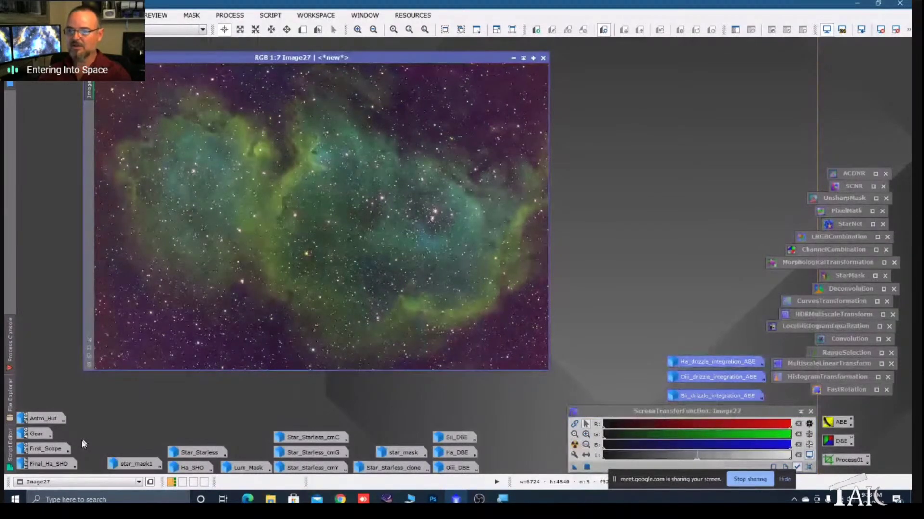
{"action": "double_click", "coordinate": [48, 463]}
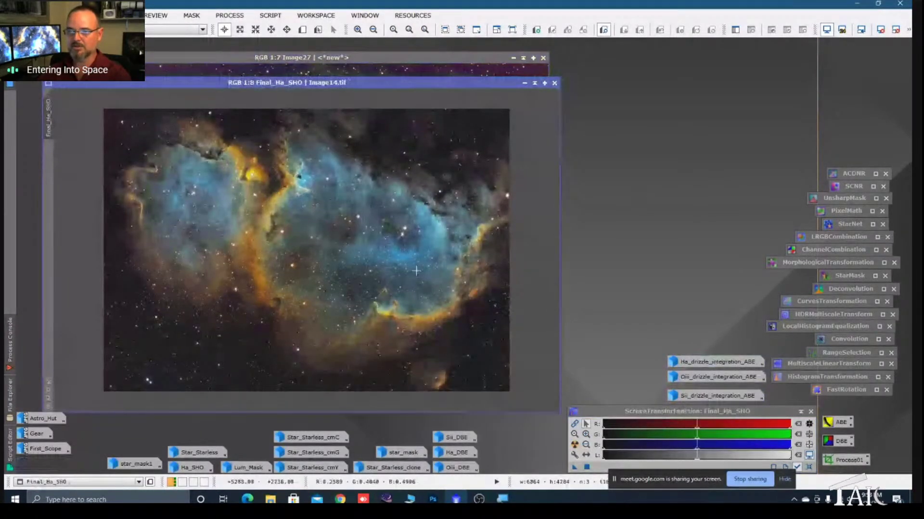
{"action": "left_click", "coordinate": [522, 82]}
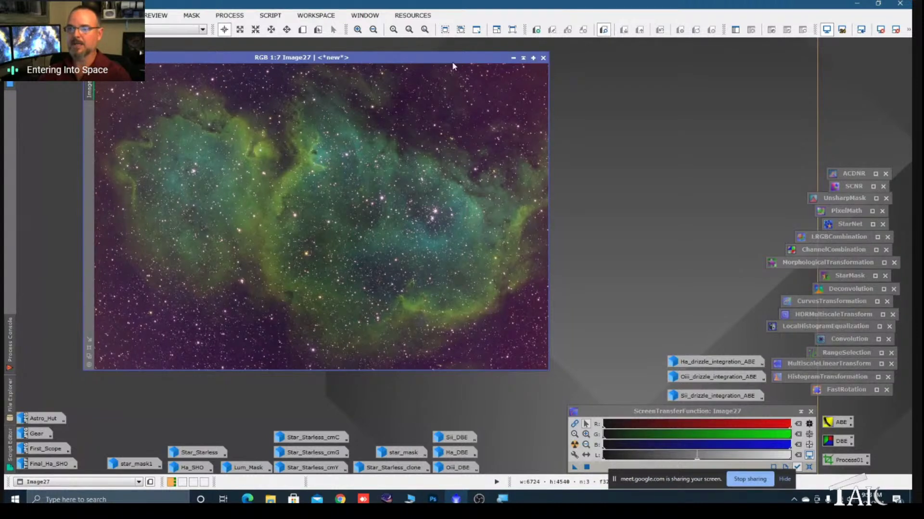
- Remove and reapply the unlinked auto-stretch on Image27 to compare views, and slightly enlarge its window
{"action": "left_click_drag", "start_coordinate": [452, 66], "coordinate": [436, 67]}
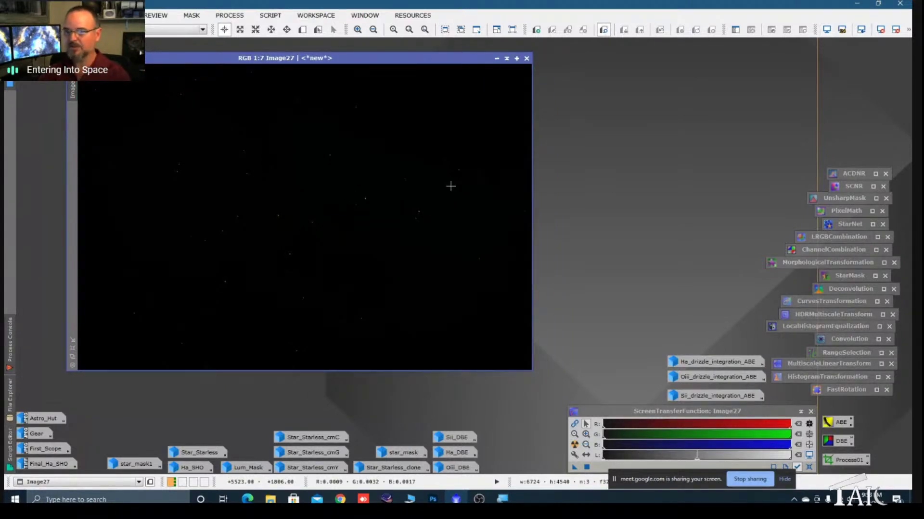
{"action": "left_click", "coordinate": [576, 445]}
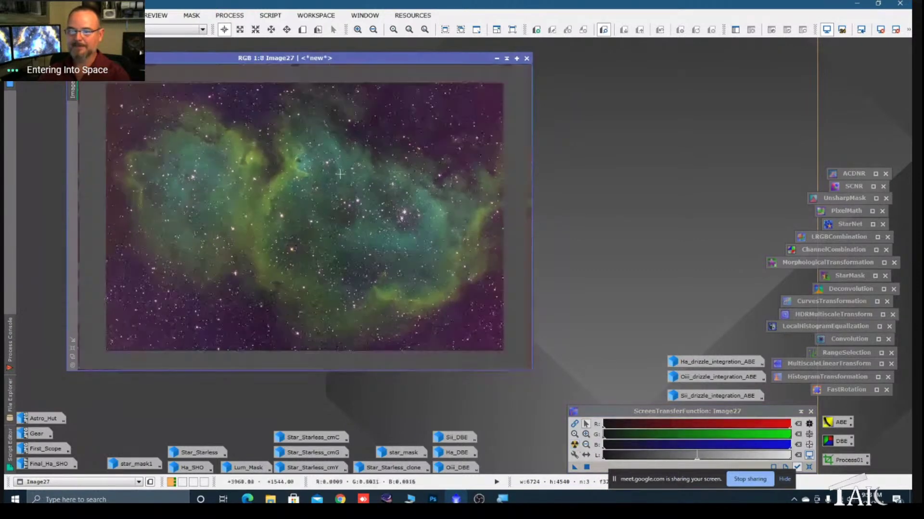
{"action": "left_click", "coordinate": [341, 286]}
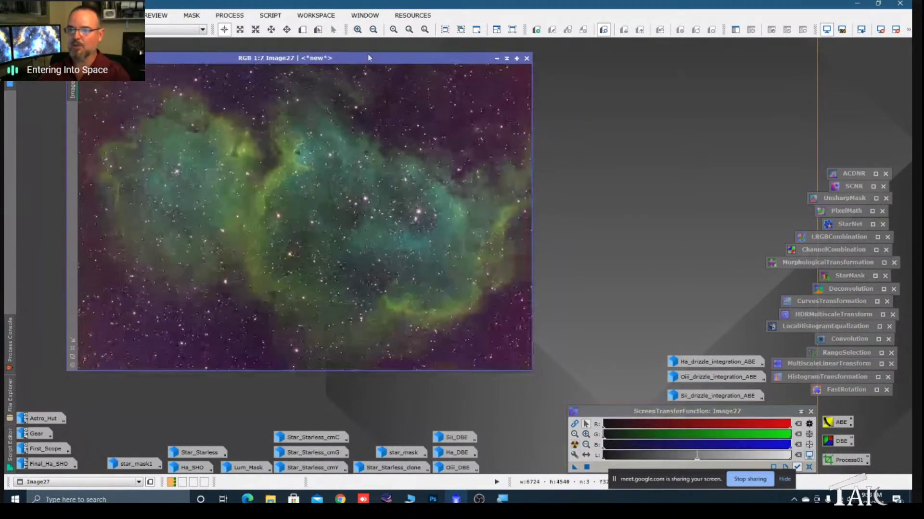
{"action": "left_click_drag", "start_coordinate": [368, 58], "coordinate": [356, 59]}
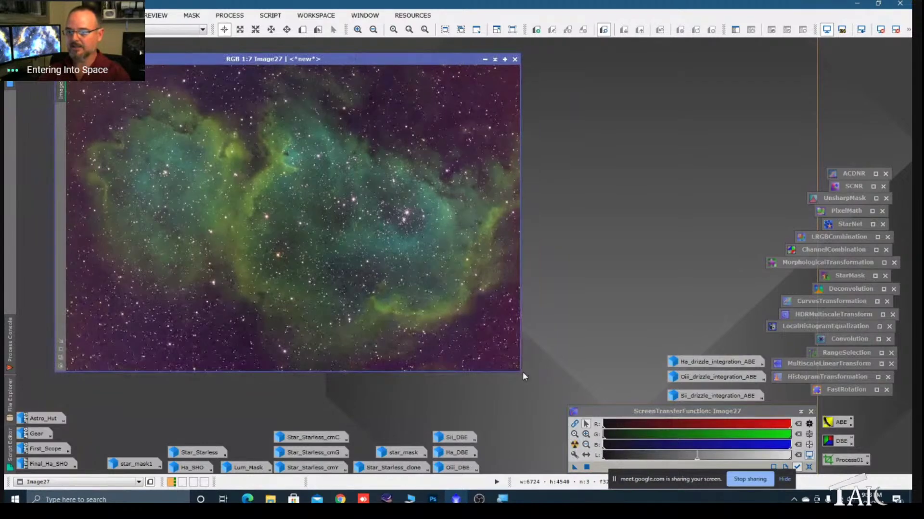
{"action": "left_click_drag", "start_coordinate": [522, 371], "coordinate": [538, 389]}
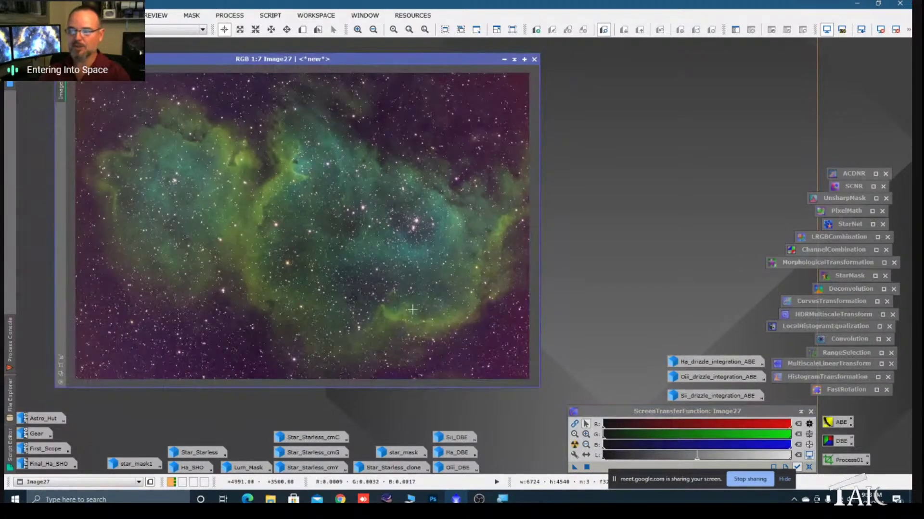
- Open HistogramTransformation, reset it to its default values and place it beside the Image27 window
{"action": "double_click", "coordinate": [803, 376]}
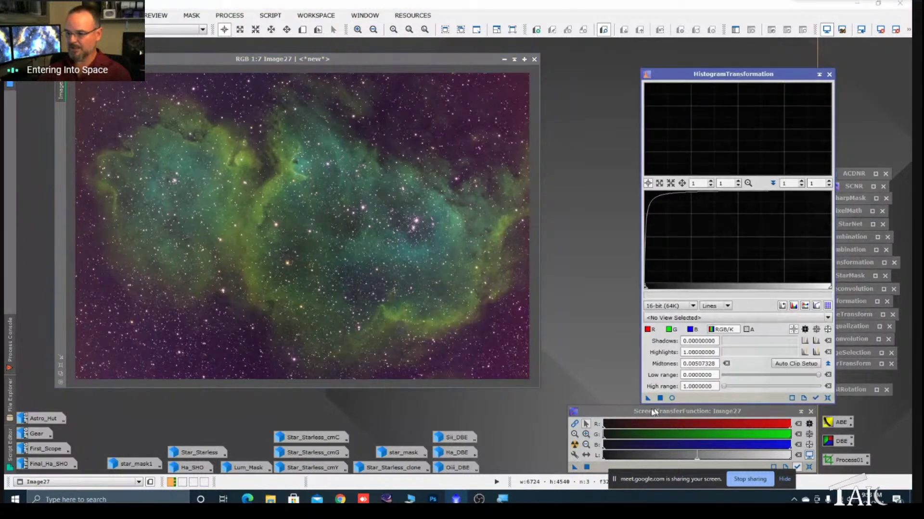
{"action": "left_click", "coordinate": [827, 399]}
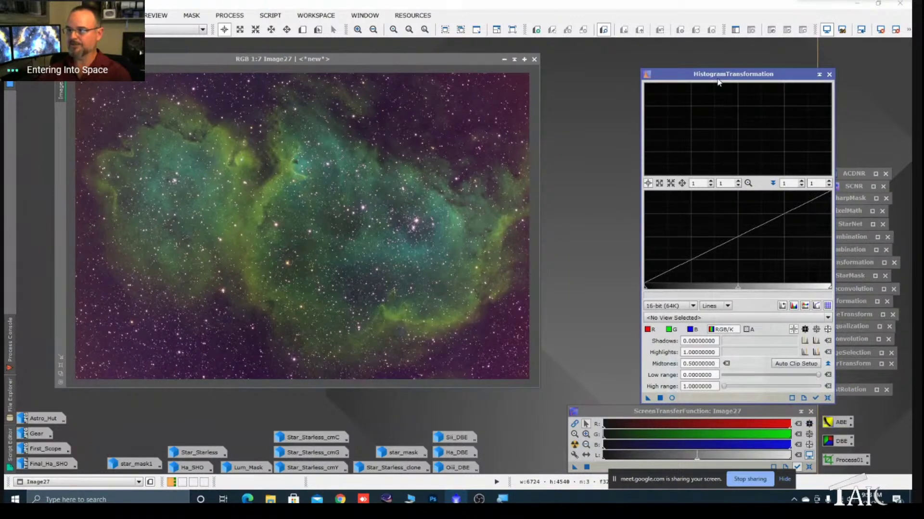
{"action": "left_click_drag", "start_coordinate": [717, 82], "coordinate": [699, 82]}
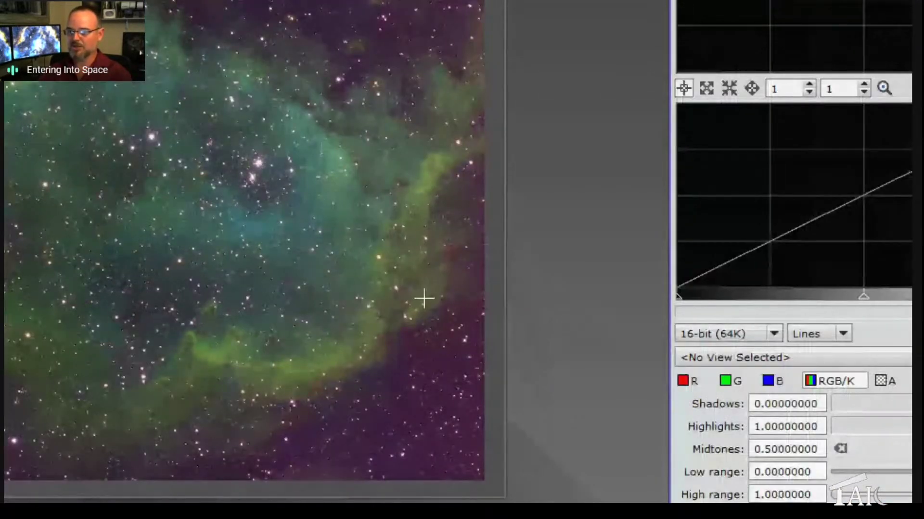
- Transfer the ScreenTransferFunction stretch of Image27 to HistogramTransformation
{"action": "scroll", "coordinate": [464, 317], "scroll_direction": "down", "scroll_amount": 1}
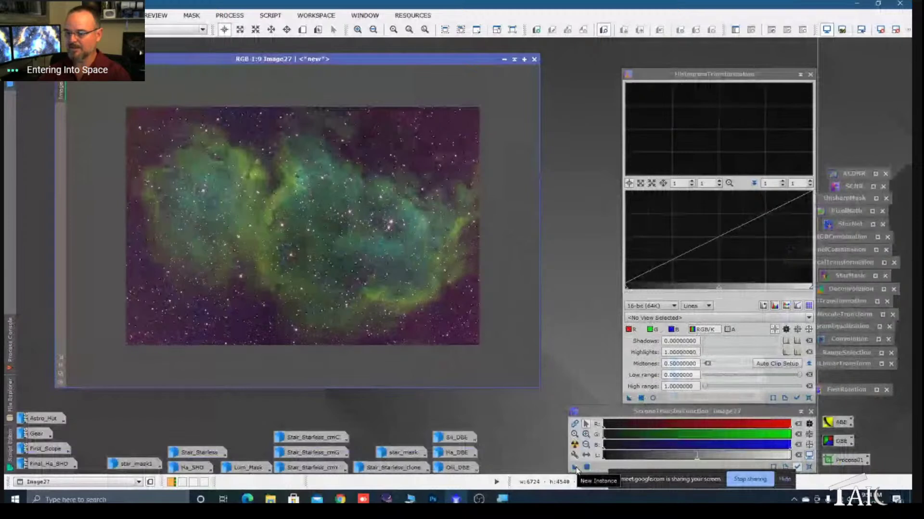
{"action": "left_click", "coordinate": [577, 469]}
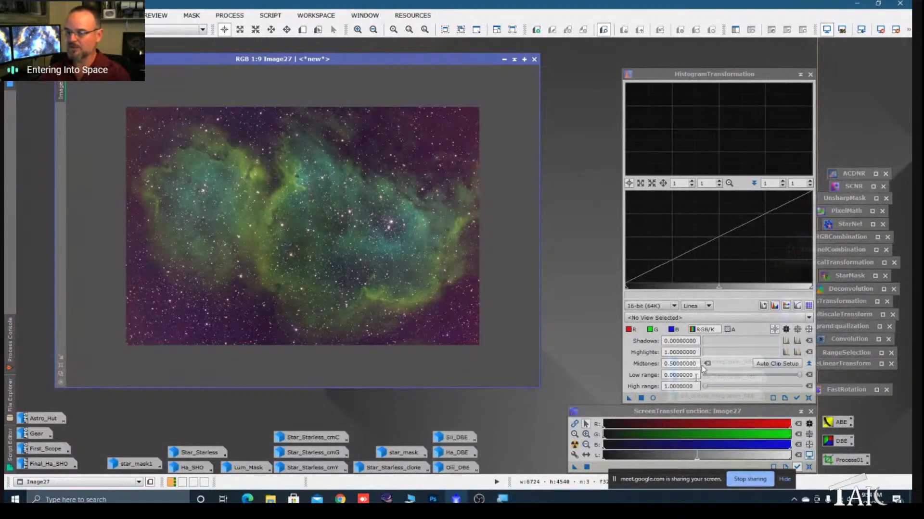
{"action": "left_click_drag", "start_coordinate": [574, 467], "coordinate": [691, 397]}
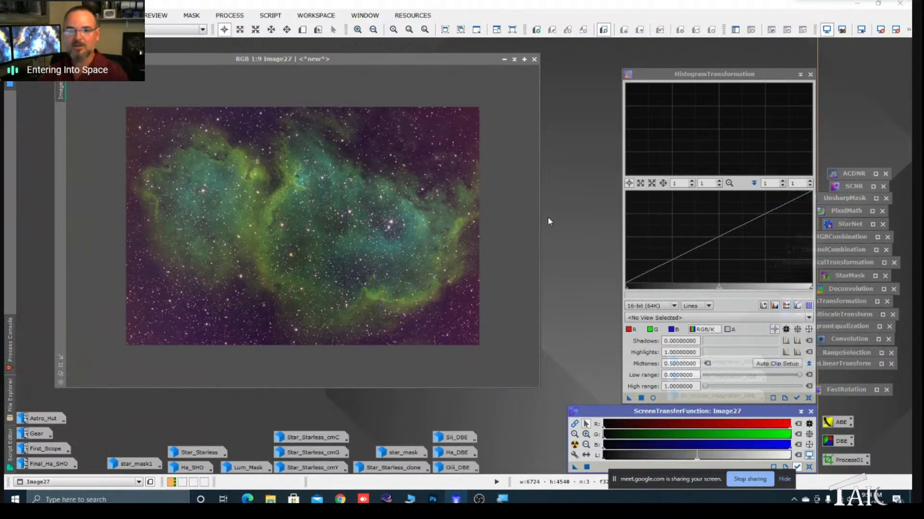
- Disable the screen stretch of Image27, apply HistogramTransformation to stretch the image permanently, and iconize the process
{"action": "key", "text": "ctrl+F11"}
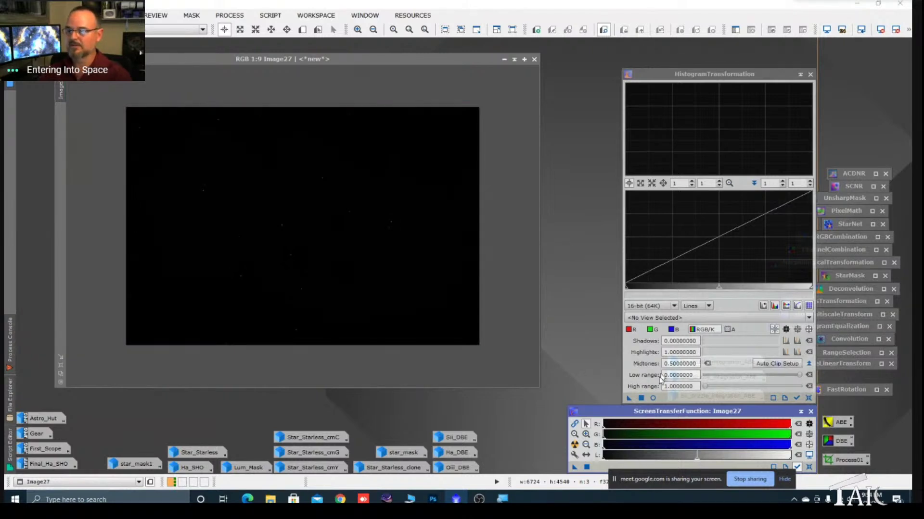
{"action": "left_click_drag", "start_coordinate": [630, 400], "coordinate": [393, 261]}
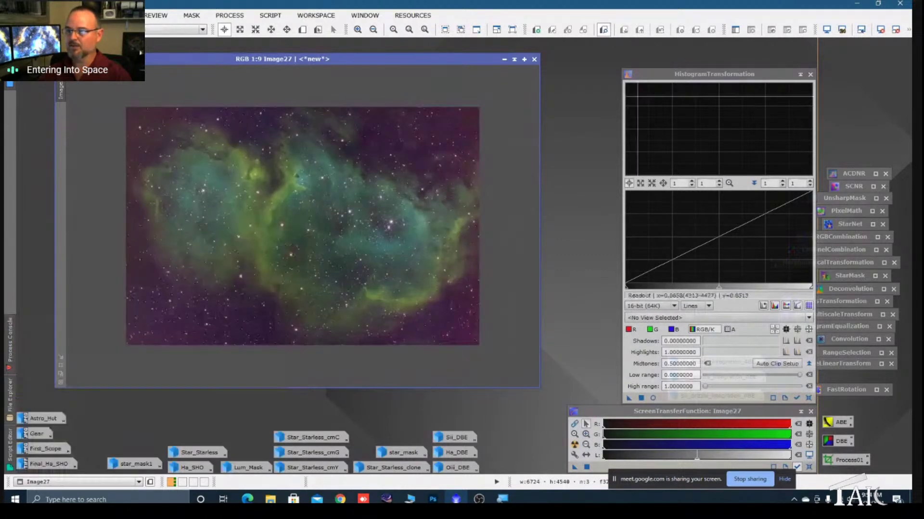
{"action": "left_click", "coordinate": [799, 74]}
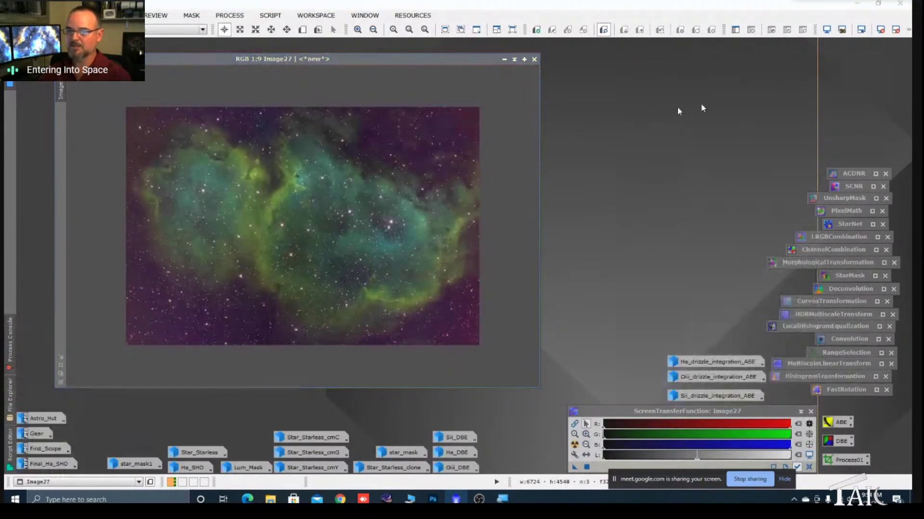
- Auto-stretch the display of the already stretched Image27 as a check and remove that screen stretch again
{"action": "key", "text": "ctrl+a"}
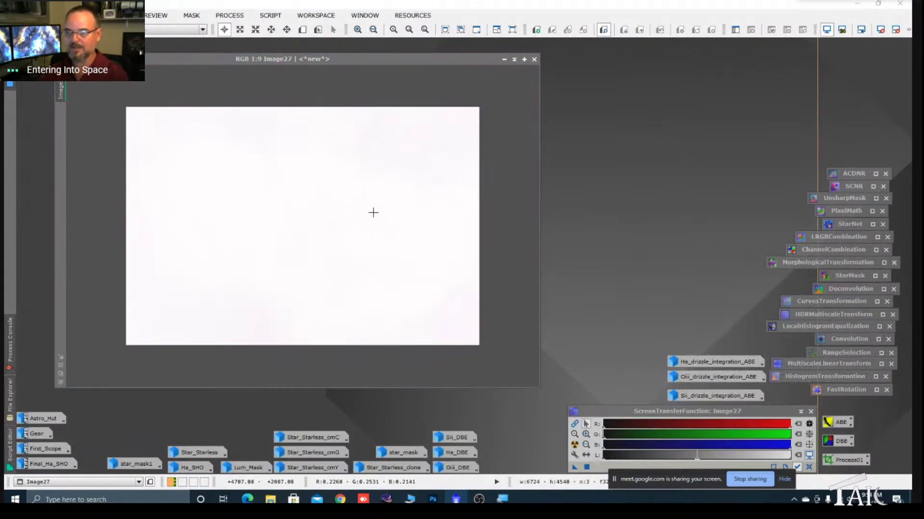
{"action": "key", "text": "ctrl+F12"}
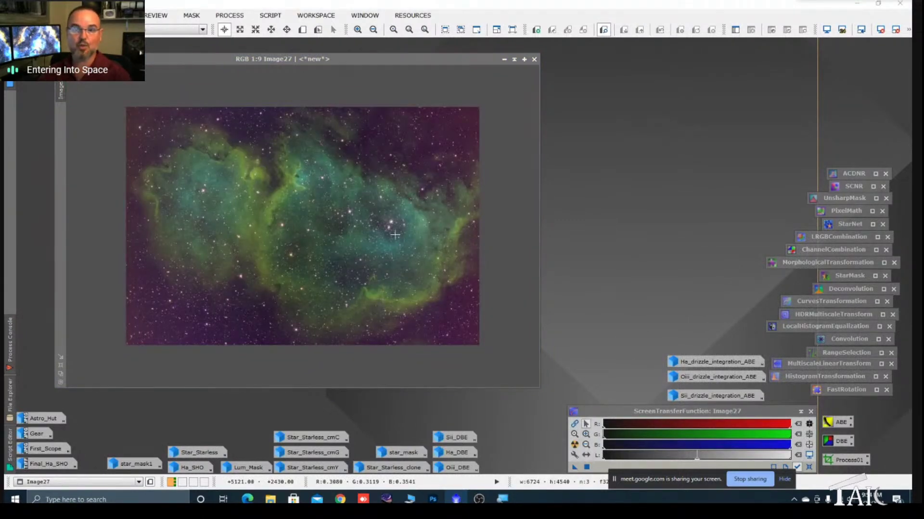
- Reposition the Image27 window and enlarge it slightly so that the whole nebula fits in it
{"action": "scroll", "coordinate": [398, 241], "scroll_direction": "up", "scroll_amount": 2}
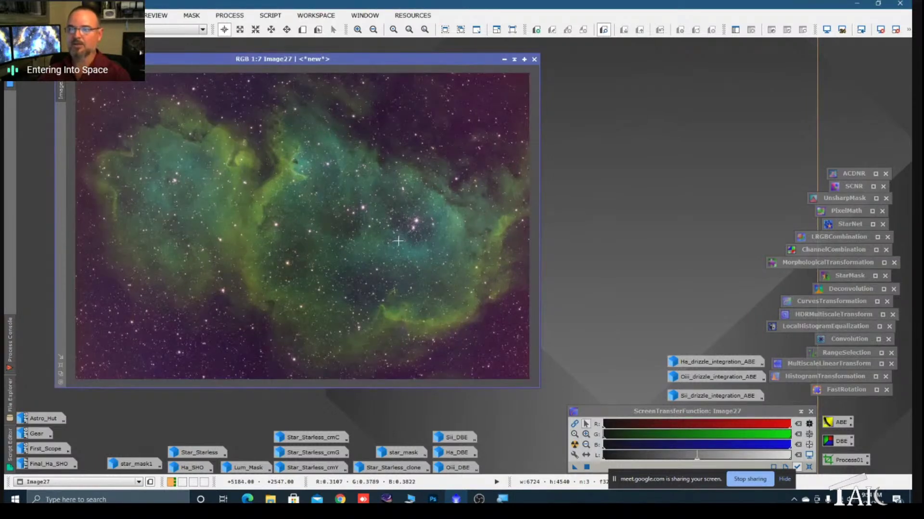
{"action": "scroll", "coordinate": [398, 240], "scroll_direction": "down", "scroll_amount": 1}
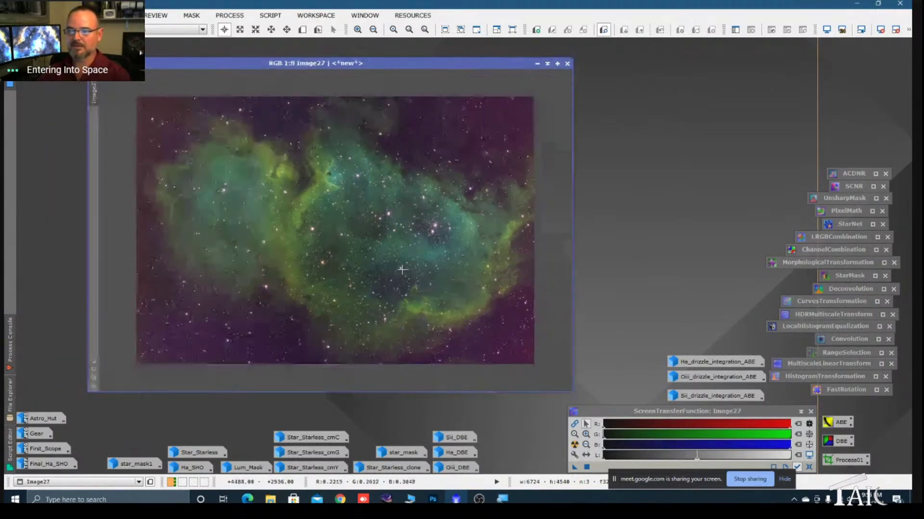
{"action": "left_click_drag", "start_coordinate": [409, 63], "coordinate": [379, 64]}
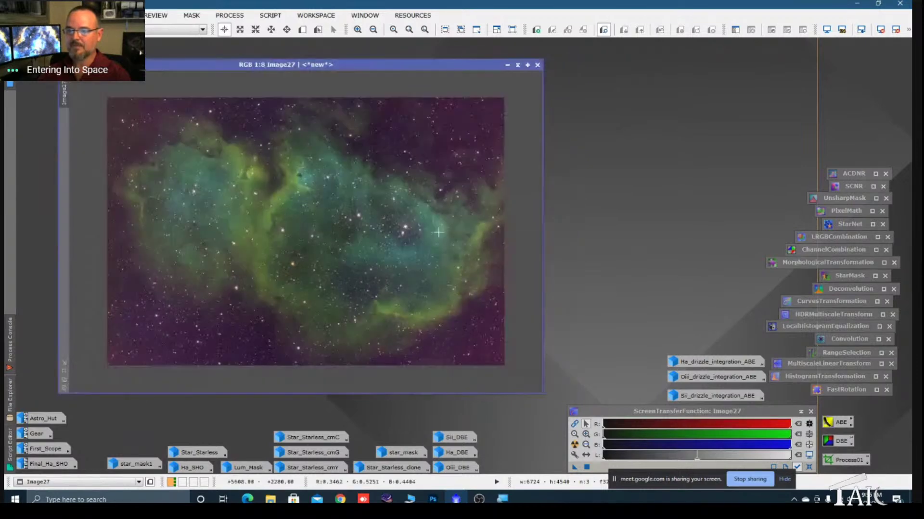
{"action": "left_click_drag", "start_coordinate": [542, 394], "coordinate": [552, 398]}
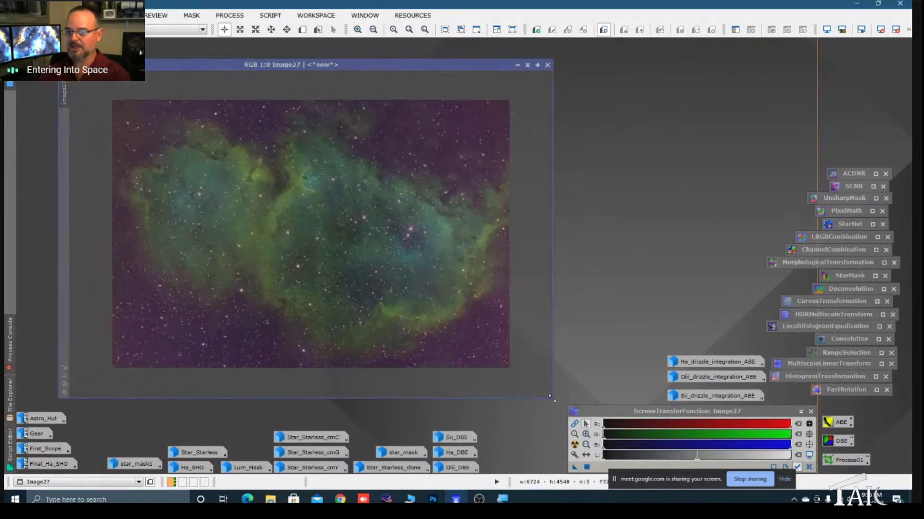
{"action": "scroll", "coordinate": [310, 272], "scroll_direction": "up", "scroll_amount": 1}
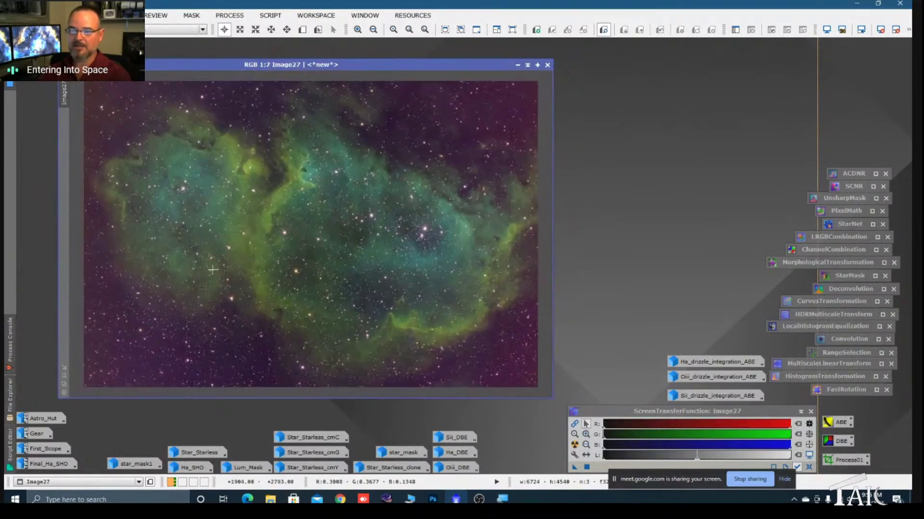
- Examine the colour of the stars in Image27 at close range across the nebula
{"action": "scroll", "coordinate": [310, 273], "scroll_direction": "up", "scroll_amount": 4}
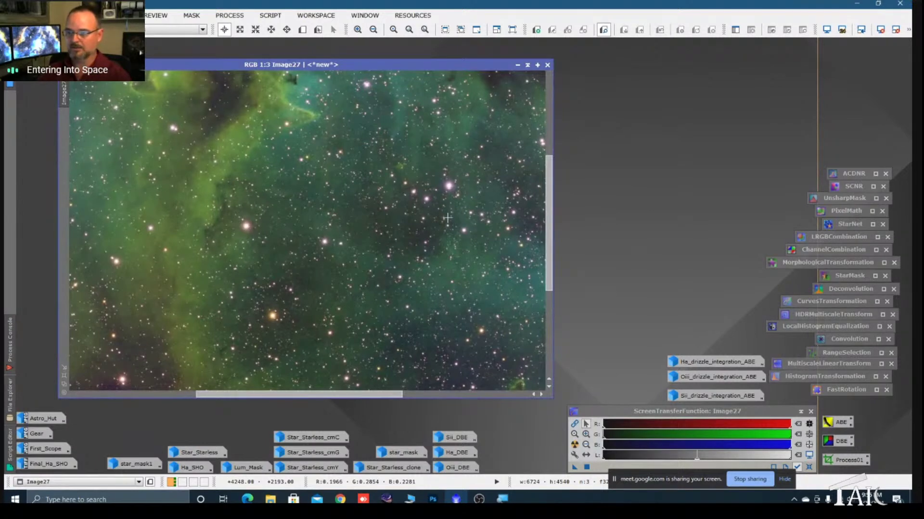
{"action": "key", "text": "alt+p"}
{"action": "left_click_drag", "start_coordinate": [450, 199], "coordinate": [382, 238]}
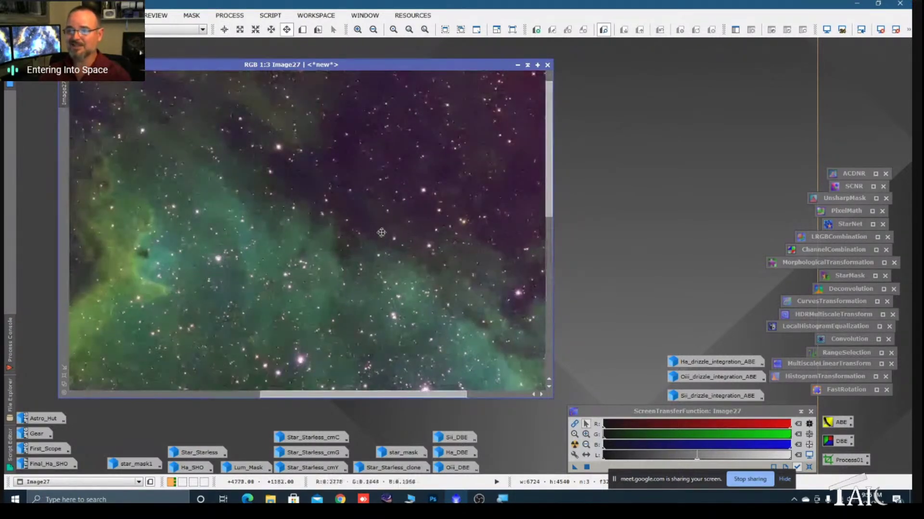
{"action": "scroll", "coordinate": [367, 154], "scroll_direction": "up", "scroll_amount": 1}
{"action": "scroll", "coordinate": [376, 237], "scroll_direction": "up", "scroll_amount": 1}
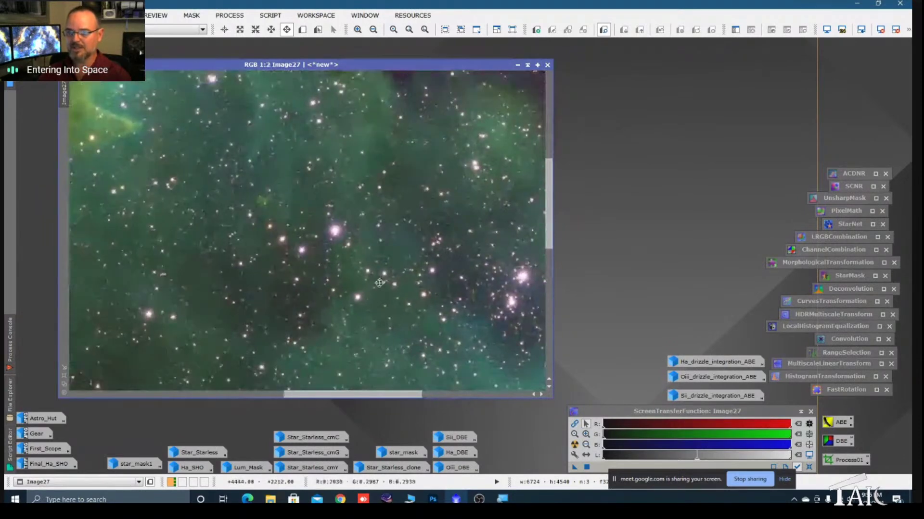
{"action": "scroll", "coordinate": [332, 240], "scroll_direction": "up", "scroll_amount": 1}
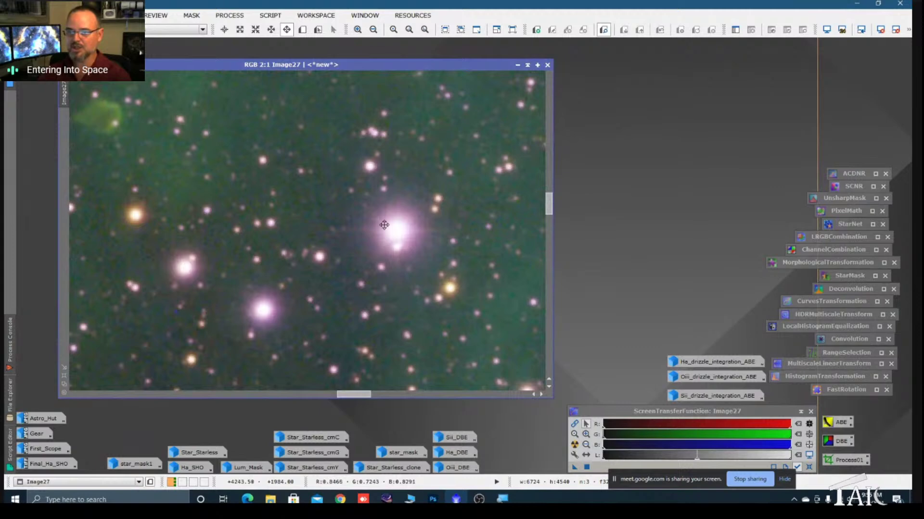
{"action": "scroll", "coordinate": [384, 225], "scroll_direction": "down", "scroll_amount": 8}
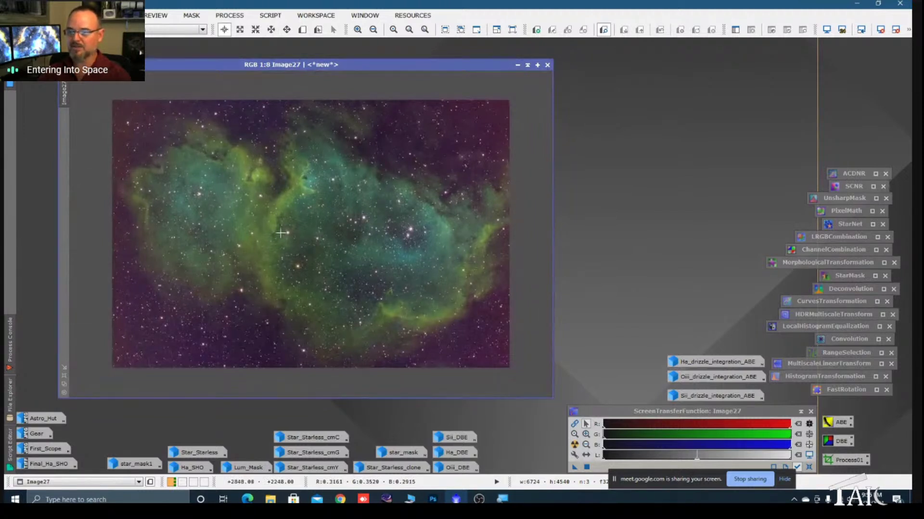
{"action": "scroll", "coordinate": [330, 268], "scroll_direction": "up", "scroll_amount": 1}
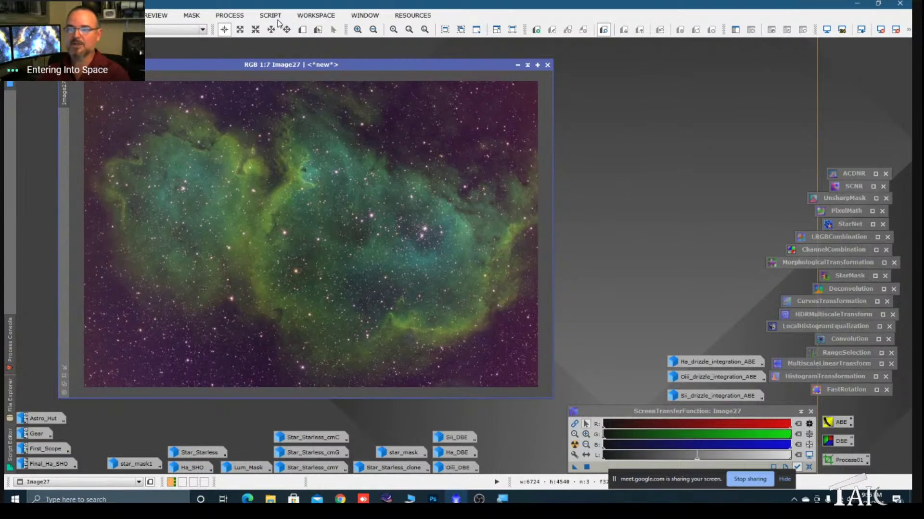
{"action": "left_click", "coordinate": [236, 17]}
{"action": "mouse_move", "coordinate": [260, 19]}
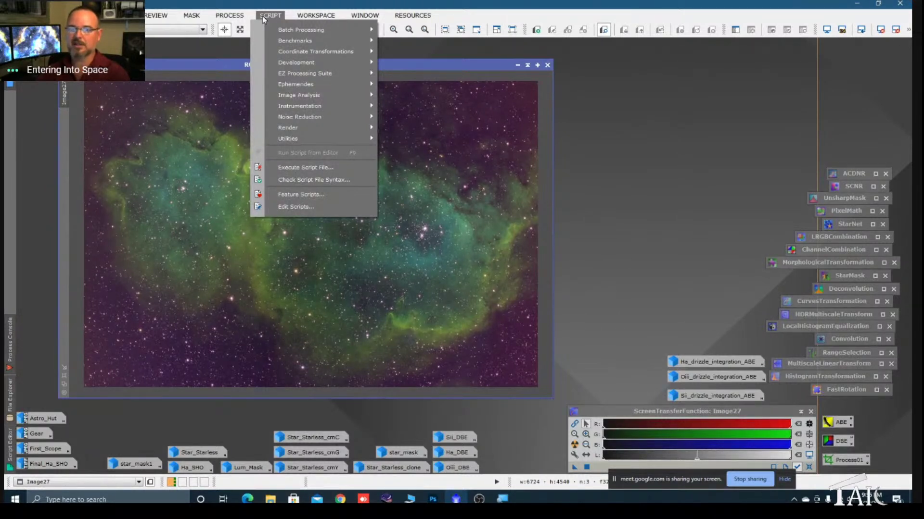
{"action": "left_click", "coordinate": [593, 113]}
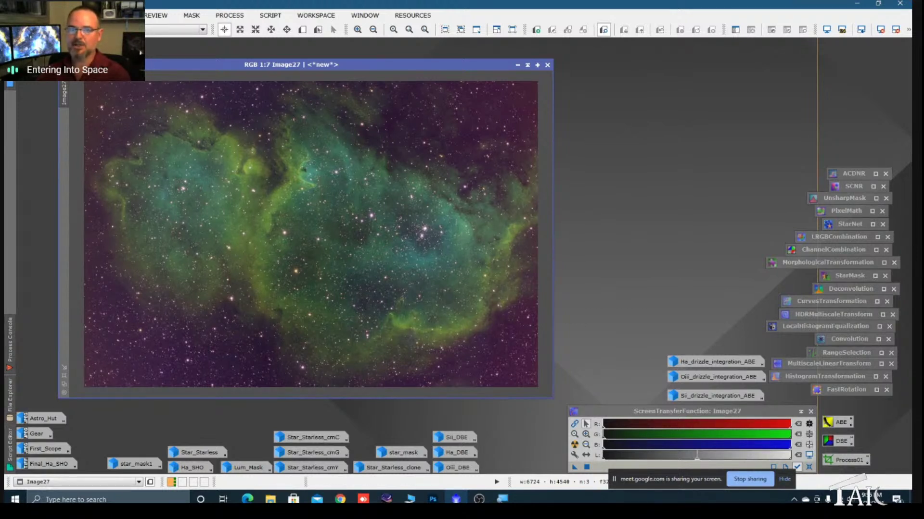
- Invert Image27 and inspect the colour of its inverted background and stars up close
{"action": "left_click", "coordinate": [108, 15]}
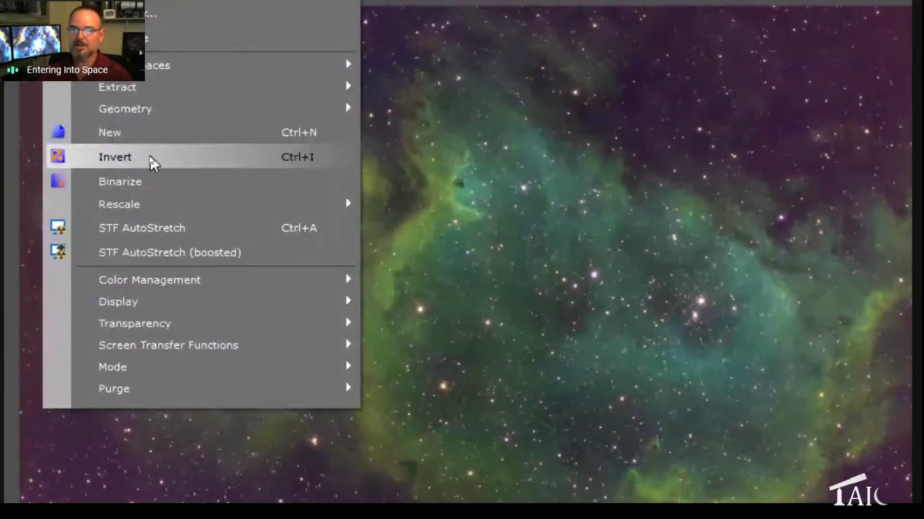
{"action": "left_click", "coordinate": [120, 156]}
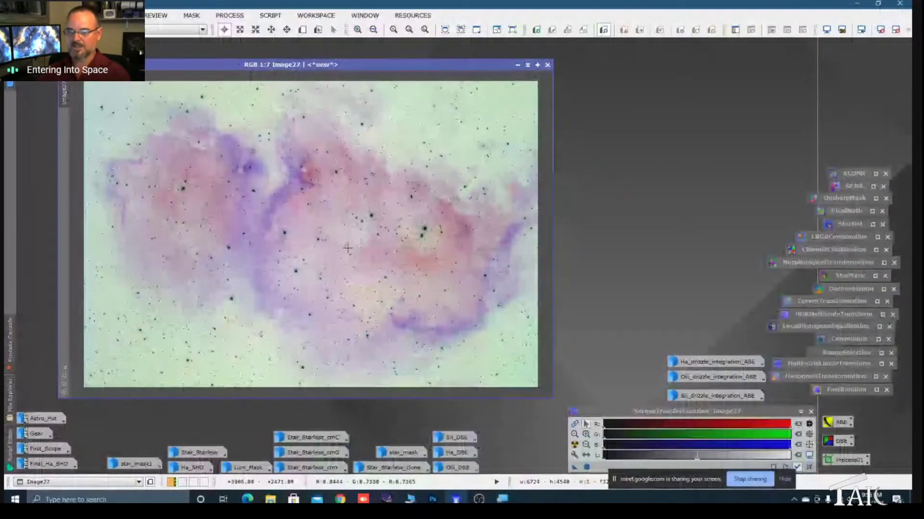
{"action": "scroll", "coordinate": [457, 218], "scroll_direction": "up", "scroll_amount": 3}
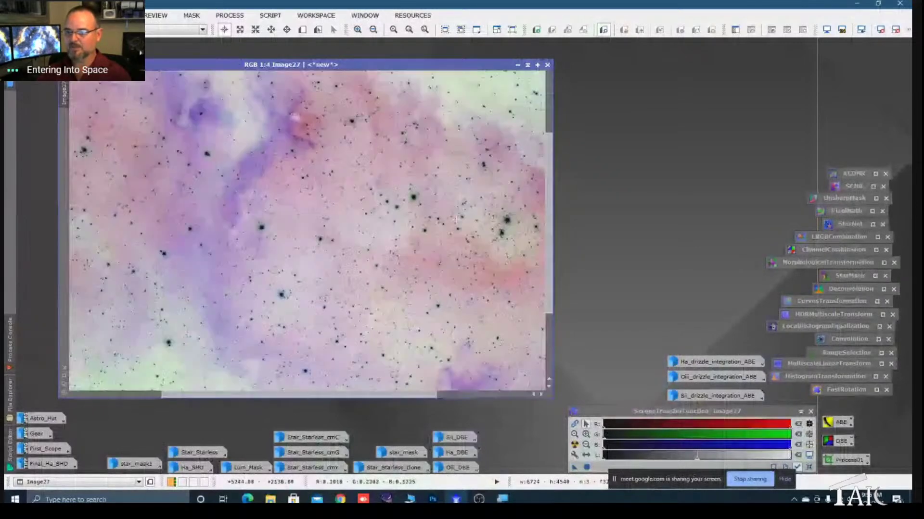
{"action": "scroll", "coordinate": [456, 220], "scroll_direction": "up", "scroll_amount": 2}
{"action": "left_click_drag", "start_coordinate": [460, 220], "coordinate": [229, 264]}
{"action": "scroll", "coordinate": [377, 240], "scroll_direction": "down", "scroll_amount": 2}
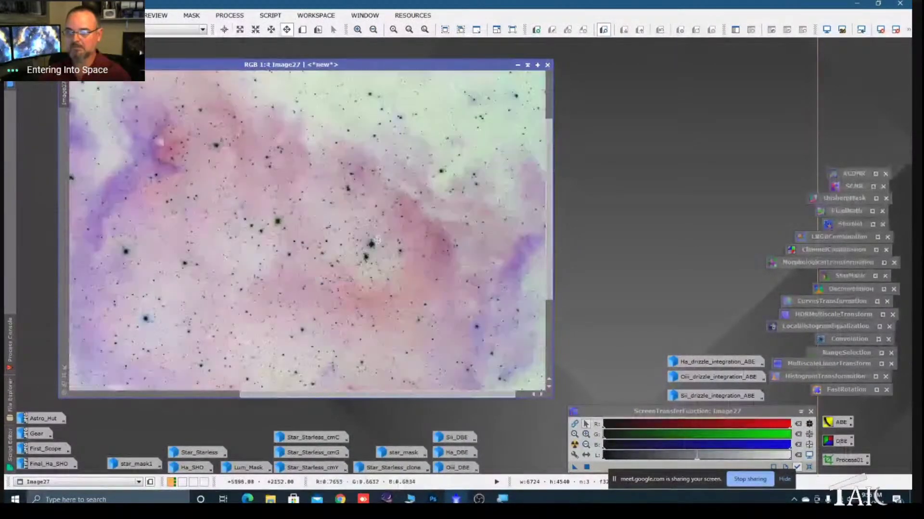
{"action": "scroll", "coordinate": [377, 239], "scroll_direction": "up", "scroll_amount": 1}
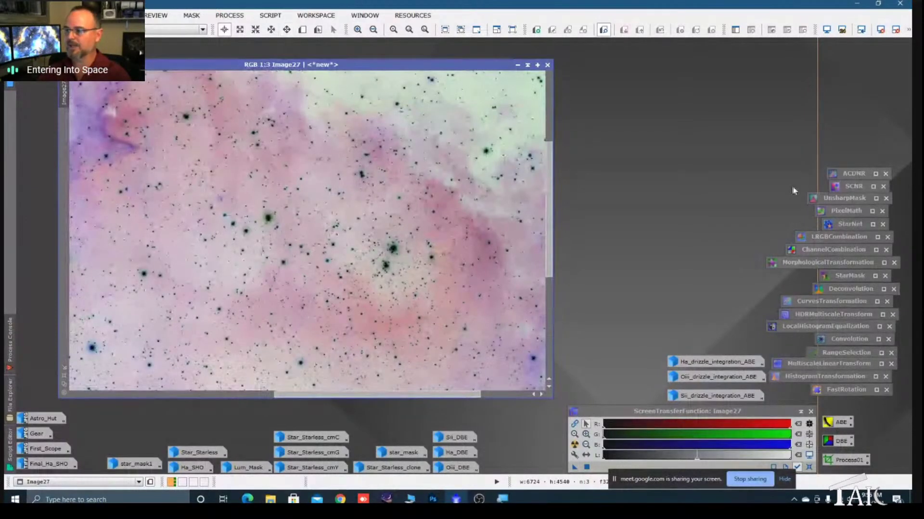
- Apply SCNR to the inverted Image27, removing Green with Average Neutral protection, amount 1.00 and preserved lightness, and iconize the process
{"action": "double_click", "coordinate": [855, 187]}
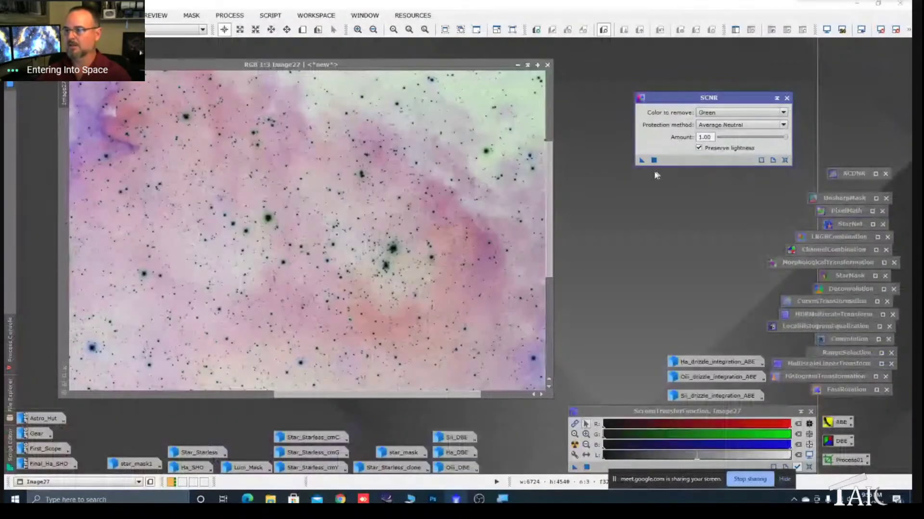
{"action": "left_click_drag", "start_coordinate": [641, 161], "coordinate": [462, 236]}
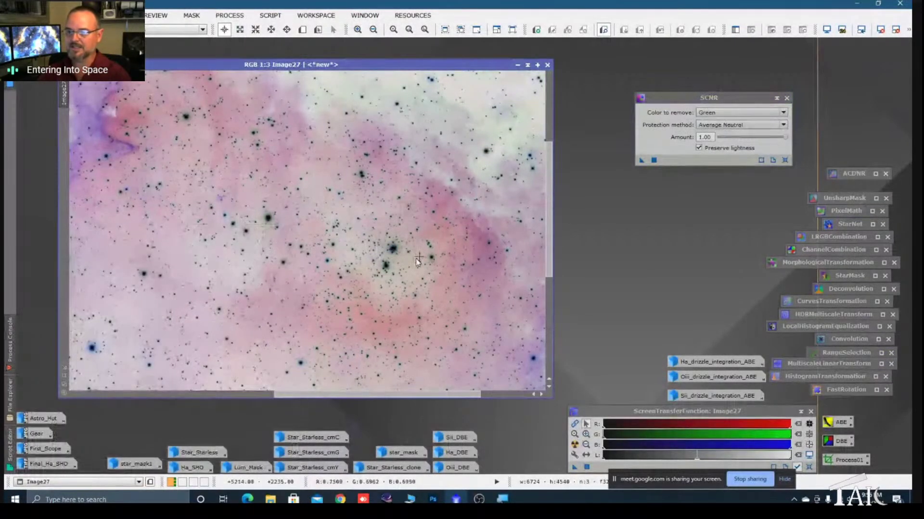
{"action": "scroll", "coordinate": [418, 259], "scroll_direction": "up", "scroll_amount": 1}
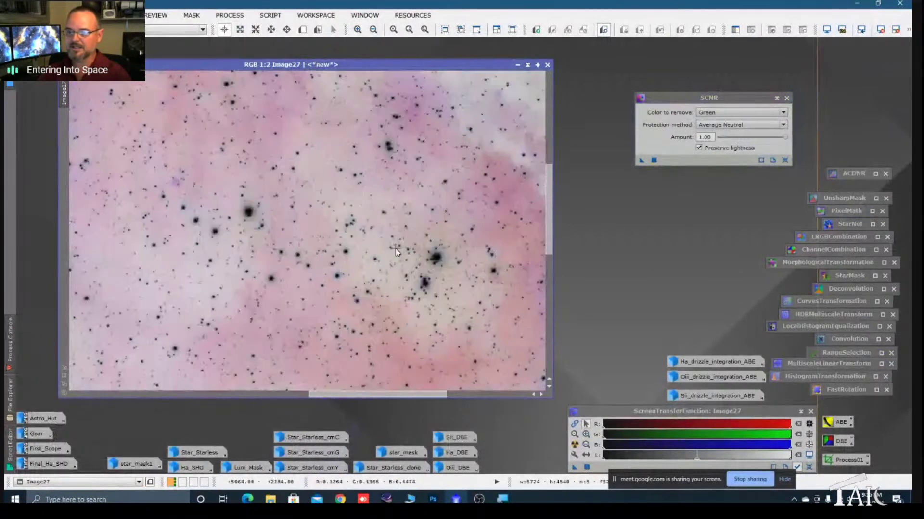
{"action": "left_click", "coordinate": [776, 99]}
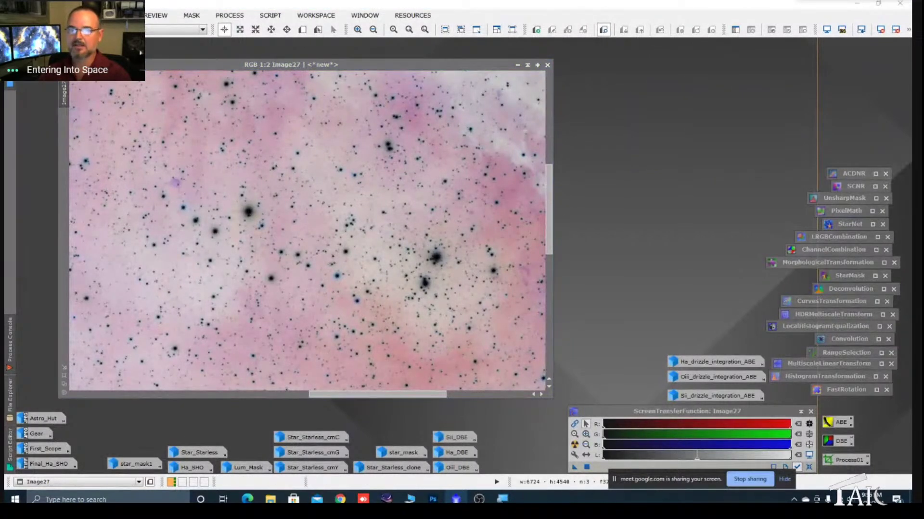
- Invert Image27 again to return it to its positive colours
{"action": "left_click", "coordinate": [110, 15]}
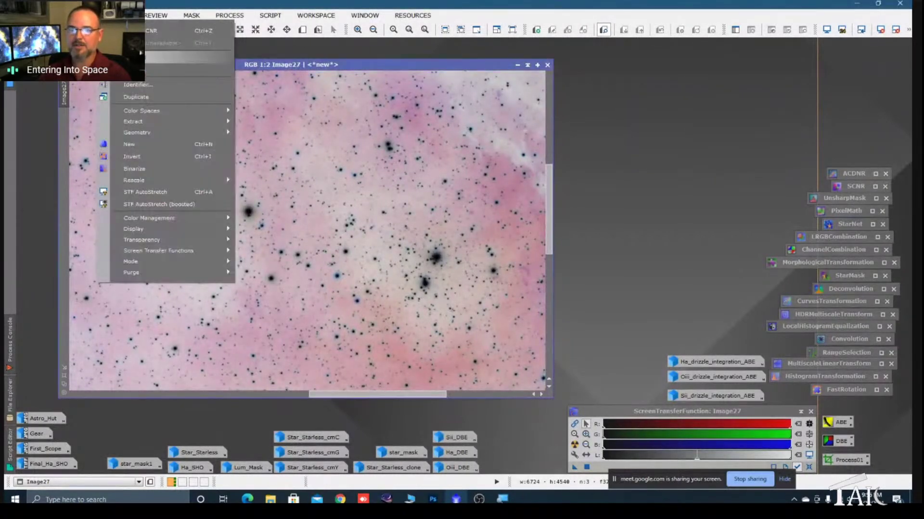
{"action": "left_click", "coordinate": [132, 158]}
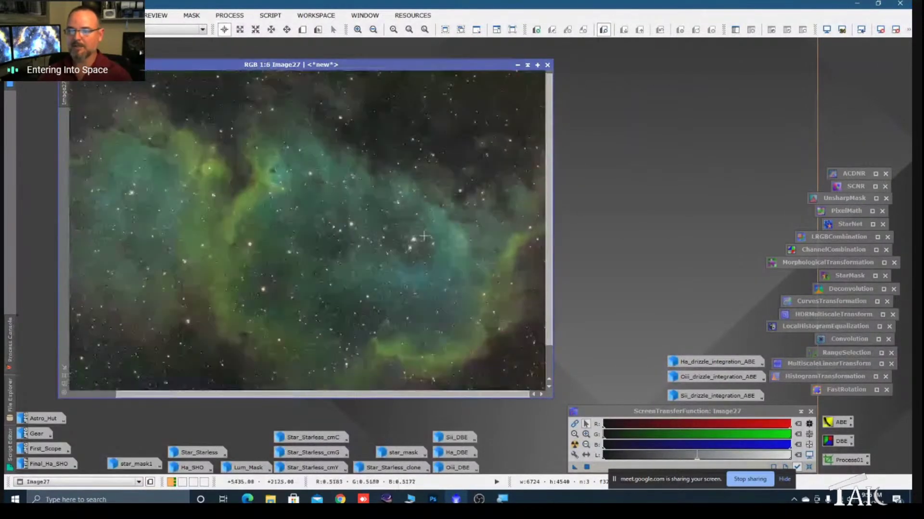
{"action": "scroll", "coordinate": [423, 236], "scroll_direction": "down", "scroll_amount": 1}
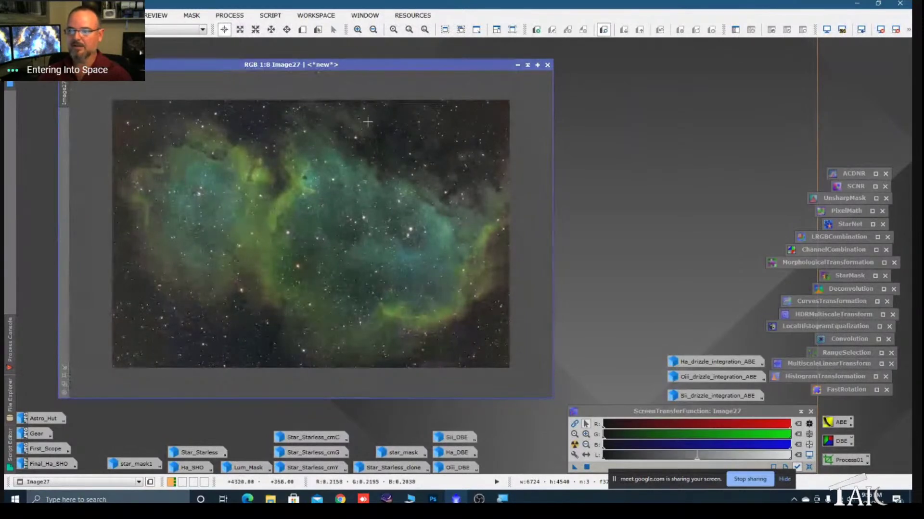
- Examine the overall nebula and background colours of Image27 after the colour correction, nudging its window slightly
{"action": "scroll", "coordinate": [313, 254], "scroll_direction": "up", "scroll_amount": 2}
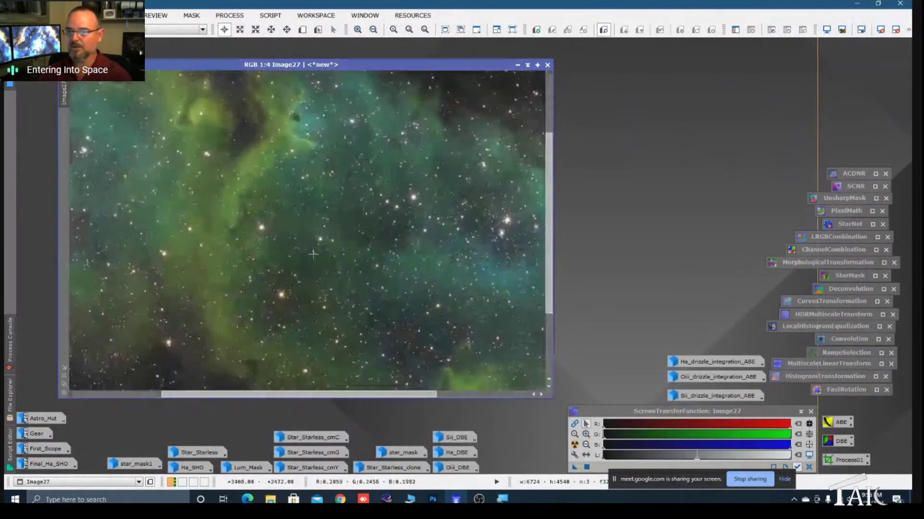
{"action": "left_click_drag", "start_coordinate": [268, 257], "coordinate": [333, 233]}
{"action": "scroll", "coordinate": [371, 307], "scroll_direction": "down", "scroll_amount": 1}
{"action": "scroll", "coordinate": [402, 287], "scroll_direction": "down", "scroll_amount": 1}
{"action": "left_click_drag", "start_coordinate": [365, 278], "coordinate": [342, 276]}
{"action": "scroll", "coordinate": [342, 276], "scroll_direction": "down", "scroll_amount": 2}
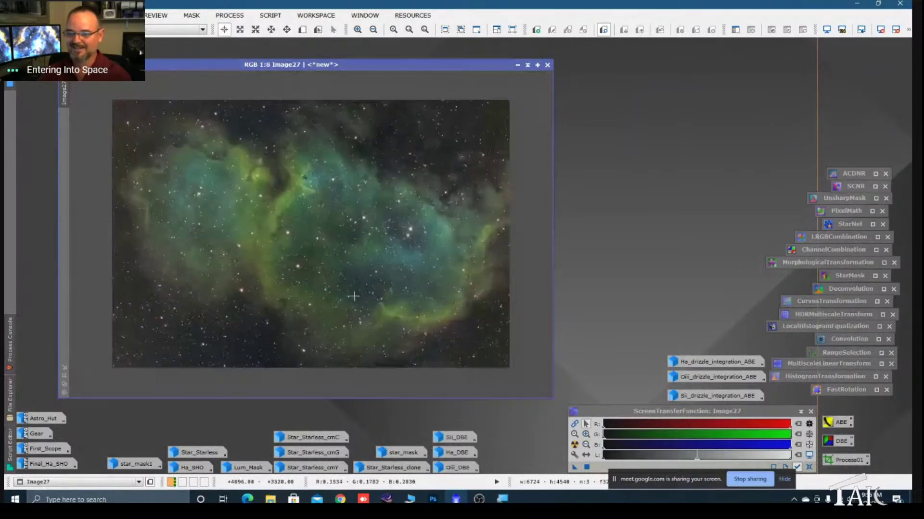
{"action": "scroll", "coordinate": [342, 316], "scroll_direction": "up", "scroll_amount": 2}
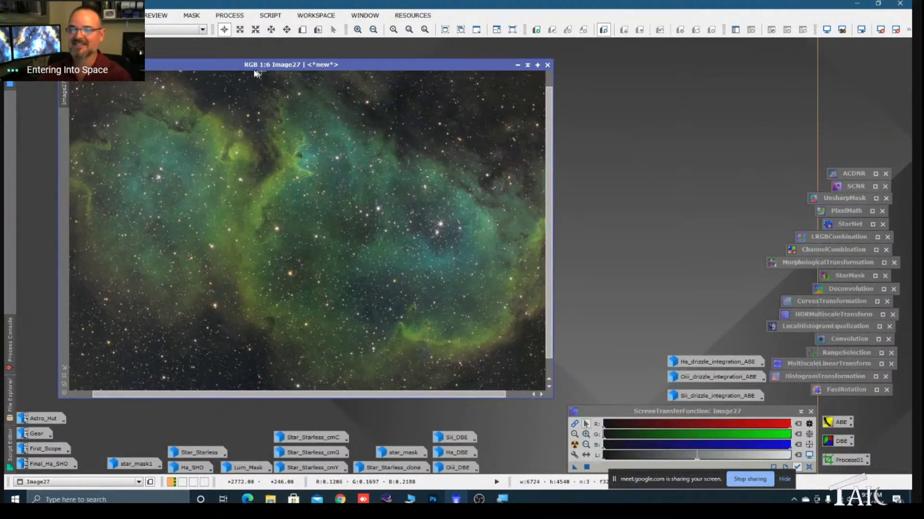
{"action": "left_click_drag", "start_coordinate": [289, 64], "coordinate": [293, 60]}
{"action": "scroll", "coordinate": [377, 274], "scroll_direction": "down", "scroll_amount": 1}
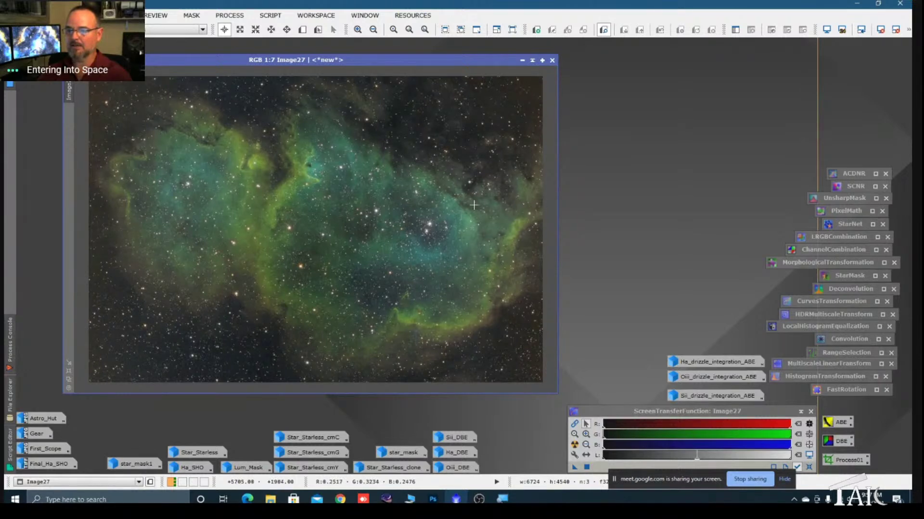
- Examine the corrected star colours in the central and bright-edge regions of Image27 at close range
{"action": "scroll", "coordinate": [325, 236], "scroll_direction": "up", "scroll_amount": 5}
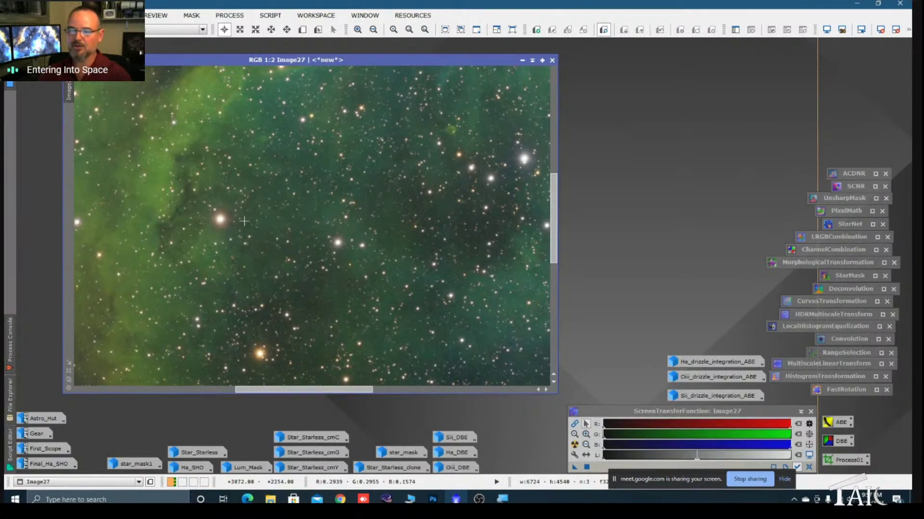
{"action": "scroll", "coordinate": [427, 247], "scroll_direction": "down", "scroll_amount": 4}
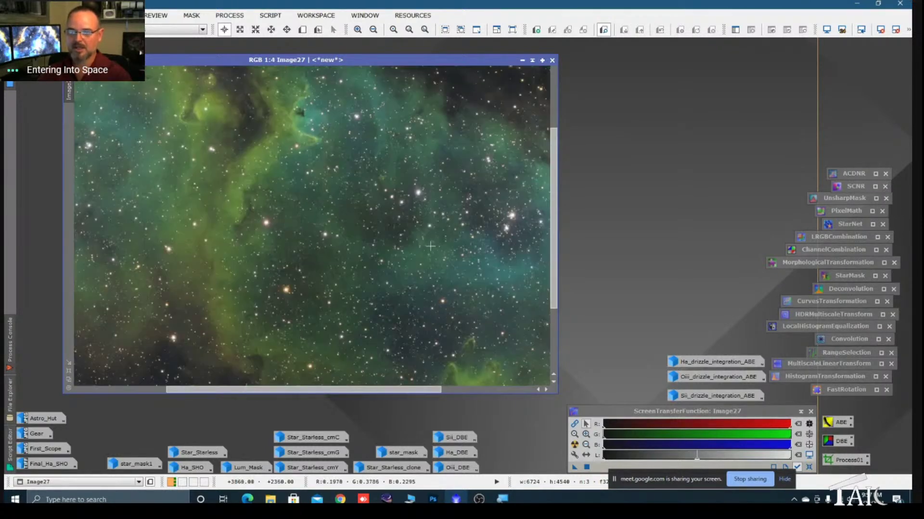
{"action": "scroll", "coordinate": [214, 258], "scroll_direction": "up", "scroll_amount": 2}
{"action": "left_click_drag", "start_coordinate": [215, 258], "coordinate": [322, 260]}
{"action": "scroll", "coordinate": [210, 265], "scroll_direction": "up", "scroll_amount": 2}
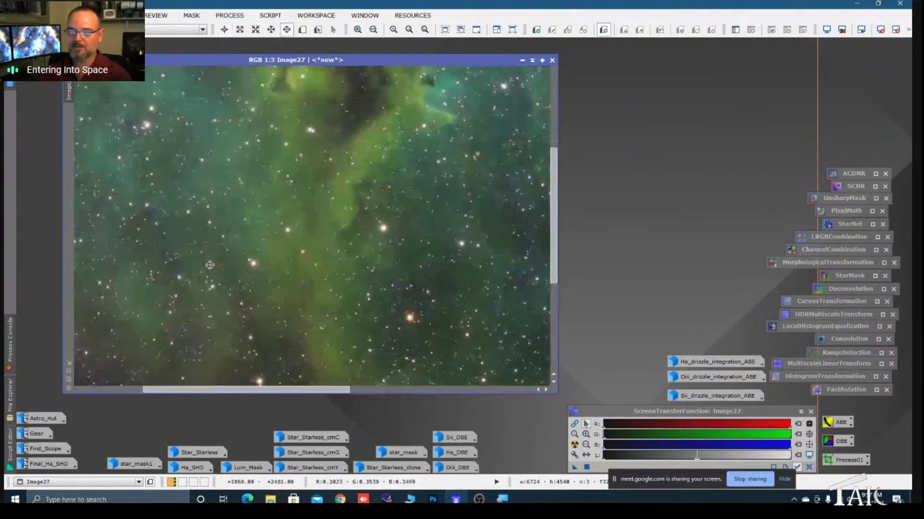
{"action": "key", "text": "alt+r"}
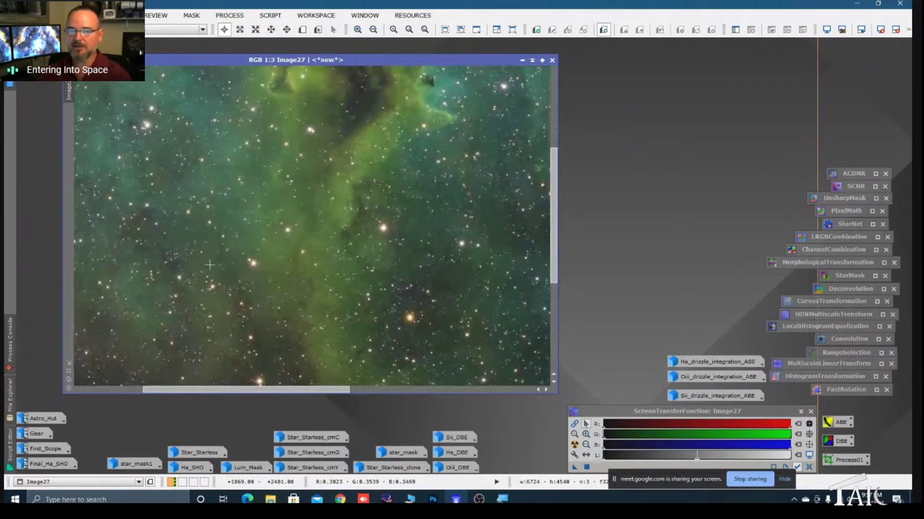
{"action": "scroll", "coordinate": [298, 197], "scroll_direction": "down", "scroll_amount": 5}
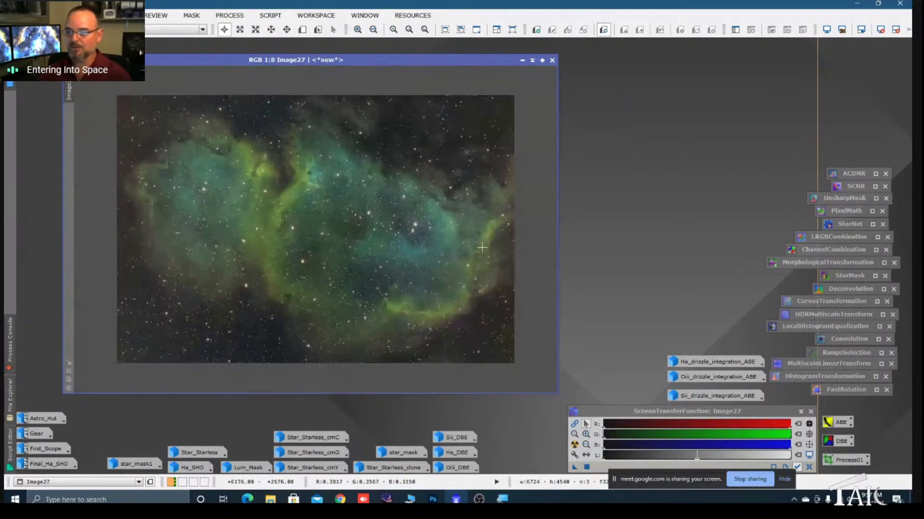
- Review the StarNet stride, star mask and weights file settings, and iconize the process without running it
{"action": "double_click", "coordinate": [850, 225]}
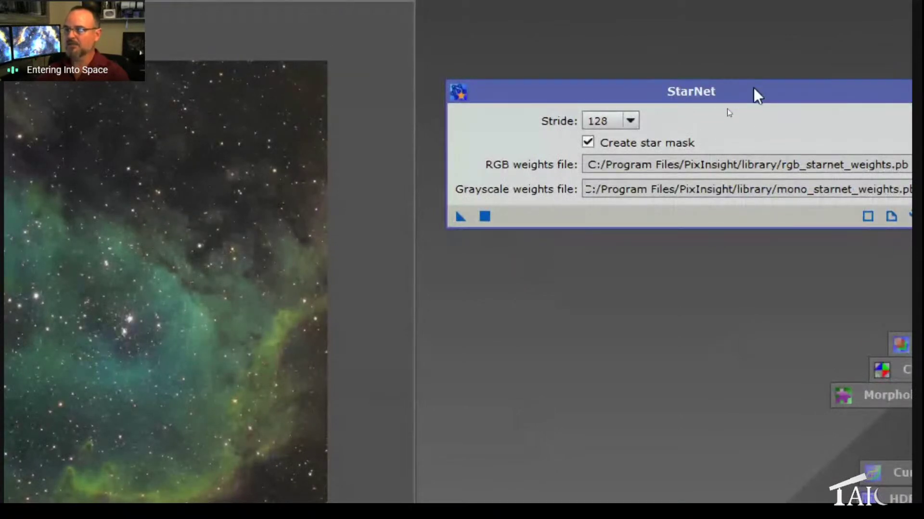
{"action": "left_click_drag", "start_coordinate": [753, 89], "coordinate": [741, 90]}
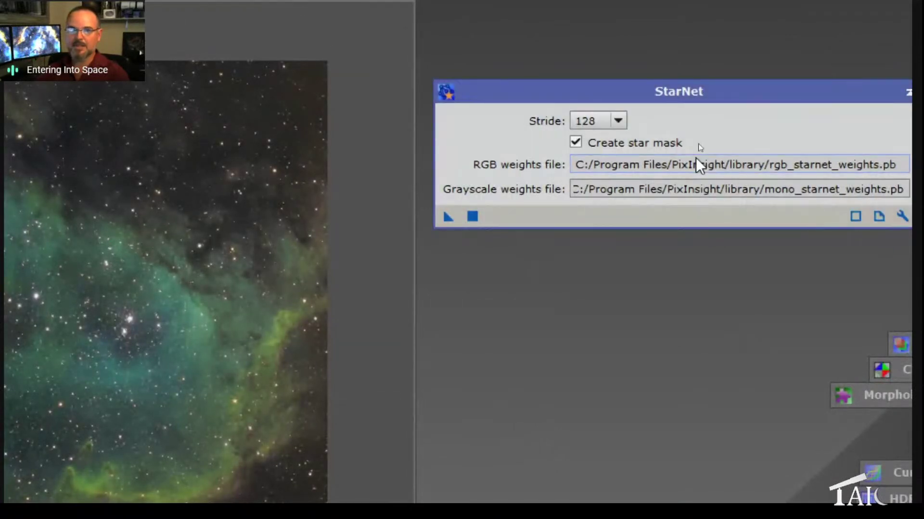
{"action": "mouse_move", "coordinate": [698, 166]}
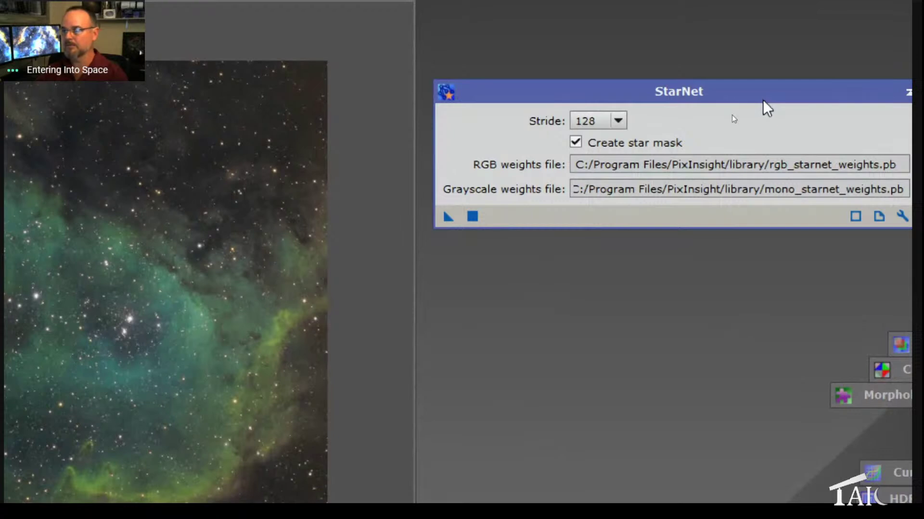
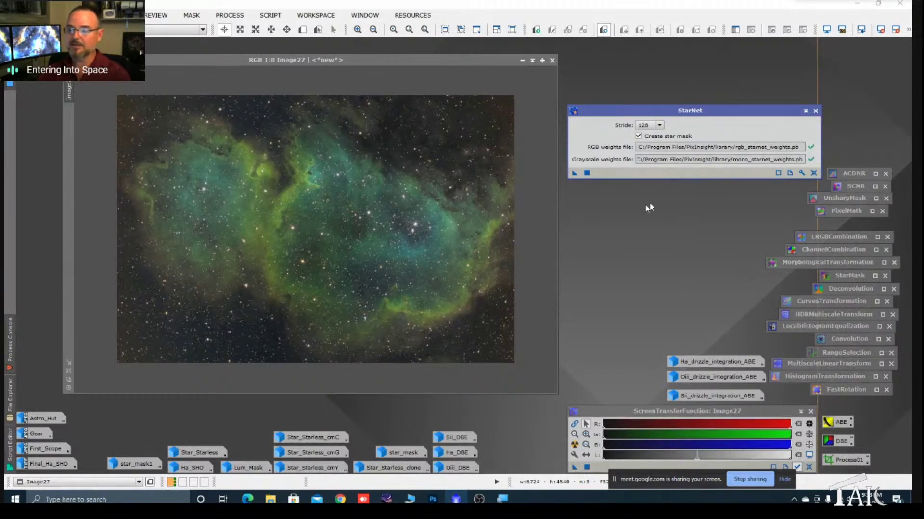
{"action": "left_click", "coordinate": [805, 111]}
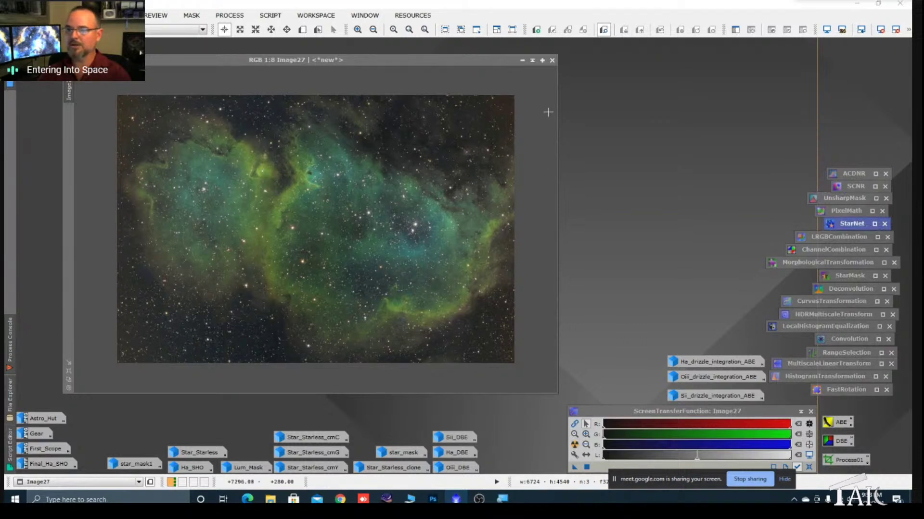
- Iconize Image27, park it above the Astro_Hut icon, and briefly view the star_mask image
{"action": "left_click", "coordinate": [521, 62]}
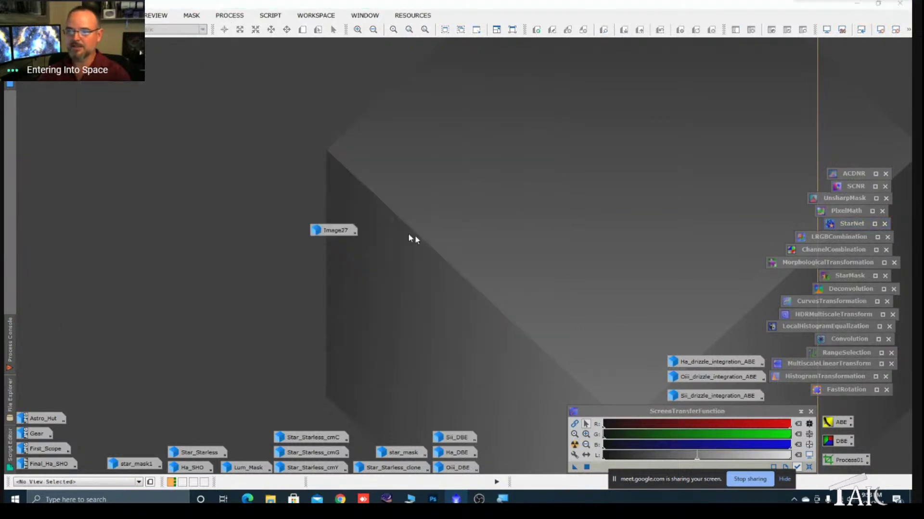
{"action": "left_click_drag", "start_coordinate": [344, 232], "coordinate": [55, 401]}
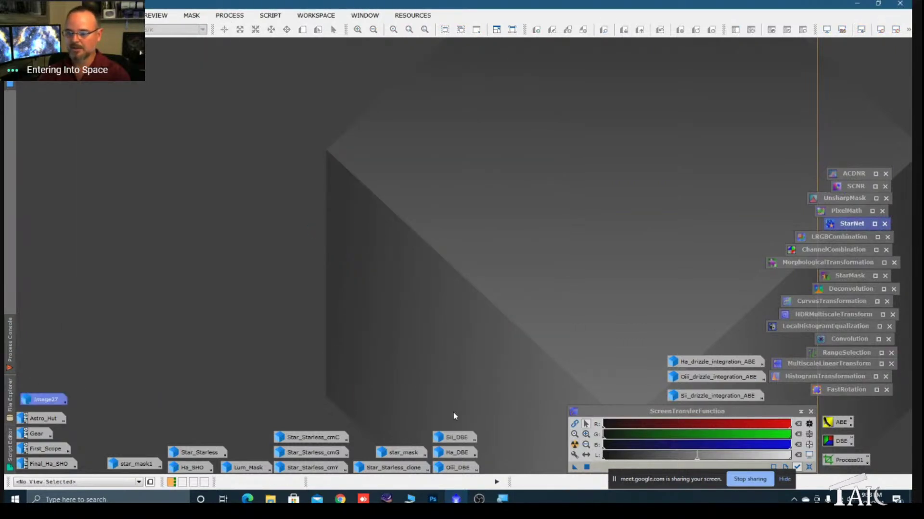
{"action": "double_click", "coordinate": [398, 455]}
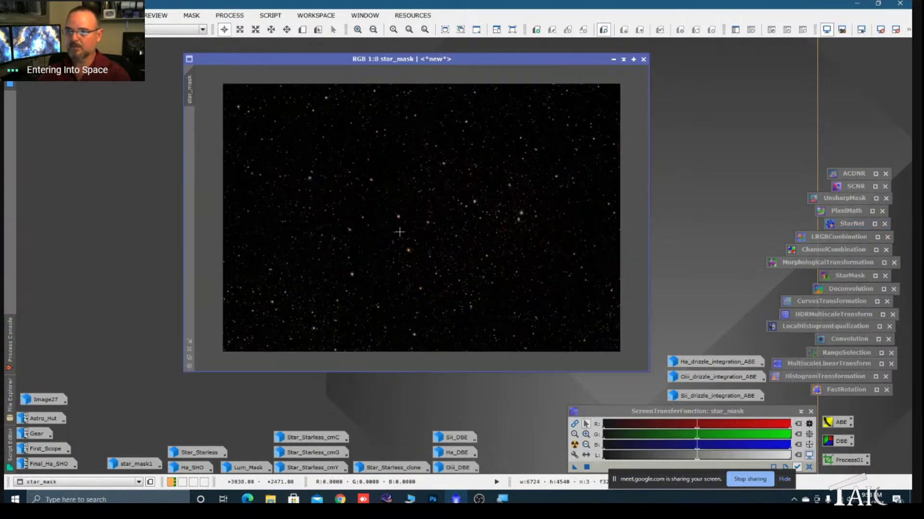
{"action": "left_click", "coordinate": [613, 59]}
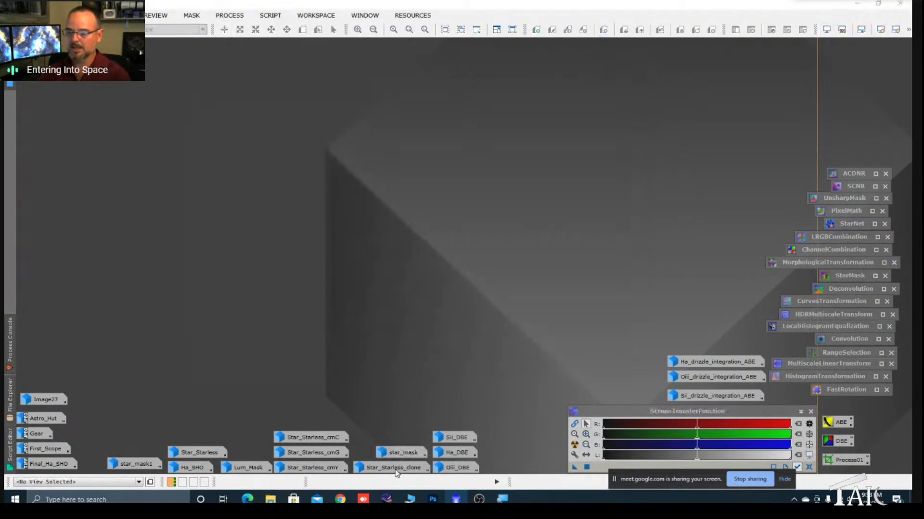
- Open the Star_Starless_clone image and enlarge its window slightly
{"action": "double_click", "coordinate": [395, 469]}
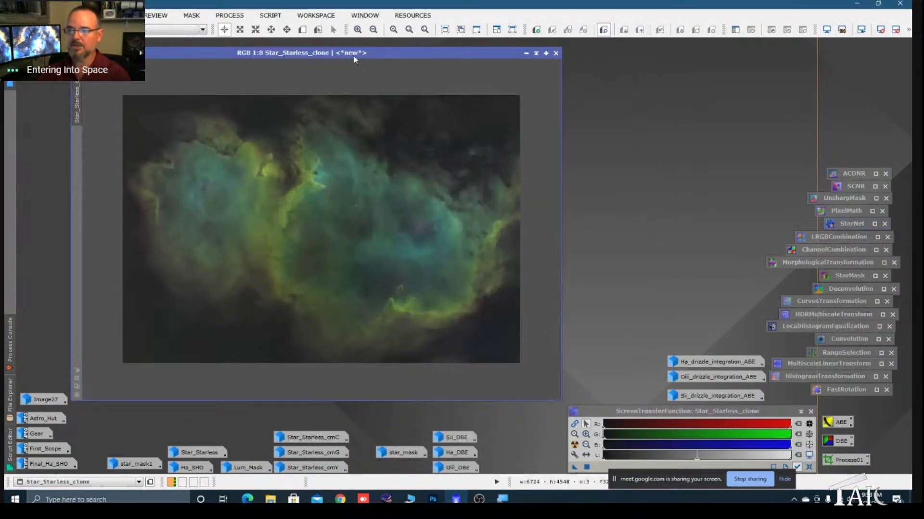
{"action": "left_click_drag", "start_coordinate": [354, 56], "coordinate": [367, 52]}
{"action": "left_click_drag", "start_coordinate": [576, 391], "coordinate": [595, 406]}
- Examine the starless nebula's bright ridges, blue core and dark background in Star_Starless_clone at several magnifications
{"action": "scroll", "coordinate": [312, 209], "scroll_direction": "up", "scroll_amount": 2}
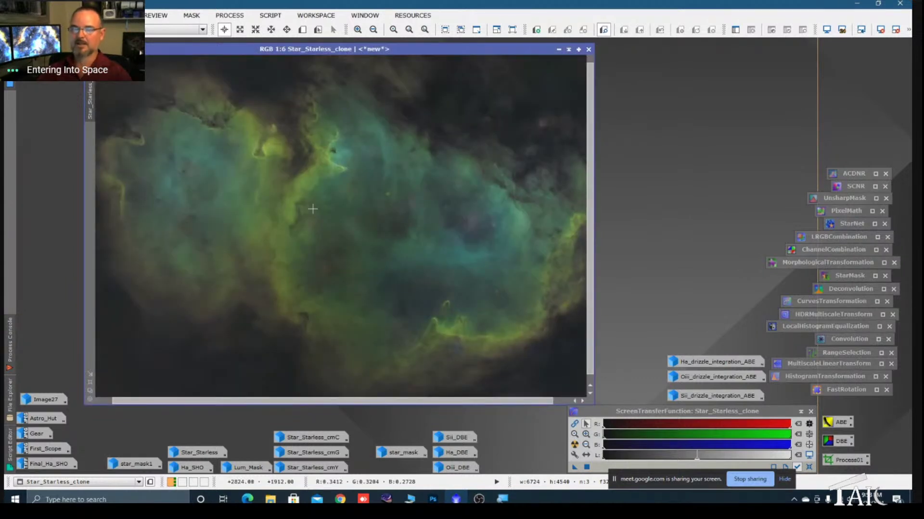
{"action": "scroll", "coordinate": [337, 202], "scroll_direction": "up", "scroll_amount": 2}
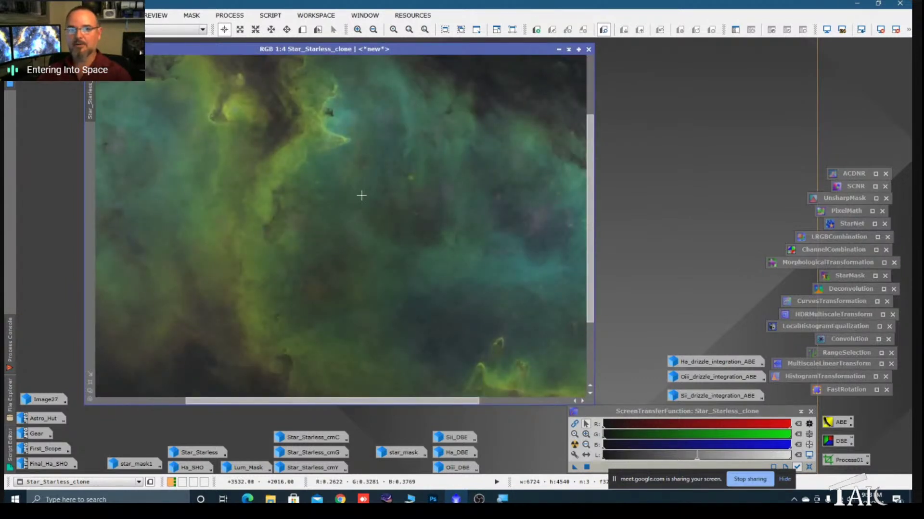
{"action": "key", "text": "space"}
{"action": "left_click_drag", "start_coordinate": [361, 195], "coordinate": [394, 266]}
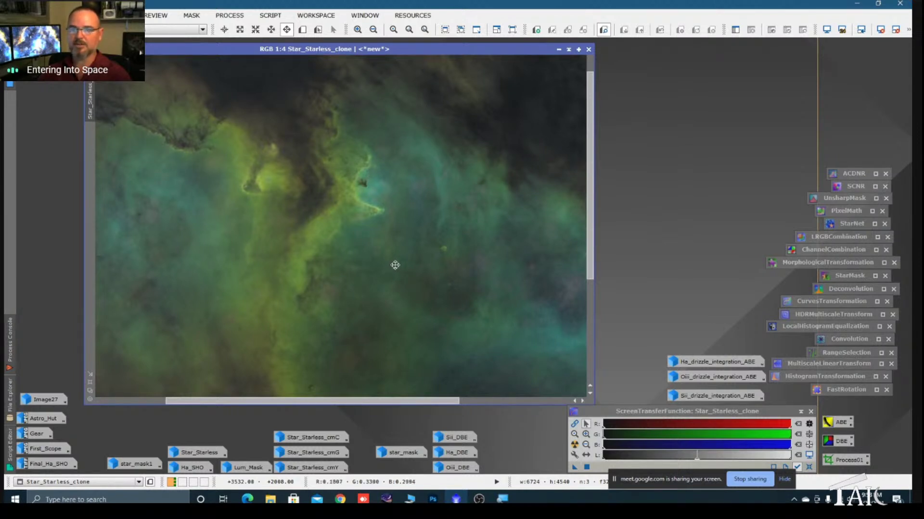
{"action": "scroll", "coordinate": [377, 219], "scroll_direction": "down", "scroll_amount": 1}
{"action": "left_click_drag", "start_coordinate": [465, 266], "coordinate": [402, 275]}
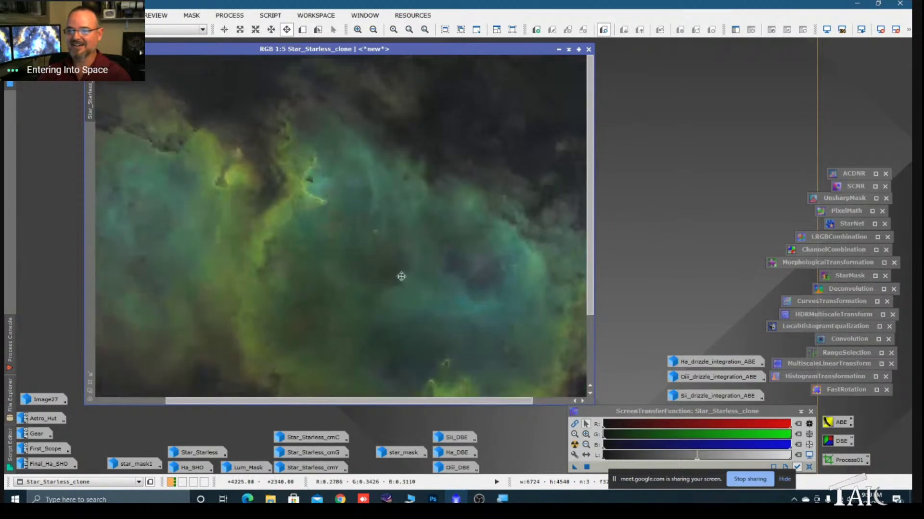
{"action": "mouse_move", "coordinate": [500, 266]}
{"action": "left_mouse_down"}
{"action": "mouse_move", "coordinate": [443, 266]}
{"action": "mouse_move", "coordinate": [453, 213]}
{"action": "left_mouse_up"}
{"action": "left_click_drag", "start_coordinate": [460, 295], "coordinate": [475, 271]}
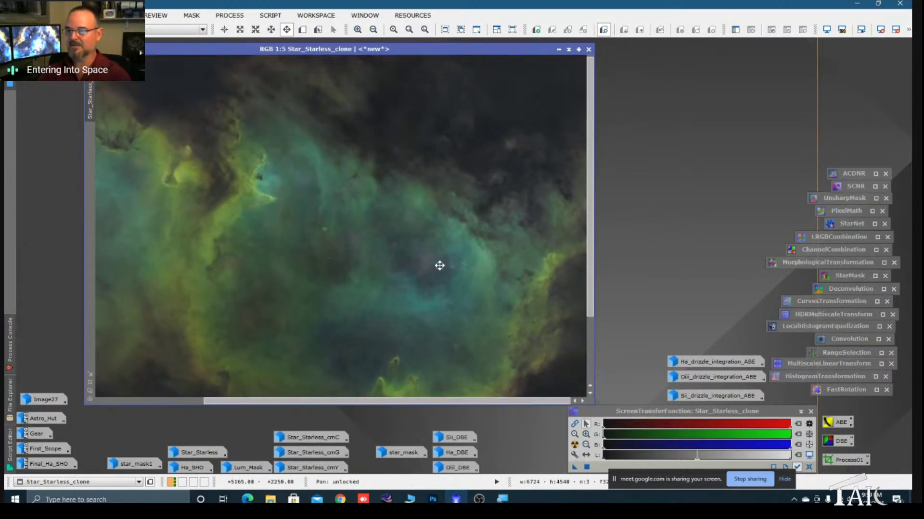
{"action": "left_click_drag", "start_coordinate": [326, 185], "coordinate": [433, 263]}
{"action": "scroll", "coordinate": [437, 265], "scroll_direction": "down", "scroll_amount": 3}
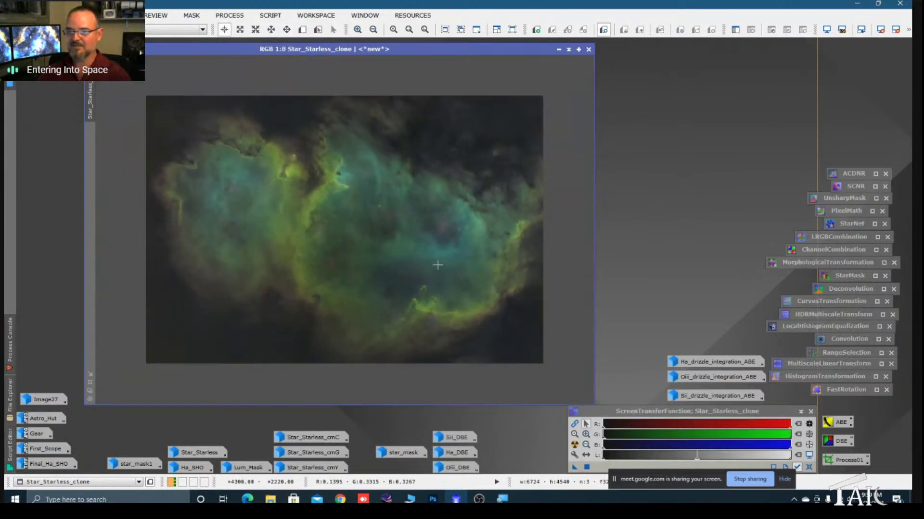
{"action": "scroll", "coordinate": [437, 265], "scroll_direction": "up", "scroll_amount": 1}
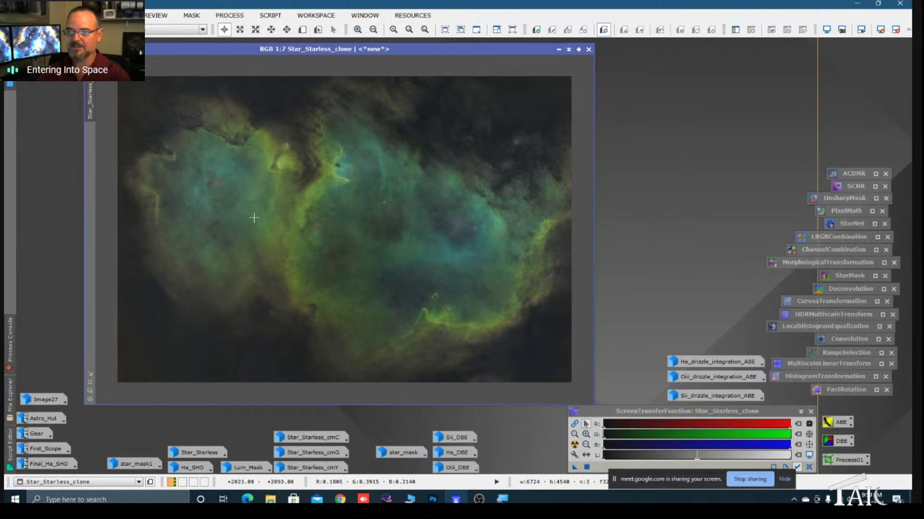
{"action": "left_click_drag", "start_coordinate": [361, 53], "coordinate": [340, 48]}
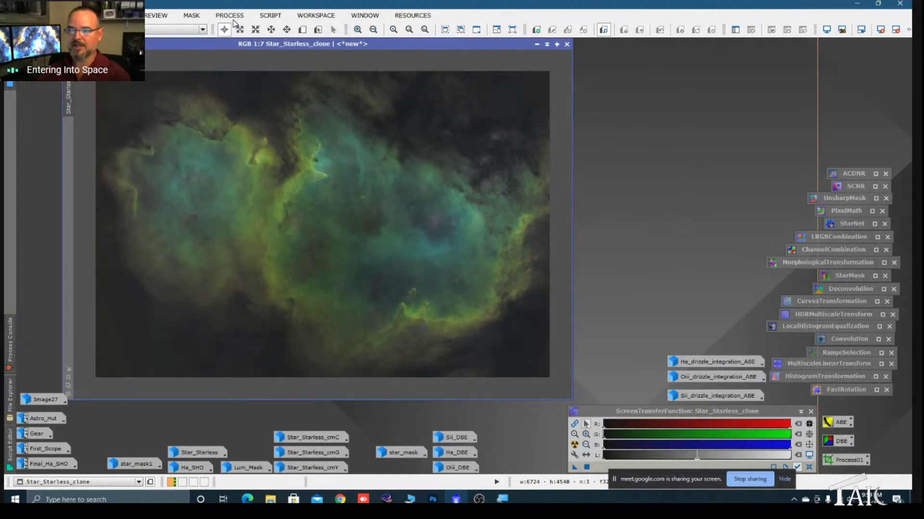
- Set up the ColorMask script on Star_Starless_clone with the Cyan range, hue 120 to 240, keeping its dialog clear of the nebula
{"action": "left_click", "coordinate": [271, 15]}
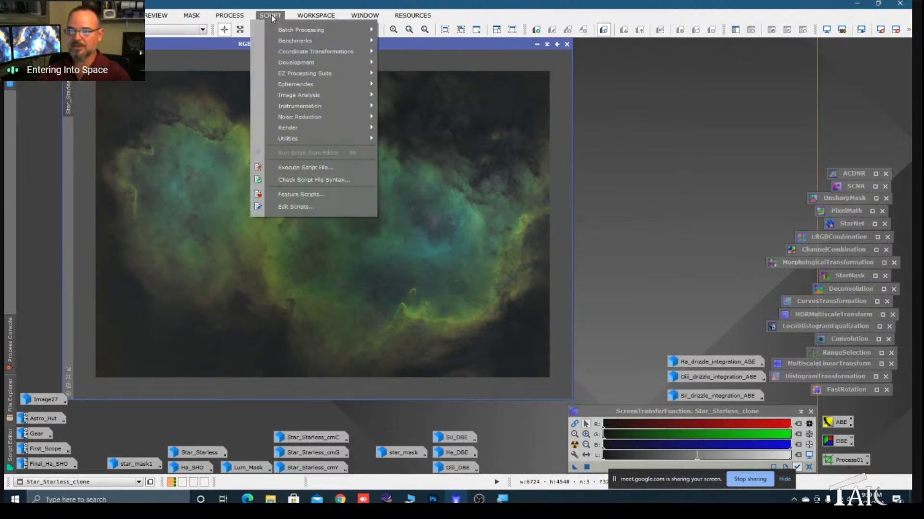
{"action": "mouse_move", "coordinate": [330, 140]}
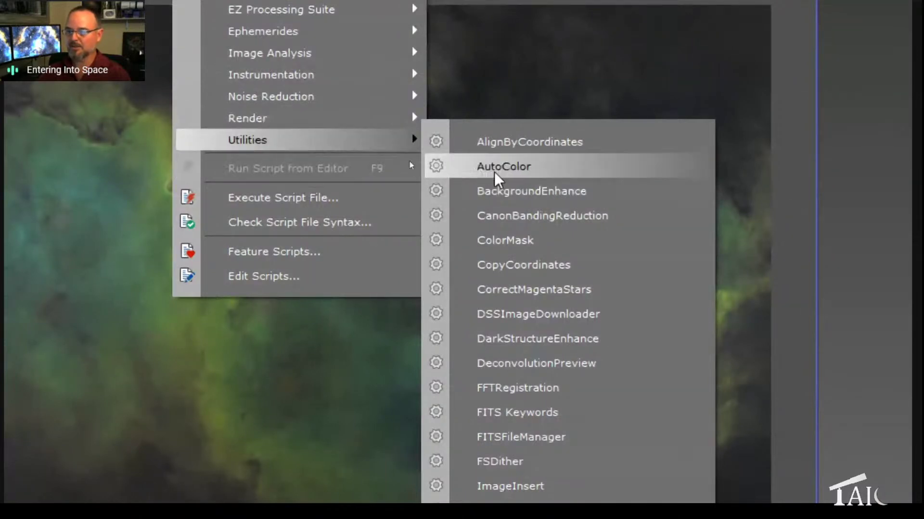
{"action": "left_click", "coordinate": [500, 240]}
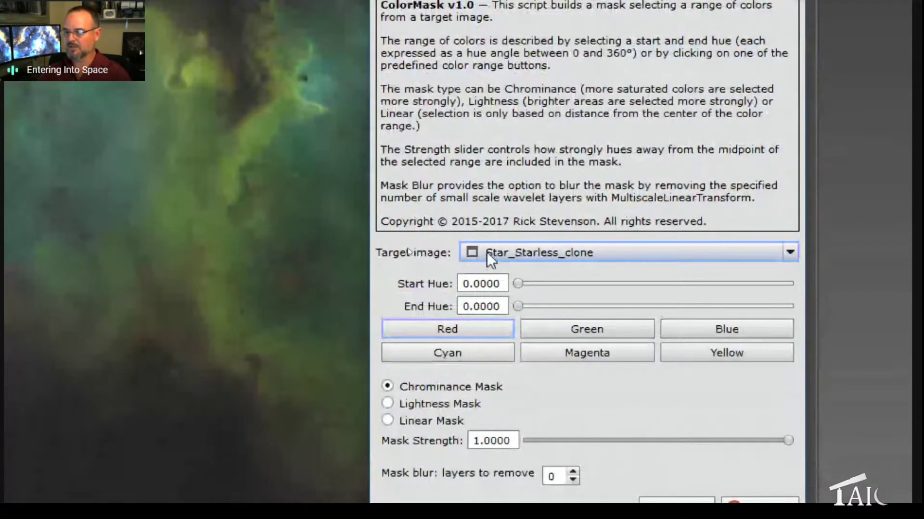
{"action": "mouse_move", "coordinate": [512, 255]}
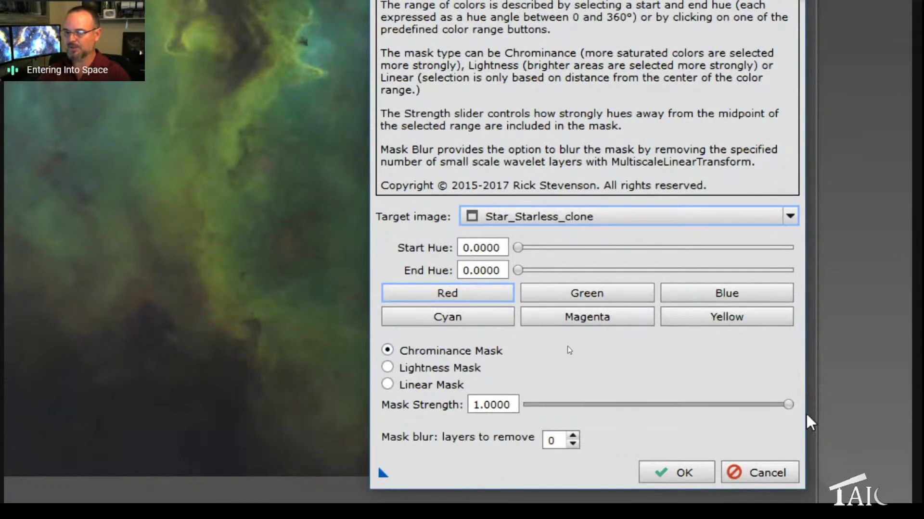
{"action": "left_click", "coordinate": [435, 313]}
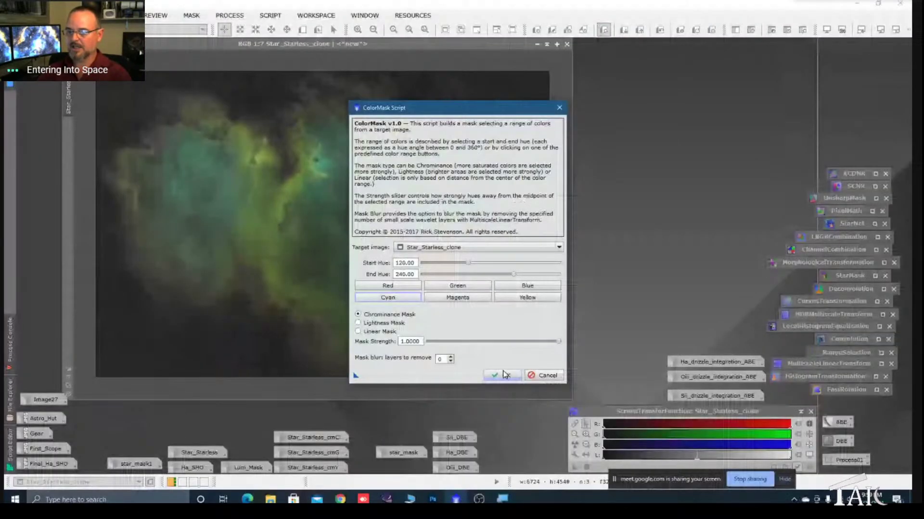
{"action": "left_click_drag", "start_coordinate": [465, 114], "coordinate": [634, 107]}
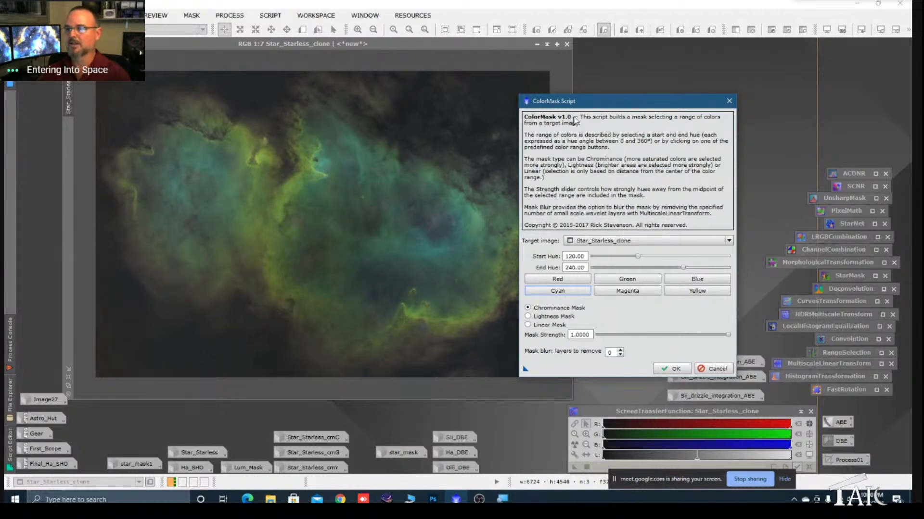
{"action": "left_click_drag", "start_coordinate": [587, 105], "coordinate": [649, 87]}
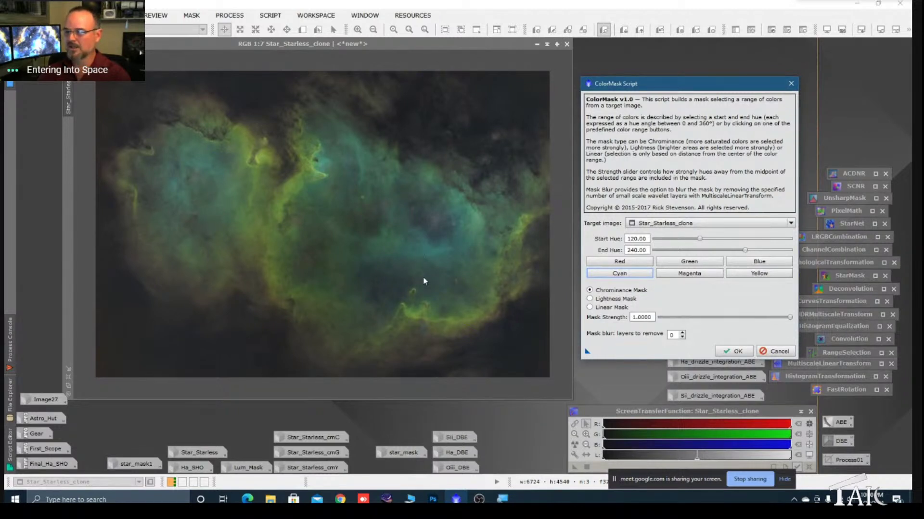
- Generate the cyan chrominance mask with mask blur added, and park its icon beside the other image icons
{"action": "left_click", "coordinate": [682, 333]}
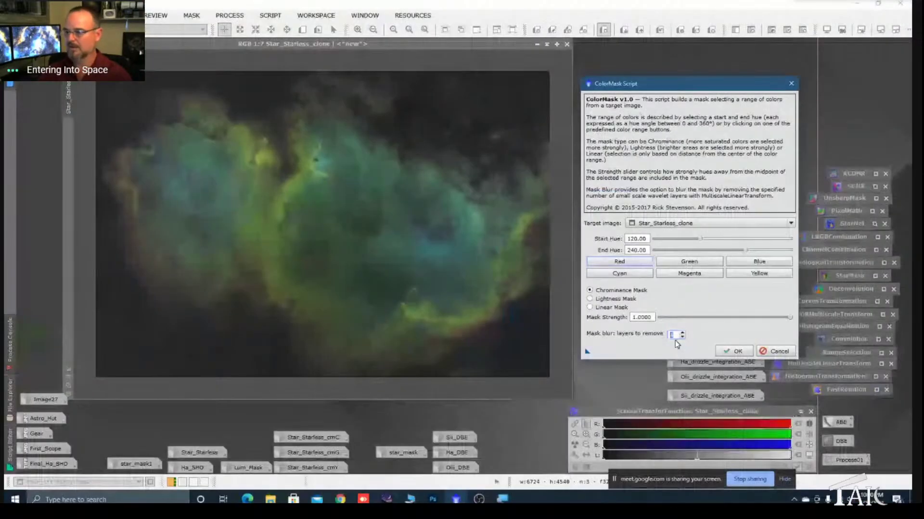
{"action": "left_click", "coordinate": [794, 362]}
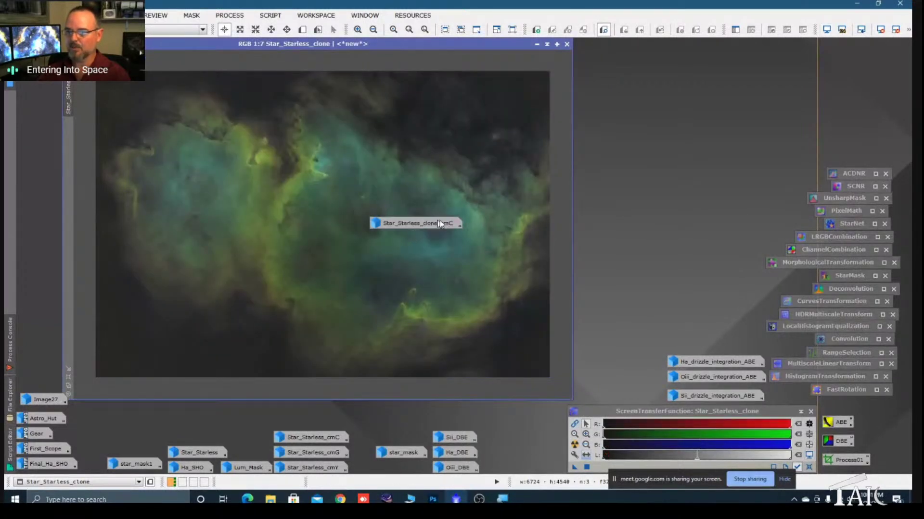
{"action": "mouse_move", "coordinate": [444, 224]}
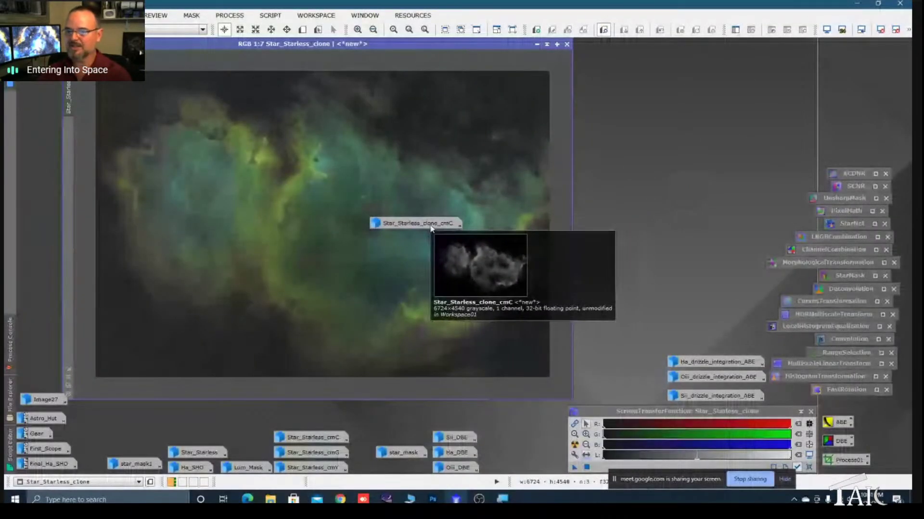
{"action": "left_click_drag", "start_coordinate": [432, 230], "coordinate": [541, 457]}
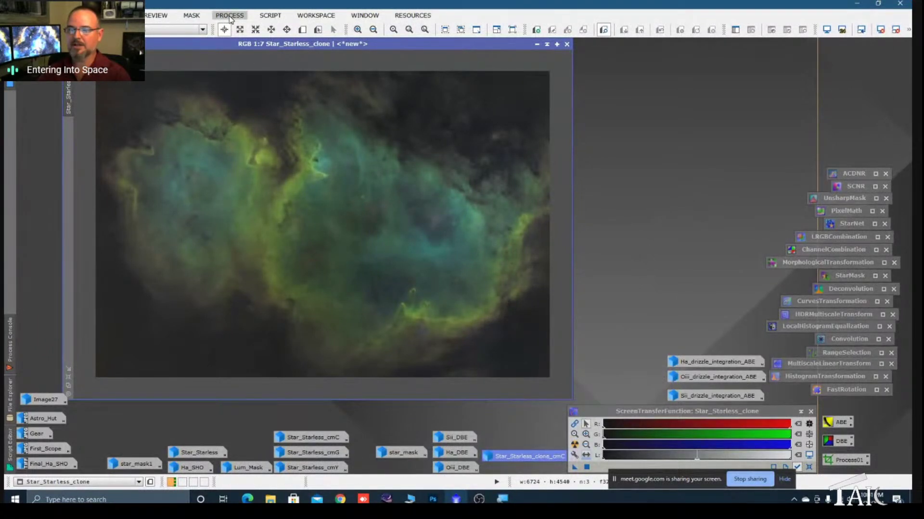
- Generate a green chrominance mask from Star_Starless_clone with the ColorMask script, using hue 60 to 180 and strength 1.0
{"action": "left_click", "coordinate": [268, 15]}
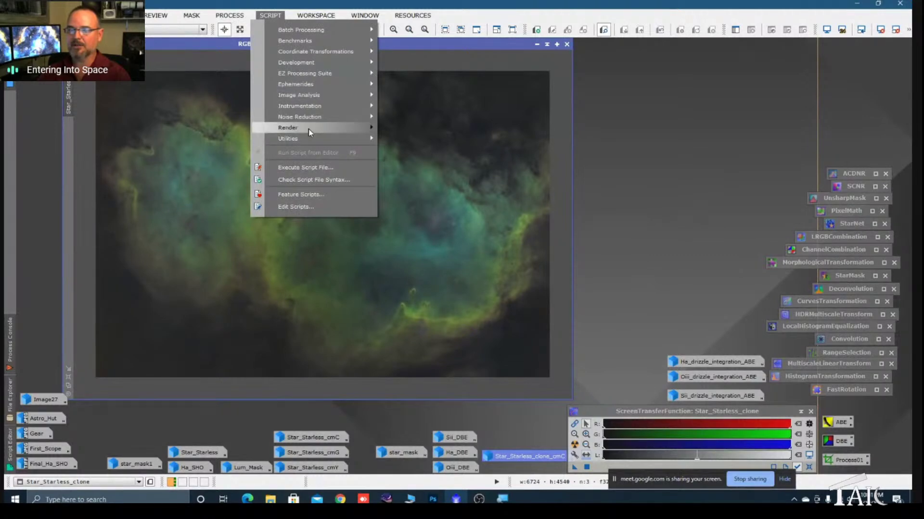
{"action": "mouse_move", "coordinate": [310, 139]}
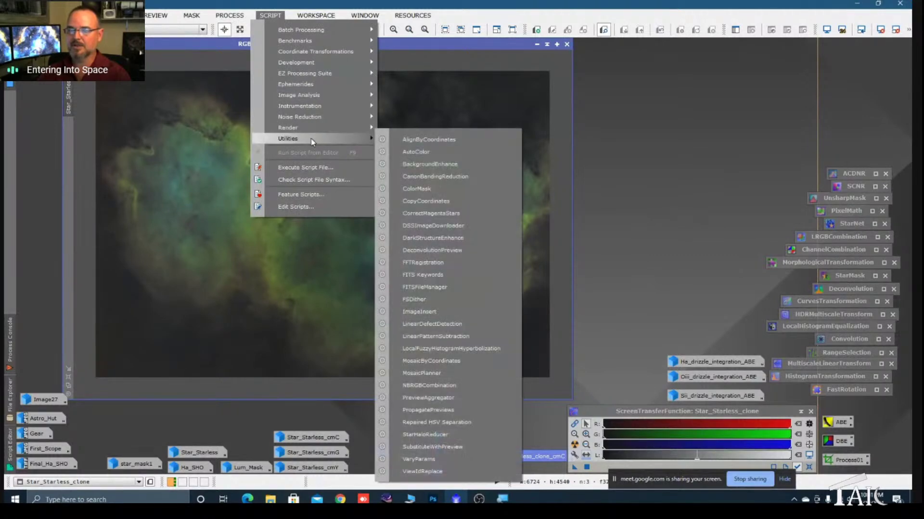
{"action": "left_click", "coordinate": [414, 191]}
{"action": "left_click", "coordinate": [469, 287]}
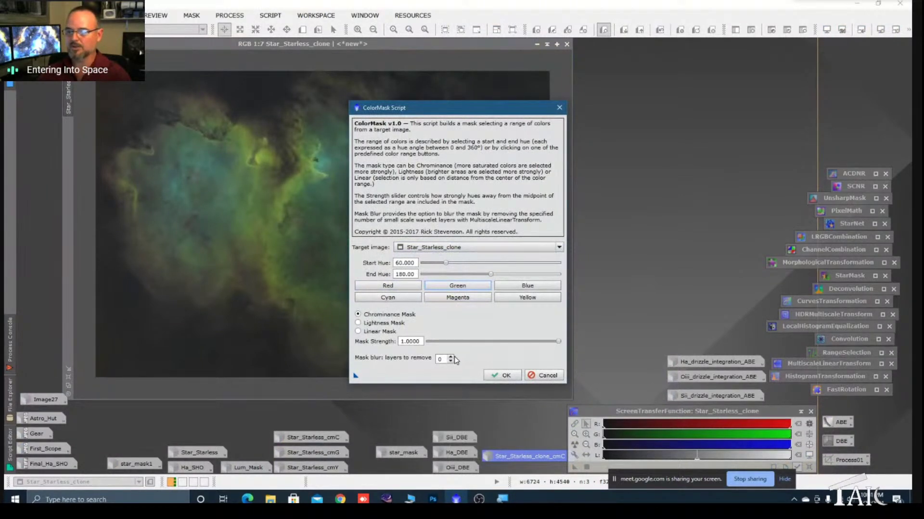
{"action": "left_click", "coordinate": [501, 376]}
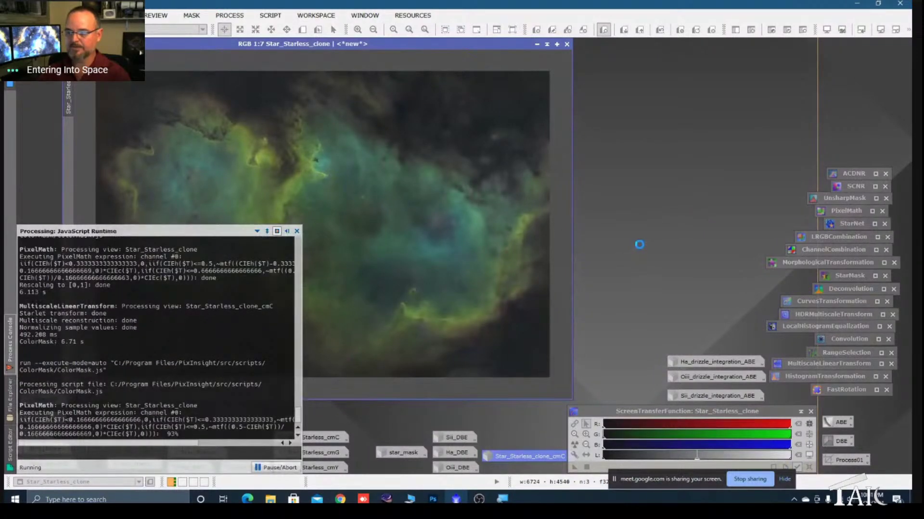
- Reopen the cyan mask and place it alongside the green mask for comparison
{"action": "left_click_drag", "start_coordinate": [528, 166], "coordinate": [749, 62]}
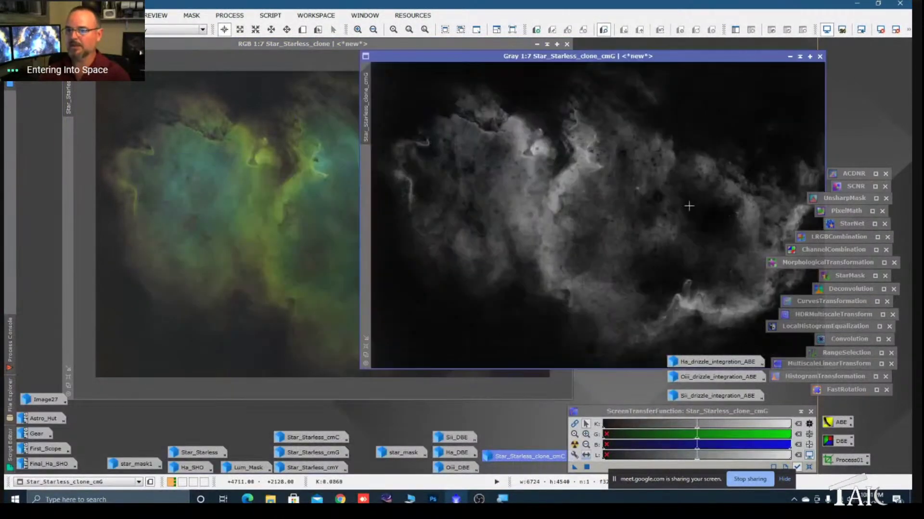
{"action": "double_click", "coordinate": [540, 460]}
{"action": "left_click_drag", "start_coordinate": [516, 68], "coordinate": [423, 66]}
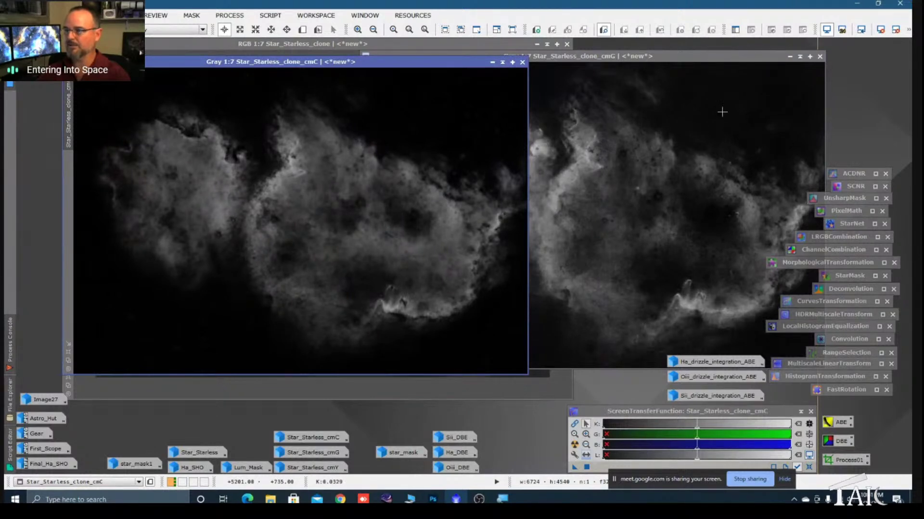
- Minimize the green and cyan mask windows and park their icons together above the ABE image icons
{"action": "left_click", "coordinate": [789, 57]}
{"action": "left_click_drag", "start_coordinate": [641, 227], "coordinate": [715, 326]}
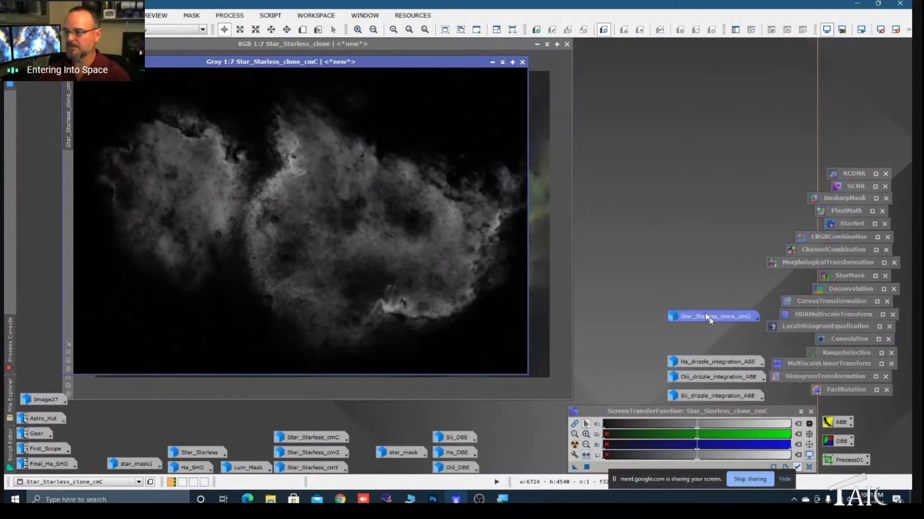
{"action": "left_click", "coordinate": [492, 62]}
{"action": "left_click_drag", "start_coordinate": [510, 456], "coordinate": [691, 304]}
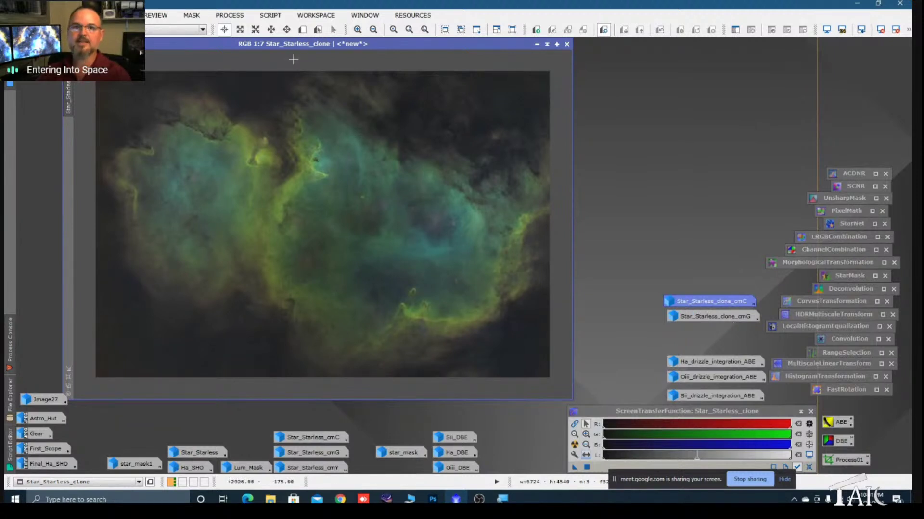
- Generate a yellow chrominance mask from Star_Starless_clone with the ColorMask script, using hue 0 to 120, strength 1.0 and mask blur added
{"action": "left_click", "coordinate": [270, 17]}
{"action": "mouse_move", "coordinate": [329, 143]}
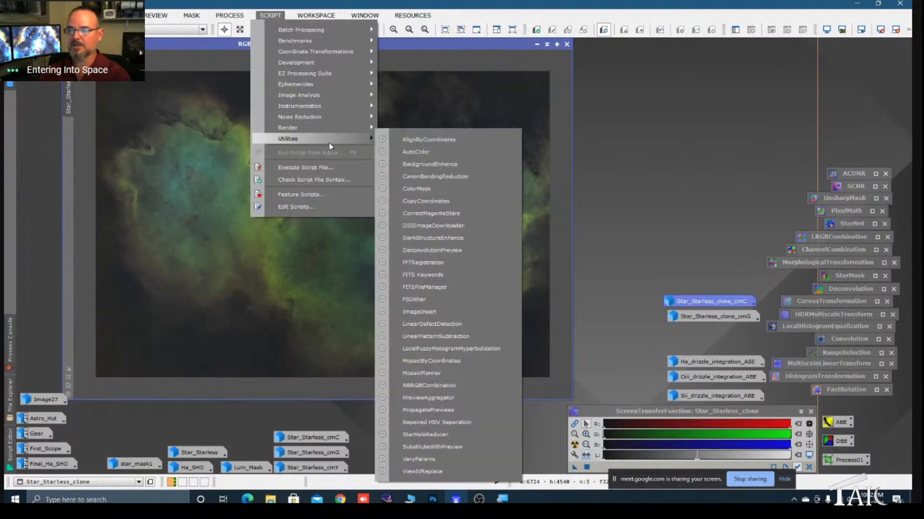
{"action": "left_click", "coordinate": [426, 188]}
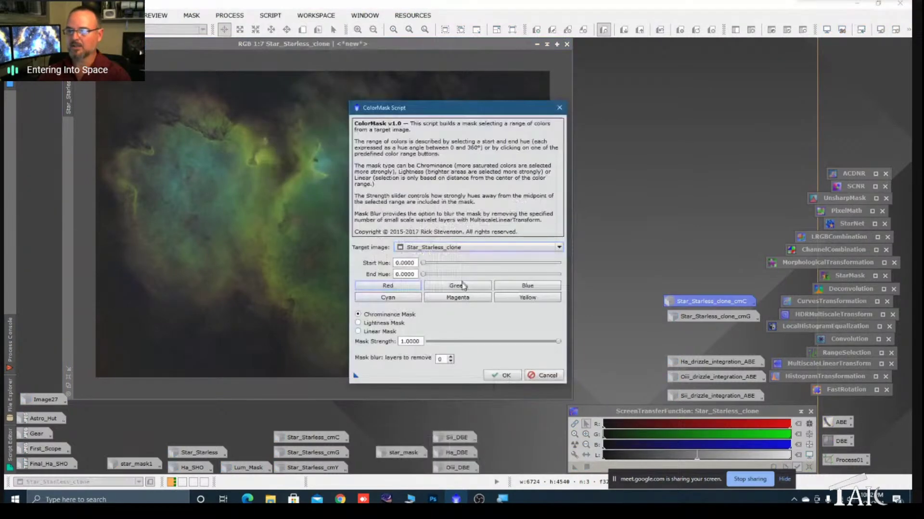
{"action": "left_click", "coordinate": [527, 298]}
{"action": "left_click", "coordinate": [452, 359]}
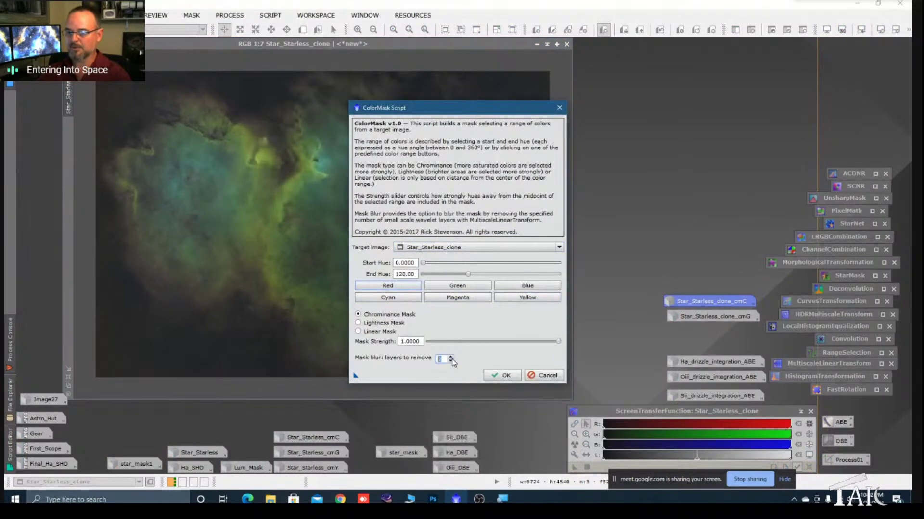
{"action": "left_click", "coordinate": [494, 376]}
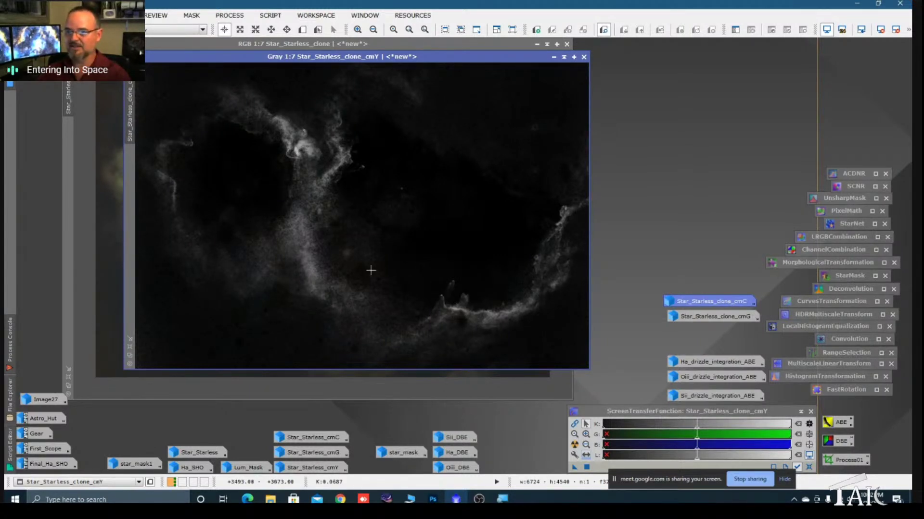
- Minimize the yellow mask and line up its icon with the cyan and green mask icons
{"action": "left_click", "coordinate": [554, 57]}
{"action": "left_click_drag", "start_coordinate": [407, 217], "coordinate": [729, 334]}
{"action": "left_click", "coordinate": [709, 299]}
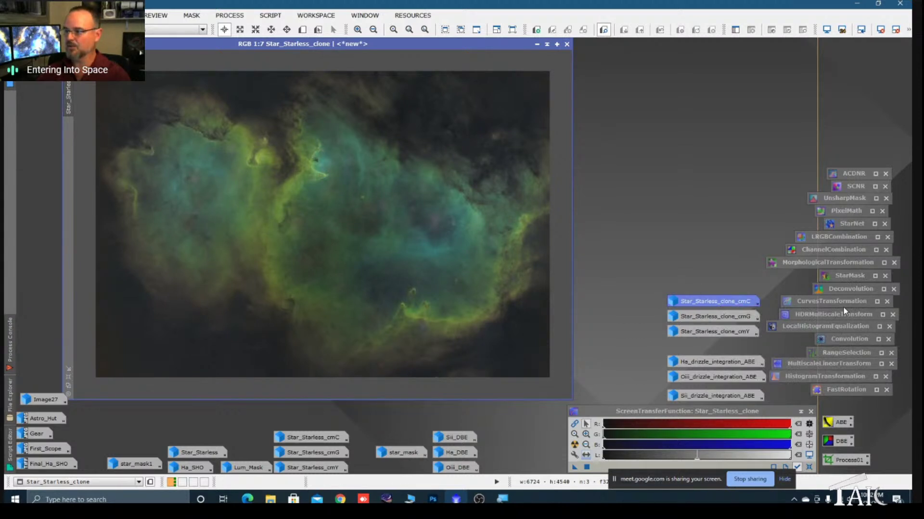
- Open CurvesTransformation beside the image with the color mask icons uncovered, and reset its curves to default
{"action": "double_click", "coordinate": [815, 303]}
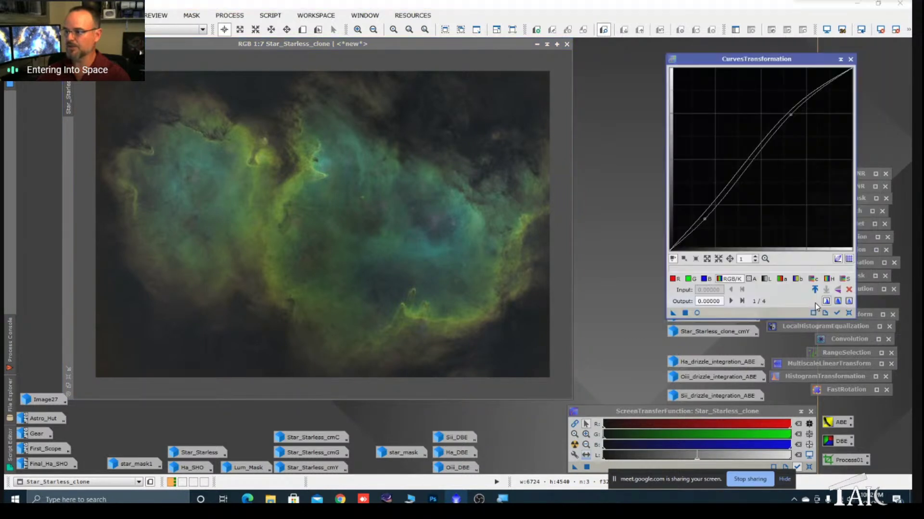
{"action": "left_click_drag", "start_coordinate": [758, 59], "coordinate": [678, 48]}
{"action": "mouse_move", "coordinate": [700, 335]}
{"action": "left_mouse_down"}
{"action": "mouse_move", "coordinate": [701, 346]}
{"action": "mouse_move", "coordinate": [698, 333]}
{"action": "left_mouse_up"}
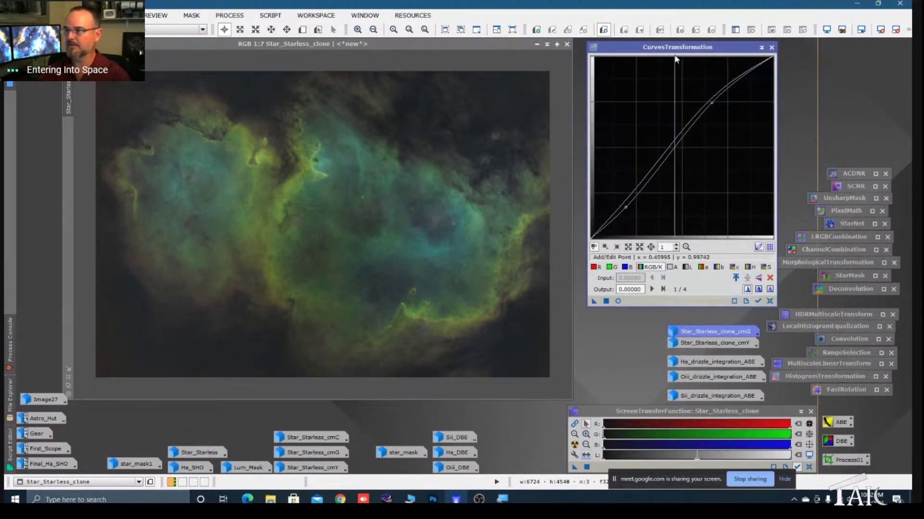
{"action": "left_click_drag", "start_coordinate": [674, 47], "coordinate": [583, 47]}
{"action": "left_click_drag", "start_coordinate": [729, 303], "coordinate": [728, 319]}
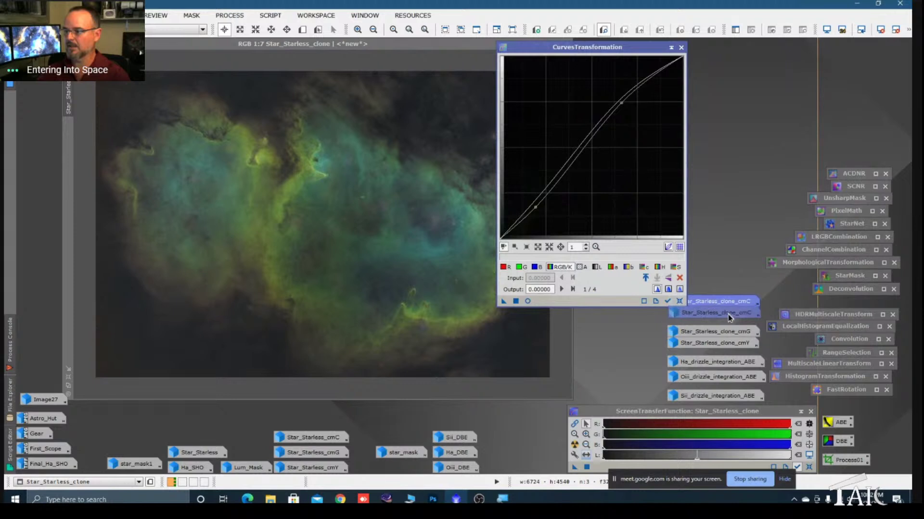
{"action": "left_click_drag", "start_coordinate": [633, 52], "coordinate": [714, 52]}
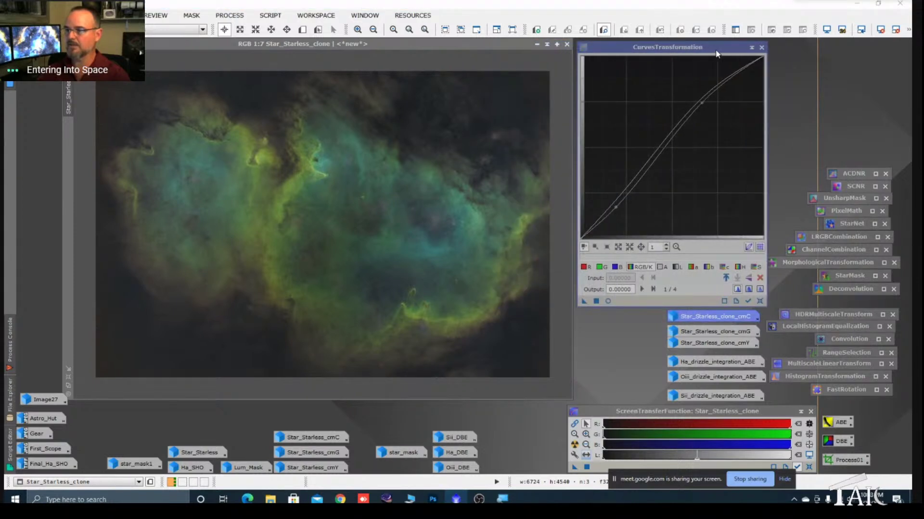
{"action": "left_click", "coordinate": [759, 301]}
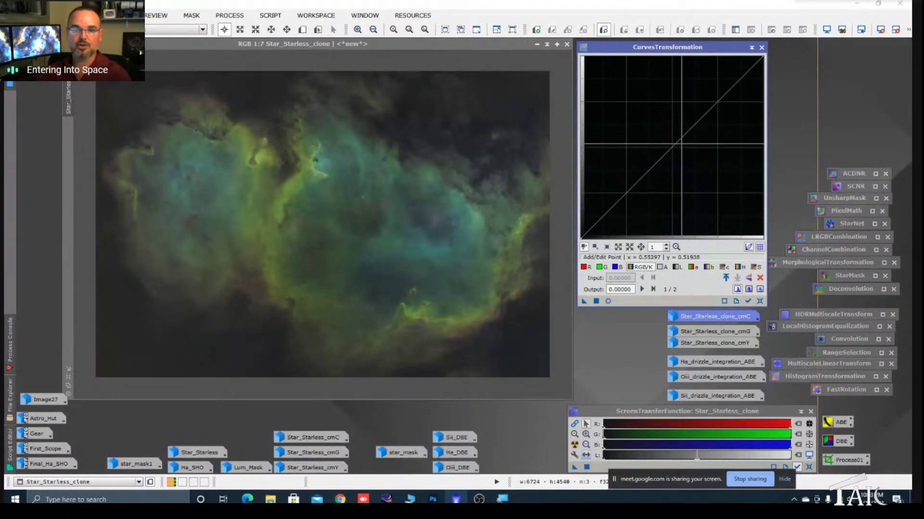
- Reopen the cyan mask Star_Starless_clone_cmC and place it so the starless image's view selector stays reachable
{"action": "double_click", "coordinate": [721, 320]}
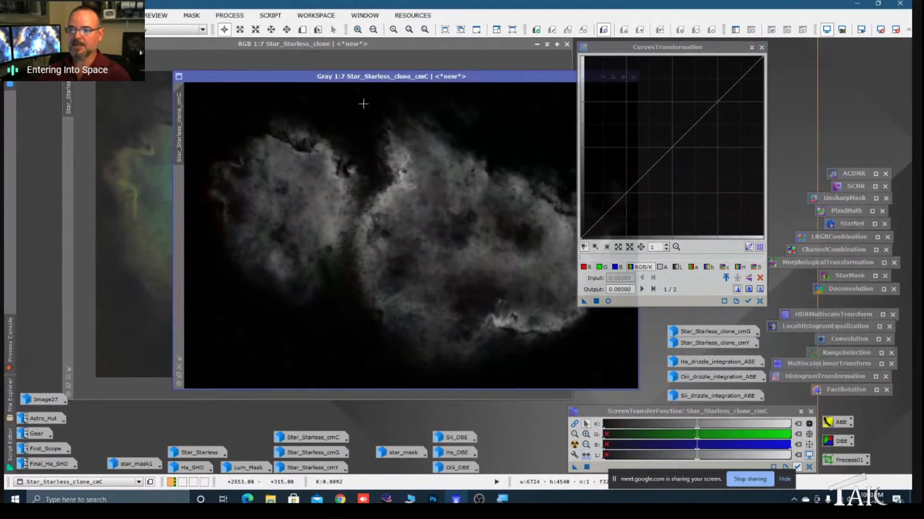
{"action": "mouse_move", "coordinate": [347, 76]}
{"action": "left_mouse_down"}
{"action": "mouse_move", "coordinate": [376, 109]}
{"action": "mouse_move", "coordinate": [361, 65]}
{"action": "mouse_move", "coordinate": [285, 87]}
{"action": "mouse_move", "coordinate": [354, 88]}
{"action": "left_mouse_up"}
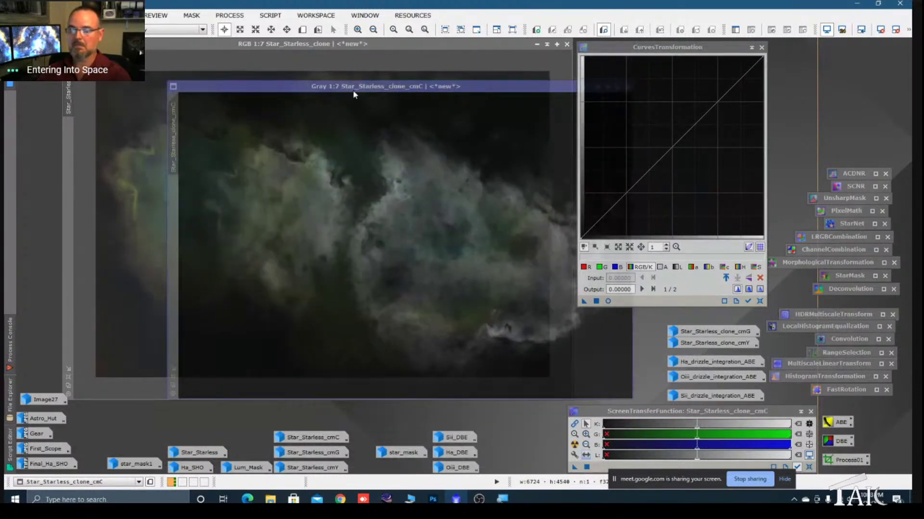
{"action": "mouse_move", "coordinate": [178, 130]}
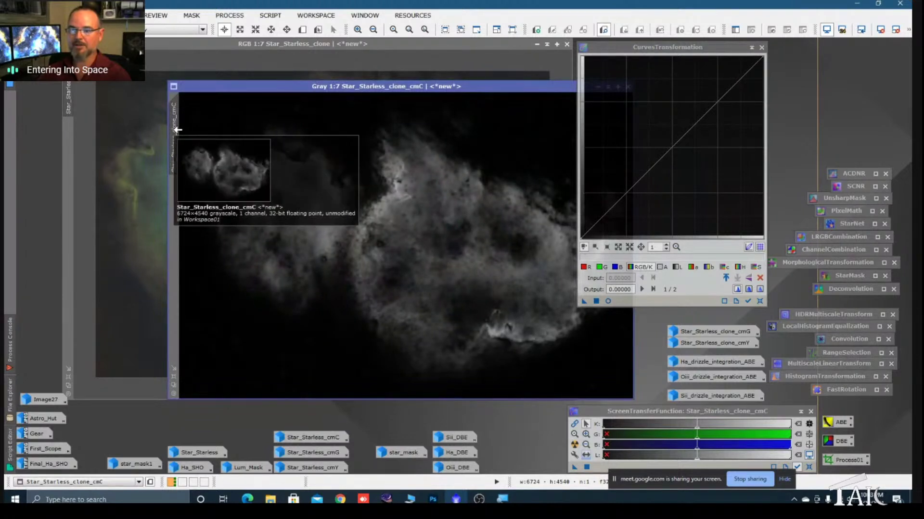
{"action": "left_click_drag", "start_coordinate": [177, 130], "coordinate": [210, 173]}
{"action": "left_click_drag", "start_coordinate": [509, 101], "coordinate": [470, 119]}
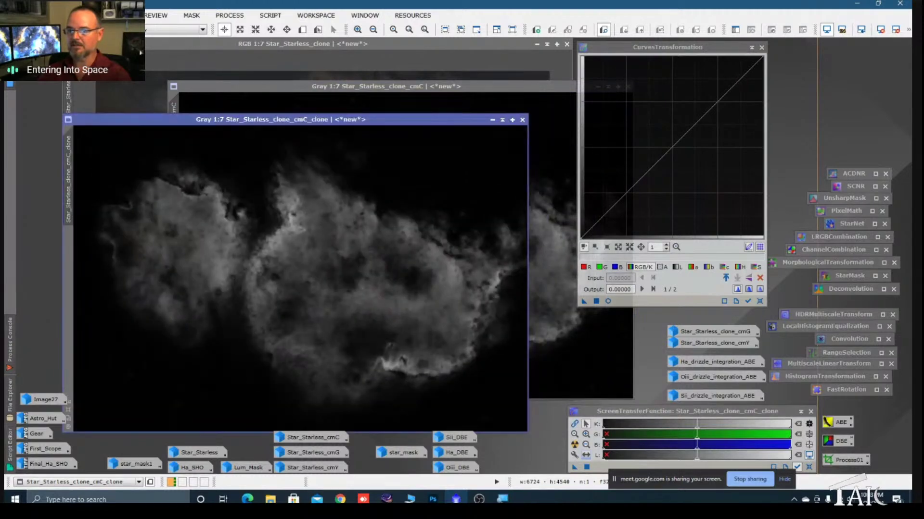
{"action": "left_click", "coordinate": [522, 119]}
- Apply Star_Starless_clone_cmC as the mask on Star_Starless_clone, and minimize the mask window
{"action": "left_click_drag", "start_coordinate": [168, 120], "coordinate": [68, 168]}
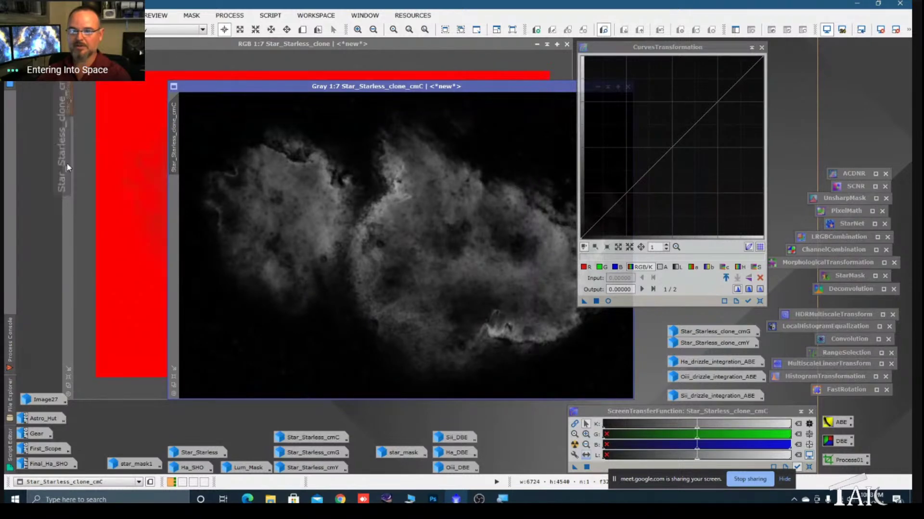
{"action": "double_click", "coordinate": [482, 89]}
{"action": "left_click", "coordinate": [533, 92]}
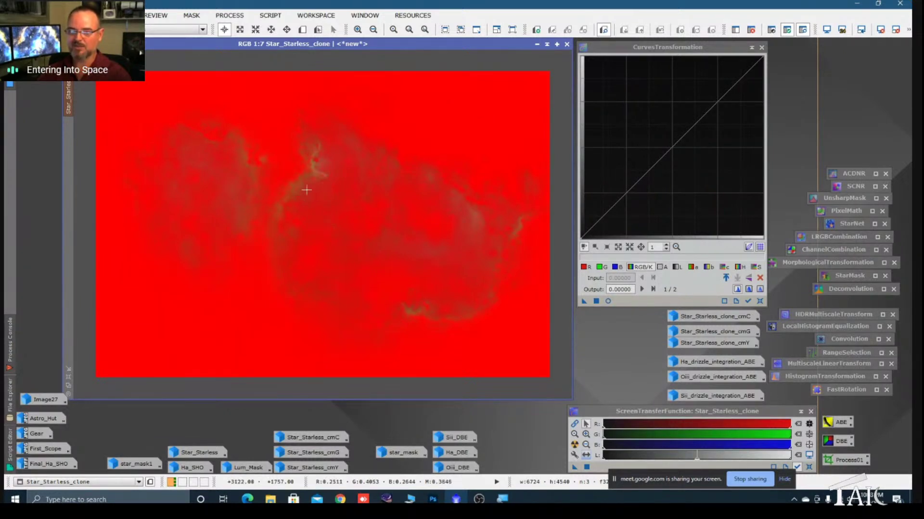
- Hide the red mask overlay on Star_Starless_clone while keeping the mask enabled
{"action": "right_click", "coordinate": [280, 190]}
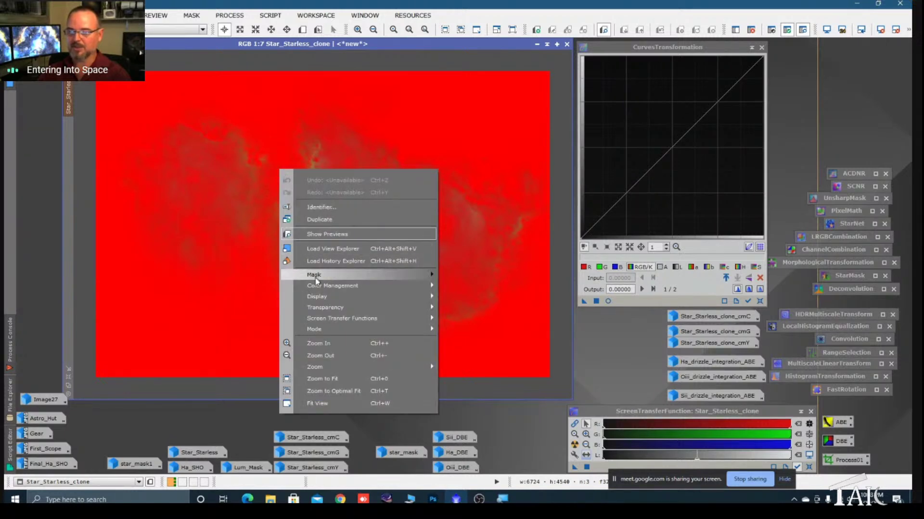
{"action": "mouse_move", "coordinate": [318, 279]}
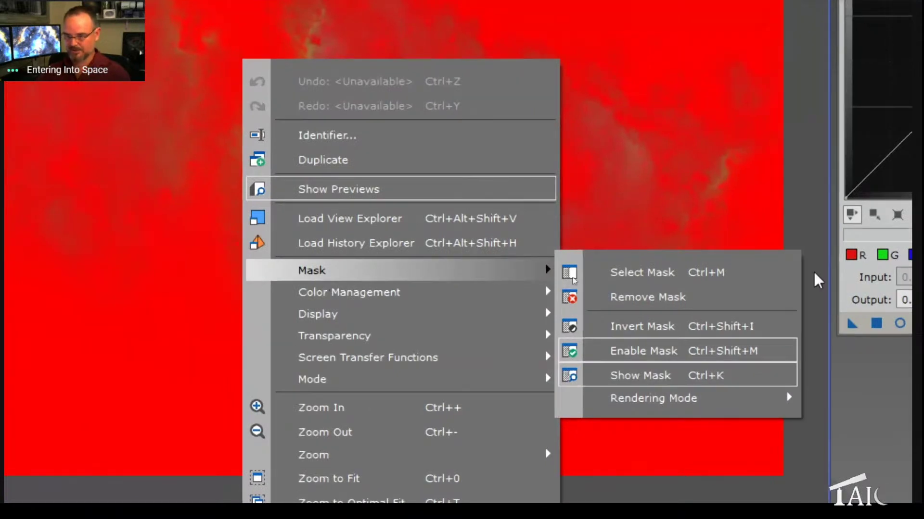
{"action": "left_click", "coordinate": [602, 380]}
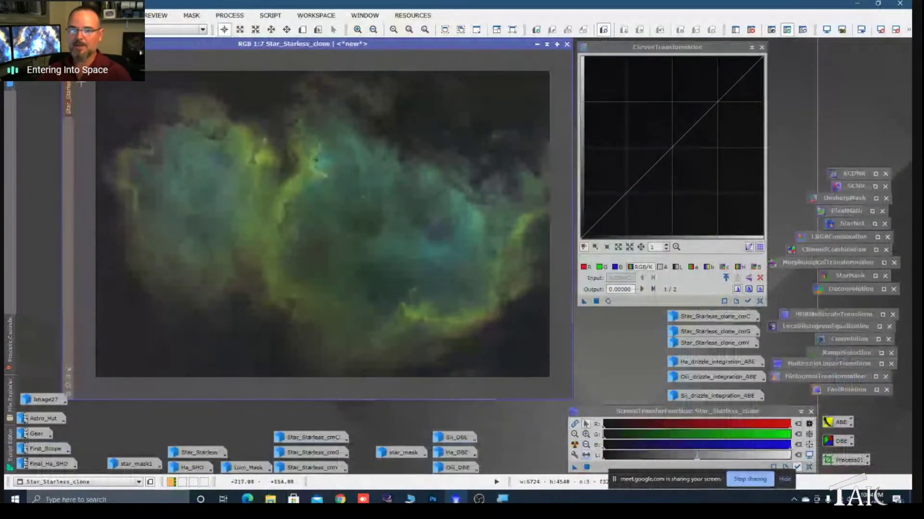
{"action": "mouse_move", "coordinate": [71, 92]}
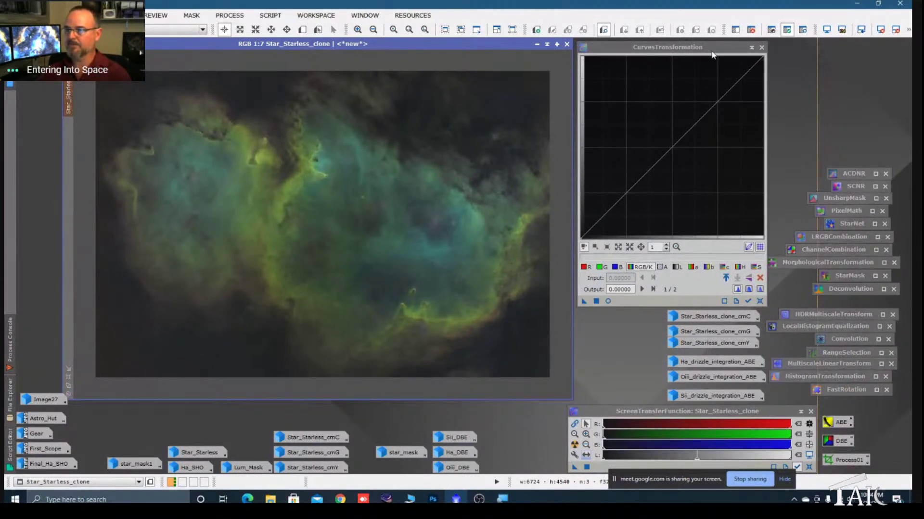
{"action": "left_click_drag", "start_coordinate": [722, 47], "coordinate": [748, 52]}
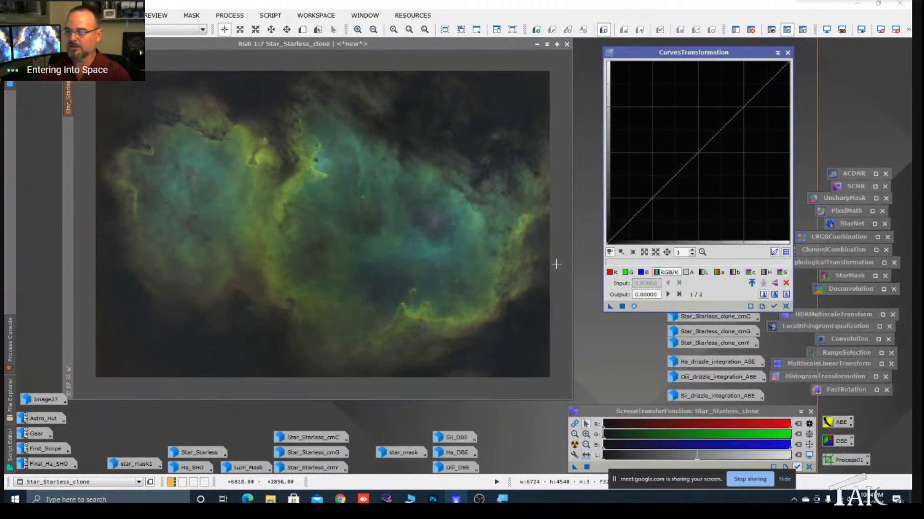
{"action": "left_click", "coordinate": [641, 273]}
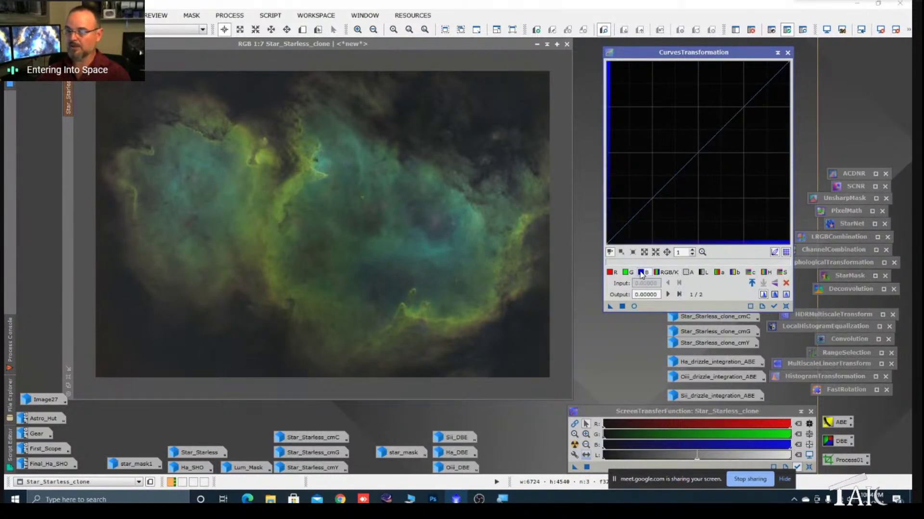
{"action": "left_click_drag", "start_coordinate": [729, 121], "coordinate": [701, 110]}
{"action": "left_click", "coordinate": [785, 306]}
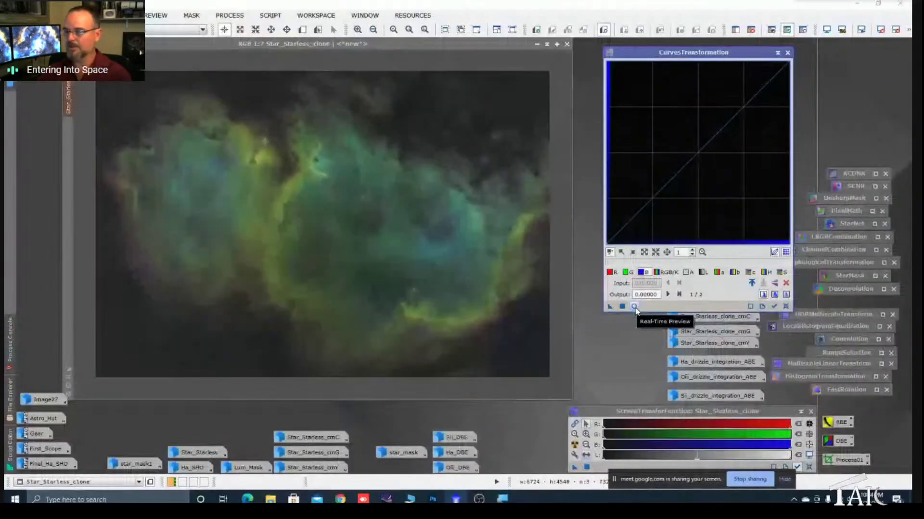
- Open a real-time preview for CurvesTransformation beside its dialog, and try lifting the RGB/K curve before resetting it
{"action": "left_click", "coordinate": [635, 307]}
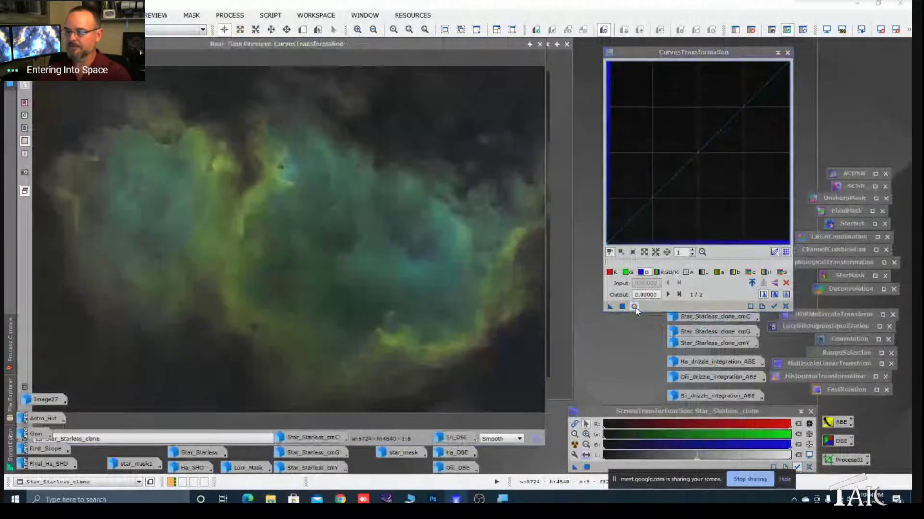
{"action": "left_click", "coordinate": [666, 272]}
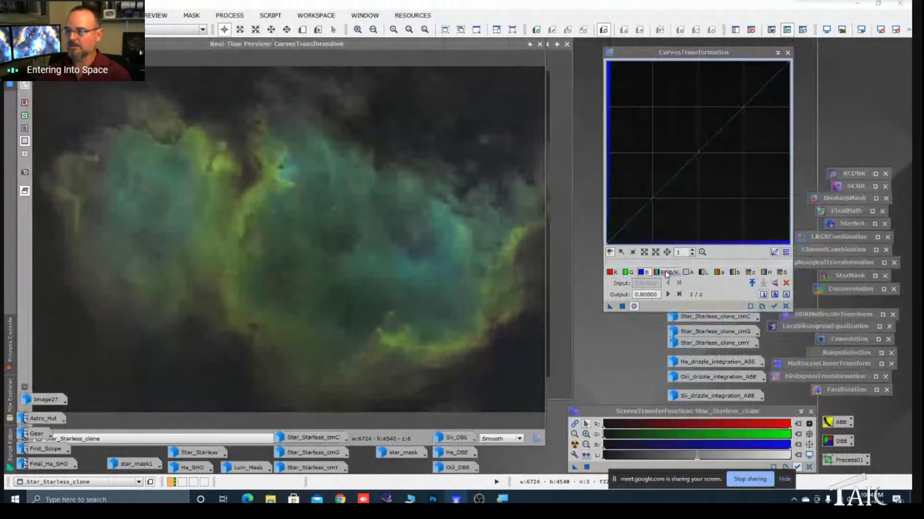
{"action": "left_click_drag", "start_coordinate": [716, 133], "coordinate": [693, 119]}
{"action": "left_click", "coordinate": [785, 307]}
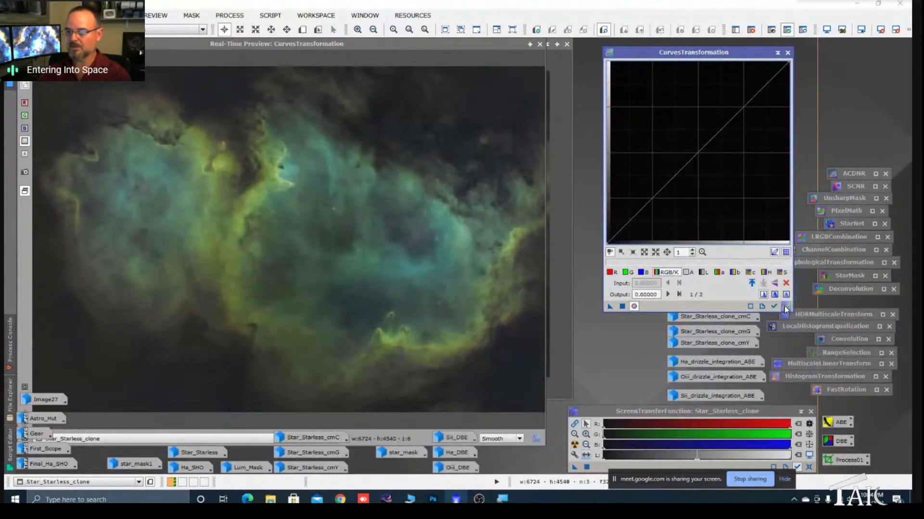
{"action": "left_click_drag", "start_coordinate": [492, 44], "coordinate": [509, 45]}
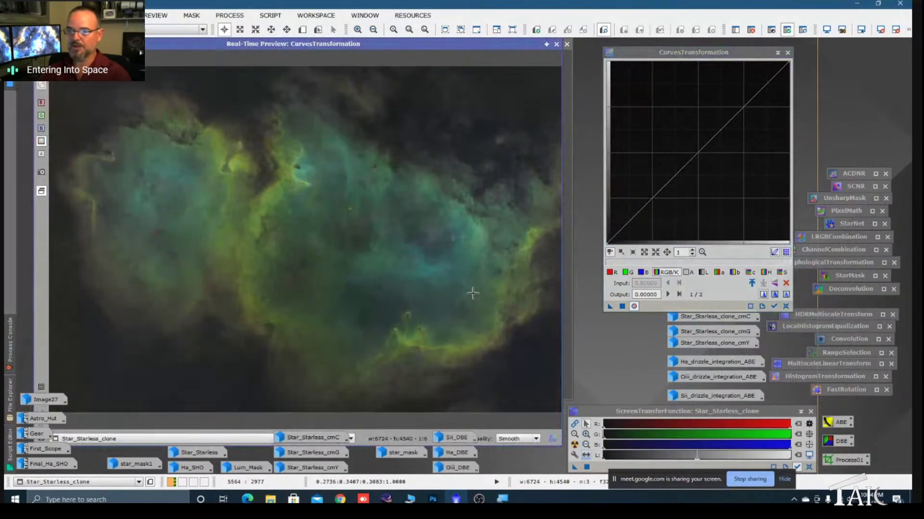
- Raise the blue curve strongly through the midtones, and lower the green and red curves slightly, with red input 0.61240 at output 0.57364
{"action": "left_click", "coordinate": [643, 274]}
{"action": "left_click_drag", "start_coordinate": [707, 144], "coordinate": [706, 111]}
{"action": "left_click", "coordinate": [625, 272]}
{"action": "left_click_drag", "start_coordinate": [725, 126], "coordinate": [718, 140]}
{"action": "left_click", "coordinate": [610, 272]}
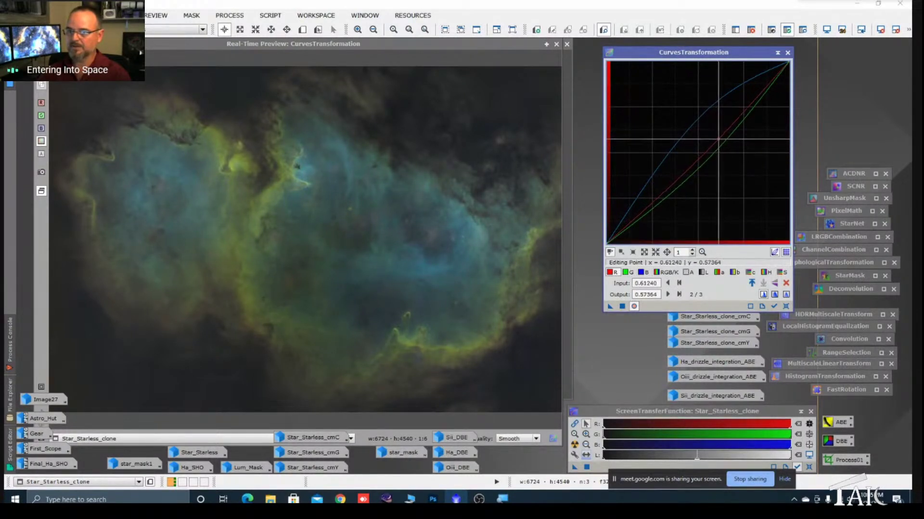
- Lift the RGB/K curve with a highlight point at about input 0.69, output 0.76, and a slightly raised shadow point
{"action": "left_click", "coordinate": [667, 273]}
{"action": "left_click", "coordinate": [736, 112]}
{"action": "left_click_drag", "start_coordinate": [737, 112], "coordinate": [732, 105]}
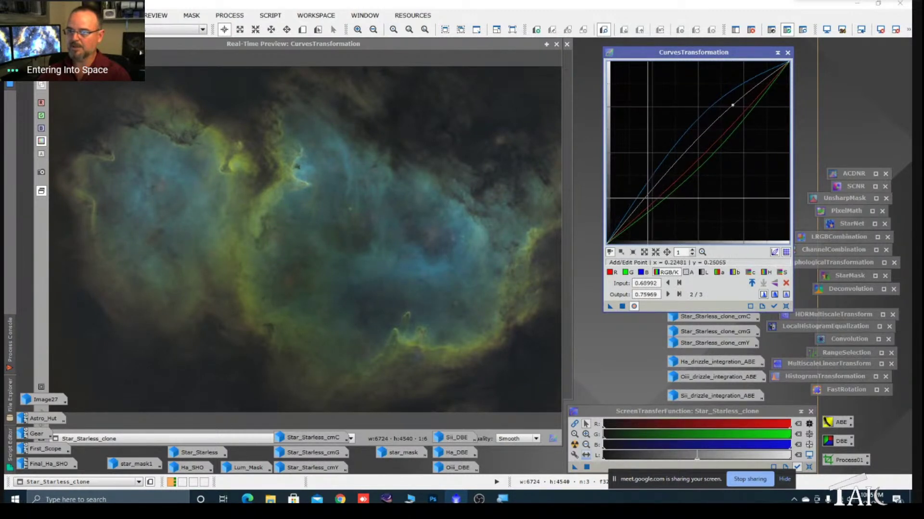
{"action": "left_click", "coordinate": [651, 200]}
{"action": "left_click_drag", "start_coordinate": [651, 199], "coordinate": [650, 197]}
- Lower the CIE b* curve to output 0.53747 at input 0.61499, and apply the curves to the masked Star_Starless_clone
{"action": "left_click", "coordinate": [732, 274]}
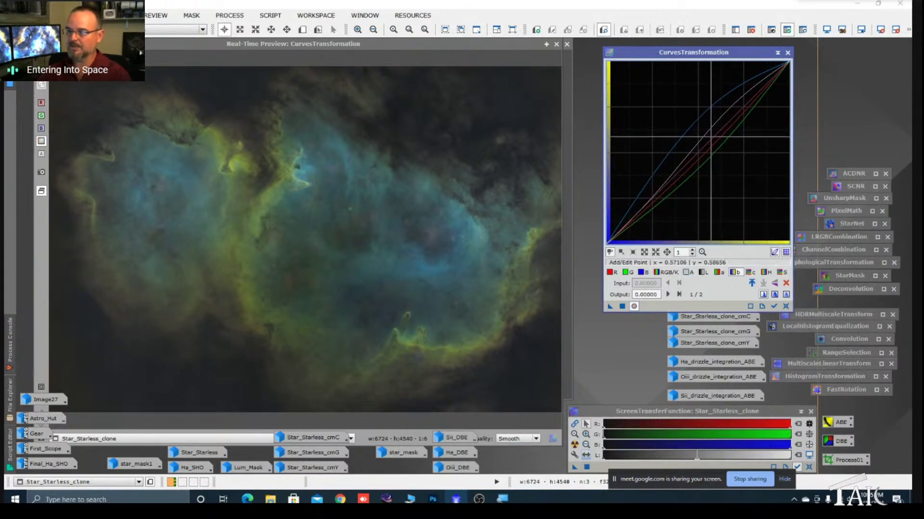
{"action": "left_click_drag", "start_coordinate": [712, 139], "coordinate": [720, 144]}
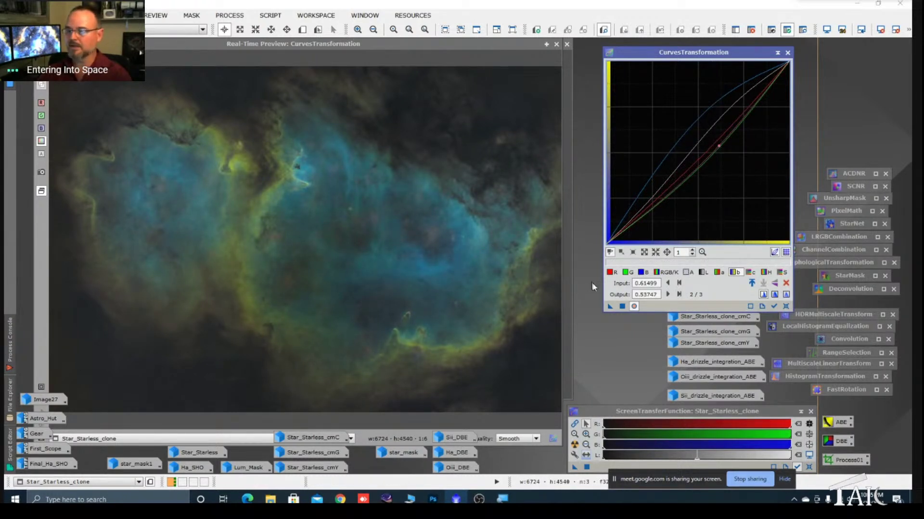
{"action": "left_click", "coordinate": [622, 307]}
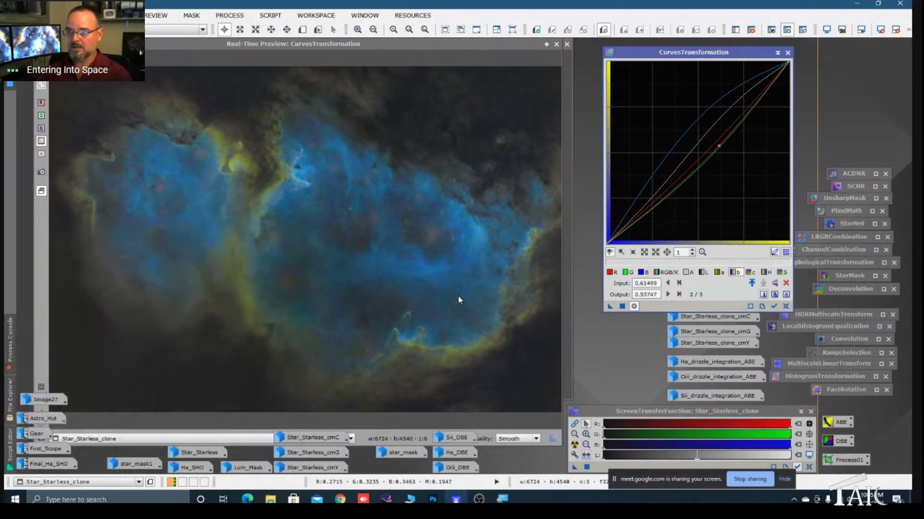
{"action": "left_click_drag", "start_coordinate": [491, 46], "coordinate": [324, 223]}
{"action": "double_click", "coordinate": [324, 222]}
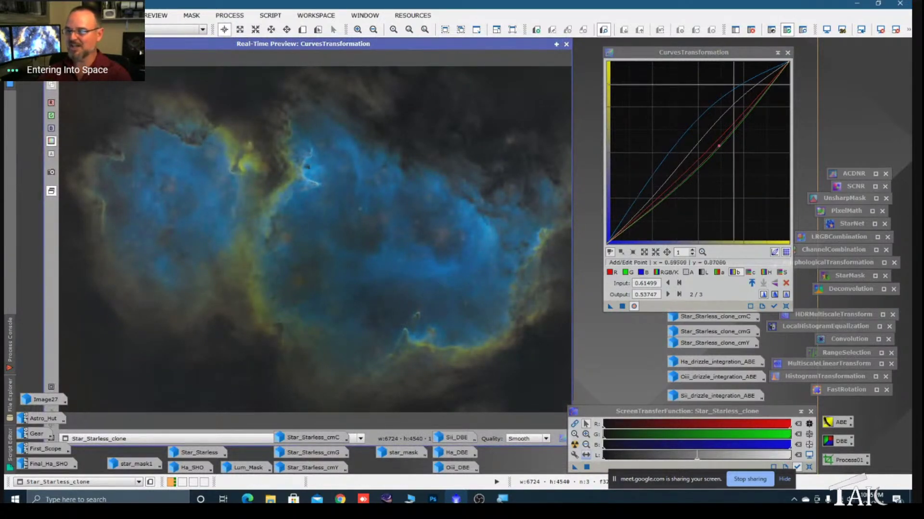
- Reset all curves in CurvesTransformation and close its real-time preview
{"action": "double_click", "coordinate": [384, 43]}
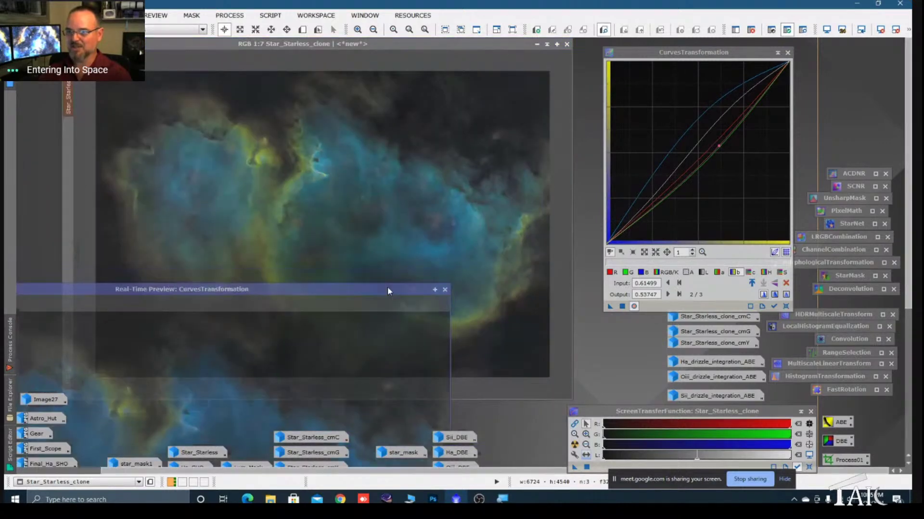
{"action": "left_click", "coordinate": [575, 177]}
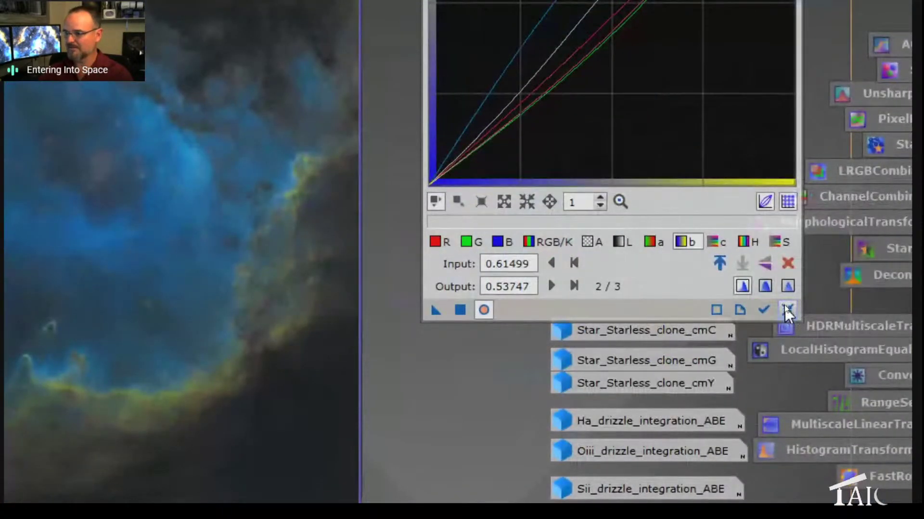
{"action": "left_click", "coordinate": [787, 310]}
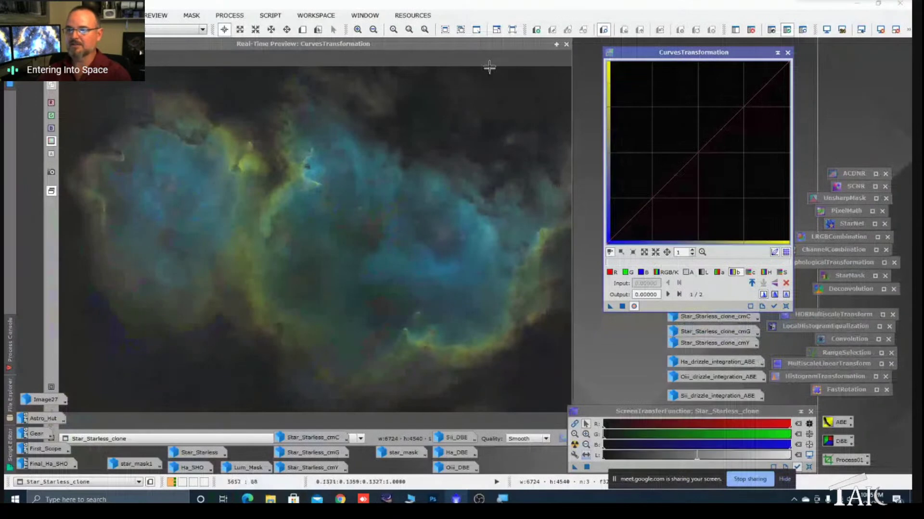
{"action": "mouse_move", "coordinate": [489, 44]}
{"action": "left_mouse_down"}
{"action": "mouse_move", "coordinate": [297, 124]}
{"action": "mouse_move", "coordinate": [384, 95]}
{"action": "mouse_move", "coordinate": [489, 41]}
{"action": "mouse_move", "coordinate": [494, 53]}
{"action": "left_mouse_up"}
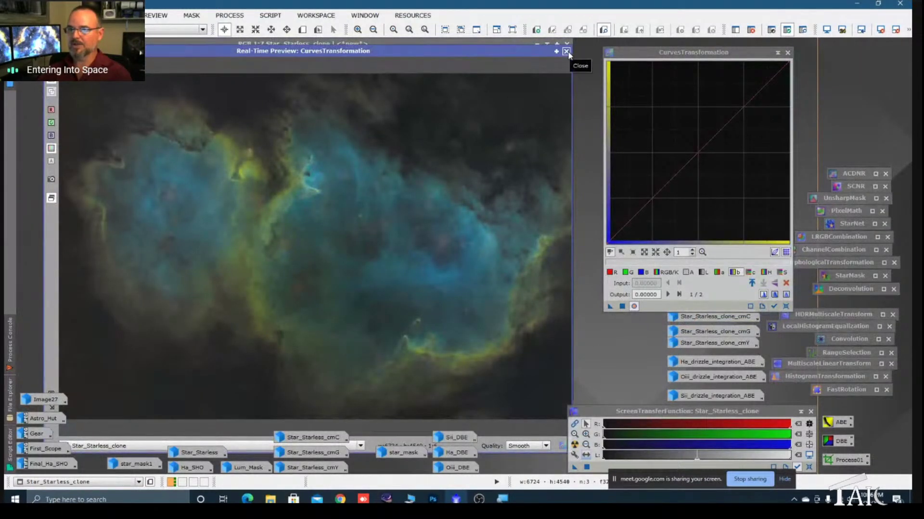
{"action": "left_click", "coordinate": [566, 52]}
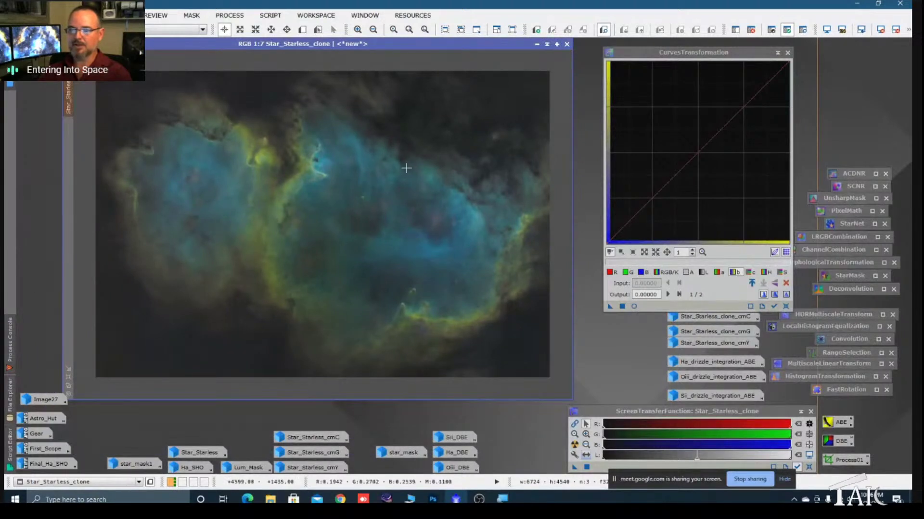
- Invert the mask on Star_Starless_clone and reopen the real-time preview for CurvesTransformation
{"action": "right_click", "coordinate": [287, 189]}
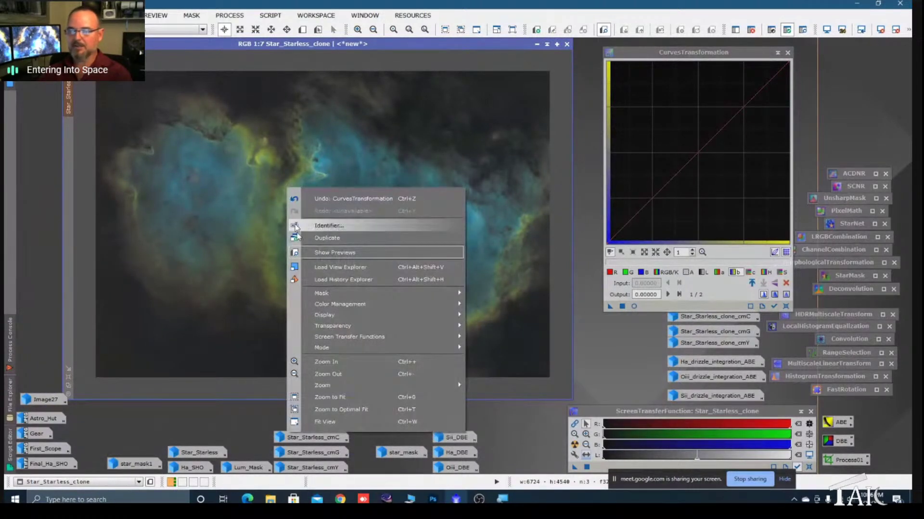
{"action": "mouse_move", "coordinate": [322, 293]}
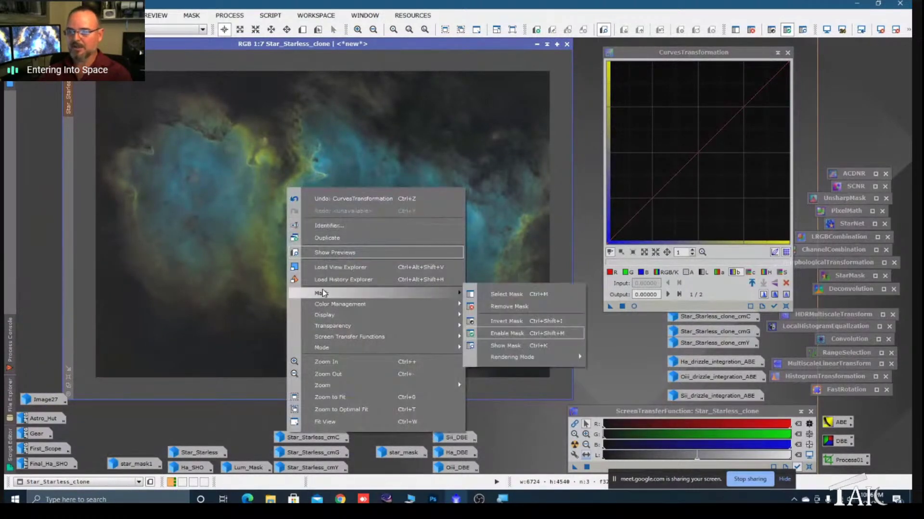
{"action": "left_click", "coordinate": [502, 324]}
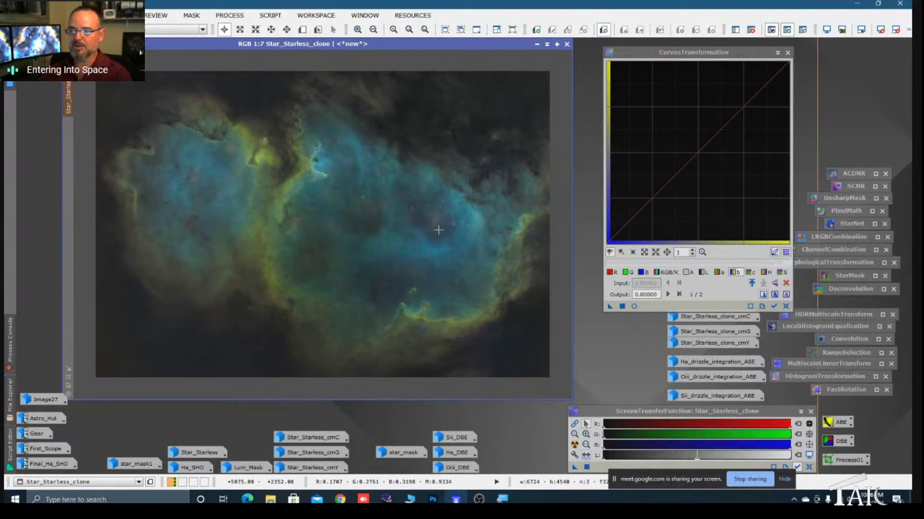
{"action": "left_click", "coordinate": [634, 307]}
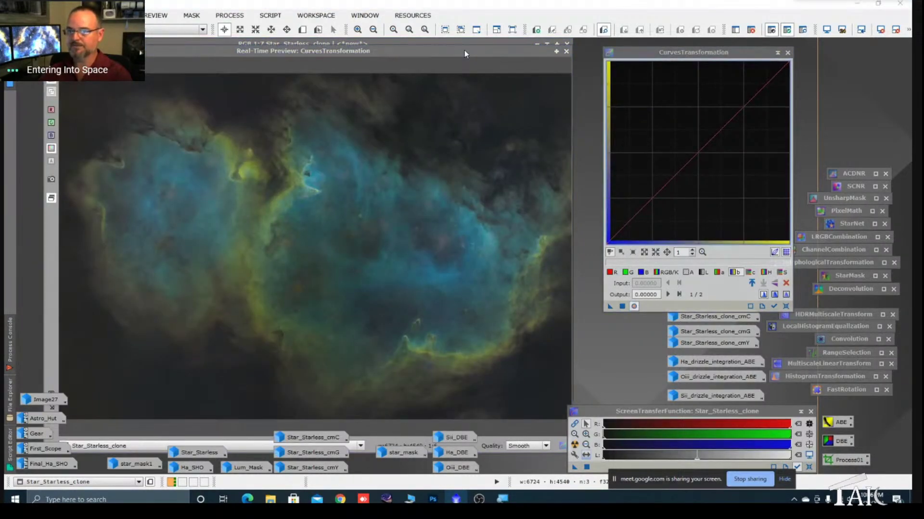
{"action": "left_click_drag", "start_coordinate": [542, 353], "coordinate": [601, 358]}
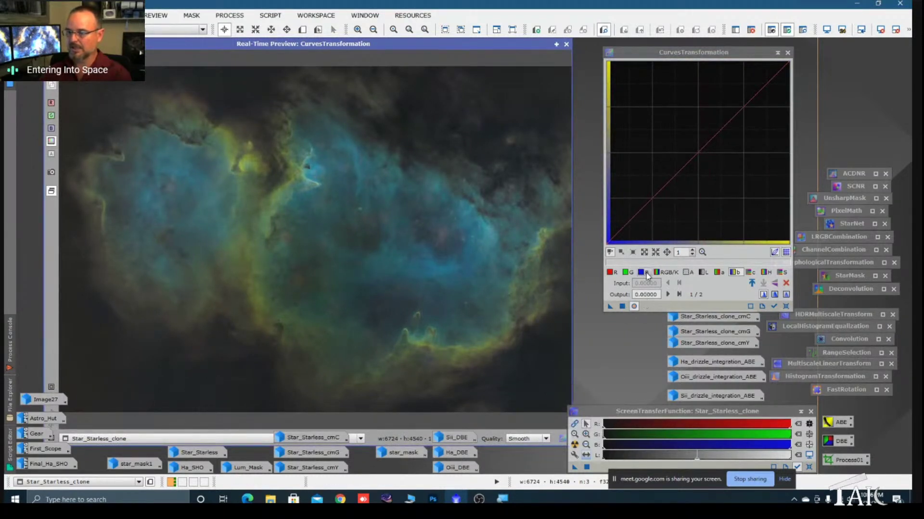
- Anchor the RGB/K curve at inputs 0.25065 and 0.50388, and lower the shadows to output 0.12145 at input 0.14987
{"action": "left_click", "coordinate": [666, 273]}
{"action": "left_click_drag", "start_coordinate": [542, 365], "coordinate": [548, 388]}
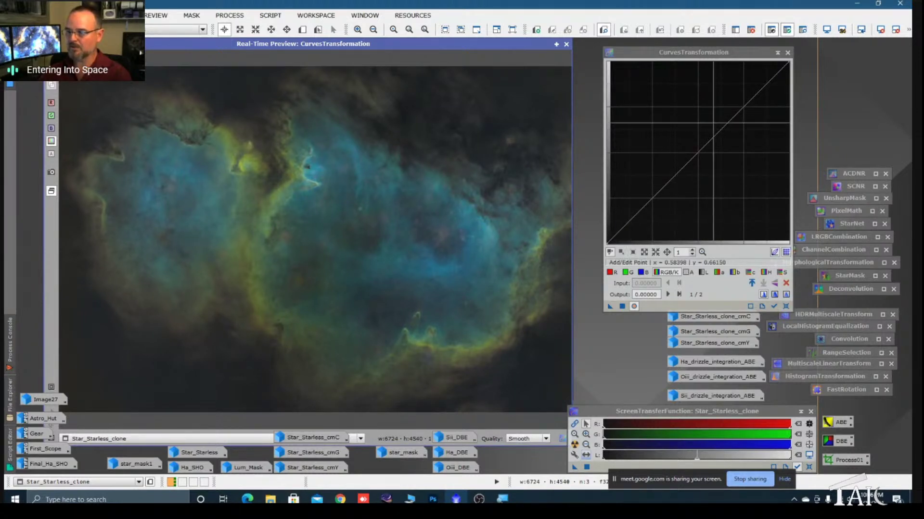
{"action": "left_click_drag", "start_coordinate": [543, 386], "coordinate": [535, 388]}
{"action": "mouse_move", "coordinate": [235, 384]}
{"action": "left_mouse_down"}
{"action": "mouse_move", "coordinate": [179, 392]}
{"action": "mouse_move", "coordinate": [95, 372]}
{"action": "mouse_move", "coordinate": [156, 326]}
{"action": "mouse_move", "coordinate": [220, 300]}
{"action": "left_mouse_up"}
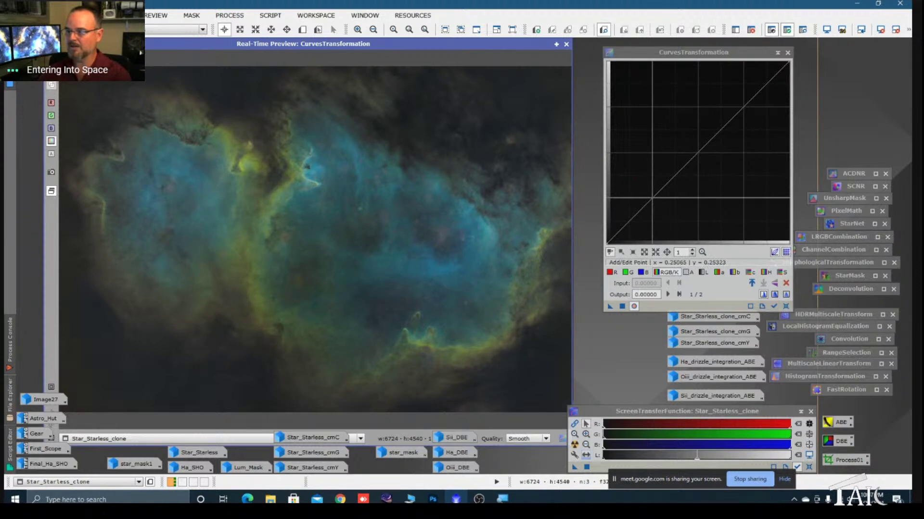
{"action": "left_click_drag", "start_coordinate": [544, 373], "coordinate": [553, 358]}
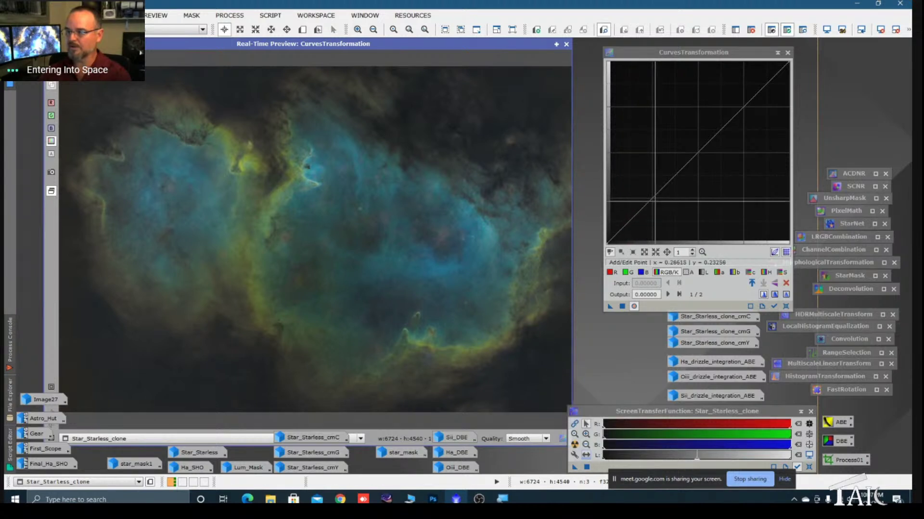
{"action": "left_click", "coordinate": [652, 197]}
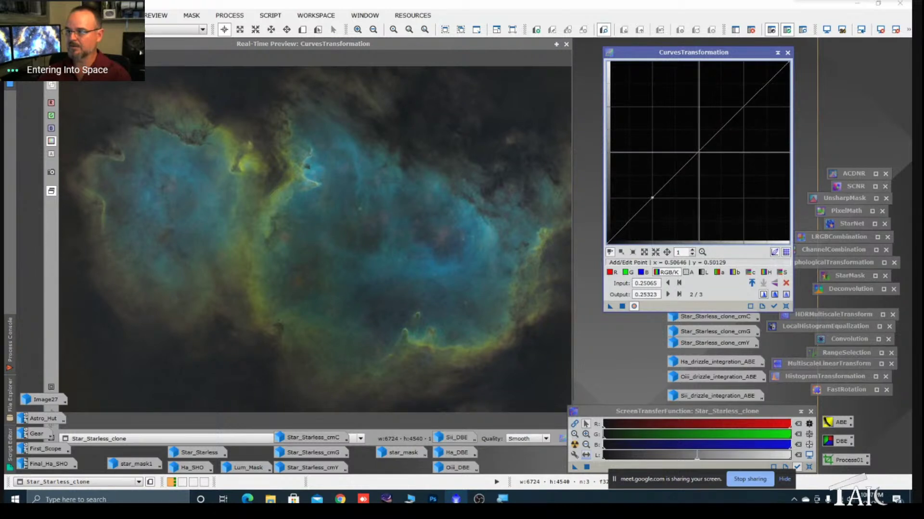
{"action": "left_click", "coordinate": [698, 153]}
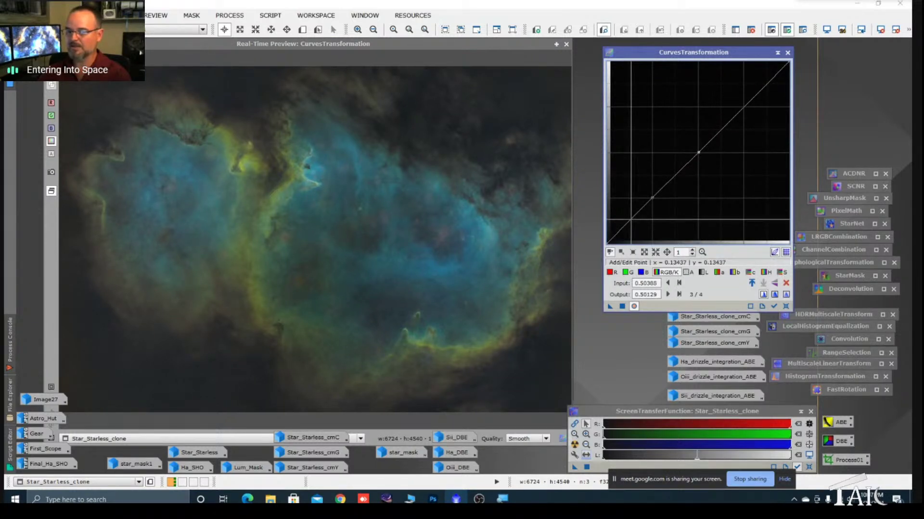
{"action": "left_click_drag", "start_coordinate": [631, 219], "coordinate": [633, 222]}
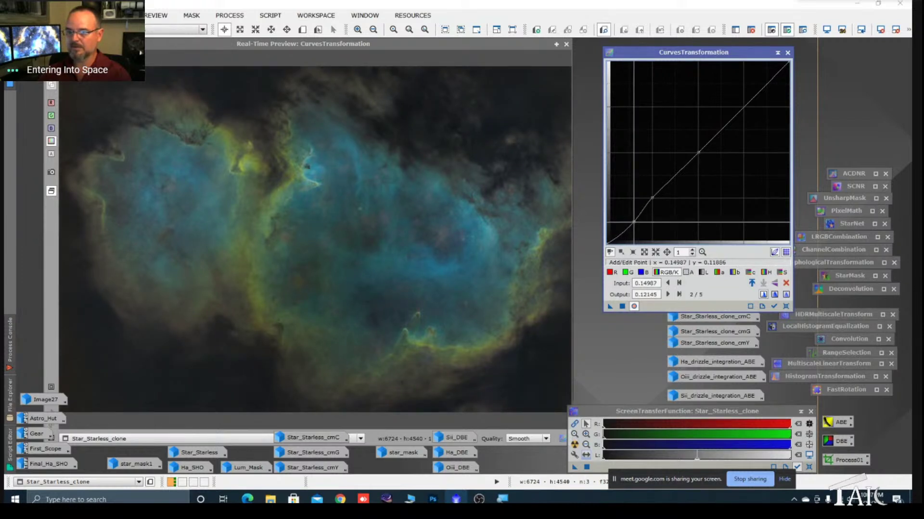
- Apply the shadow-darkening curve to Star_Starless_clone, reset CurvesTransformation and close the real-time preview
{"action": "left_click", "coordinate": [623, 307]}
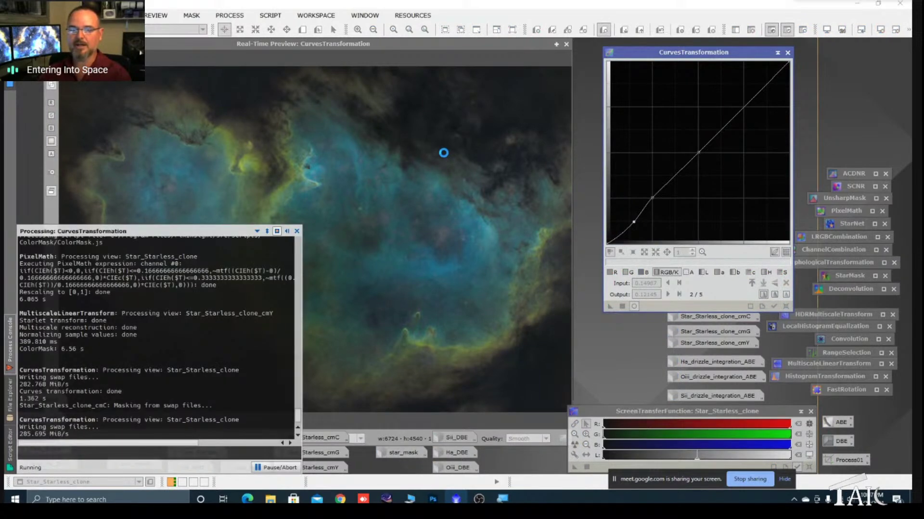
{"action": "left_click", "coordinate": [785, 307]}
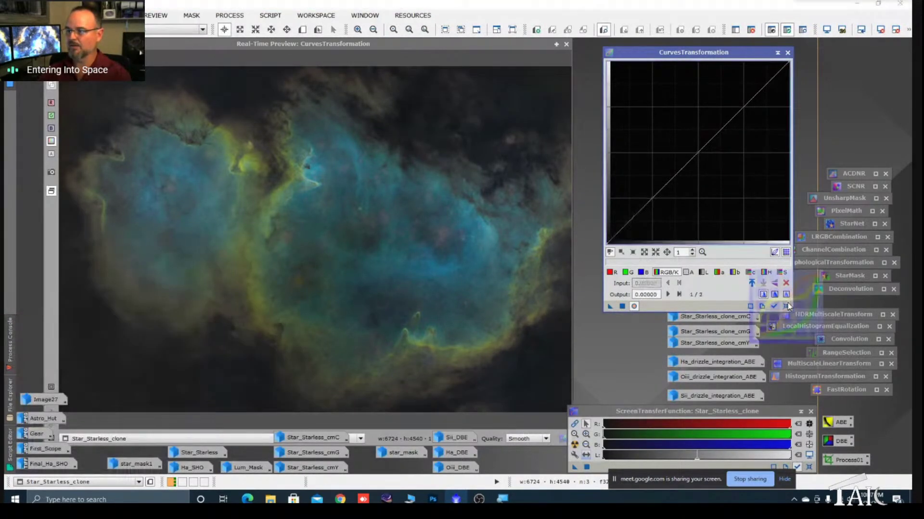
{"action": "left_click", "coordinate": [566, 44]}
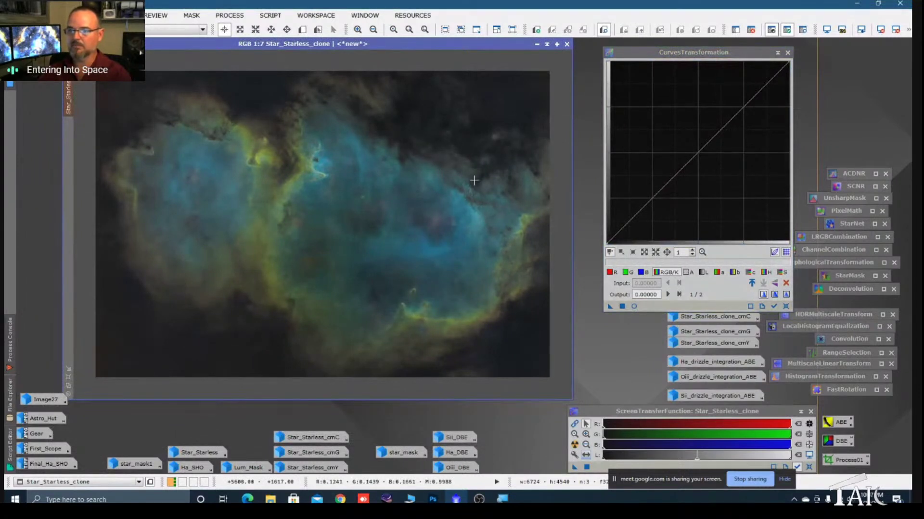
- Apply Star_Starless_clone_cmG as the mask on Star_Starless_clone, and minimize the mask image again
{"action": "left_click", "coordinate": [724, 333]}
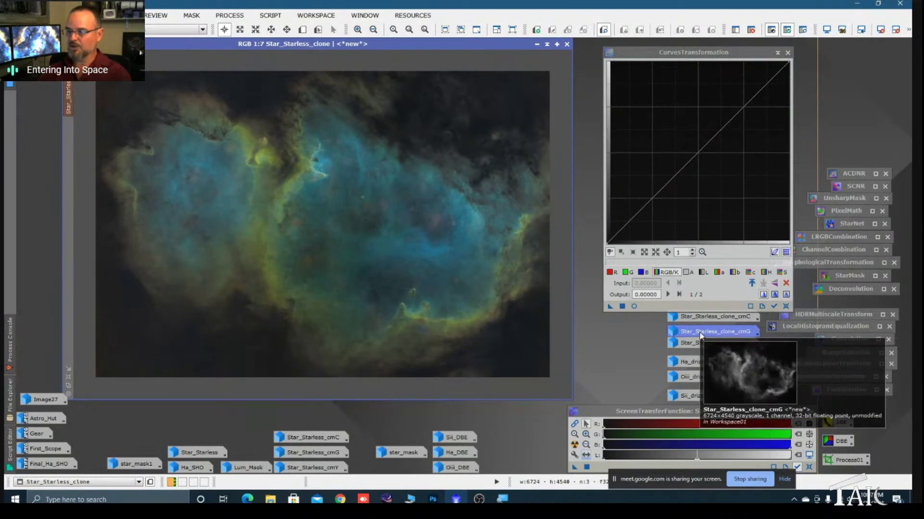
{"action": "double_click", "coordinate": [725, 333]}
{"action": "left_click_drag", "start_coordinate": [528, 57], "coordinate": [338, 86]}
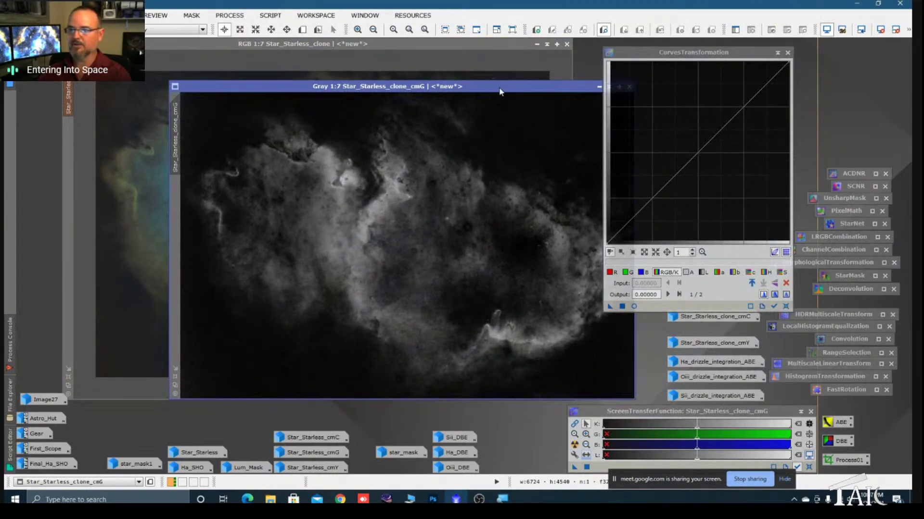
{"action": "left_click_drag", "start_coordinate": [594, 89], "coordinate": [453, 93]}
{"action": "left_click", "coordinate": [458, 87]}
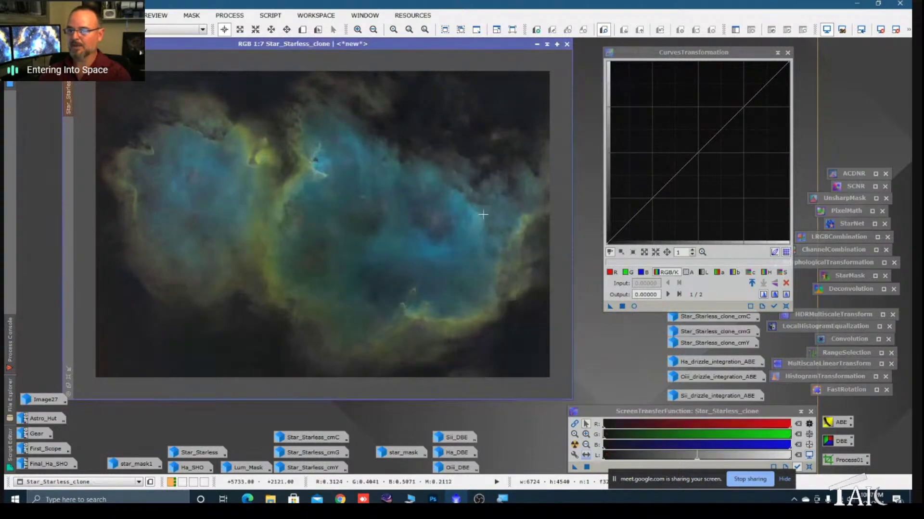
- With the real-time preview open, raise red to 0.80103 at input 0.60207, and lower green to 0.62532 at 0.68217 and blue to 0.56589 at 0.65375
{"action": "left_click", "coordinate": [634, 307]}
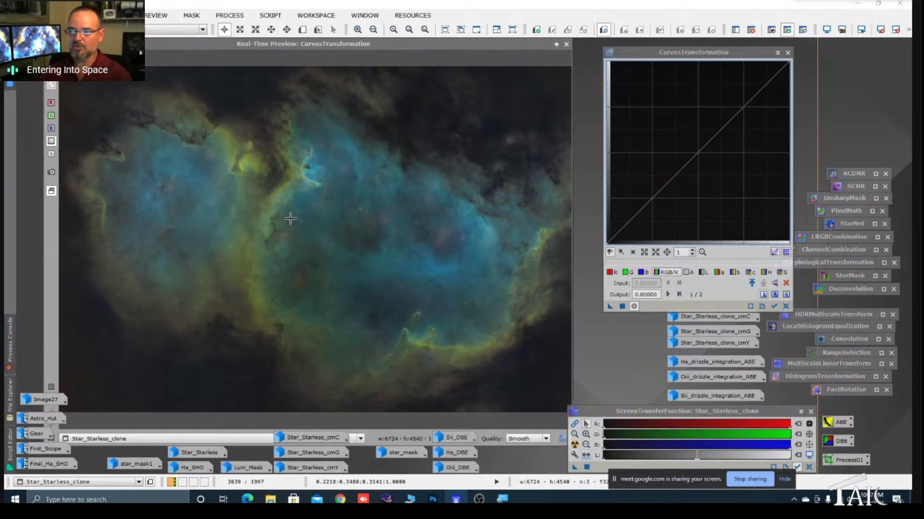
{"action": "left_click", "coordinate": [610, 273]}
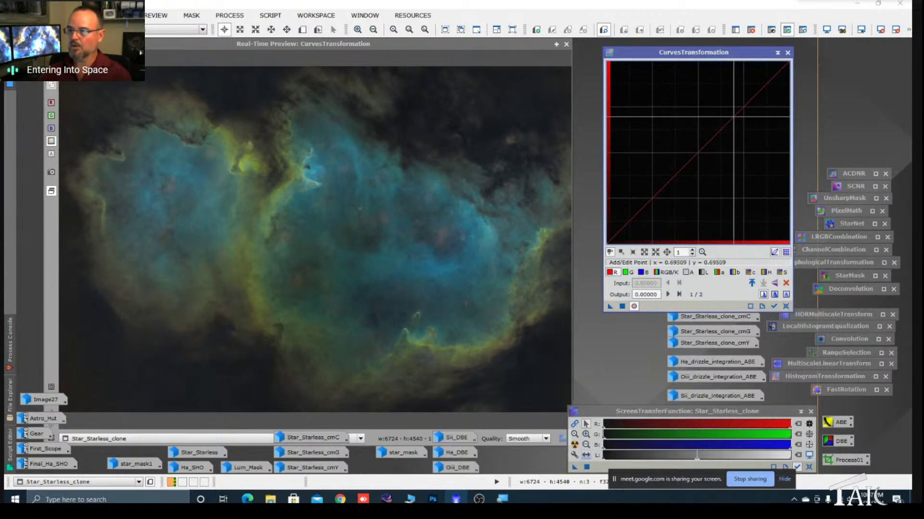
{"action": "left_click_drag", "start_coordinate": [733, 116], "coordinate": [716, 96]}
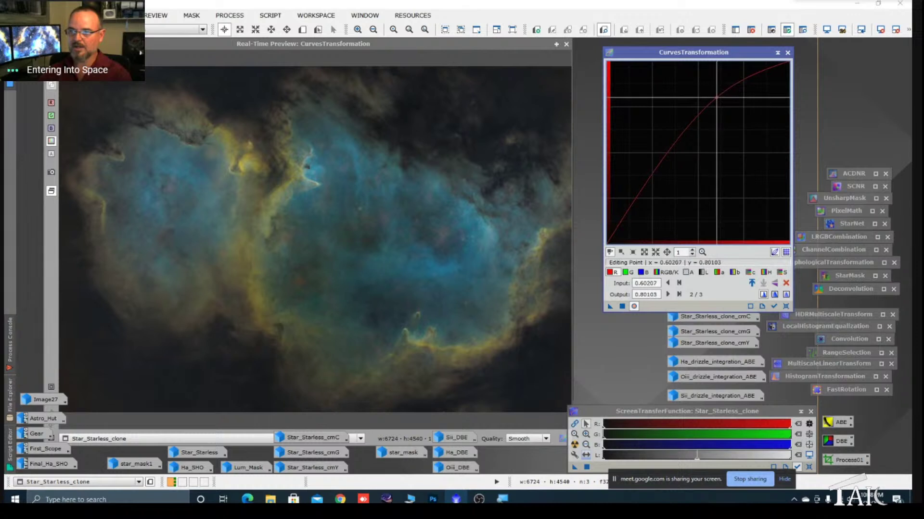
{"action": "left_click", "coordinate": [628, 273]}
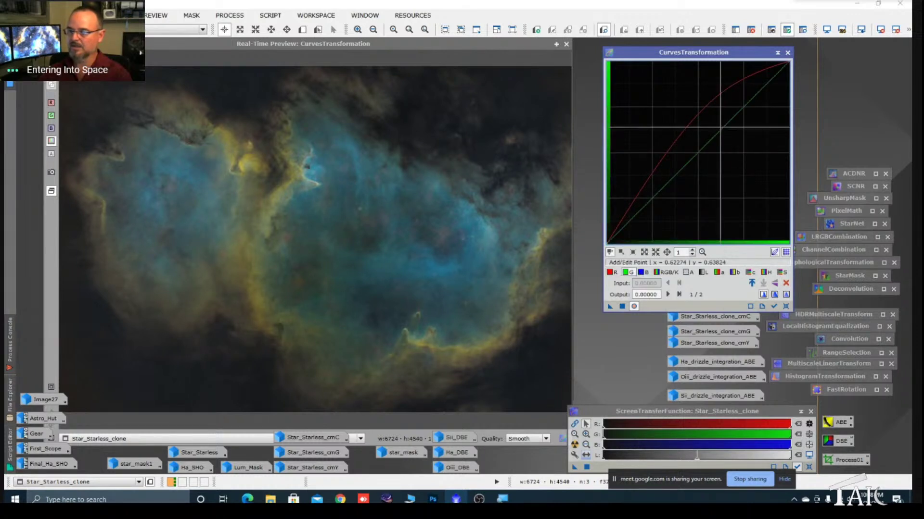
{"action": "left_click_drag", "start_coordinate": [729, 127], "coordinate": [731, 130]}
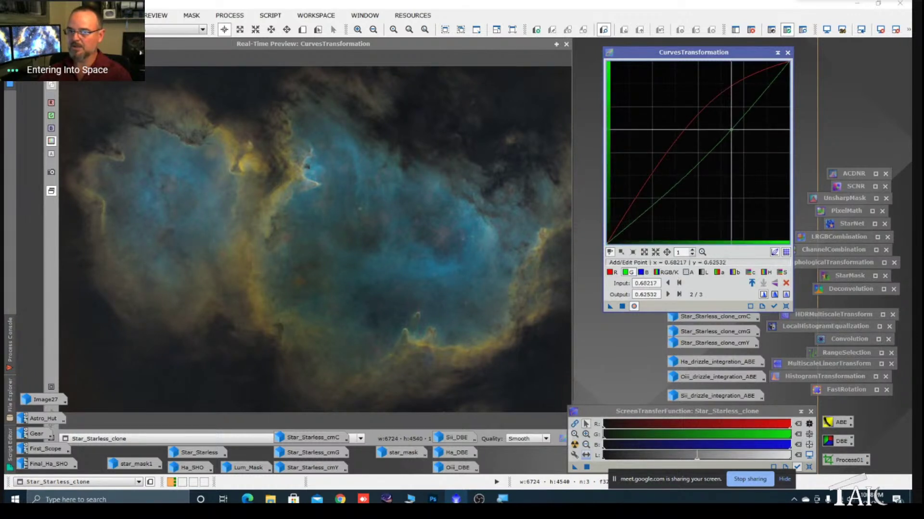
{"action": "left_click", "coordinate": [644, 273]}
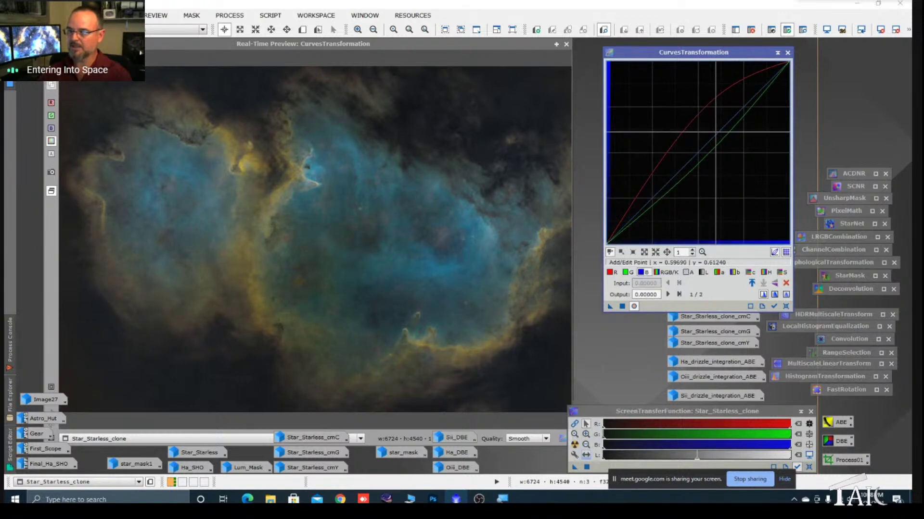
{"action": "left_click_drag", "start_coordinate": [716, 131], "coordinate": [726, 140]}
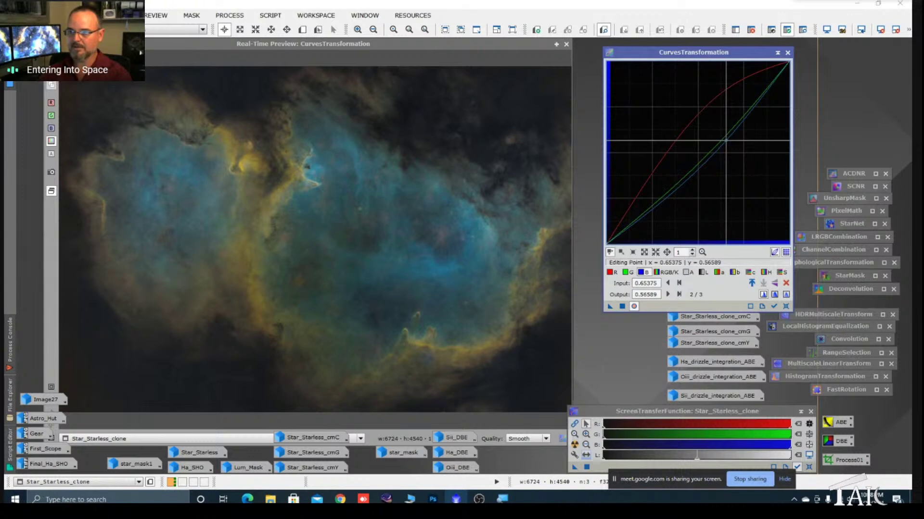
- Raise the RGB/K highlights, hold the shadows at input 0.24289, output 0.25065, and lift the CIE c* curve to 0.68217 at input 0.62791
{"action": "left_click", "coordinate": [667, 273]}
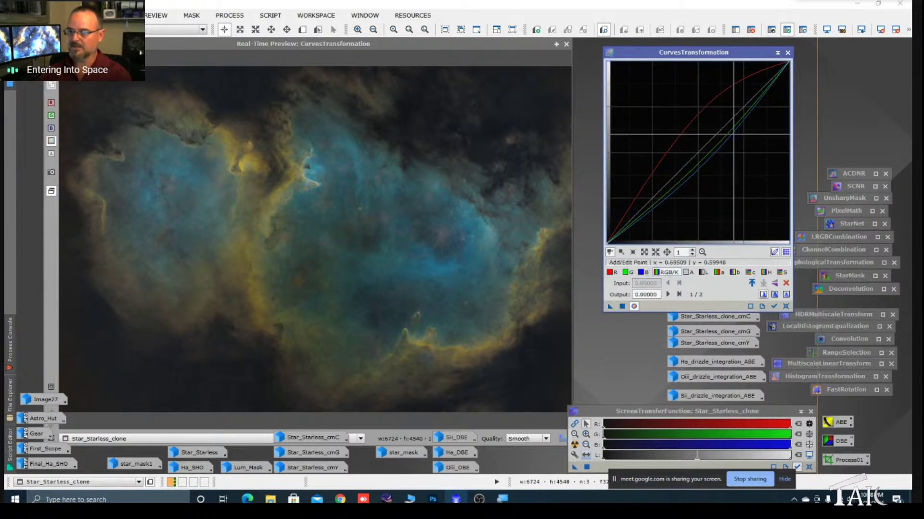
{"action": "left_click_drag", "start_coordinate": [726, 124], "coordinate": [726, 105]}
{"action": "left_click_drag", "start_coordinate": [649, 182], "coordinate": [651, 198]}
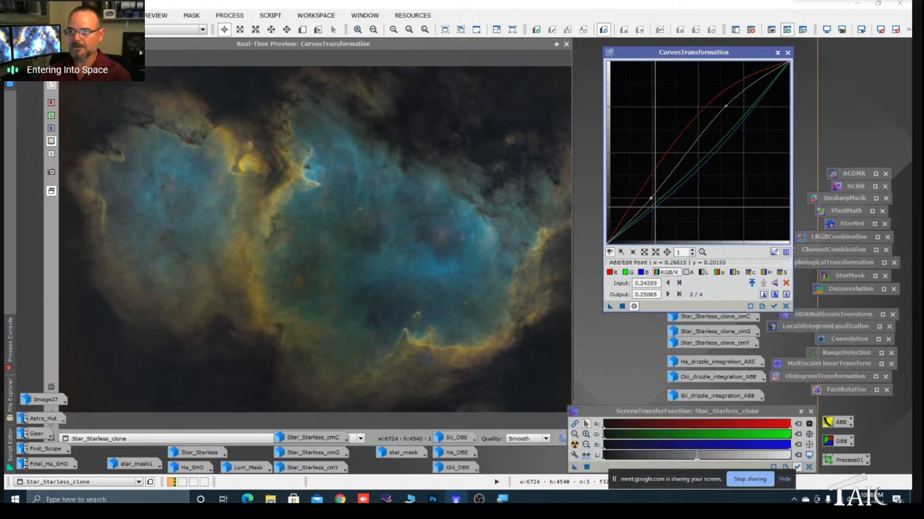
{"action": "left_click", "coordinate": [749, 273]}
{"action": "left_click_drag", "start_coordinate": [720, 125], "coordinate": [721, 119]}
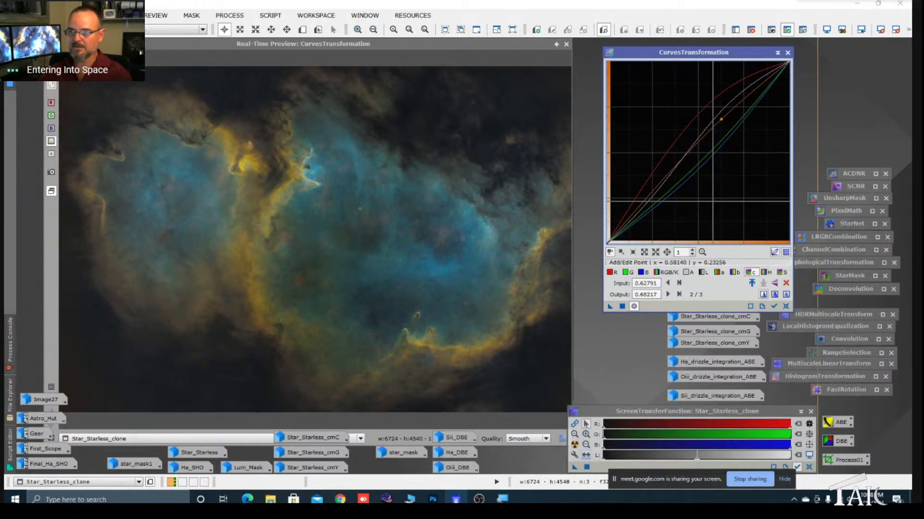
- Apply the combined color curves to Star_Starless_clone through the green mask, reset CurvesTransformation and close the preview
{"action": "left_click", "coordinate": [623, 308]}
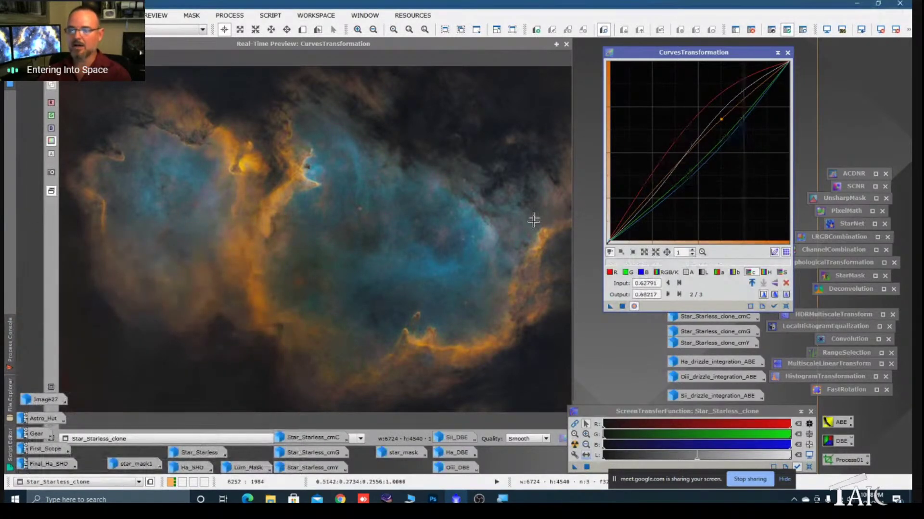
{"action": "left_click", "coordinate": [786, 307]}
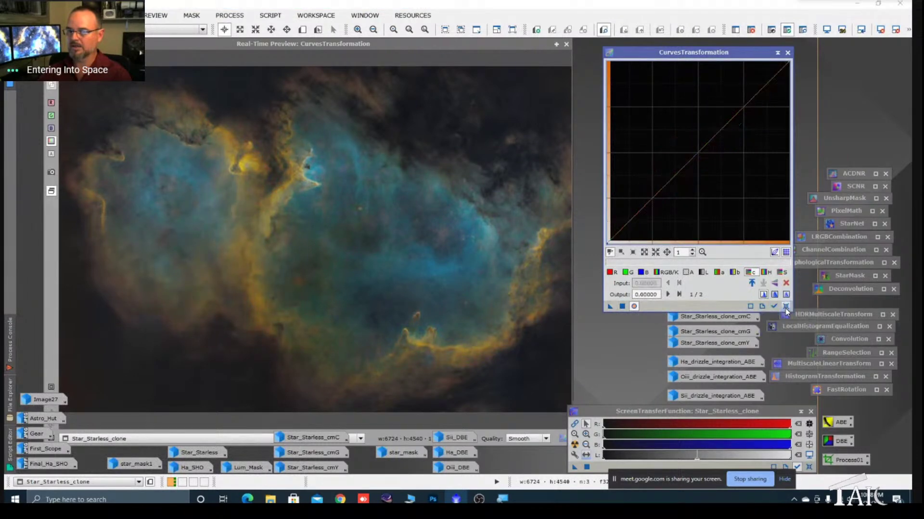
{"action": "left_click", "coordinate": [566, 44]}
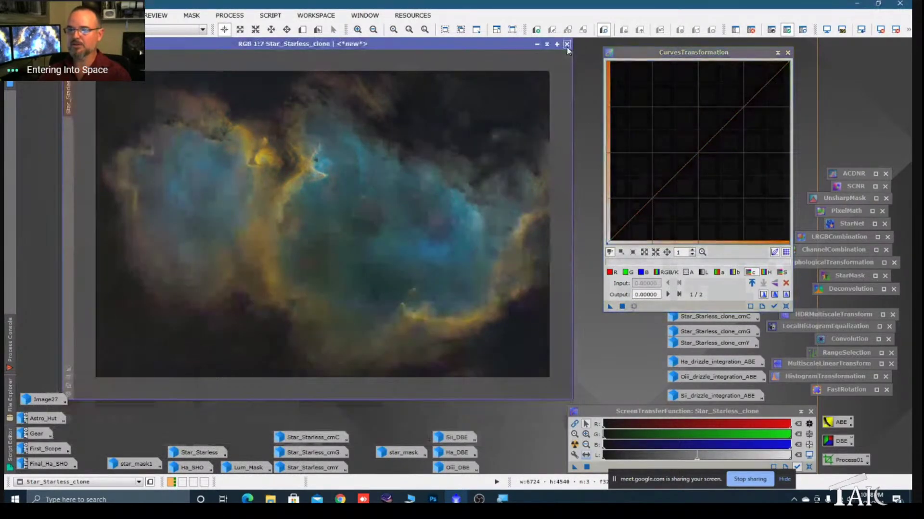
- Apply Star_Starless_clone_cmY as the mask on Star_Starless_clone, and minimize the mask image again
{"action": "double_click", "coordinate": [721, 344]}
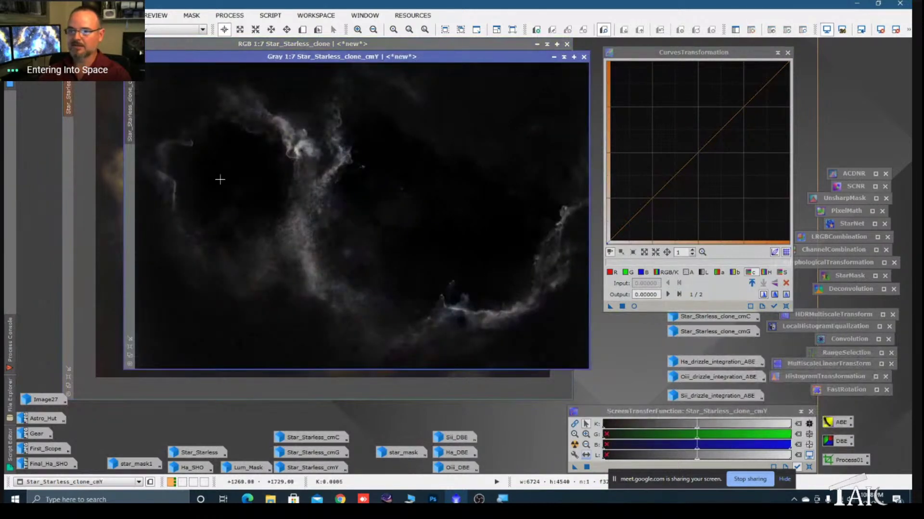
{"action": "left_click_drag", "start_coordinate": [133, 102], "coordinate": [106, 122]}
{"action": "left_click_drag", "start_coordinate": [69, 166], "coordinate": [68, 166]}
{"action": "left_click_drag", "start_coordinate": [496, 60], "coordinate": [483, 73]}
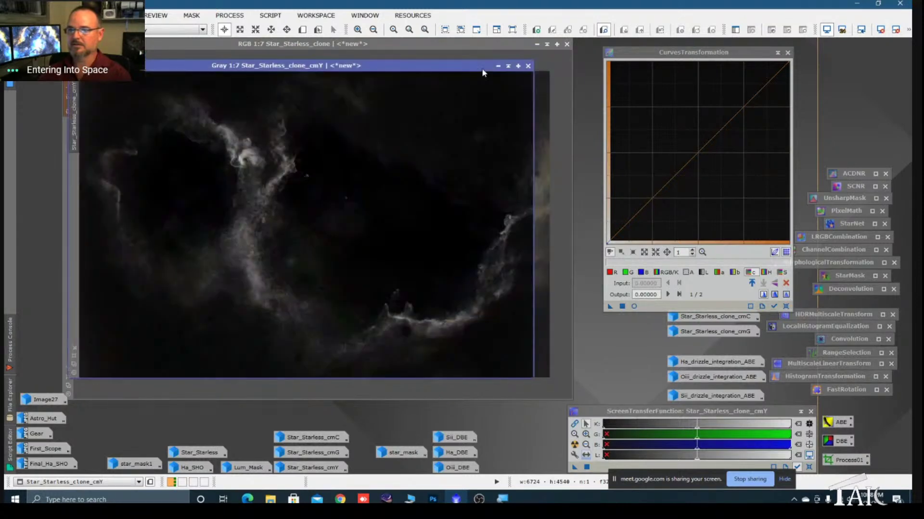
{"action": "left_click", "coordinate": [498, 67]}
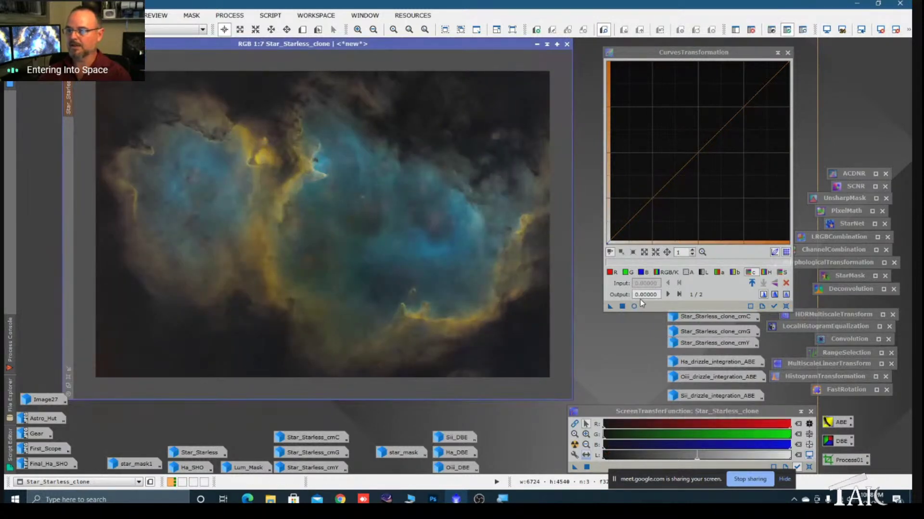
- With the real-time preview open, raise the RGB/K highlights, lift red to 0.79328 at input 0.64858, and set CIE c* to 0.65116 at 0.64341
{"action": "left_click", "coordinate": [634, 307]}
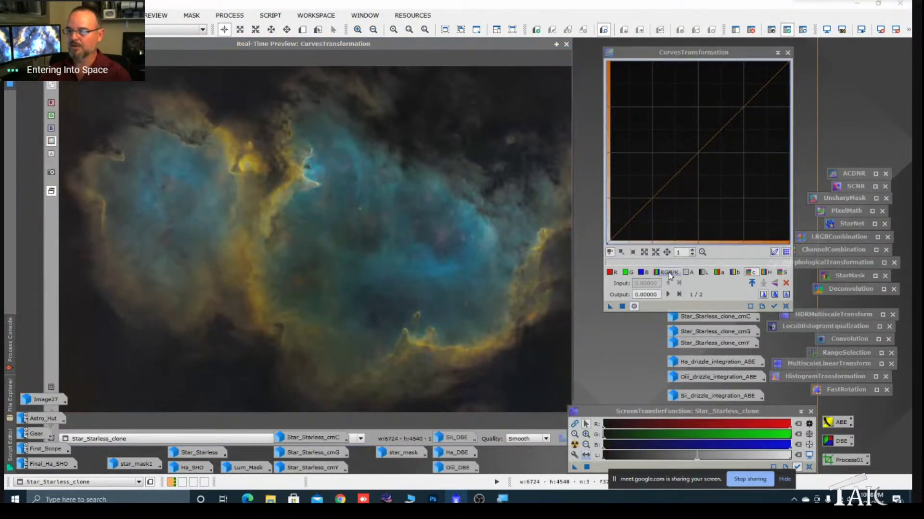
{"action": "left_click", "coordinate": [668, 273]}
{"action": "left_click_drag", "start_coordinate": [738, 112], "coordinate": [731, 102]}
{"action": "left_click", "coordinate": [610, 272]}
{"action": "left_click_drag", "start_coordinate": [735, 114], "coordinate": [725, 98]}
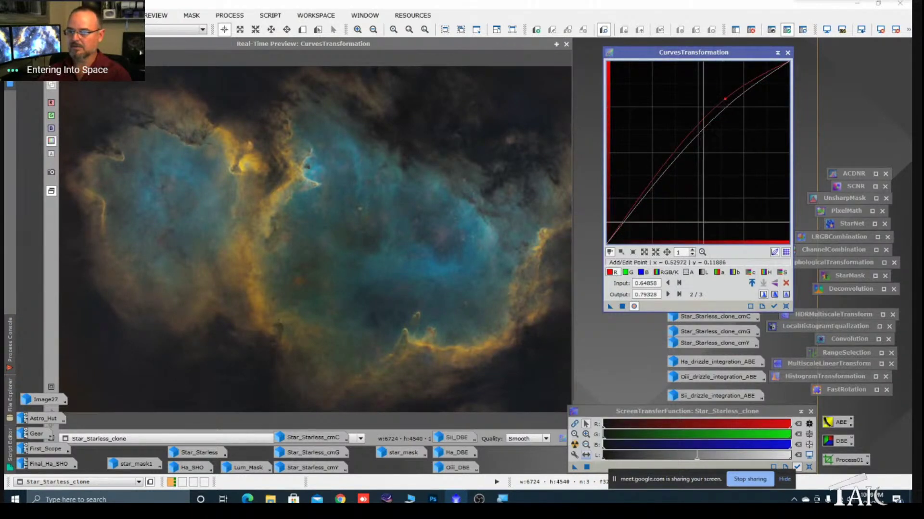
{"action": "left_click", "coordinate": [749, 272]}
{"action": "left_click", "coordinate": [724, 124]}
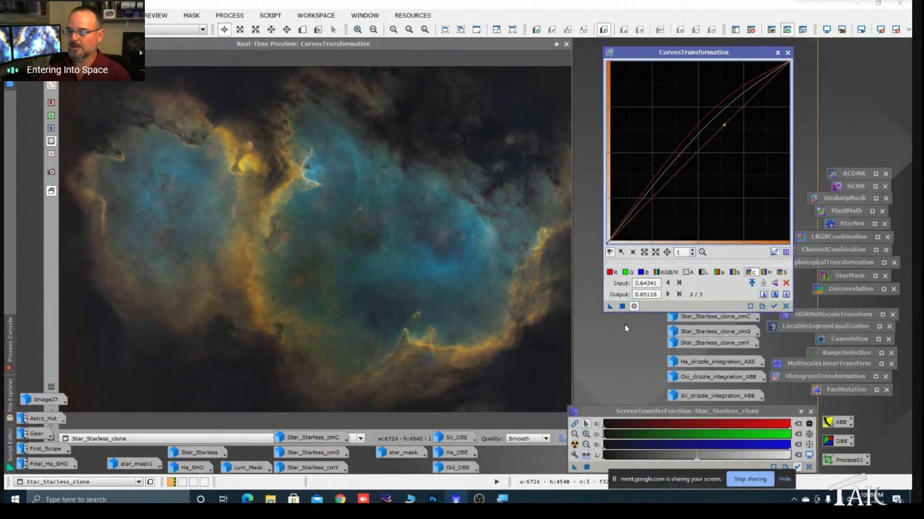
- Apply the curves to Star_Starless_clone through the yellow mask, reset CurvesTransformation and close the real-time preview
{"action": "left_click", "coordinate": [621, 307]}
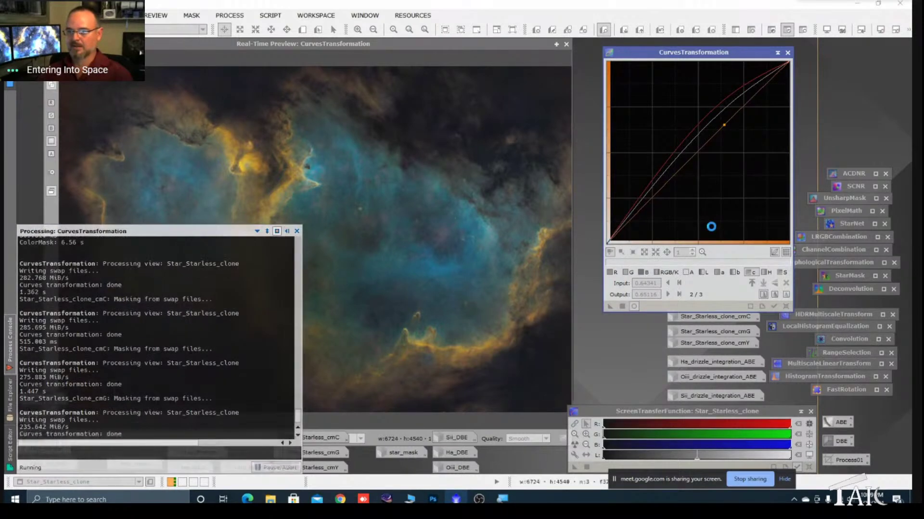
{"action": "left_click", "coordinate": [785, 306]}
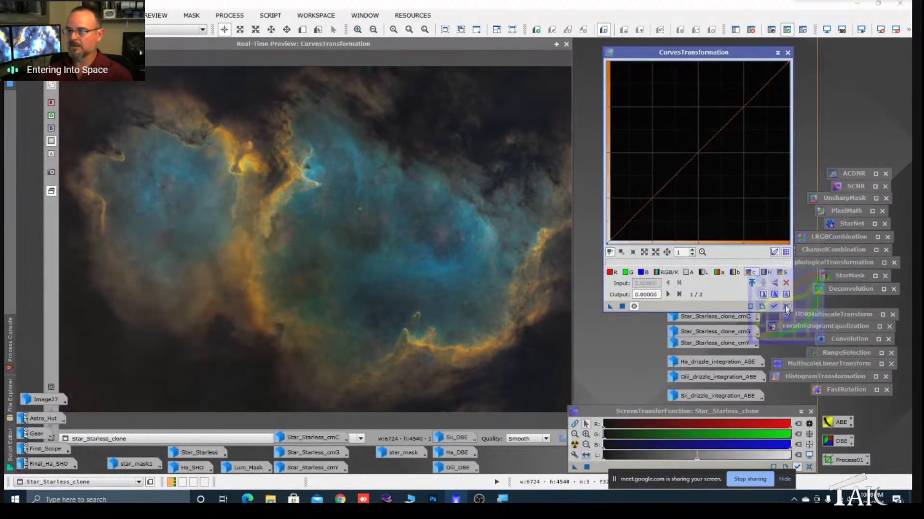
{"action": "left_click", "coordinate": [566, 44]}
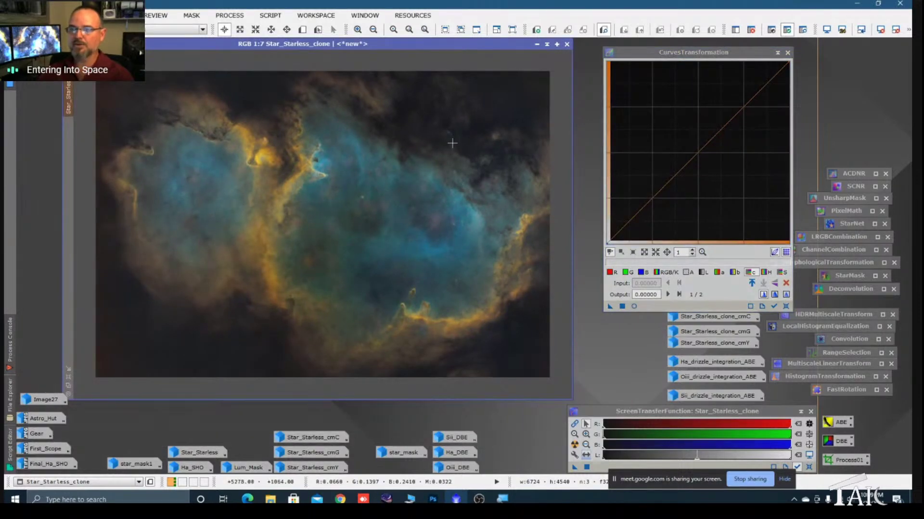
- Examine the nebula's central pillars, cyan interior and yellow rims in Star_Starless_clone at several zoom levels up to 1:1
{"action": "scroll", "coordinate": [290, 145], "scroll_direction": "up", "scroll_amount": 2}
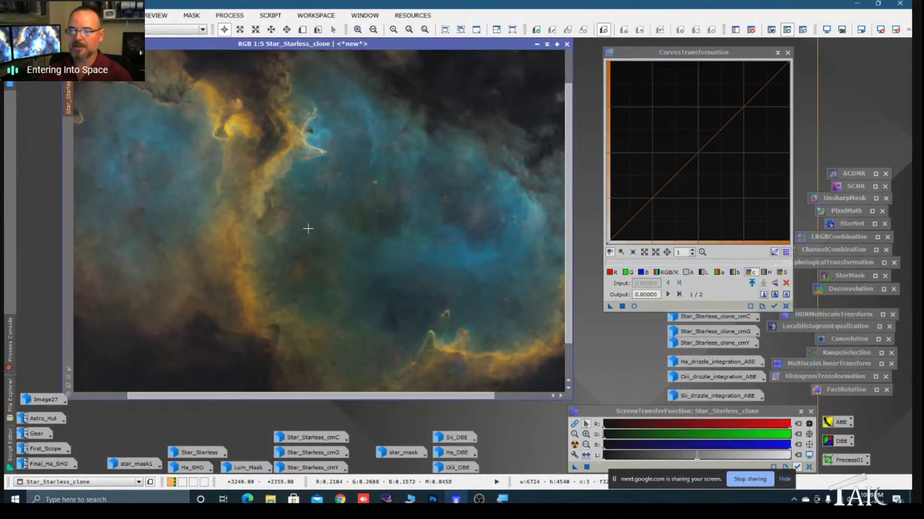
{"action": "scroll", "coordinate": [281, 204], "scroll_direction": "up", "scroll_amount": 3}
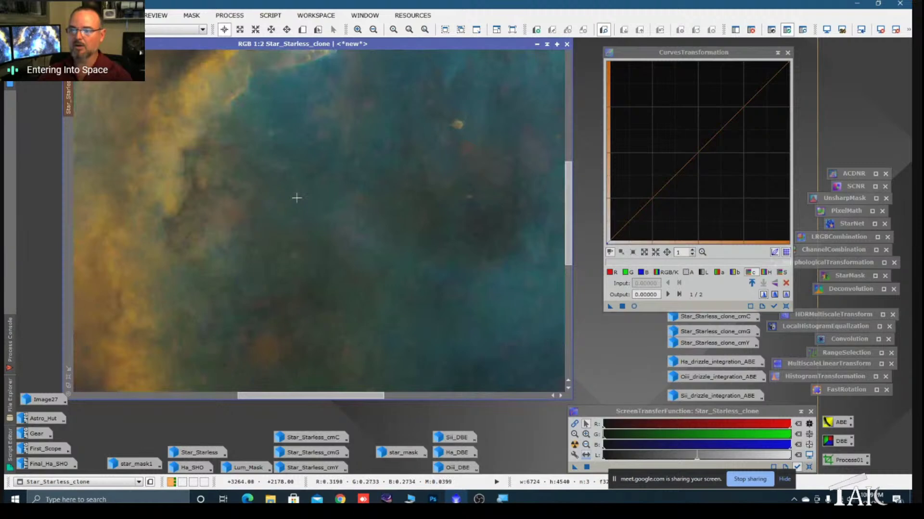
{"action": "scroll", "coordinate": [277, 223], "scroll_direction": "down", "scroll_amount": 1}
{"action": "key", "text": "alt+p"}
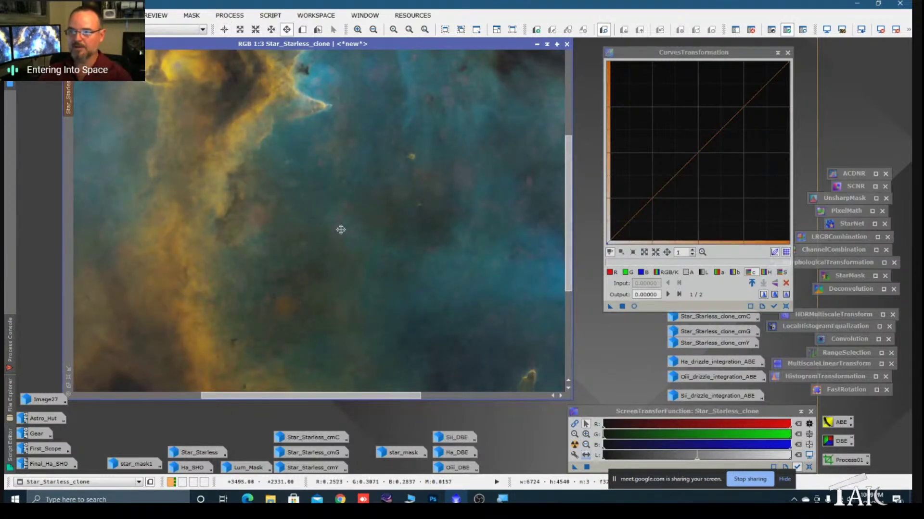
{"action": "left_click_drag", "start_coordinate": [219, 199], "coordinate": [419, 231]}
{"action": "left_click_drag", "start_coordinate": [249, 67], "coordinate": [300, 170]}
{"action": "mouse_move", "coordinate": [407, 144]}
{"action": "left_mouse_down"}
{"action": "mouse_move", "coordinate": [365, 196]}
{"action": "mouse_move", "coordinate": [179, 207]}
{"action": "left_mouse_up"}
{"action": "mouse_move", "coordinate": [375, 252]}
{"action": "left_mouse_down"}
{"action": "mouse_move", "coordinate": [300, 188]}
{"action": "mouse_move", "coordinate": [315, 192]}
{"action": "left_mouse_up"}
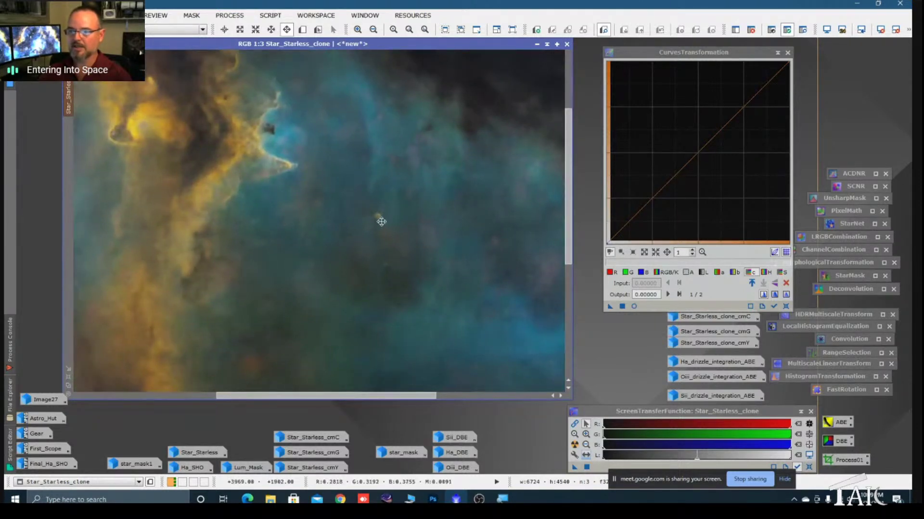
{"action": "scroll", "coordinate": [382, 223], "scroll_direction": "up", "scroll_amount": 2}
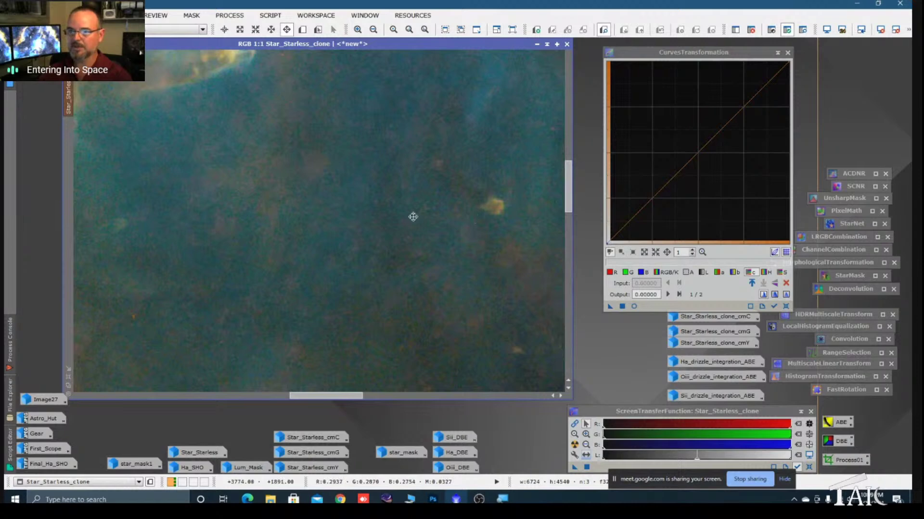
{"action": "scroll", "coordinate": [477, 198], "scroll_direction": "down", "scroll_amount": 1}
{"action": "scroll", "coordinate": [478, 200], "scroll_direction": "down", "scroll_amount": 5}
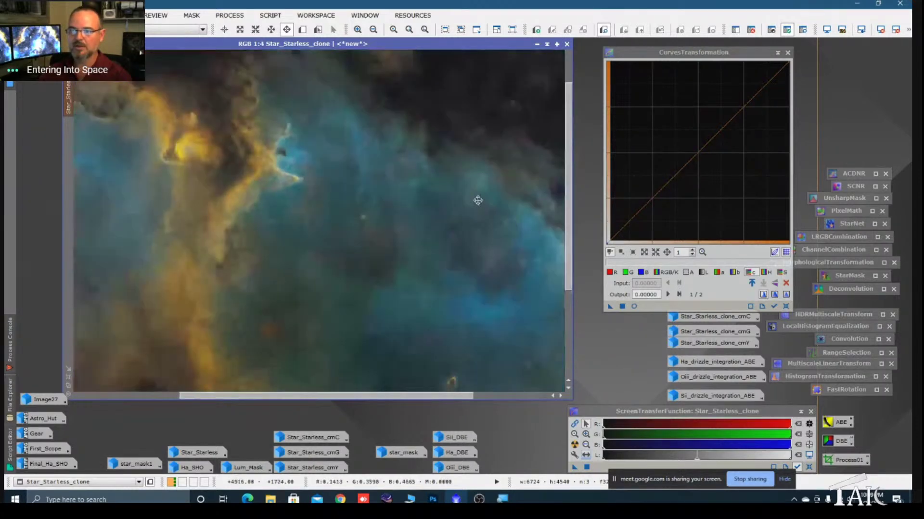
{"action": "key", "text": "alt+r"}
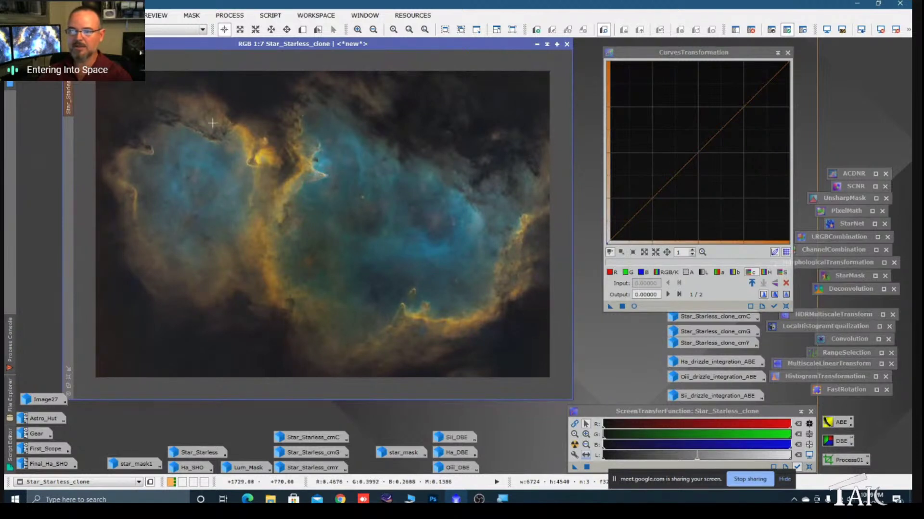
{"action": "scroll", "coordinate": [221, 132], "scroll_direction": "up", "scroll_amount": 1}
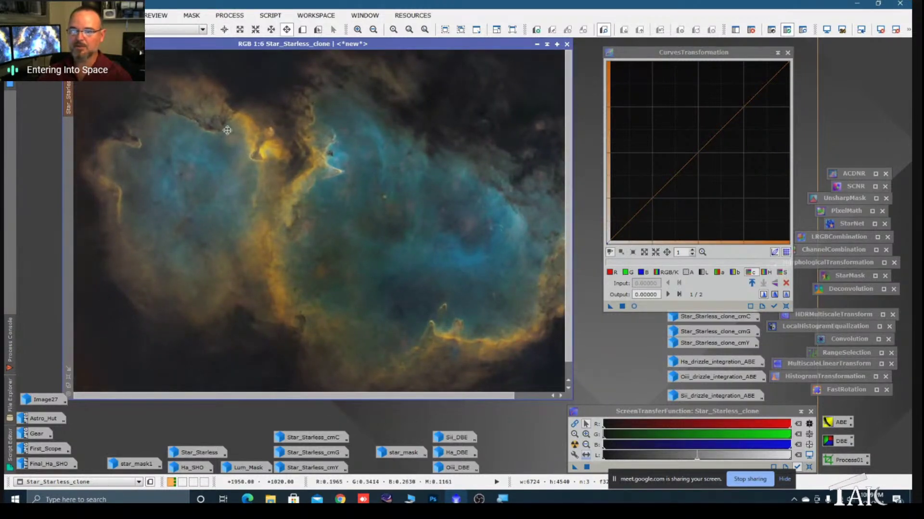
{"action": "key", "text": "alt+p"}
{"action": "key", "text": "alt+r"}
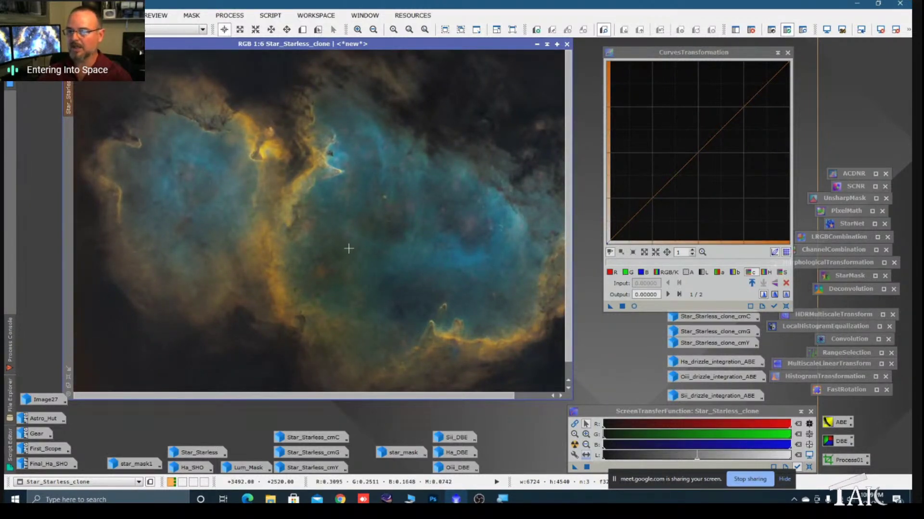
{"action": "scroll", "coordinate": [361, 260], "scroll_direction": "down", "scroll_amount": 1}
- Apply Star_Starless_clone_cmC as the mask on Star_Starless_clone, and minimize the mask image again
{"action": "double_click", "coordinate": [722, 317]}
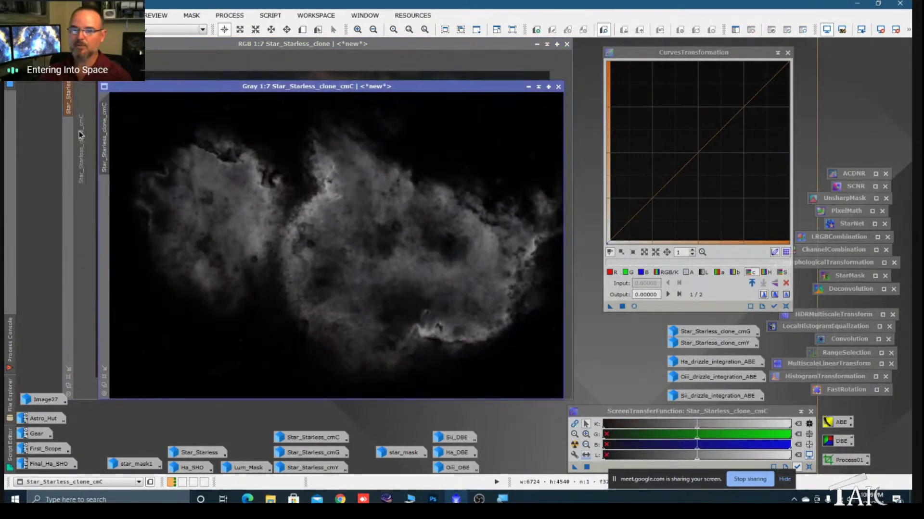
{"action": "left_click_drag", "start_coordinate": [493, 86], "coordinate": [455, 85]}
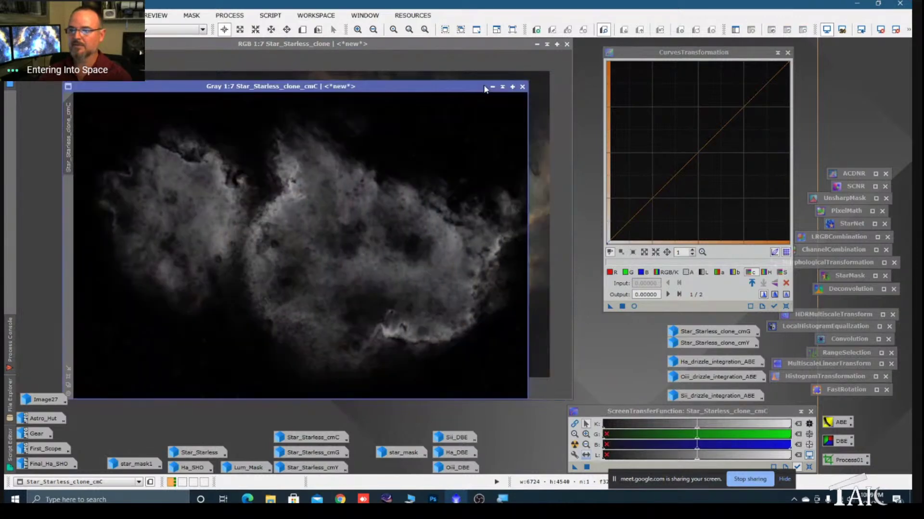
{"action": "left_click", "coordinate": [493, 87]}
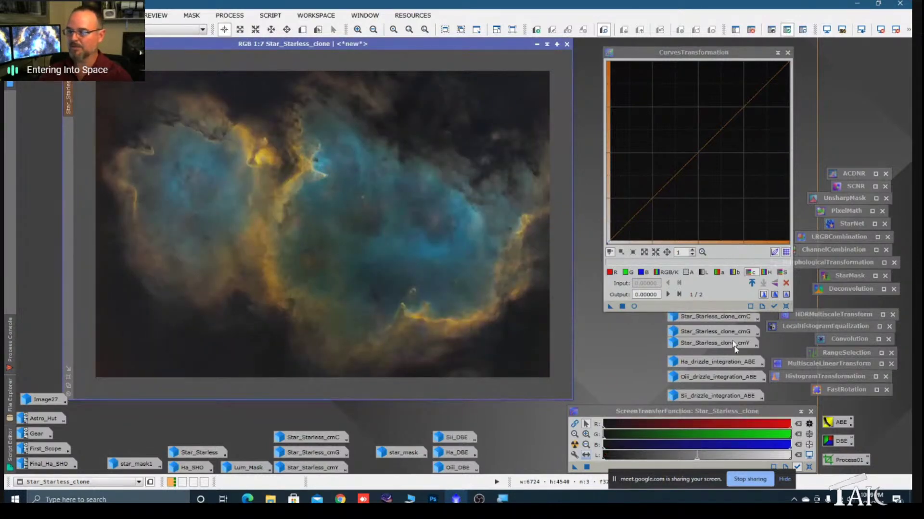
- With the real-time preview open, lower the CIE b* curve to 0.52972 at input 0.58140
{"action": "left_click", "coordinate": [635, 309]}
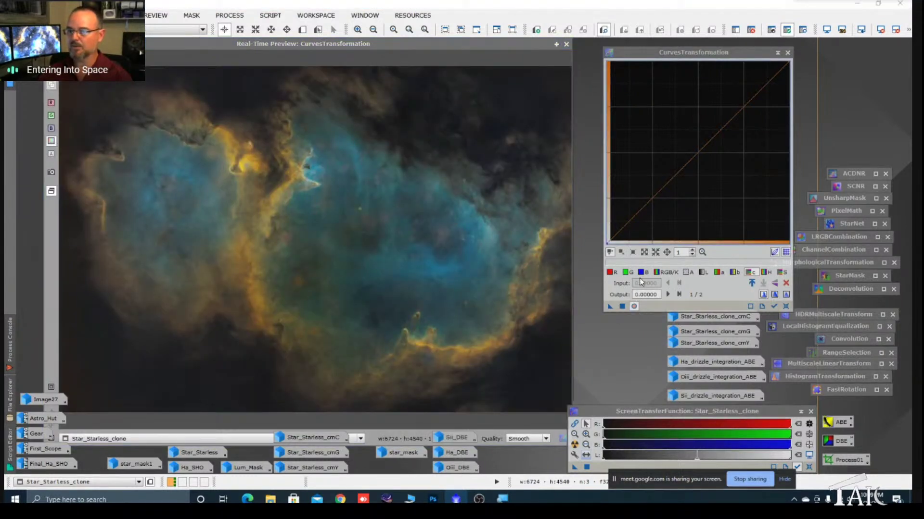
{"action": "left_click", "coordinate": [643, 273]}
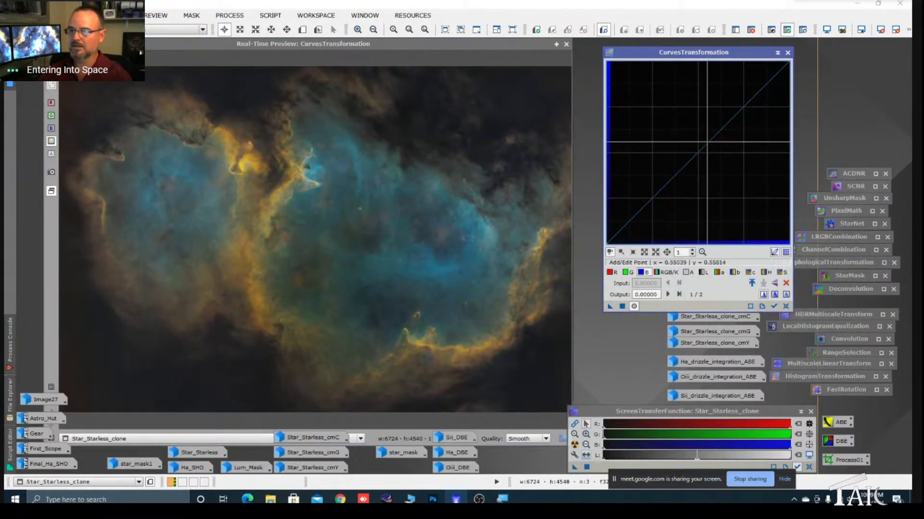
{"action": "left_click", "coordinate": [735, 273]}
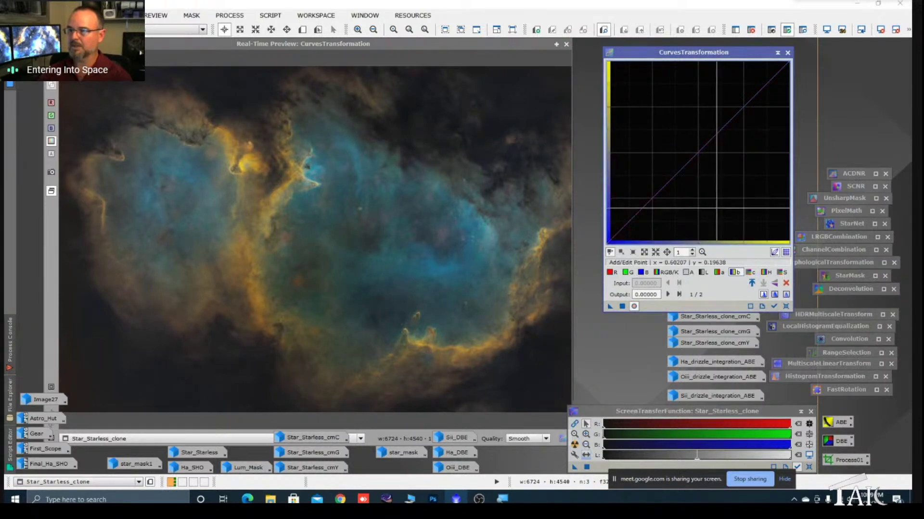
{"action": "left_click_drag", "start_coordinate": [713, 136], "coordinate": [712, 146]}
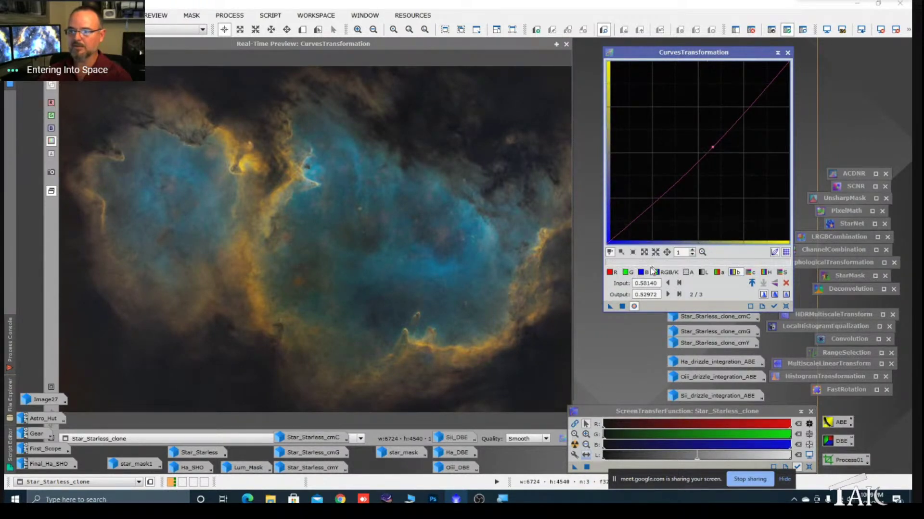
- Apply the CIE b* curve to Star_Starless_clone through the cyan mask, reset and close CurvesTransformation, and close the preview
{"action": "left_click_drag", "start_coordinate": [610, 306], "coordinate": [748, 183]}
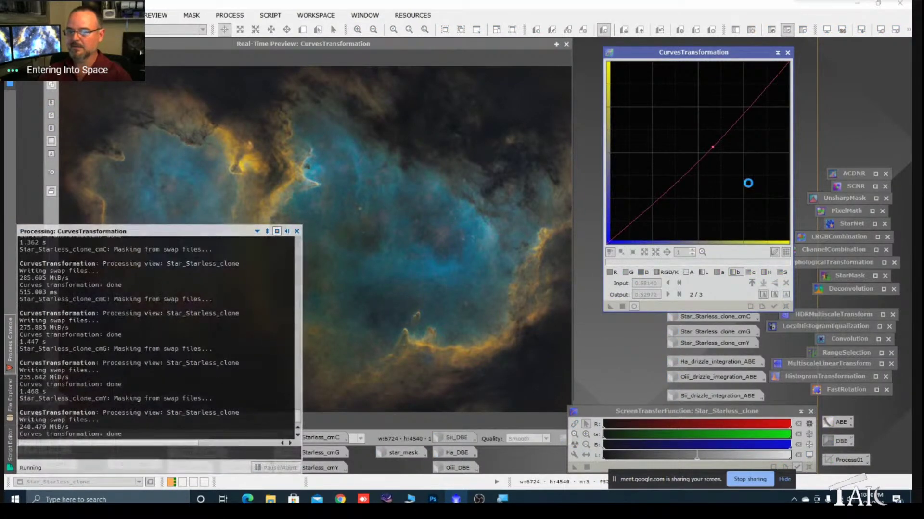
{"action": "left_click", "coordinate": [787, 306]}
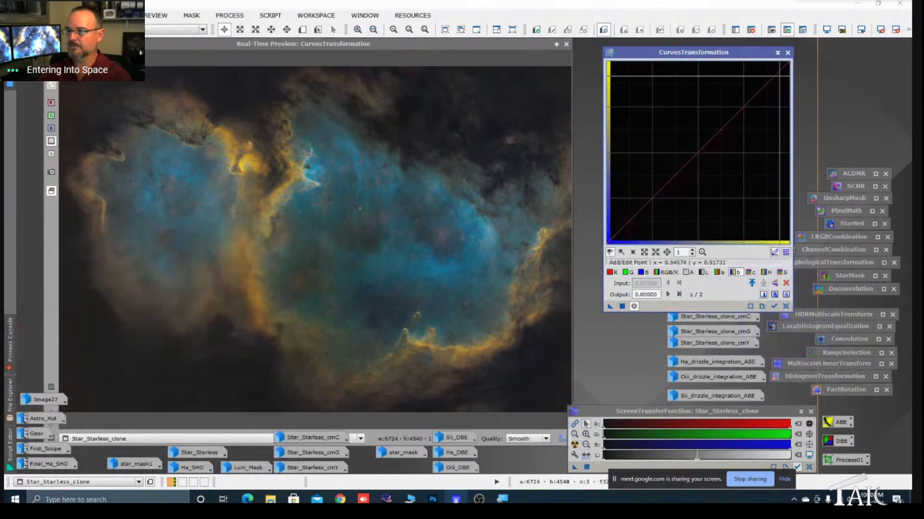
{"action": "left_click", "coordinate": [788, 52]}
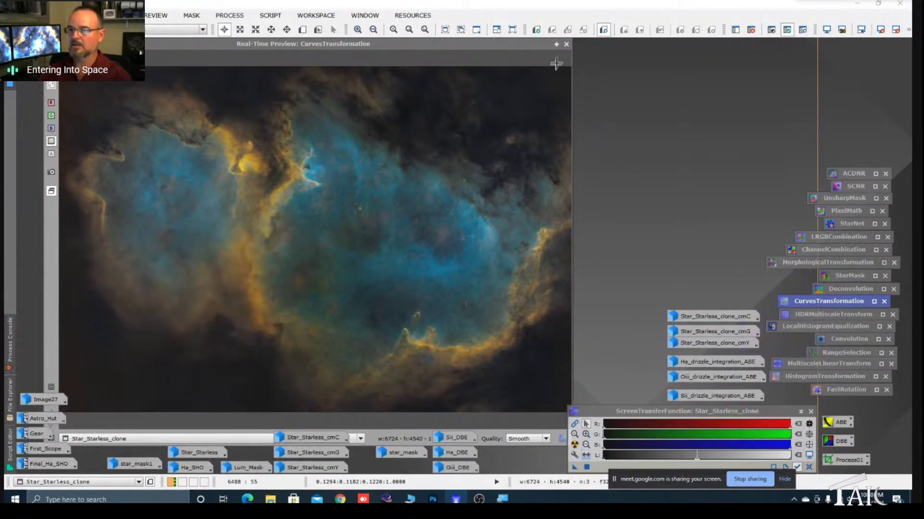
{"action": "left_click", "coordinate": [566, 44]}
- Remove the mask from Star_Starless_clone and review the unmasked image at different zoom levels
{"action": "right_click", "coordinate": [224, 183]}
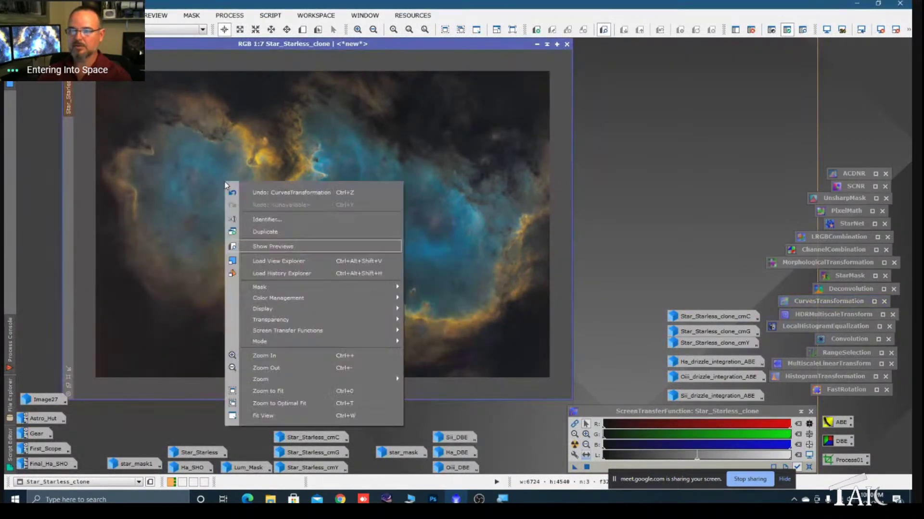
{"action": "mouse_move", "coordinate": [295, 289]}
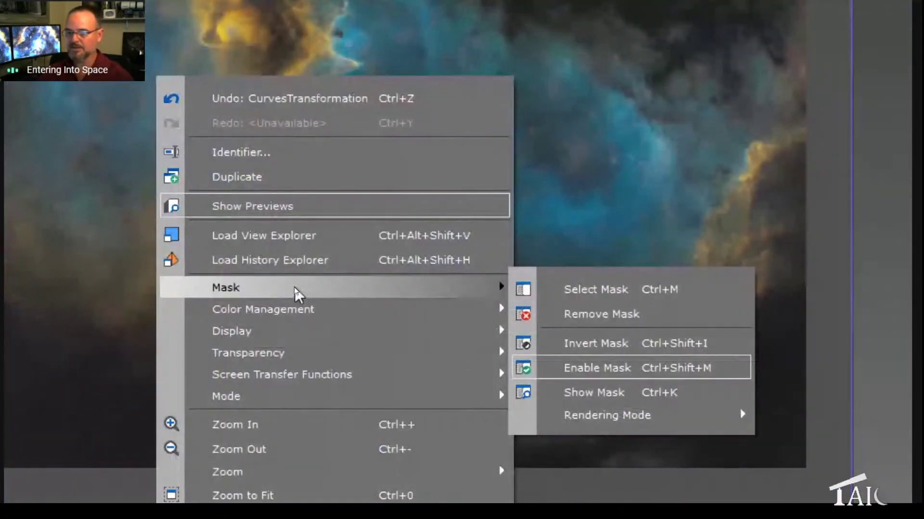
{"action": "left_click", "coordinate": [587, 312]}
{"action": "scroll", "coordinate": [456, 237], "scroll_direction": "down", "scroll_amount": 2}
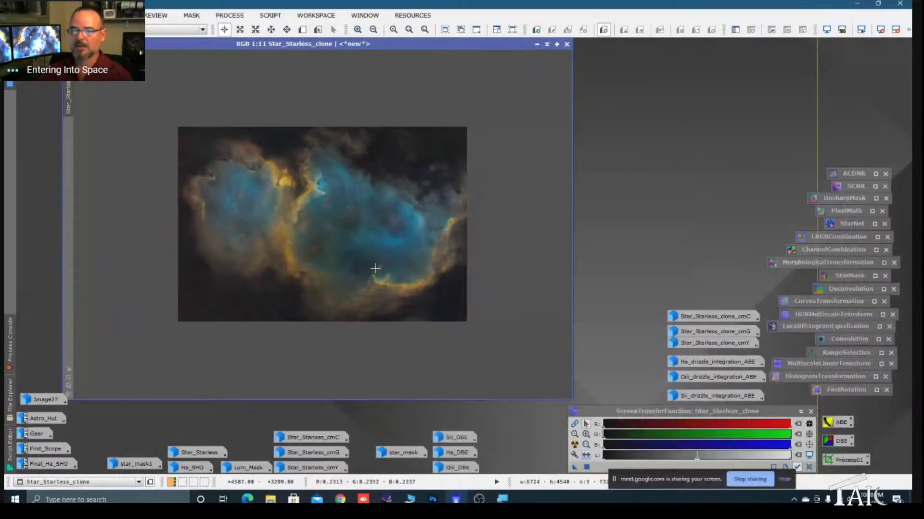
{"action": "scroll", "coordinate": [375, 99], "scroll_direction": "up", "scroll_amount": 3}
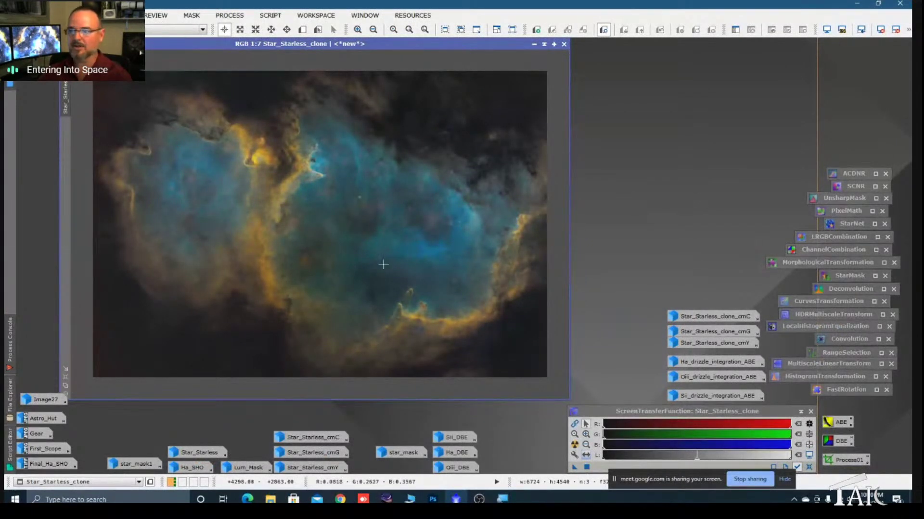
{"action": "scroll", "coordinate": [348, 130], "scroll_direction": "up", "scroll_amount": 1}
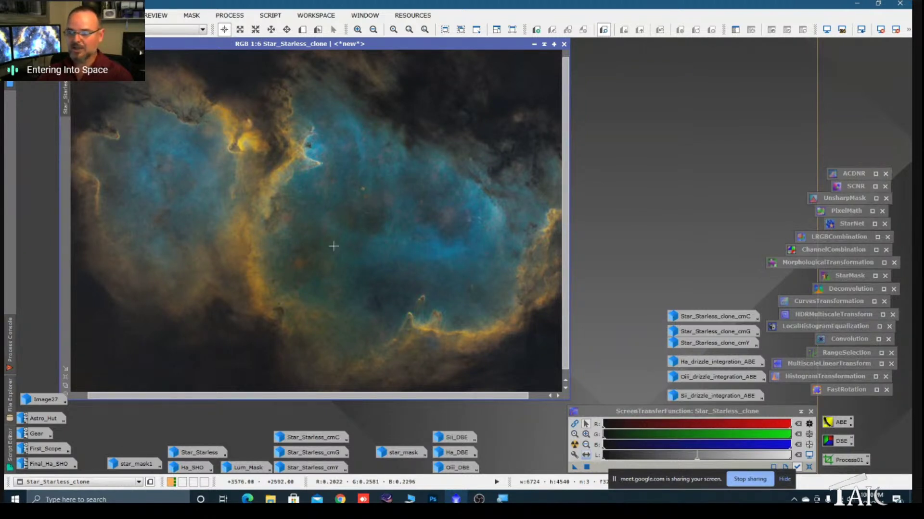
- Restore the minimized Ha_drizzle_integration_ABE image window
{"action": "left_click", "coordinate": [687, 380]}
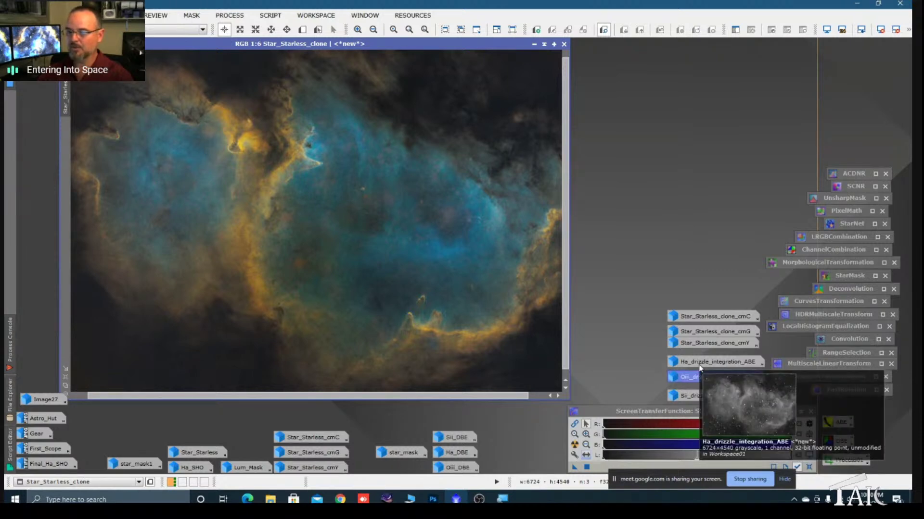
{"action": "double_click", "coordinate": [700, 367]}
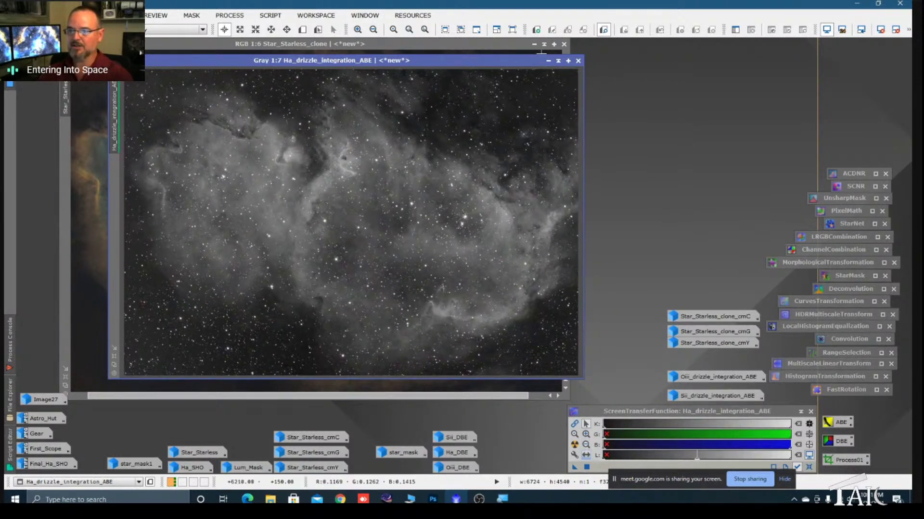
- Minimize the Ha_drizzle_integration_ABE image and examine the centre of the Star_Starless_clone nebula close up for star-removal remnants
{"action": "left_click", "coordinate": [548, 61]}
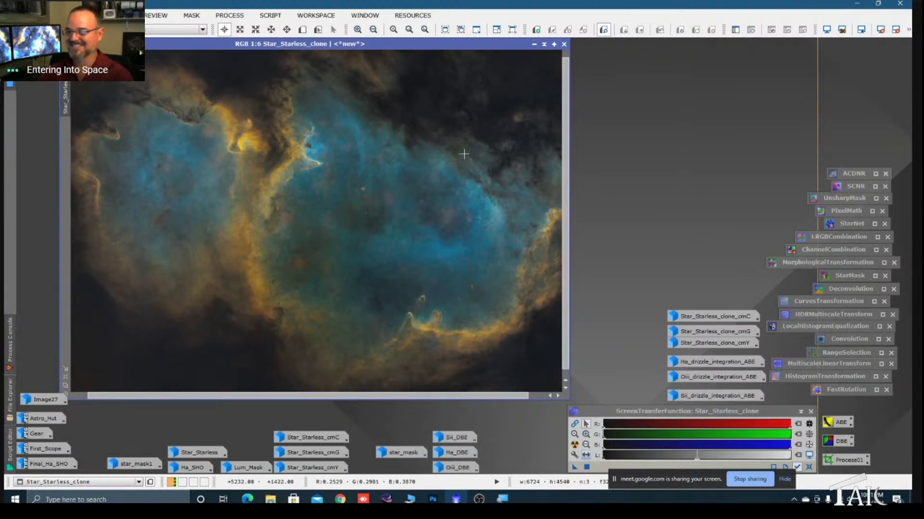
{"action": "scroll", "coordinate": [412, 172], "scroll_direction": "down", "scroll_amount": 1}
{"action": "scroll", "coordinate": [412, 171], "scroll_direction": "up", "scroll_amount": 1}
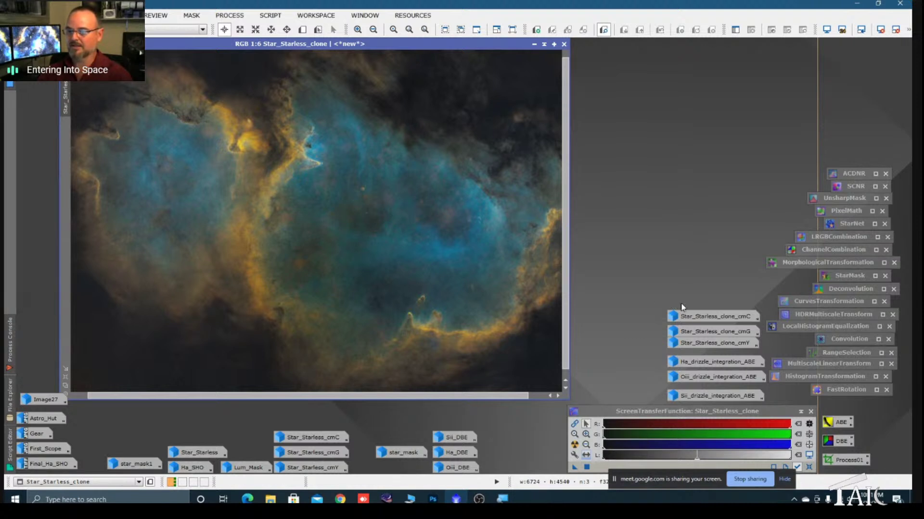
{"action": "left_click", "coordinate": [697, 331]}
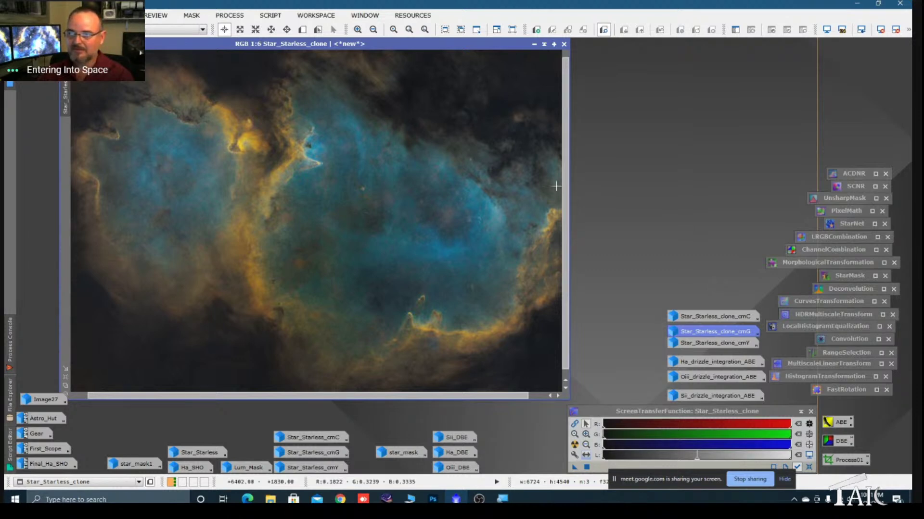
{"action": "scroll", "coordinate": [377, 194], "scroll_direction": "up", "scroll_amount": 2}
{"action": "scroll", "coordinate": [378, 193], "scroll_direction": "up", "scroll_amount": 2}
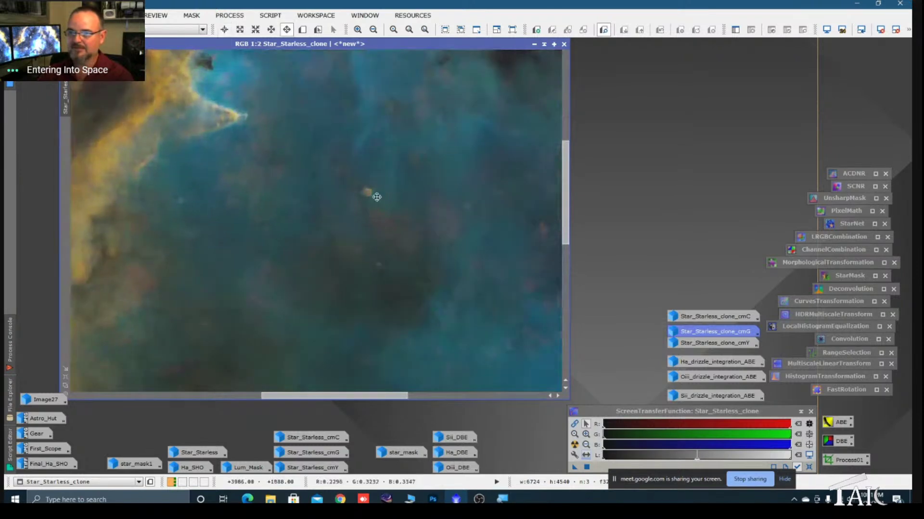
{"action": "left_click_drag", "start_coordinate": [404, 192], "coordinate": [377, 198]}
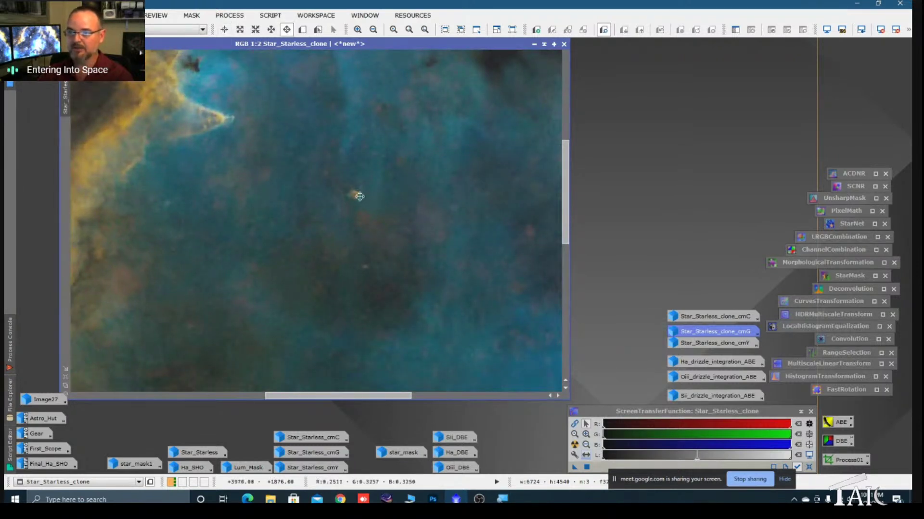
{"action": "key", "text": "alt+r"}
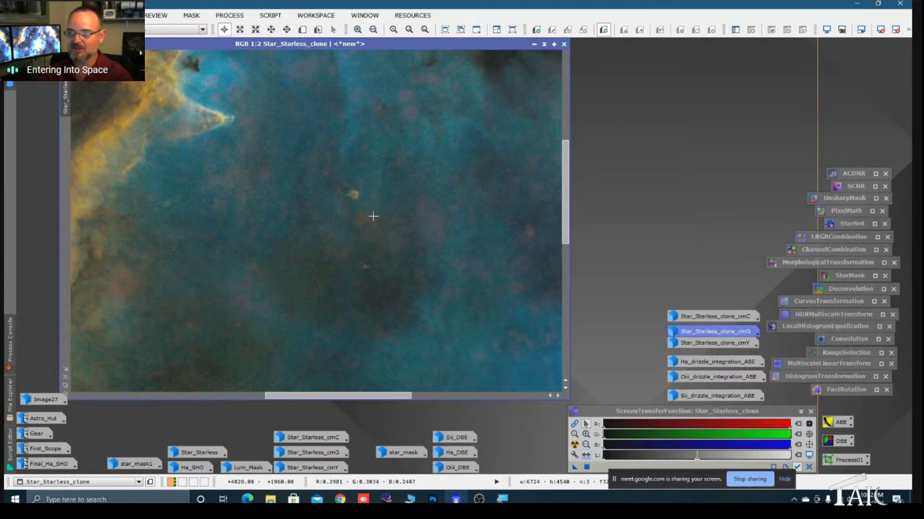
{"action": "scroll", "coordinate": [369, 220], "scroll_direction": "down", "scroll_amount": 2}
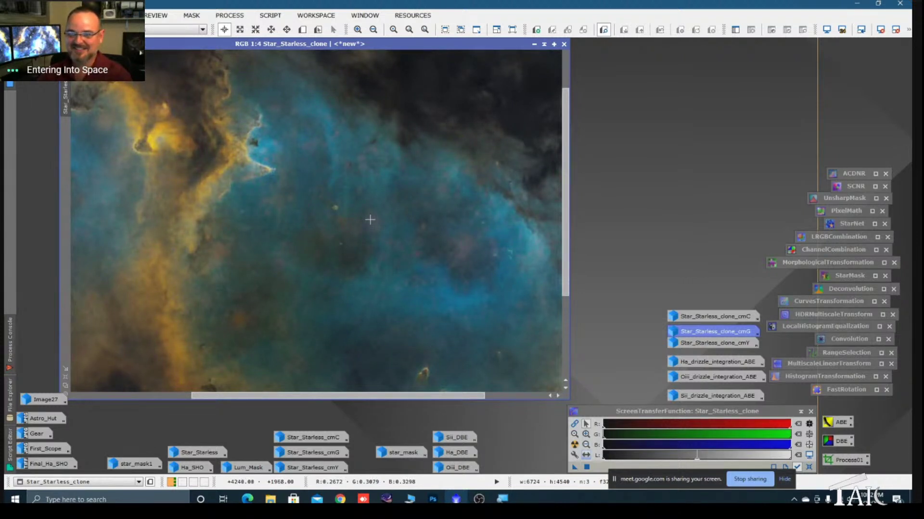
{"action": "scroll", "coordinate": [380, 226], "scroll_direction": "down", "scroll_amount": 2}
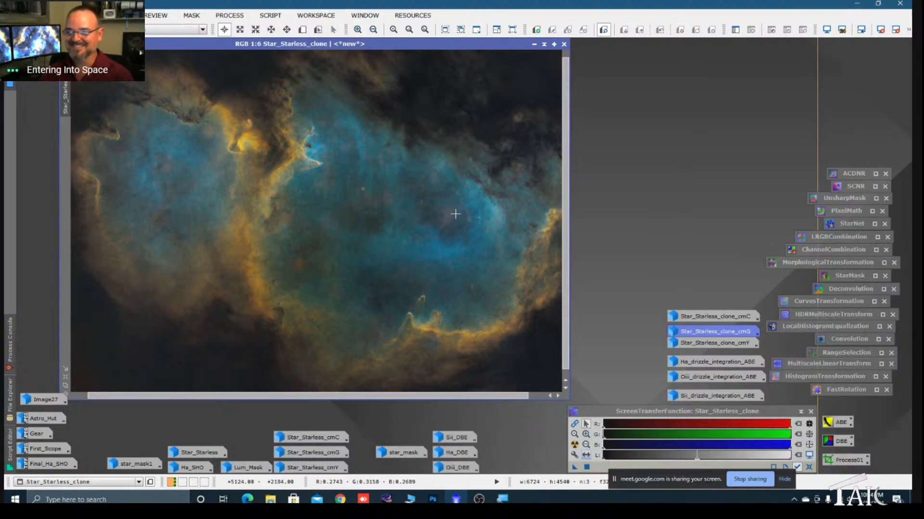
- Reposition the Star_Starless_clone window, then view the star_mask image and minimize it again
{"action": "left_click_drag", "start_coordinate": [497, 46], "coordinate": [484, 47]}
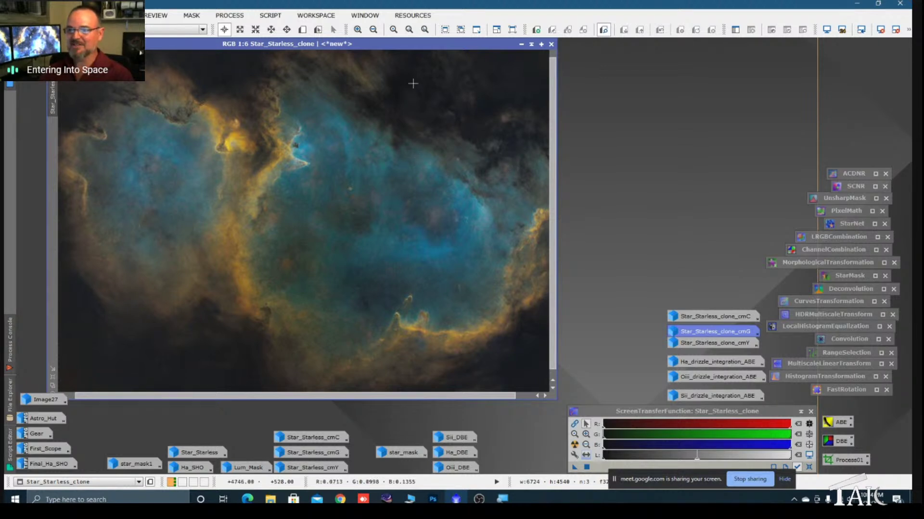
{"action": "left_click_drag", "start_coordinate": [462, 45], "coordinate": [491, 45]}
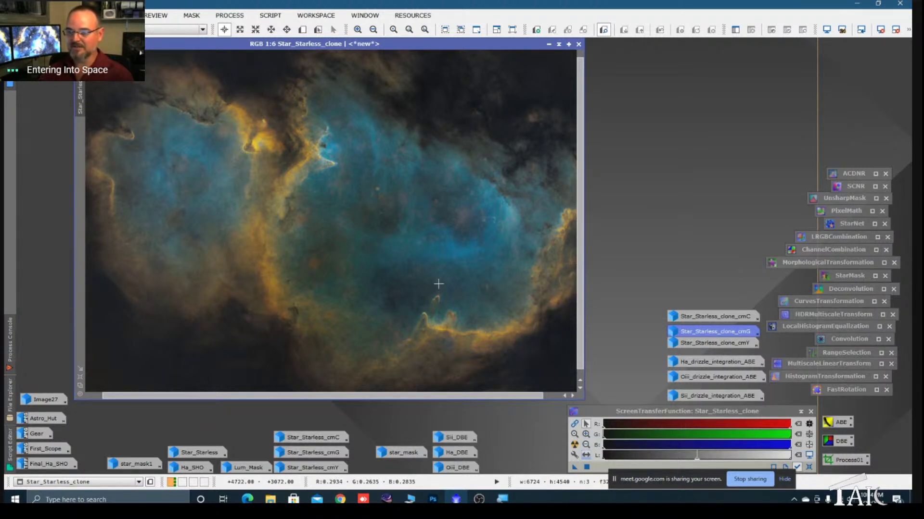
{"action": "left_click_drag", "start_coordinate": [399, 452], "coordinate": [398, 453]}
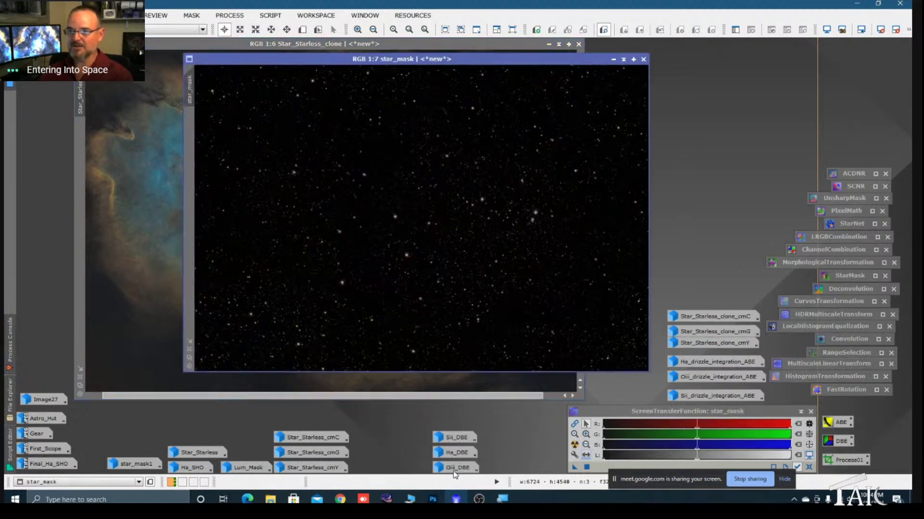
{"action": "double_click", "coordinate": [399, 452]}
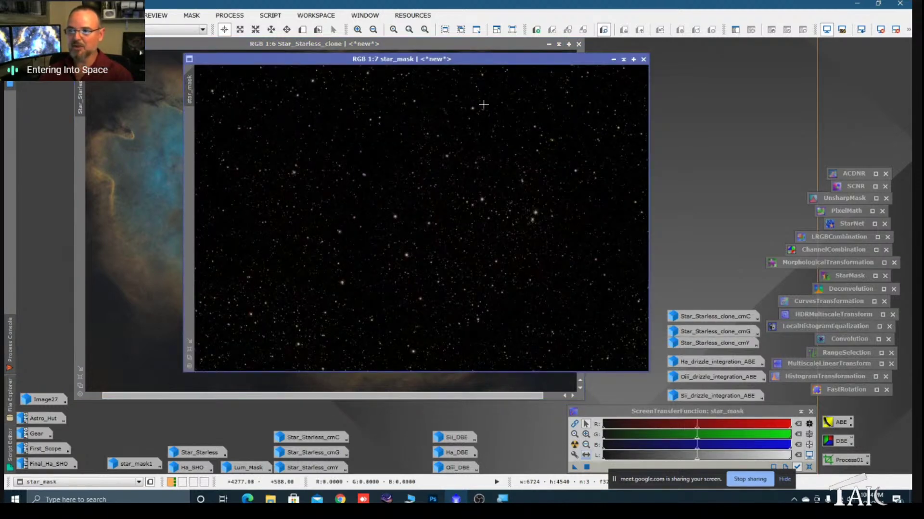
{"action": "left_click", "coordinate": [613, 59]}
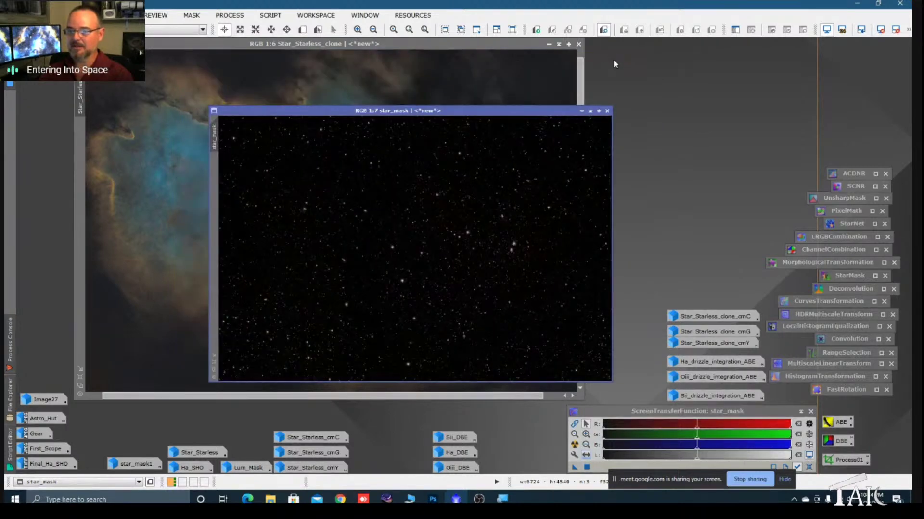
- Open PixelMath and its Expression Editor, placing the editor so that the nebula image stays partly visible
{"action": "double_click", "coordinate": [844, 212]}
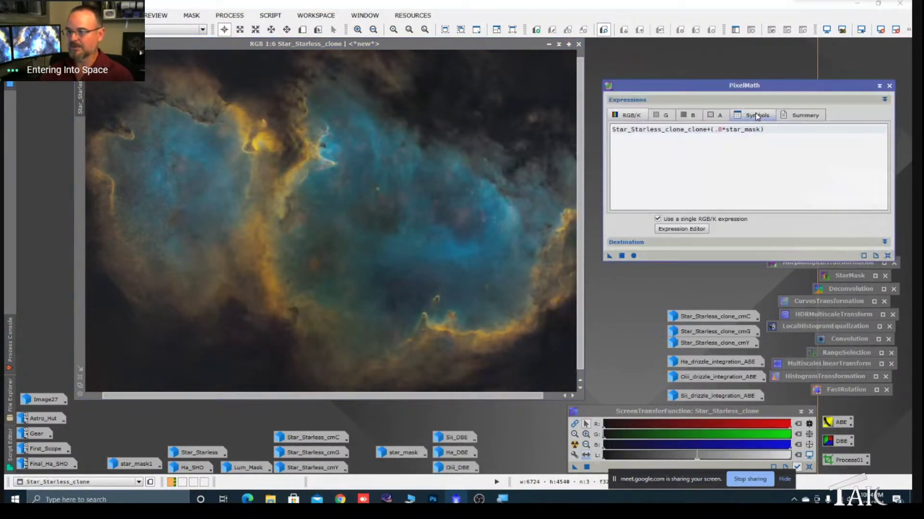
{"action": "left_click_drag", "start_coordinate": [716, 78], "coordinate": [717, 78]}
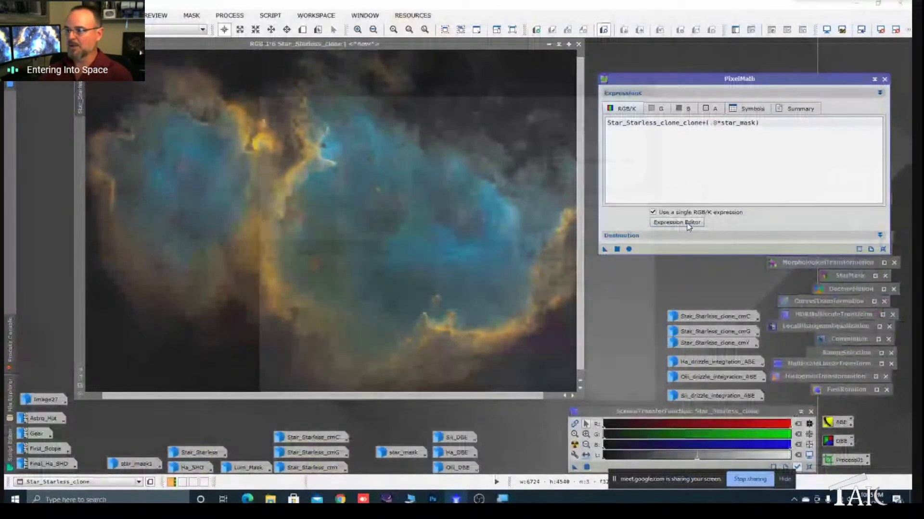
{"action": "left_click", "coordinate": [689, 222]}
{"action": "left_click_drag", "start_coordinate": [571, 89], "coordinate": [795, 82]}
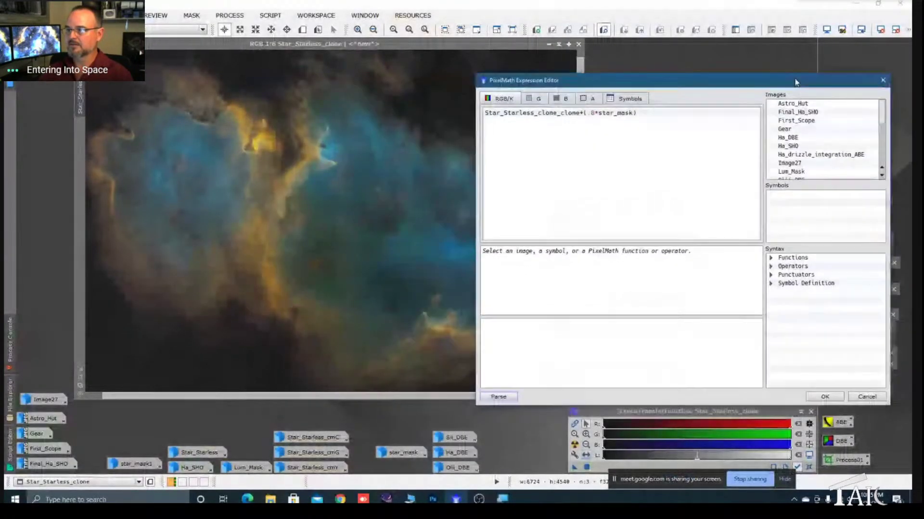
- Replace Star_Starless_clone_clone with the Star_Starless_clone image so the expression reads Star_Starless_clone+(.8*star_mask), and accept it
{"action": "left_click", "coordinate": [626, 115]}
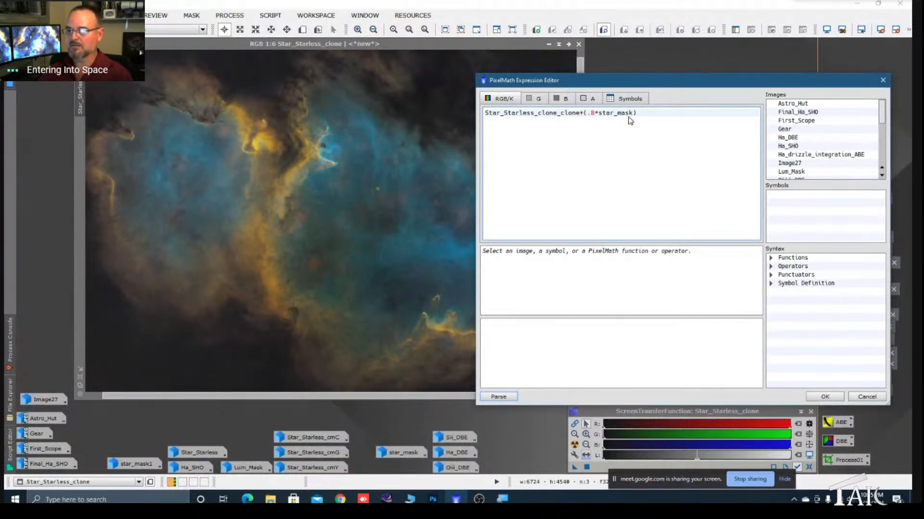
{"action": "left_click", "coordinate": [579, 117]}
{"action": "key", "text": "BackSpace"}
{"action": "key", "text": "BackSpace"}
{"action": "key", "text": "BackSpace"}
{"action": "key", "text": "BackSpace"}
{"action": "key", "text": "BackSpace"}
{"action": "key", "text": "BackSpace"}
{"action": "key", "text": "BackSpace"}
{"action": "key", "text": "BackSpace"}
{"action": "key", "text": "BackSpace"}
{"action": "key", "text": "BackSpace"}
{"action": "key", "text": "BackSpace"}
{"action": "key", "text": "BackSpace"}
{"action": "key", "text": "BackSpace"}
{"action": "key", "text": "BackSpace"}
{"action": "key", "text": "BackSpace"}
{"action": "key", "text": "BackSpace"}
{"action": "key", "text": "BackSpace"}
{"action": "key", "text": "BackSpace"}
{"action": "key", "text": "BackSpace"}
{"action": "key", "text": "BackSpace"}
{"action": "key", "text": "BackSpace"}
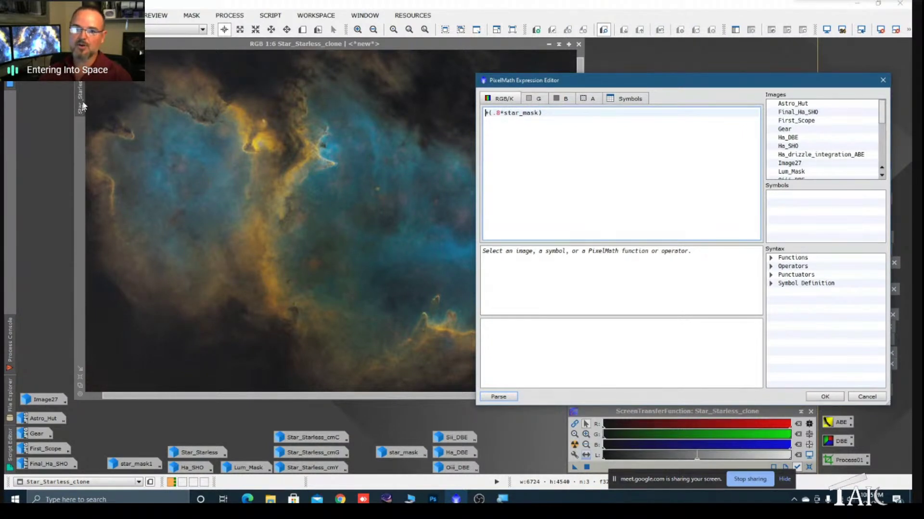
{"action": "scroll", "coordinate": [818, 149], "scroll_direction": "down", "scroll_amount": 2}
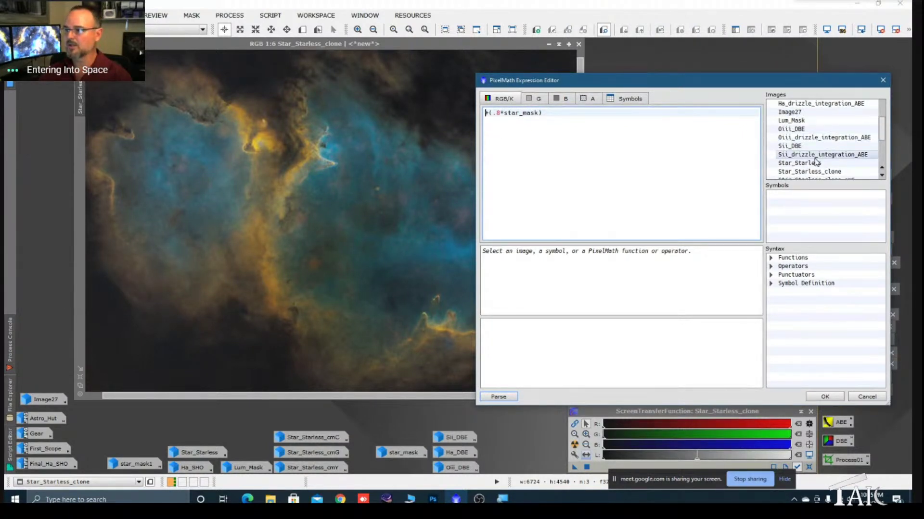
{"action": "double_click", "coordinate": [812, 172]}
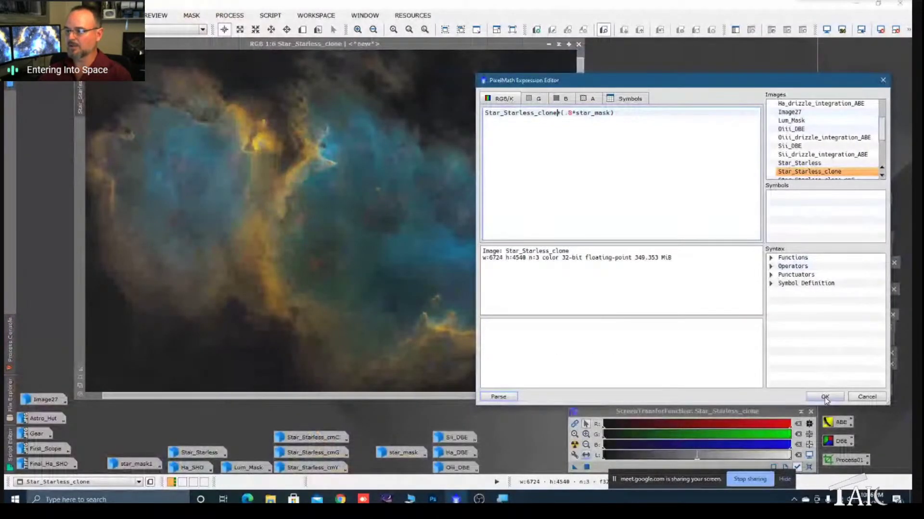
{"action": "left_click", "coordinate": [825, 396]}
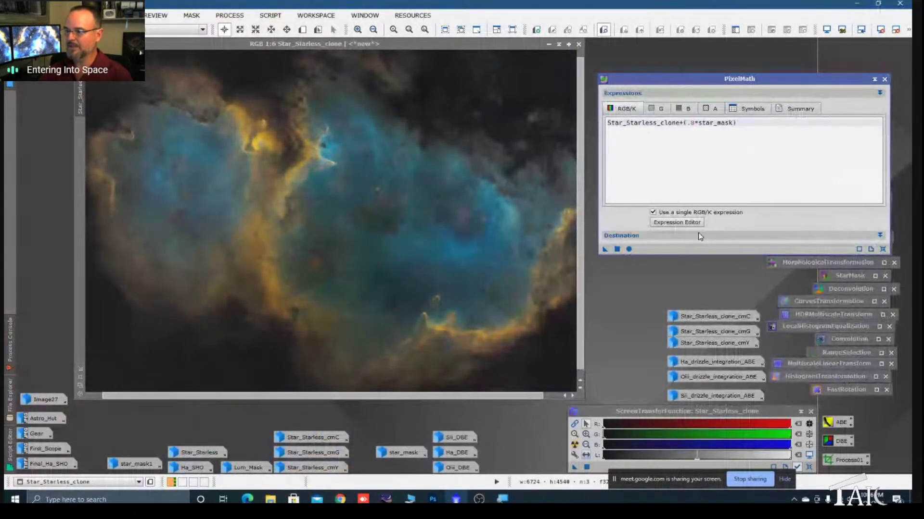
- Apply the PixelMath expression to Star_Starless_clone with Replace target image selected, then minimize PixelMath
{"action": "left_click", "coordinate": [880, 236]}
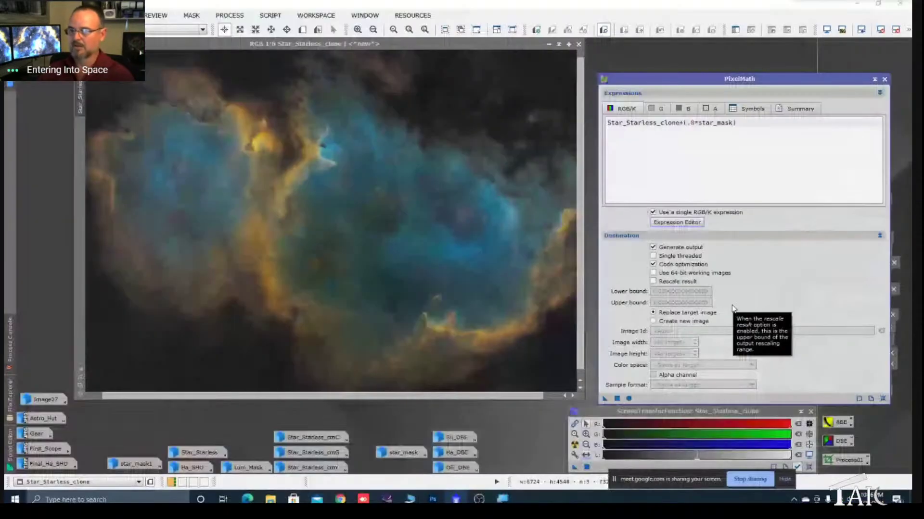
{"action": "left_click_drag", "start_coordinate": [605, 400], "coordinate": [471, 294]}
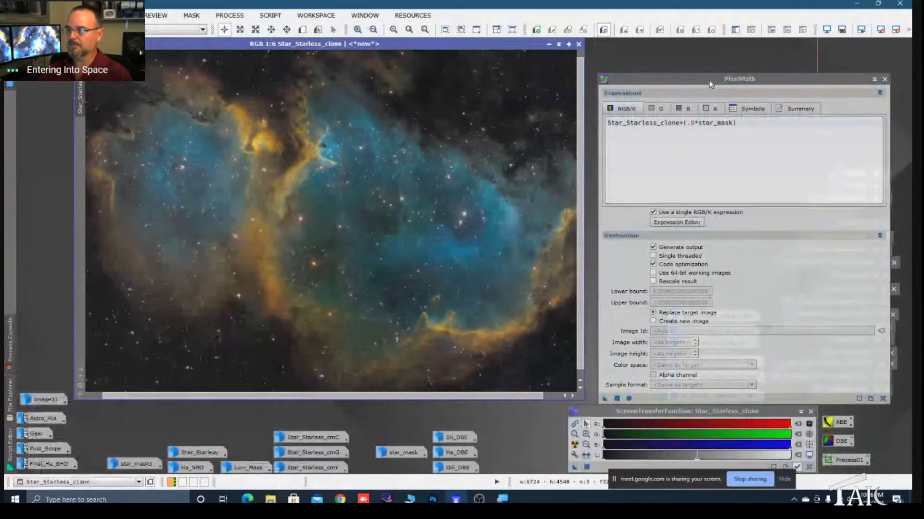
{"action": "left_click", "coordinate": [872, 80]}
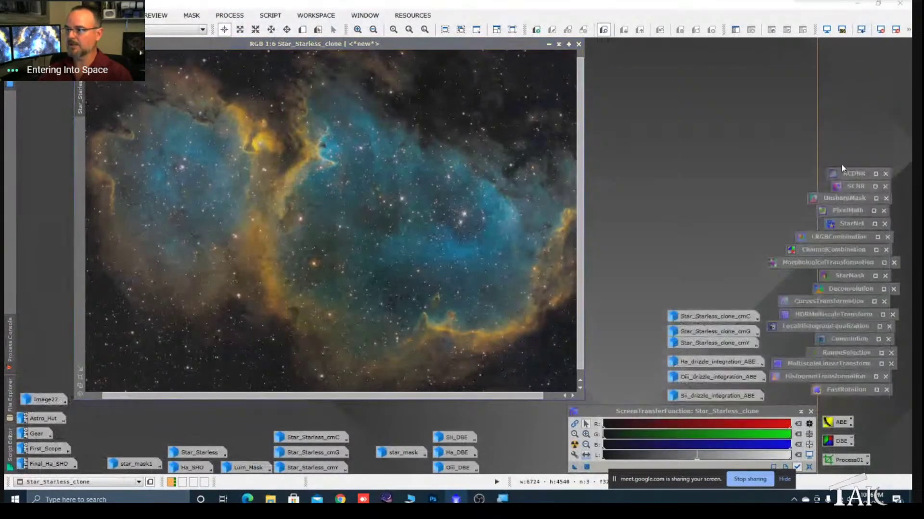
- Examine how the restored stars blend with the nebula along the golden central ridge and around its bright core
{"action": "scroll", "coordinate": [332, 222], "scroll_direction": "up", "scroll_amount": 3}
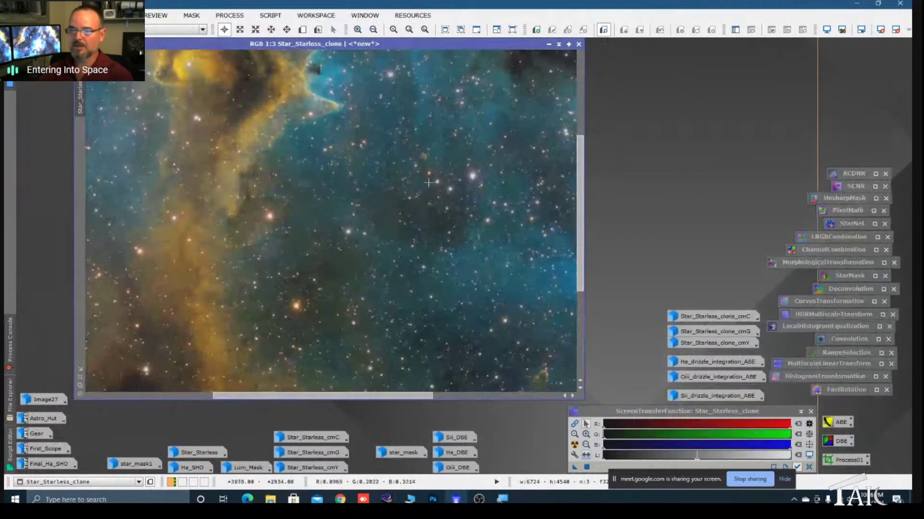
{"action": "key", "text": "space"}
{"action": "left_click_drag", "start_coordinate": [306, 217], "coordinate": [415, 219]}
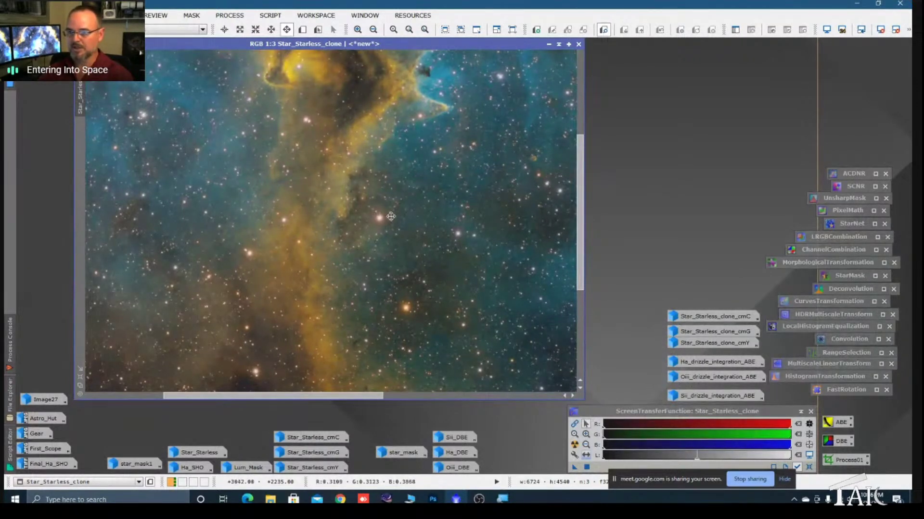
{"action": "key", "text": "alt+r"}
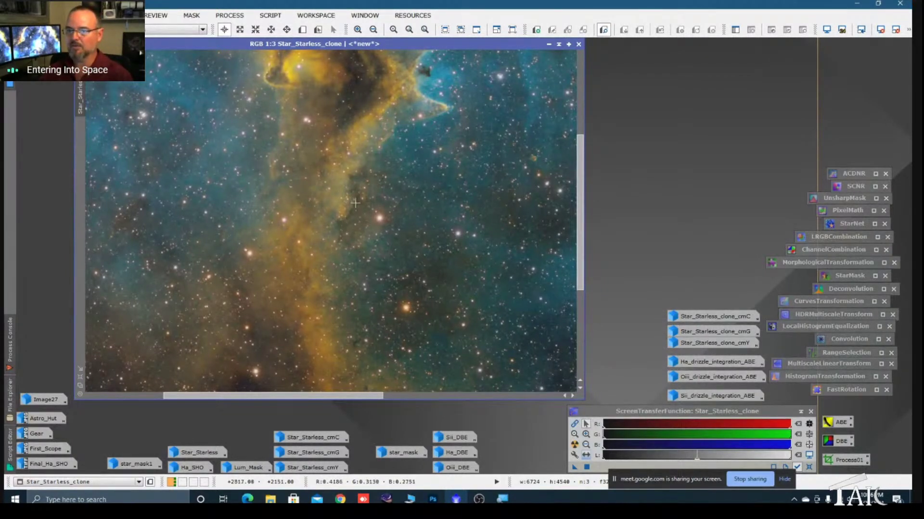
{"action": "key", "text": "alt+p"}
{"action": "left_click_drag", "start_coordinate": [412, 385], "coordinate": [406, 226]}
{"action": "left_click_drag", "start_coordinate": [346, 218], "coordinate": [385, 347]}
{"action": "scroll", "coordinate": [418, 251], "scroll_direction": "down", "scroll_amount": 1}
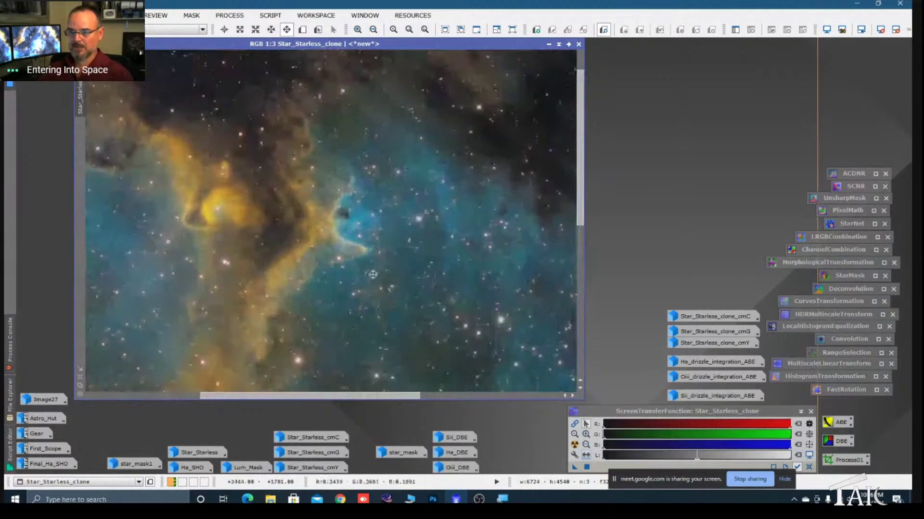
{"action": "left_click_drag", "start_coordinate": [365, 259], "coordinate": [350, 202]}
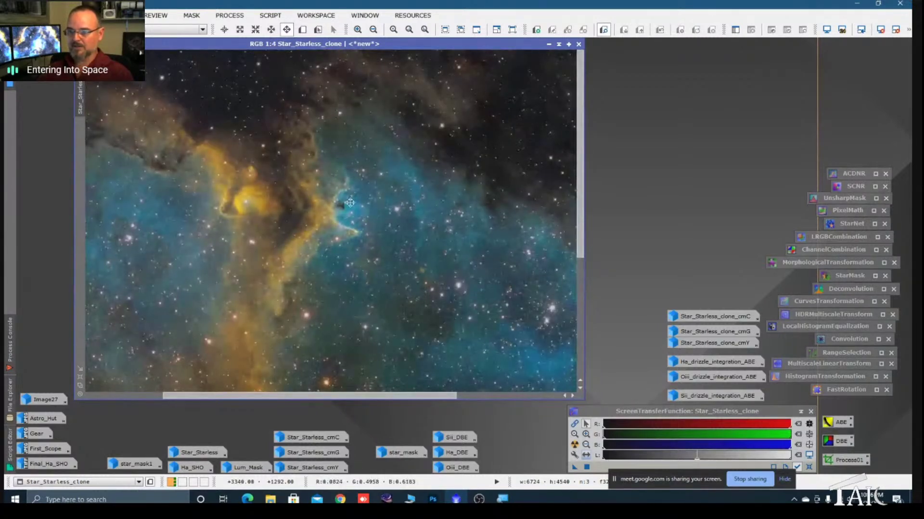
{"action": "key", "text": "alt+r"}
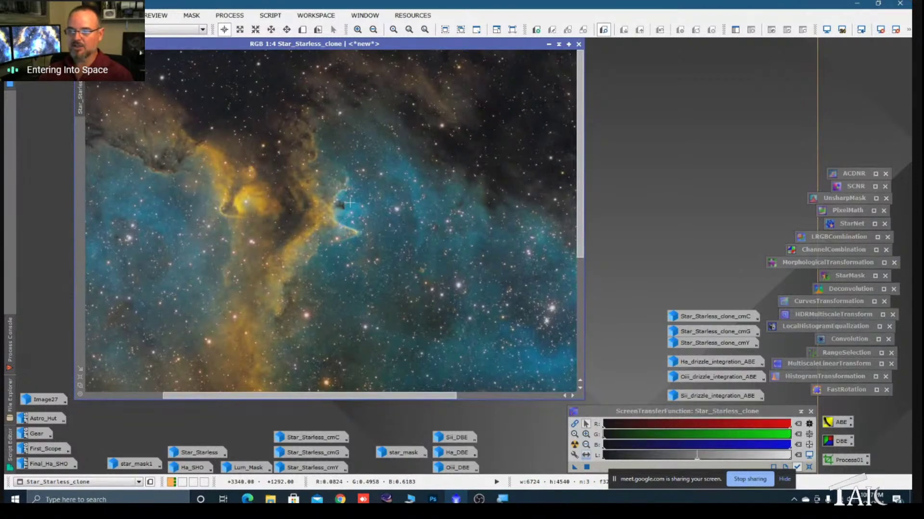
- Inspect the restored stars at 1:1 around the pointed golden tip and the dark cloud beside it
{"action": "scroll", "coordinate": [337, 267], "scroll_direction": "up", "scroll_amount": 1}
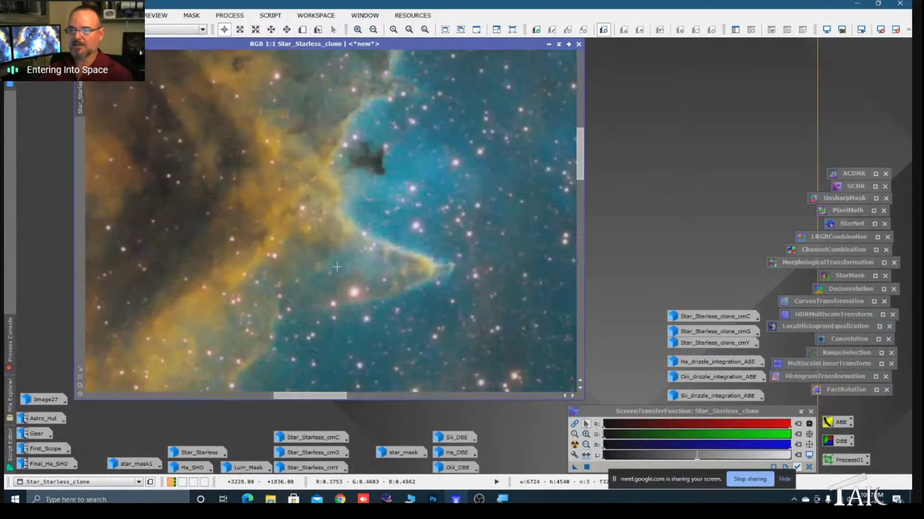
{"action": "scroll", "coordinate": [360, 228], "scroll_direction": "down", "scroll_amount": 2}
{"action": "scroll", "coordinate": [360, 228], "scroll_direction": "down", "scroll_amount": 1}
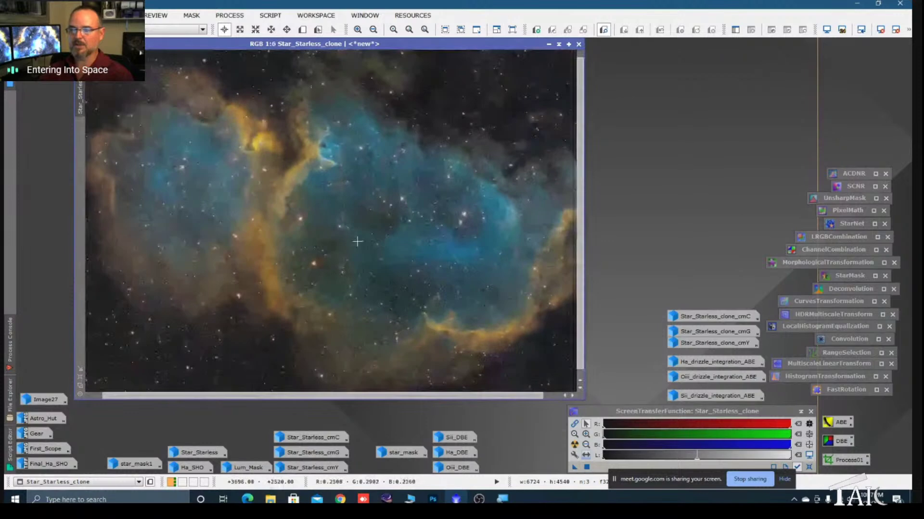
{"action": "scroll", "coordinate": [353, 202], "scroll_direction": "up", "scroll_amount": 5}
{"action": "key", "text": "space"}
{"action": "left_click_drag", "start_coordinate": [349, 178], "coordinate": [478, 312]}
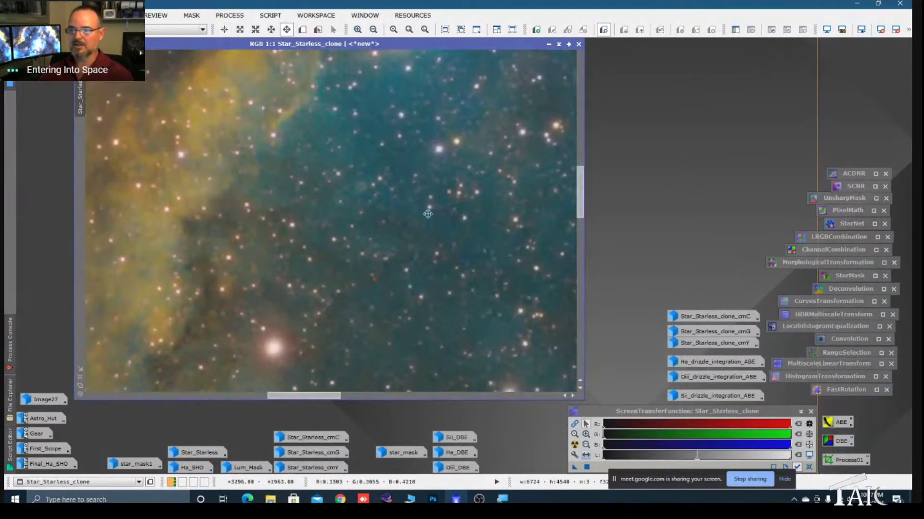
{"action": "left_click_drag", "start_coordinate": [427, 157], "coordinate": [395, 242]}
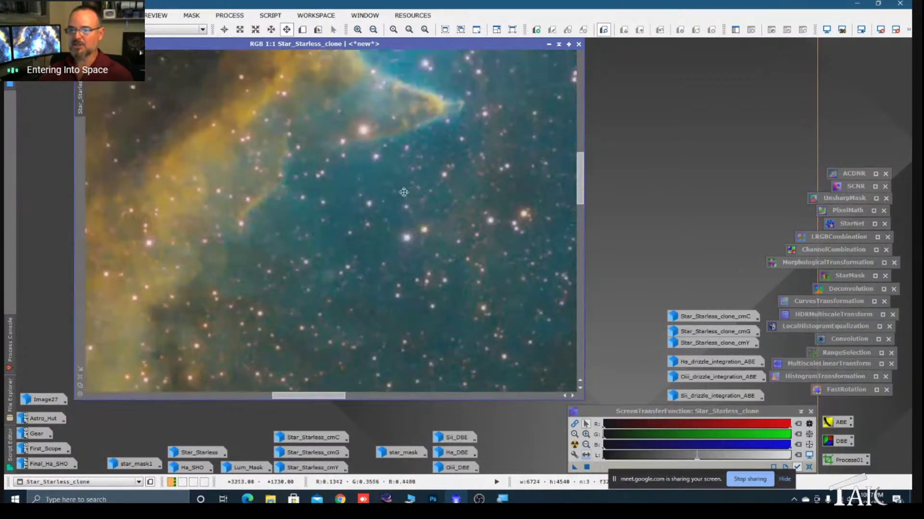
{"action": "left_click_drag", "start_coordinate": [427, 153], "coordinate": [356, 277]}
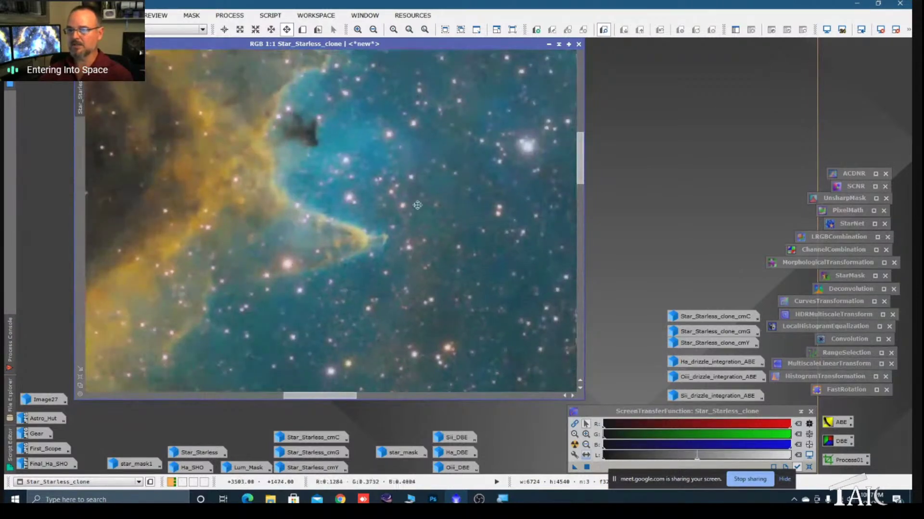
- Inspect the restored stars around the dark cloud, the pointed golden tip and the bright golden core
{"action": "left_click_drag", "start_coordinate": [459, 168], "coordinate": [476, 301]}
{"action": "key", "text": "alt+r"}
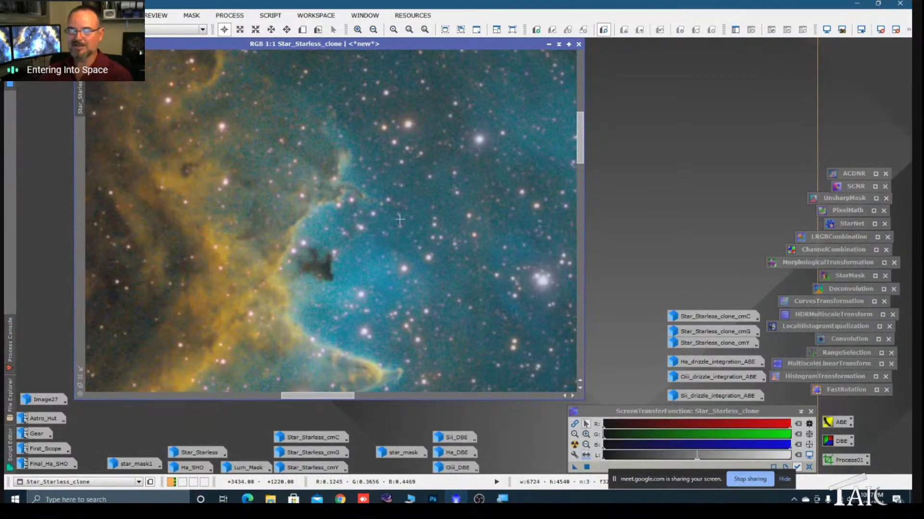
{"action": "key", "text": "alt+p"}
{"action": "left_click_drag", "start_coordinate": [349, 222], "coordinate": [480, 150]}
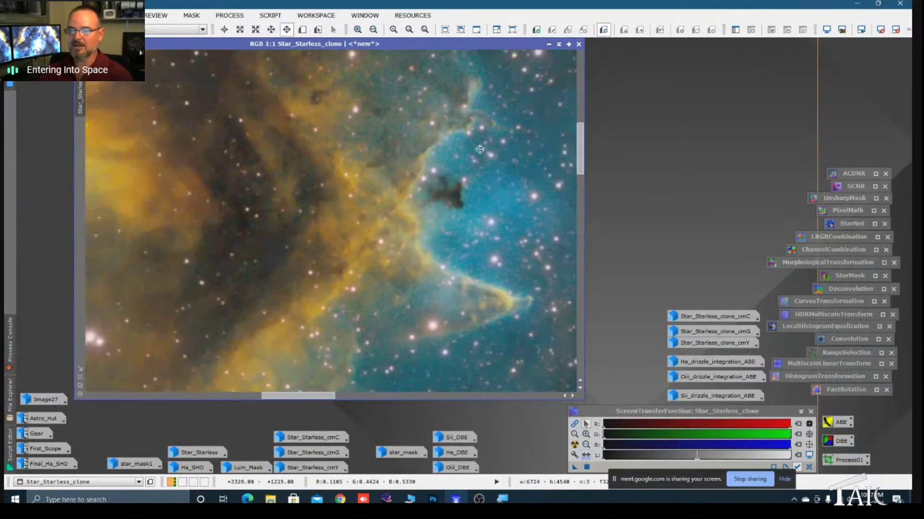
{"action": "scroll", "coordinate": [480, 149], "scroll_direction": "down", "scroll_amount": 2}
{"action": "left_click_drag", "start_coordinate": [388, 215], "coordinate": [439, 200]}
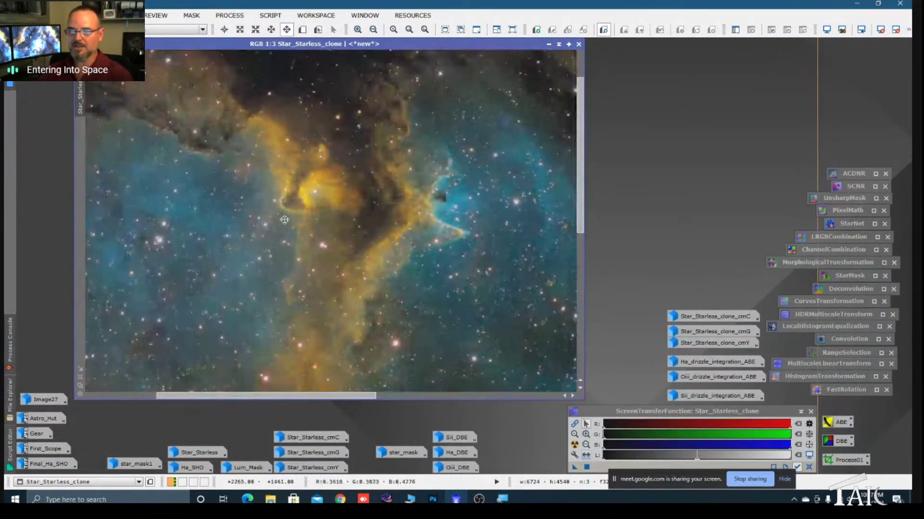
{"action": "scroll", "coordinate": [284, 219], "scroll_direction": "up", "scroll_amount": 1}
{"action": "scroll", "coordinate": [281, 221], "scroll_direction": "down", "scroll_amount": 2}
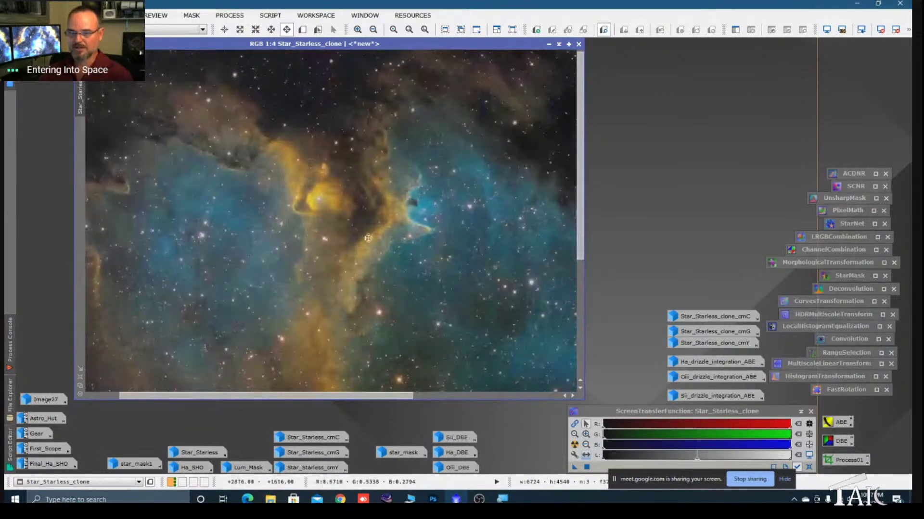
- Compare how the restored stars look across the whole nebula and closer in on its central region
{"action": "scroll", "coordinate": [368, 238], "scroll_direction": "down", "scroll_amount": 3}
{"action": "key", "text": "alt+r"}
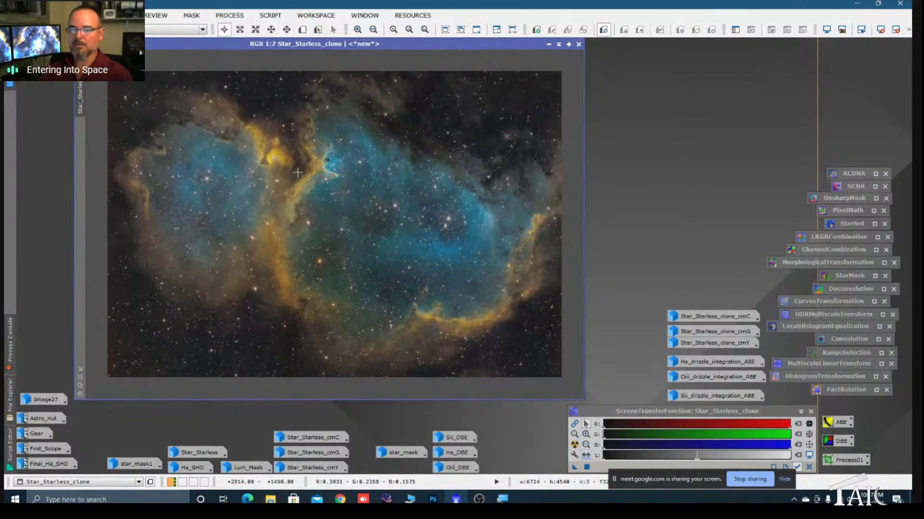
{"action": "scroll", "coordinate": [297, 172], "scroll_direction": "up", "scroll_amount": 4}
{"action": "key", "text": "alt+p"}
{"action": "left_click_drag", "start_coordinate": [363, 233], "coordinate": [370, 197]}
{"action": "scroll", "coordinate": [367, 213], "scroll_direction": "down", "scroll_amount": 3}
{"action": "key", "text": "alt+r"}
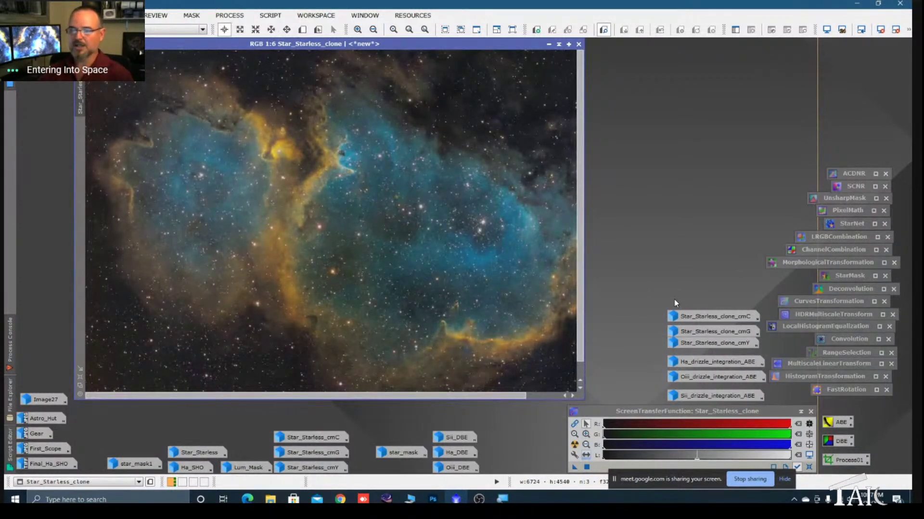
- Open Convolution with a real-time preview of Star_Starless_clone and reset its parameters to defaults
{"action": "double_click", "coordinate": [847, 339]}
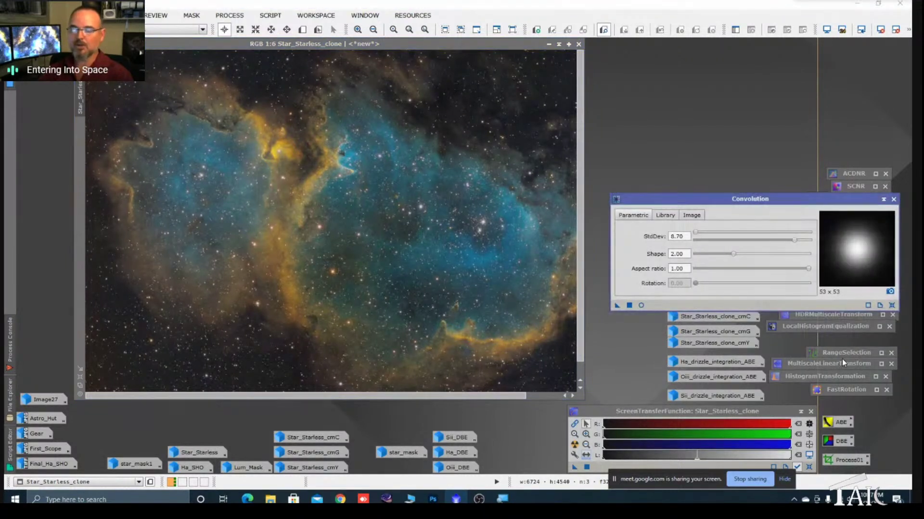
{"action": "left_click_drag", "start_coordinate": [753, 201], "coordinate": [744, 188]}
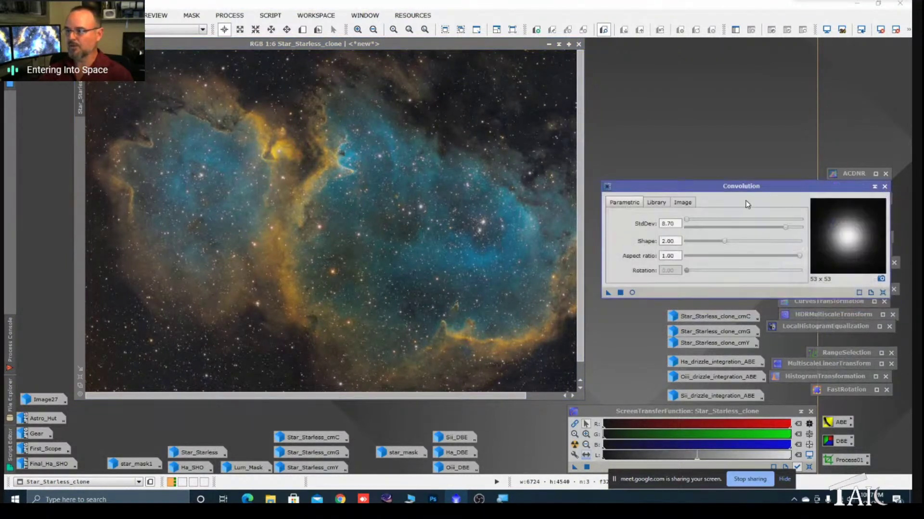
{"action": "left_click", "coordinate": [632, 295]}
{"action": "left_click", "coordinate": [883, 293]}
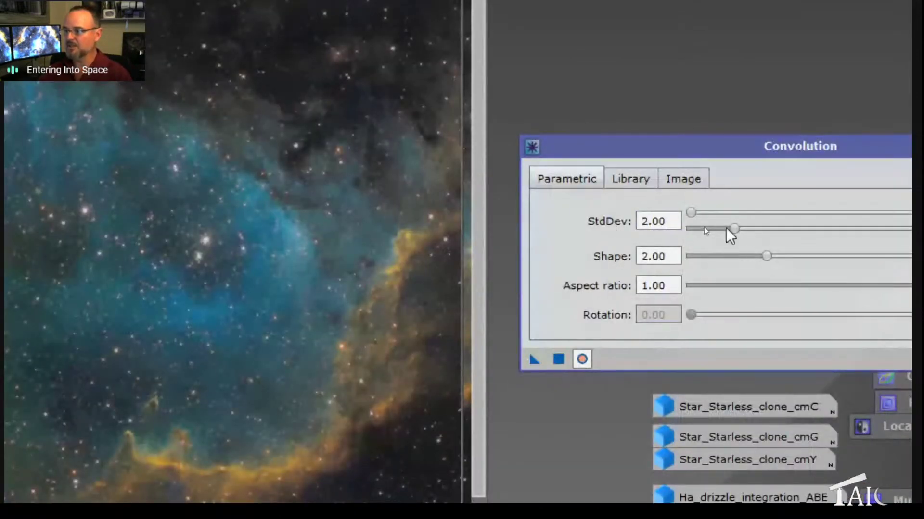
- Apply Convolution with a StdDev of 8.20 to Star_Starless_clone, then minimize the process and close the preview
{"action": "left_click_drag", "start_coordinate": [732, 230], "coordinate": [792, 231]}
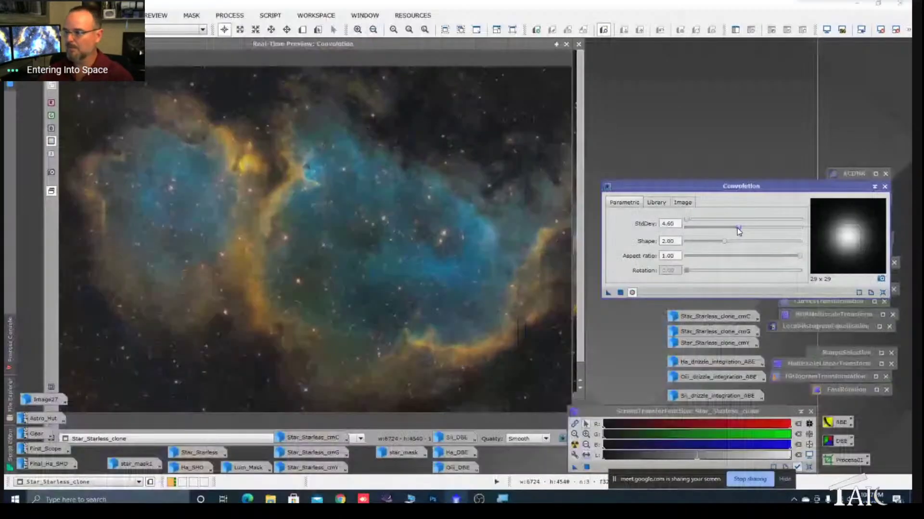
{"action": "left_click_drag", "start_coordinate": [739, 231], "coordinate": [780, 234]}
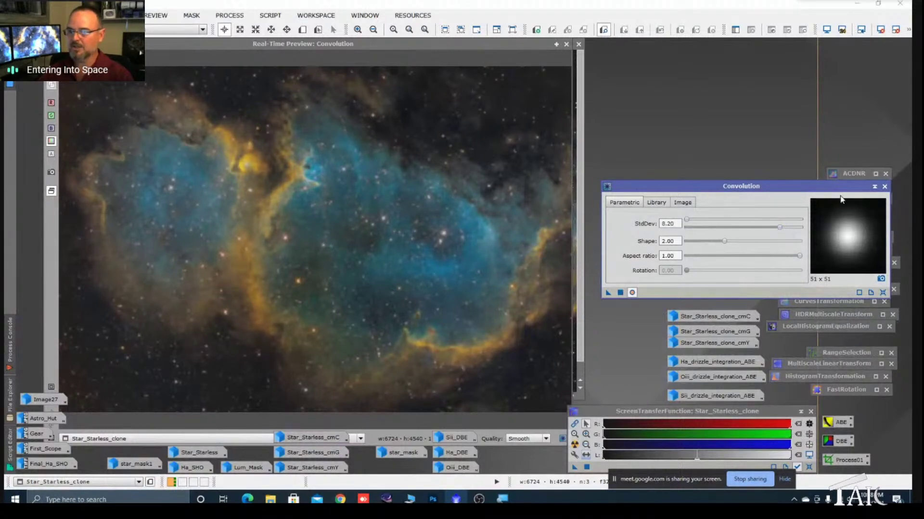
{"action": "left_click", "coordinate": [621, 293]}
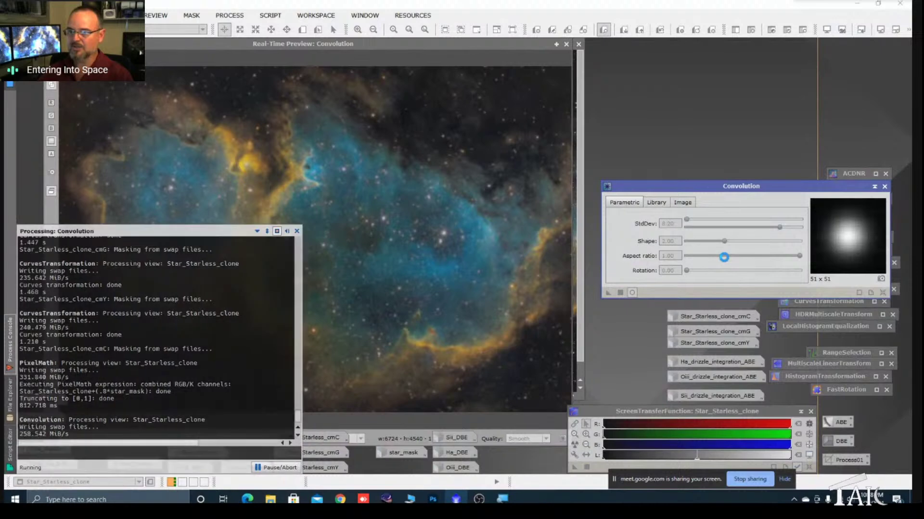
{"action": "left_click", "coordinate": [874, 186]}
{"action": "left_click", "coordinate": [566, 45]}
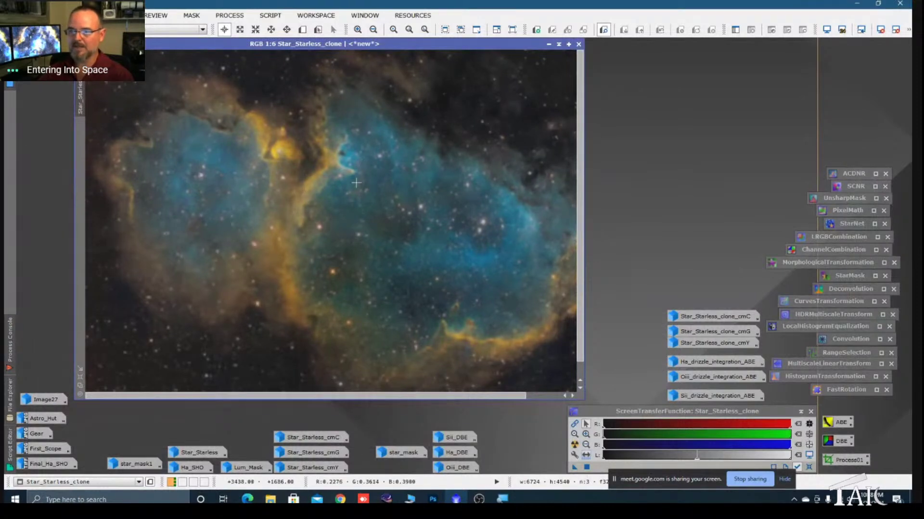
- Examine how the convolution softened the stars and nebula, both at close zoom and across the full frame
{"action": "scroll", "coordinate": [356, 183], "scroll_direction": "up", "scroll_amount": 3}
{"action": "scroll", "coordinate": [340, 216], "scroll_direction": "up", "scroll_amount": 1}
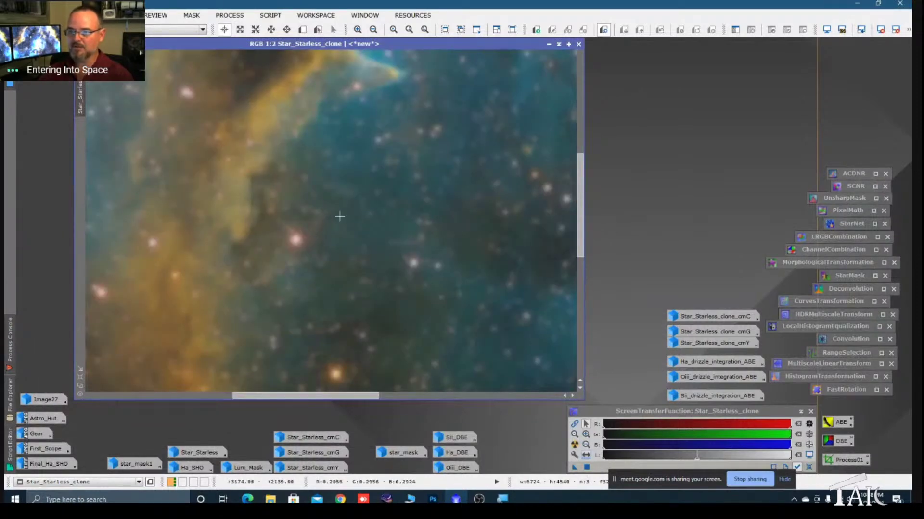
{"action": "scroll", "coordinate": [340, 216], "scroll_direction": "up", "scroll_amount": 1}
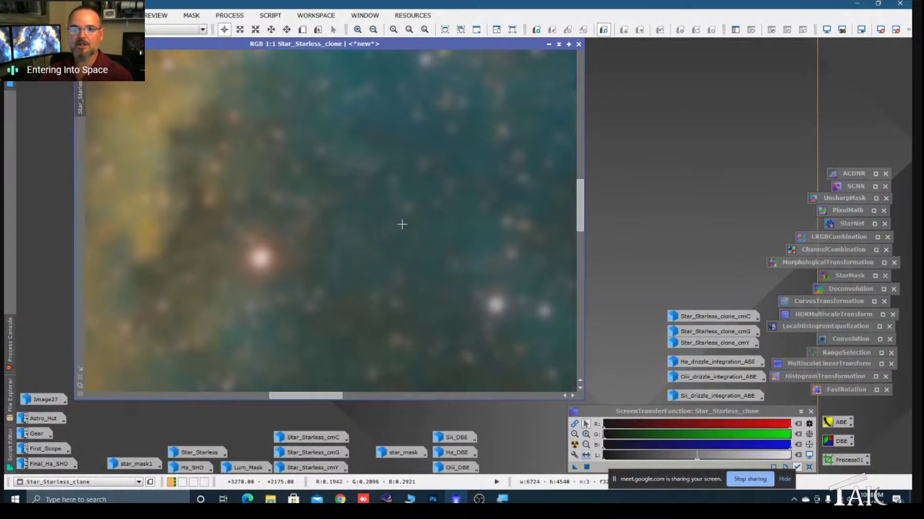
{"action": "scroll", "coordinate": [398, 225], "scroll_direction": "down", "scroll_amount": 4}
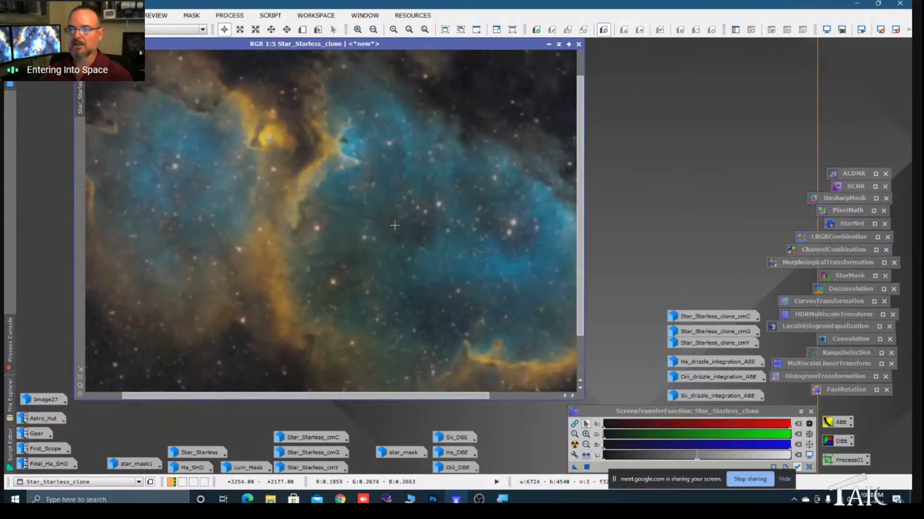
{"action": "scroll", "coordinate": [394, 225], "scroll_direction": "down", "scroll_amount": 1}
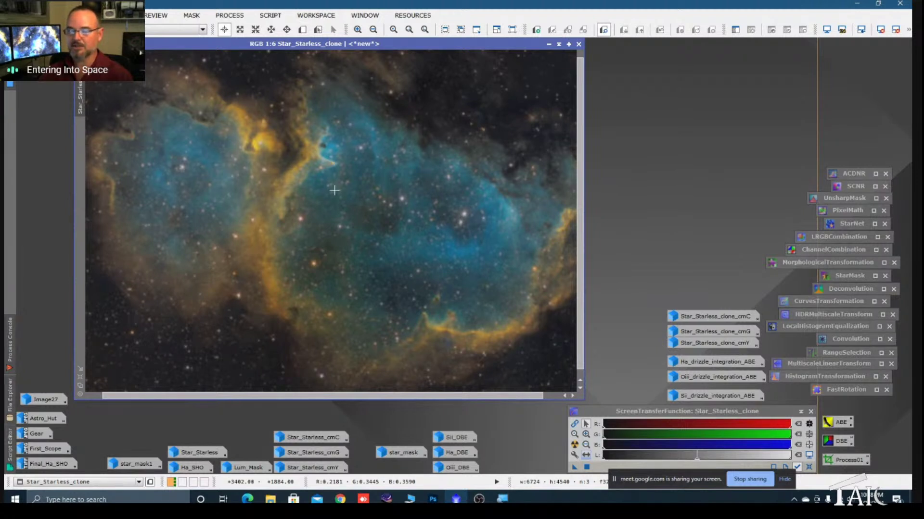
{"action": "scroll", "coordinate": [352, 185], "scroll_direction": "down", "scroll_amount": 1}
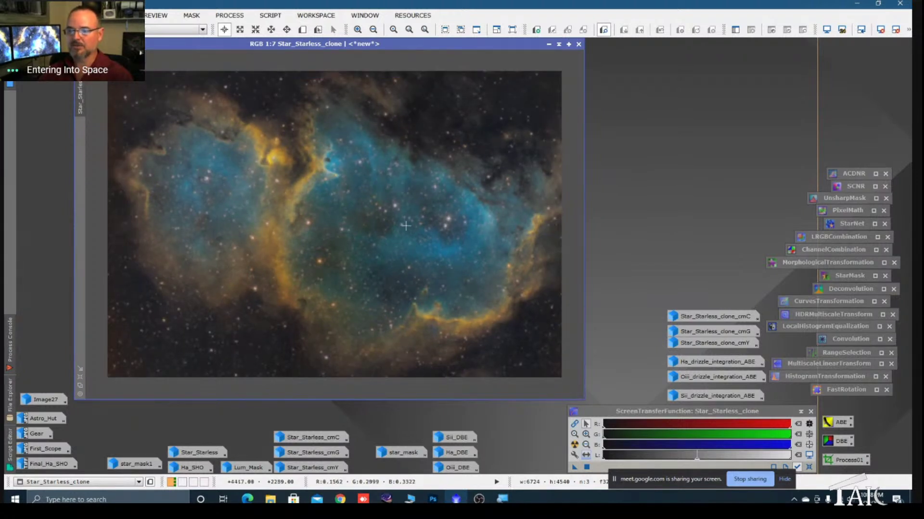
{"action": "scroll", "coordinate": [328, 183], "scroll_direction": "up", "scroll_amount": 1}
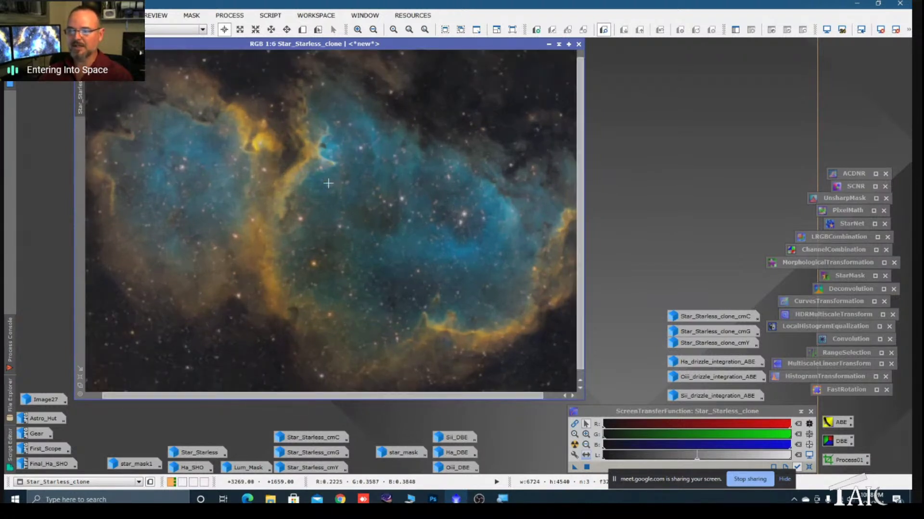
{"action": "scroll", "coordinate": [328, 183], "scroll_direction": "up", "scroll_amount": 4}
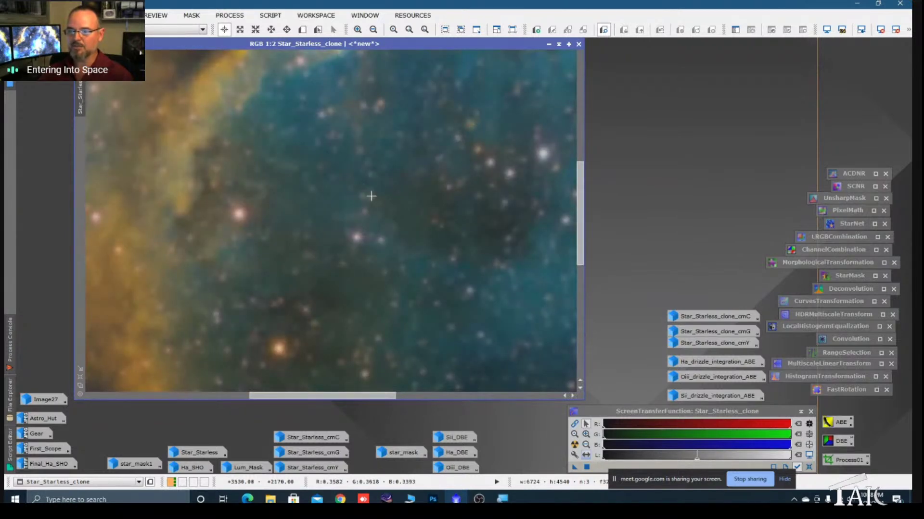
{"action": "scroll", "coordinate": [371, 195], "scroll_direction": "down", "scroll_amount": 5}
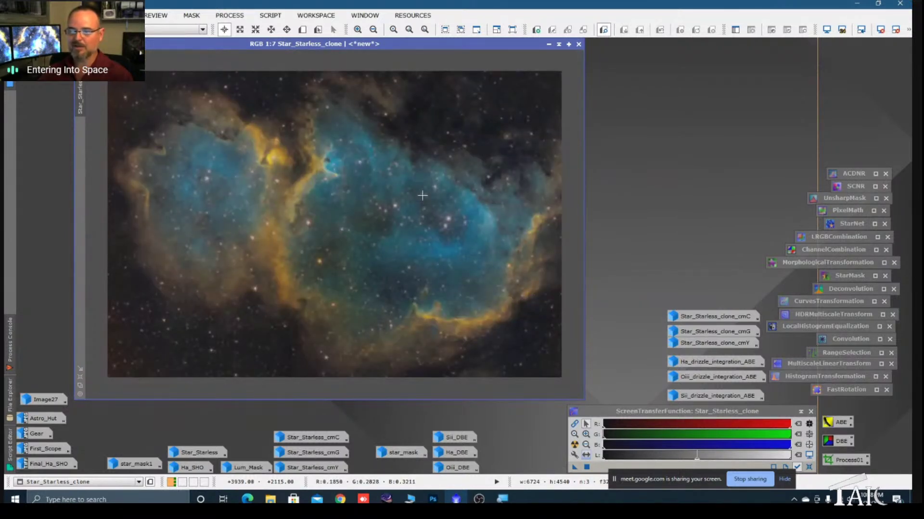
- Minimize Star_Starless_clone, park it above Image27, and restore the Ha_drizzle_integration_ABE image
{"action": "left_click", "coordinate": [549, 44]}
{"action": "left_click_drag", "start_coordinate": [392, 468], "coordinate": [60, 359]}
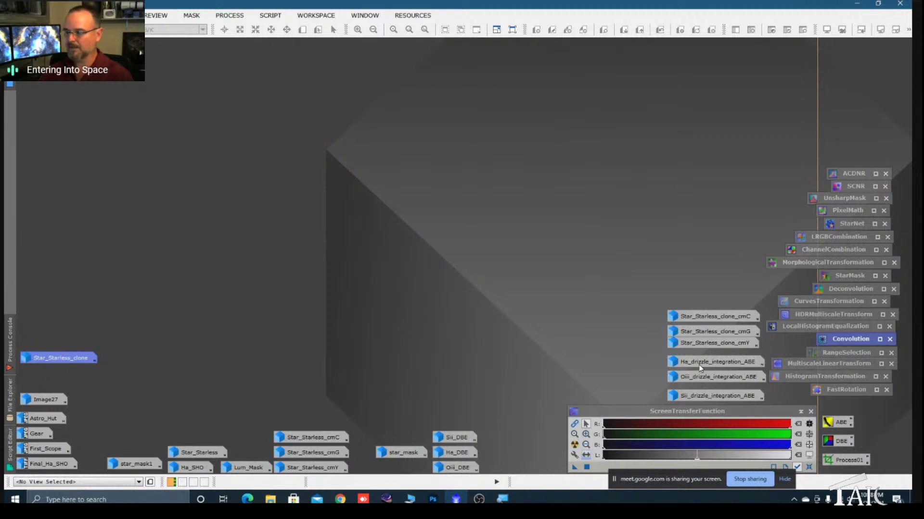
{"action": "mouse_move", "coordinate": [702, 362]}
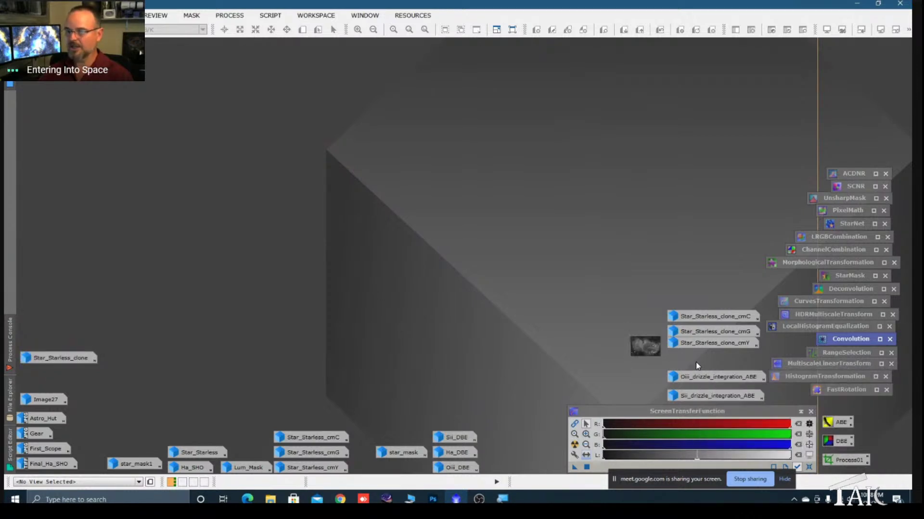
{"action": "double_click", "coordinate": [696, 363]}
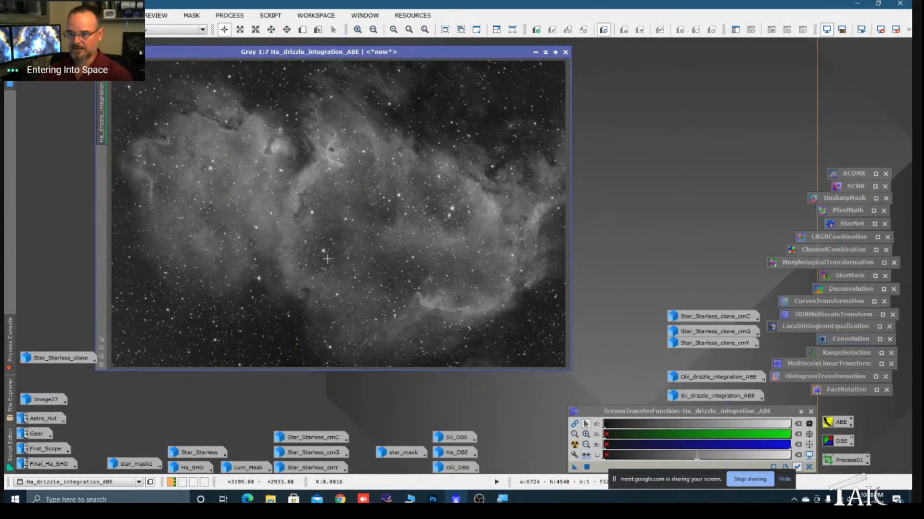
- Compare the Ha image with its screen stretch off and on, and inspect its small stars at 1:1
{"action": "key", "text": "ctrl+F11"}
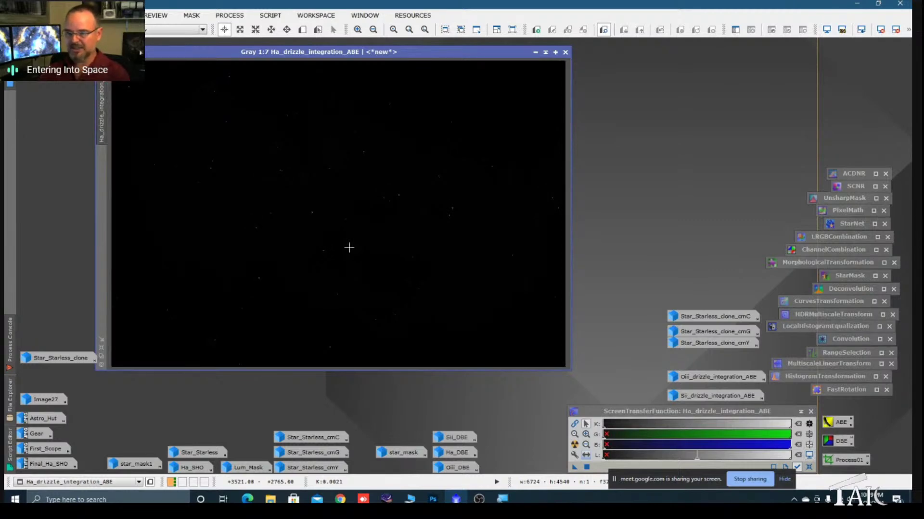
{"action": "key", "text": "ctrl+F11"}
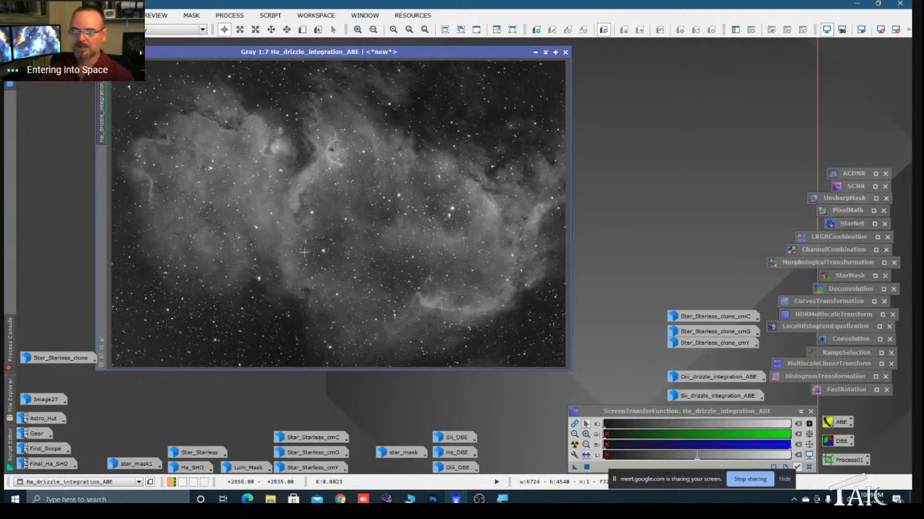
{"action": "scroll", "coordinate": [304, 252], "scroll_direction": "up", "scroll_amount": 6}
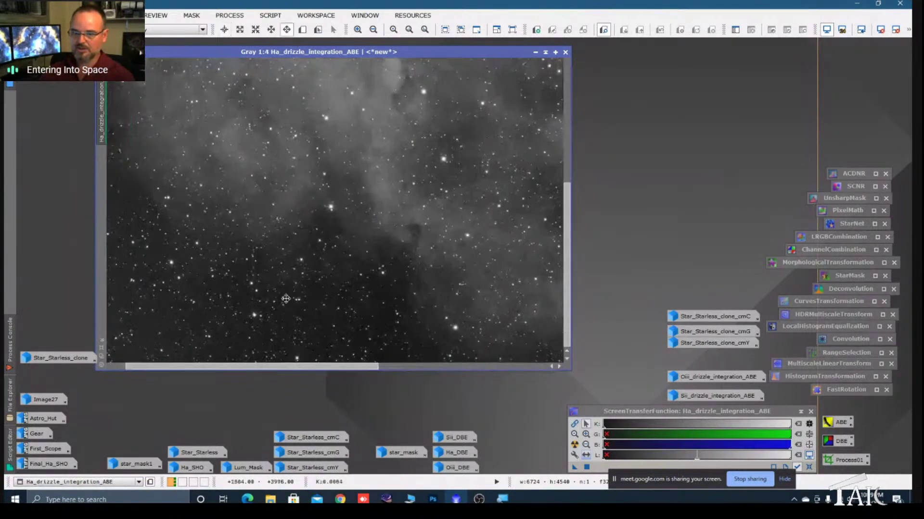
{"action": "left_click_drag", "start_coordinate": [298, 303], "coordinate": [317, 131]}
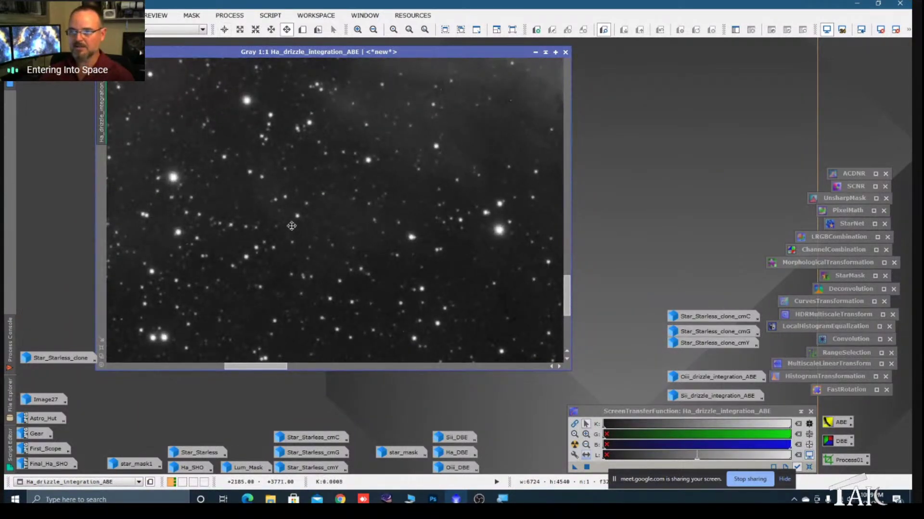
{"action": "key", "text": "alt+r"}
{"action": "scroll", "coordinate": [293, 226], "scroll_direction": "down", "scroll_amount": 1}
{"action": "scroll", "coordinate": [293, 226], "scroll_direction": "down", "scroll_amount": 5}
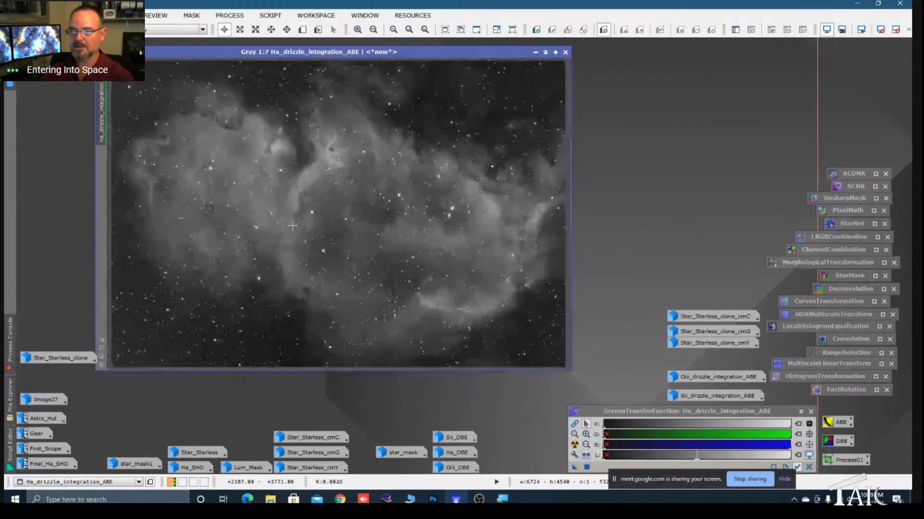
{"action": "scroll", "coordinate": [293, 225], "scroll_direction": "down", "scroll_amount": 1}
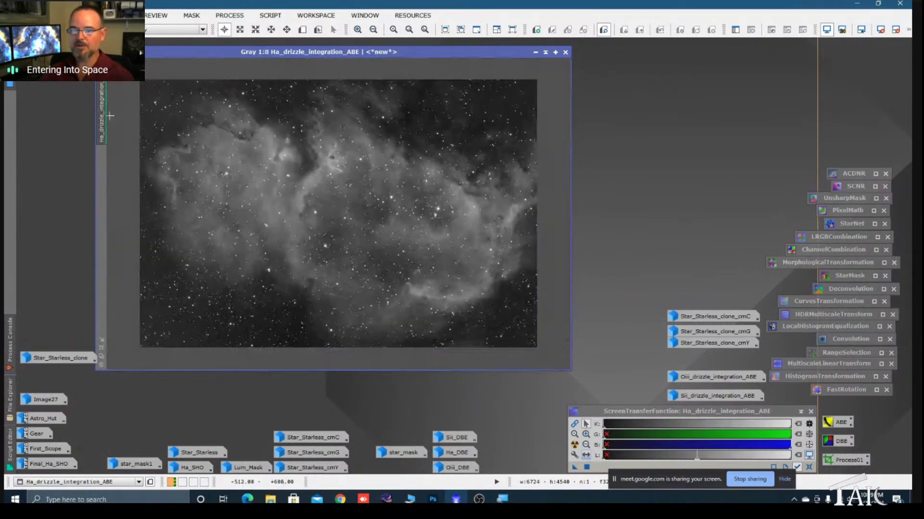
- Duplicate Ha_drizzle_integration_ABE and permanently stretch the clone by applying its screen stretch through HistogramTransformation, with the display stretch turned off
{"action": "left_click_drag", "start_coordinate": [105, 110], "coordinate": [140, 120]}
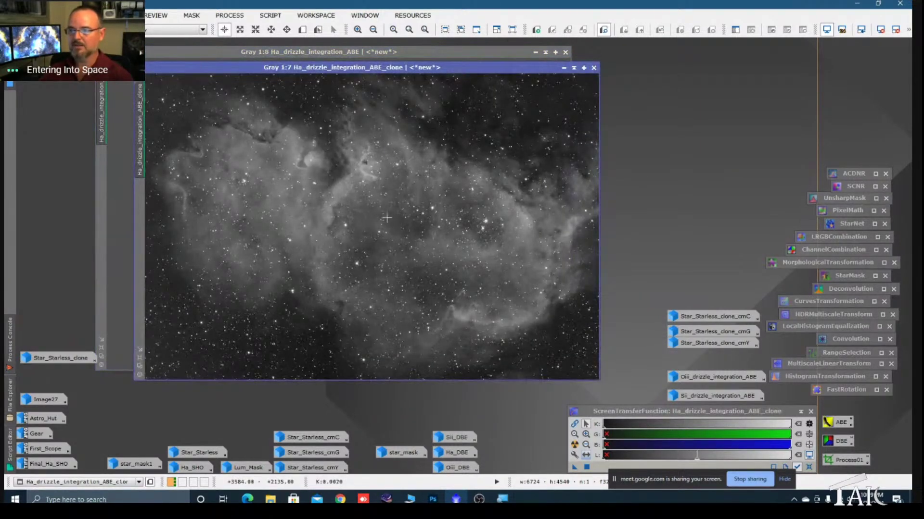
{"action": "double_click", "coordinate": [793, 381]}
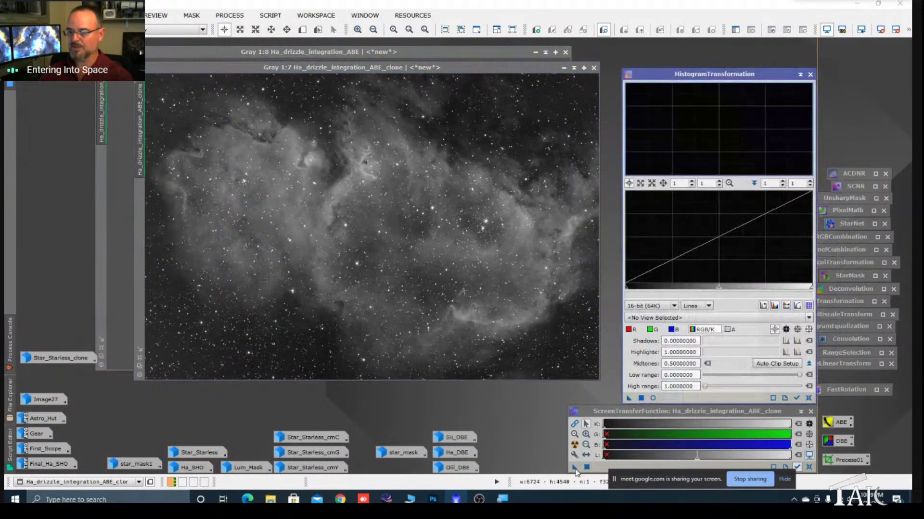
{"action": "left_click_drag", "start_coordinate": [575, 469], "coordinate": [670, 400]}
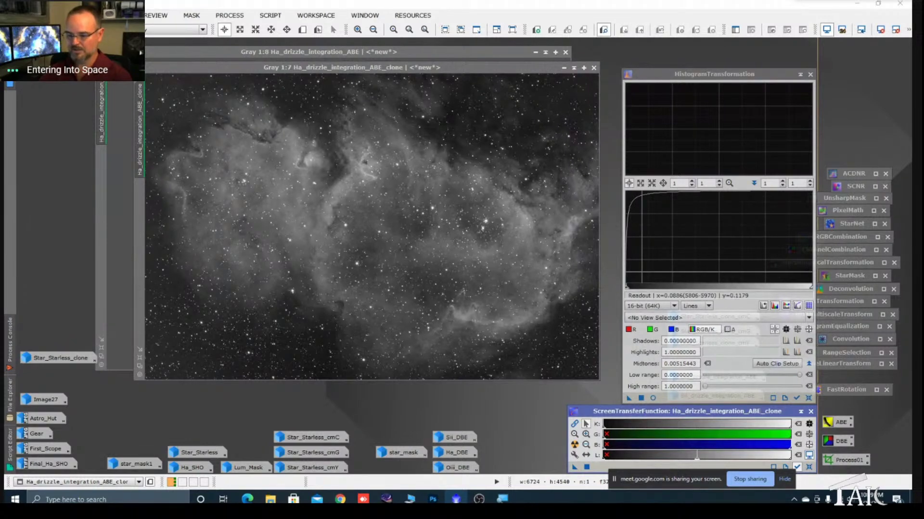
{"action": "key", "text": "ctrl+F12"}
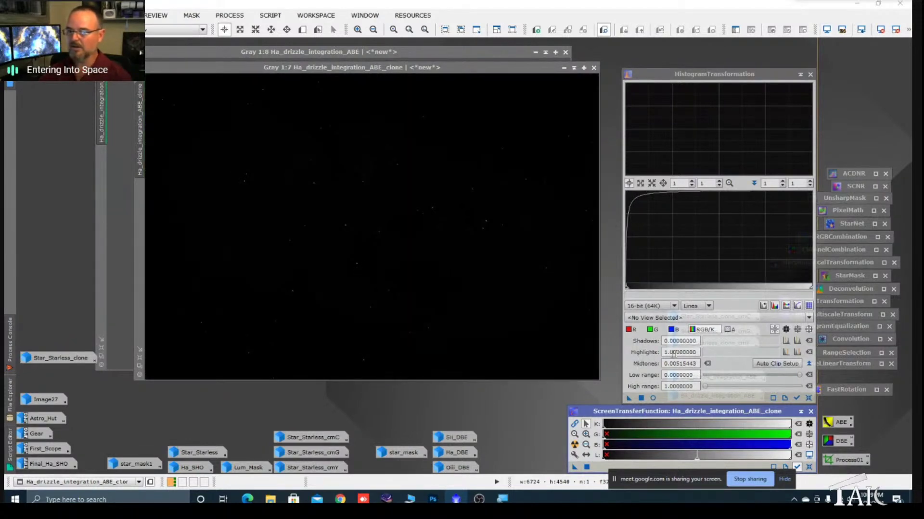
{"action": "mouse_move", "coordinate": [629, 399]}
{"action": "left_mouse_down"}
{"action": "mouse_move", "coordinate": [556, 337]}
{"action": "mouse_move", "coordinate": [552, 273]}
{"action": "left_mouse_up"}
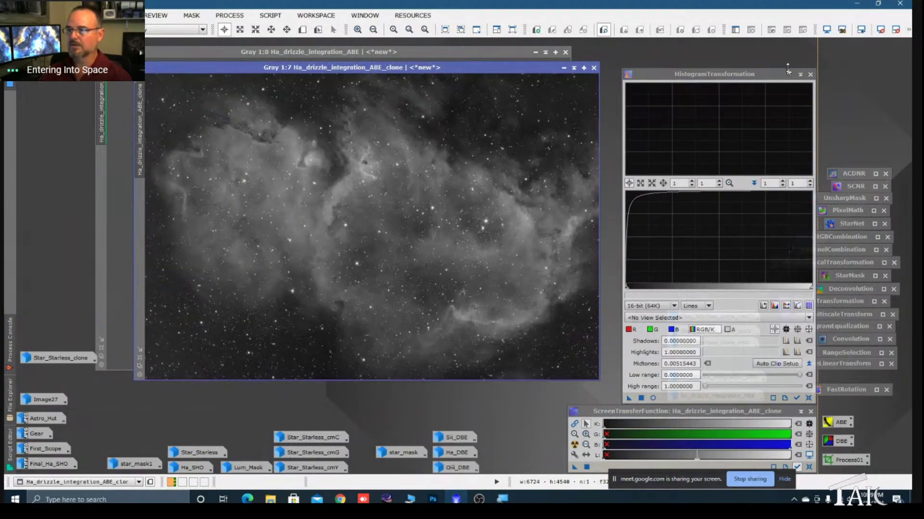
- Close HistogramTransformation, apply the stretched clone as a mask to Ha_drizzle_integration_ABE, and park the minimized clone beside the Oiii_DBE icon
{"action": "left_click", "coordinate": [810, 75]}
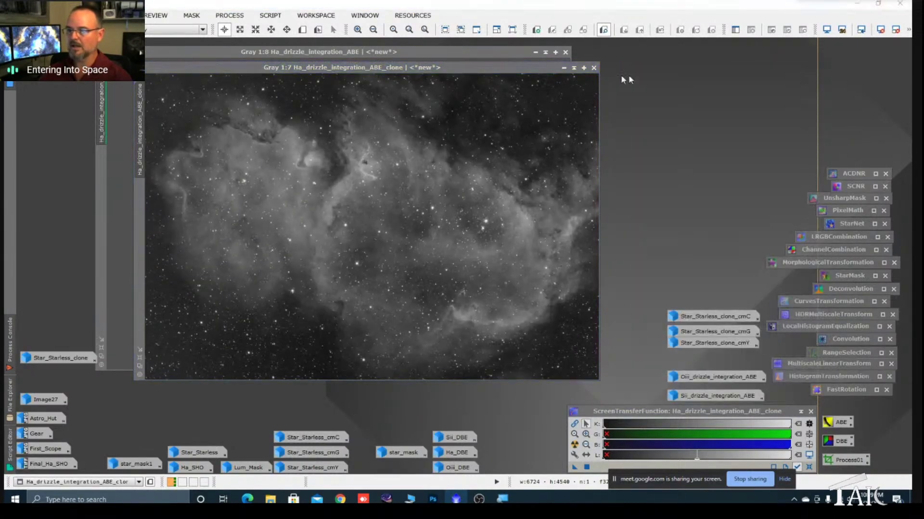
{"action": "left_click_drag", "start_coordinate": [347, 70], "coordinate": [362, 78]}
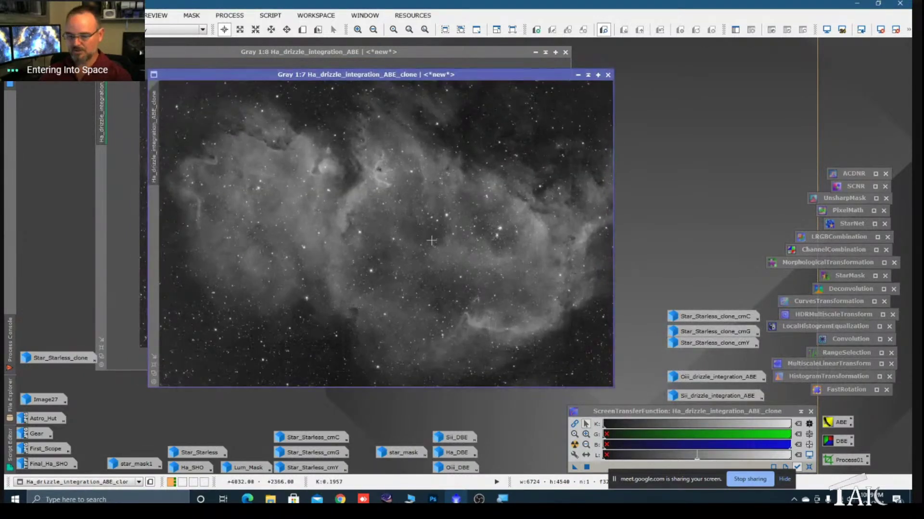
{"action": "key", "text": "ctrl+a"}
{"action": "key", "text": "ctrl+F12"}
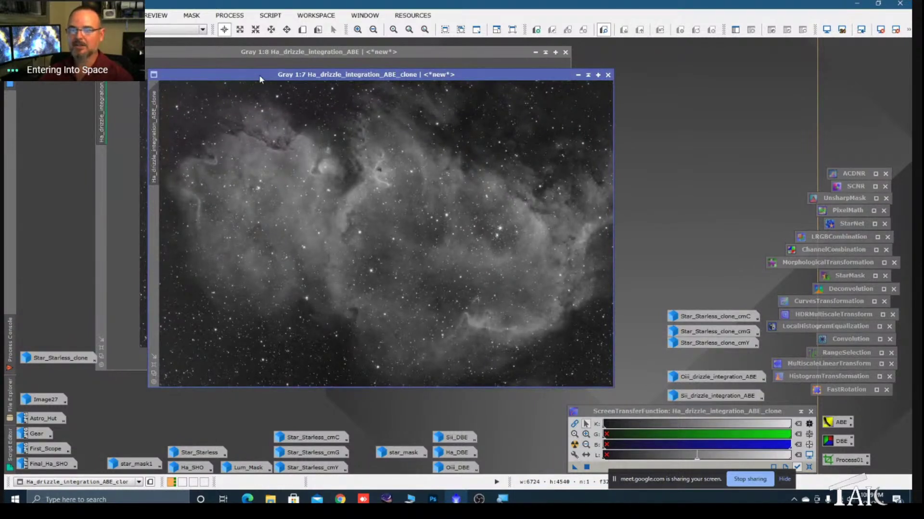
{"action": "left_click_drag", "start_coordinate": [260, 77], "coordinate": [306, 76]}
{"action": "mouse_move", "coordinate": [201, 123]}
{"action": "left_mouse_down"}
{"action": "mouse_move", "coordinate": [165, 198]}
{"action": "mouse_move", "coordinate": [100, 190]}
{"action": "left_mouse_up"}
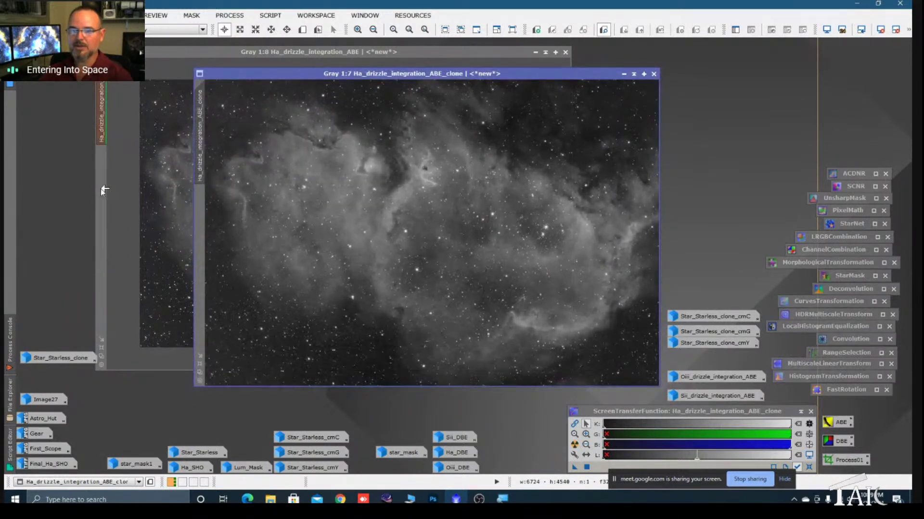
{"action": "left_click", "coordinate": [623, 74]}
{"action": "mouse_move", "coordinate": [500, 234]}
{"action": "left_mouse_down"}
{"action": "mouse_move", "coordinate": [546, 469]}
{"action": "mouse_move", "coordinate": [560, 470]}
{"action": "left_mouse_up"}
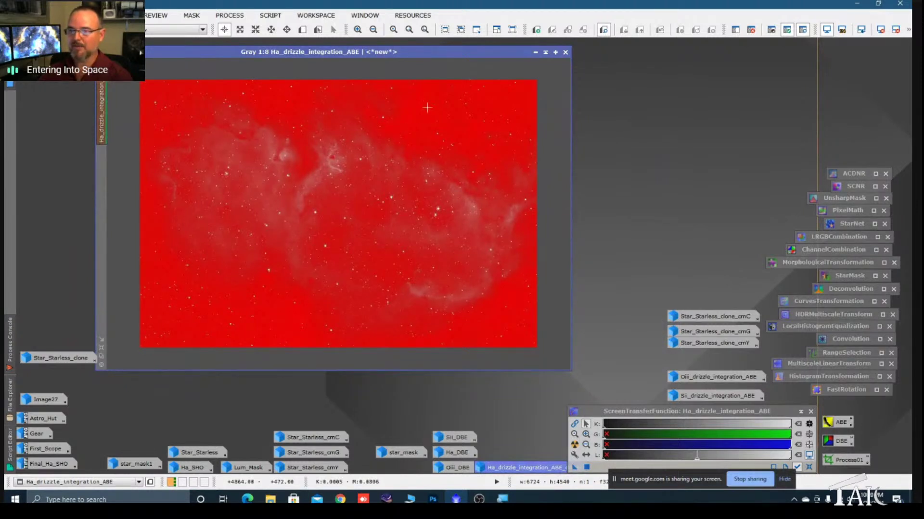
- Invert the mask on Ha_drizzle_integration_ABE and hide its red overlay while leaving the mask enabled
{"action": "right_click", "coordinate": [311, 172]}
{"action": "mouse_move", "coordinate": [359, 277]}
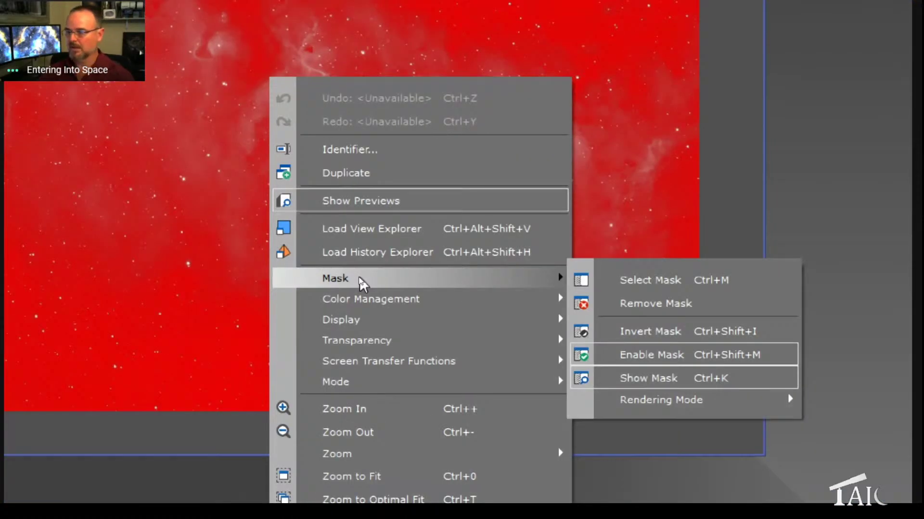
{"action": "left_click", "coordinate": [644, 331]}
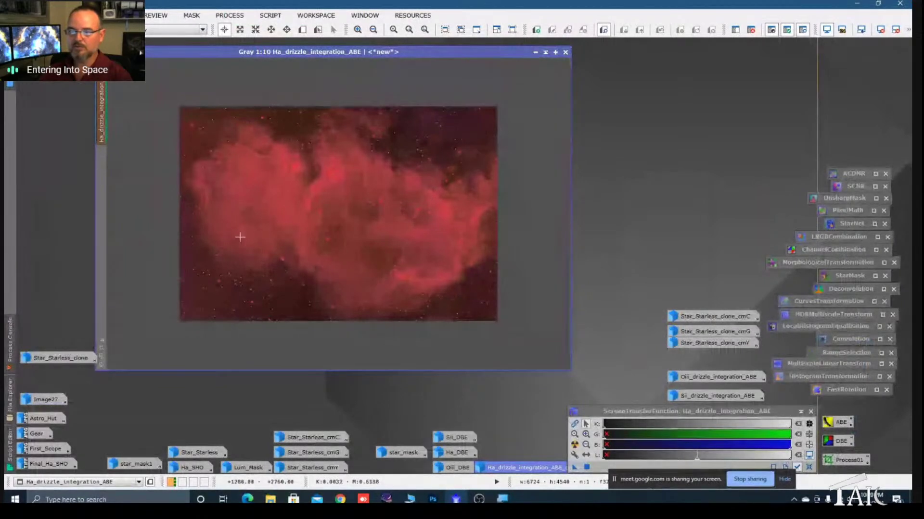
{"action": "right_click", "coordinate": [333, 213]}
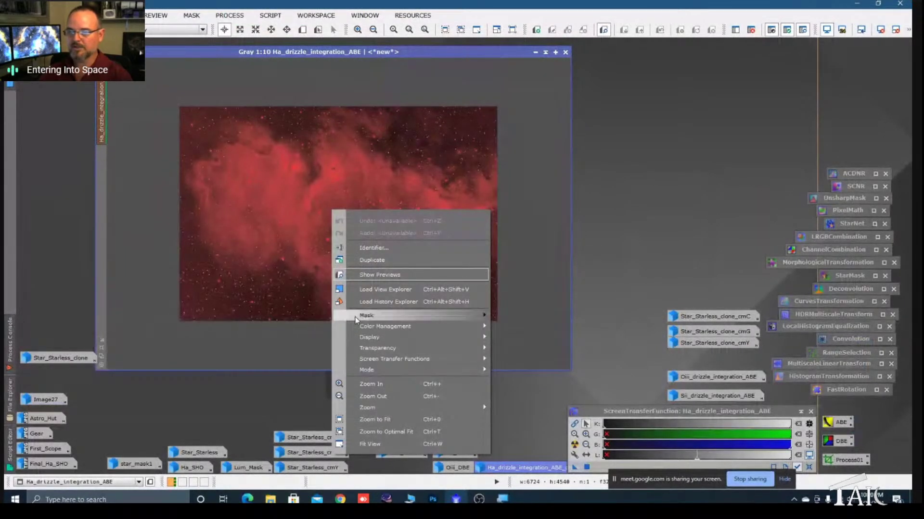
{"action": "mouse_move", "coordinate": [356, 319]}
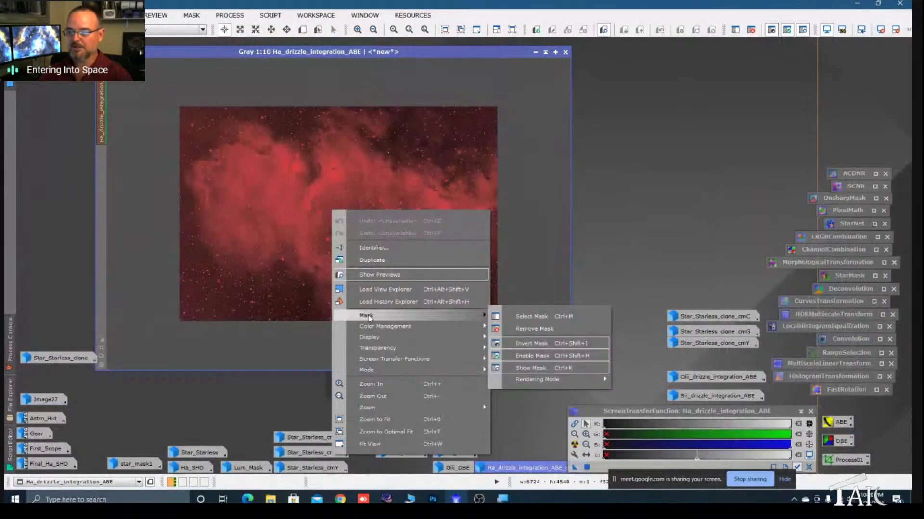
{"action": "left_click", "coordinate": [527, 368]}
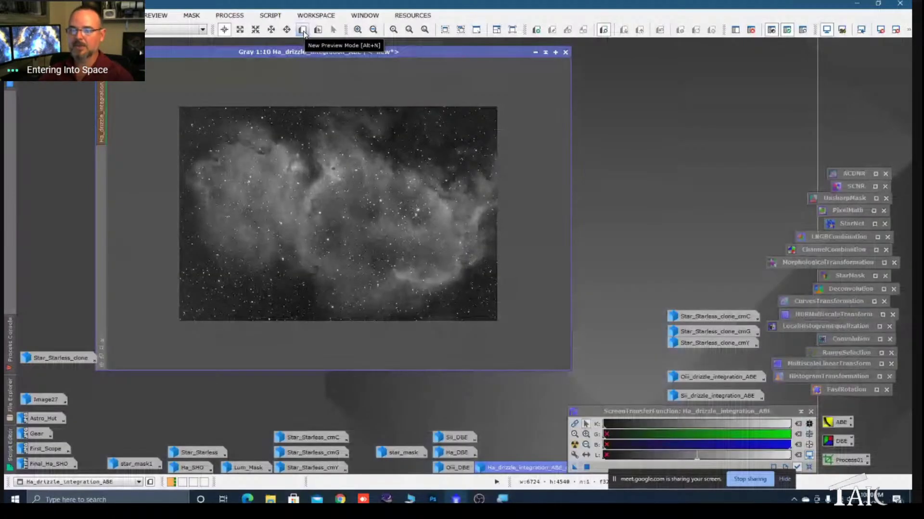
- Create a preview of the dark, starry background below the nebula's left lobe and inspect it at 1:1
{"action": "left_click", "coordinate": [302, 30]}
{"action": "left_click_drag", "start_coordinate": [226, 284], "coordinate": [288, 319]}
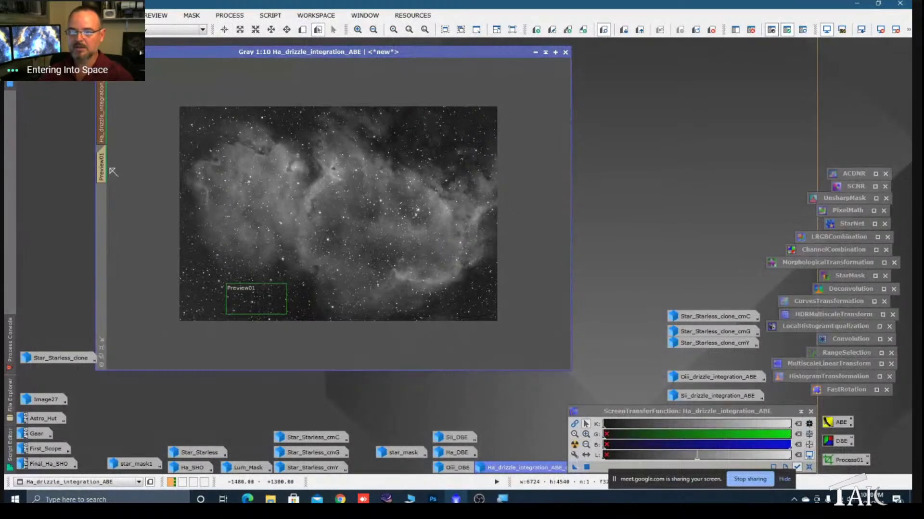
{"action": "left_click", "coordinate": [106, 157]}
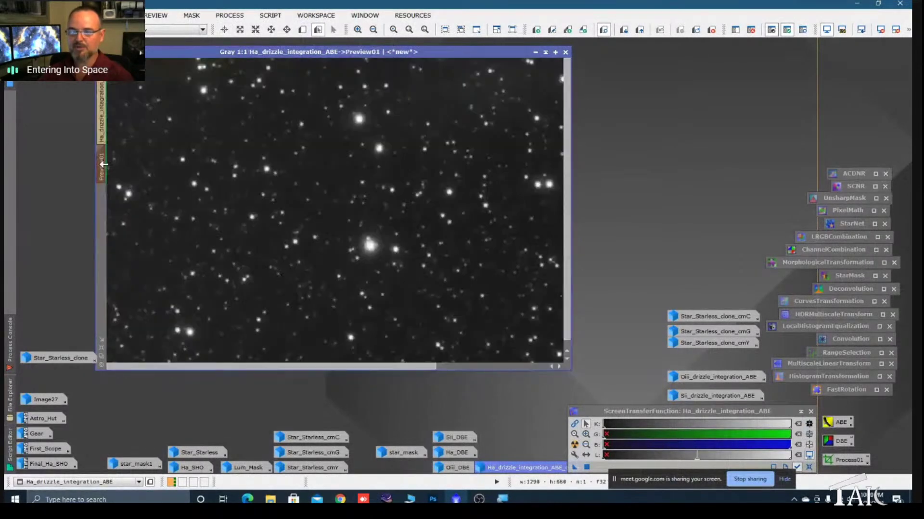
{"action": "scroll", "coordinate": [409, 269], "scroll_direction": "down", "scroll_amount": 1}
{"action": "scroll", "coordinate": [405, 252], "scroll_direction": "up", "scroll_amount": 1}
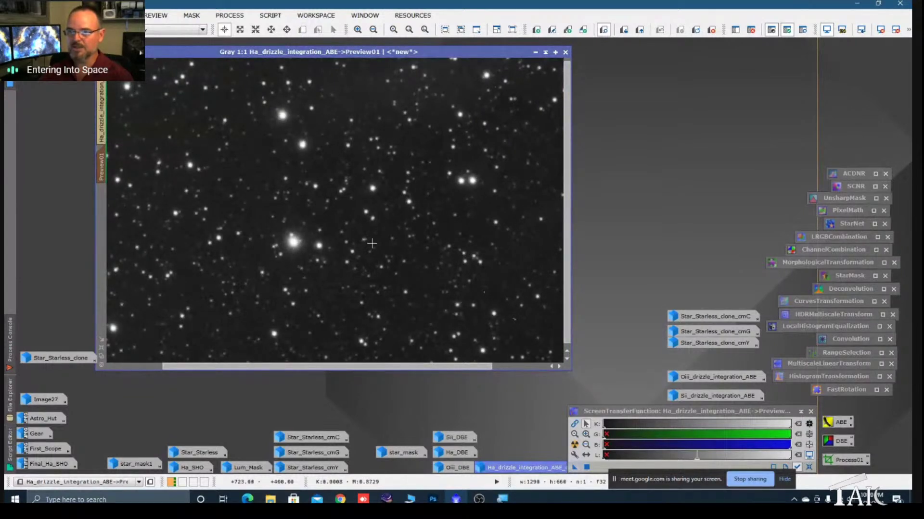
{"action": "scroll", "coordinate": [410, 230], "scroll_direction": "down", "scroll_amount": 1}
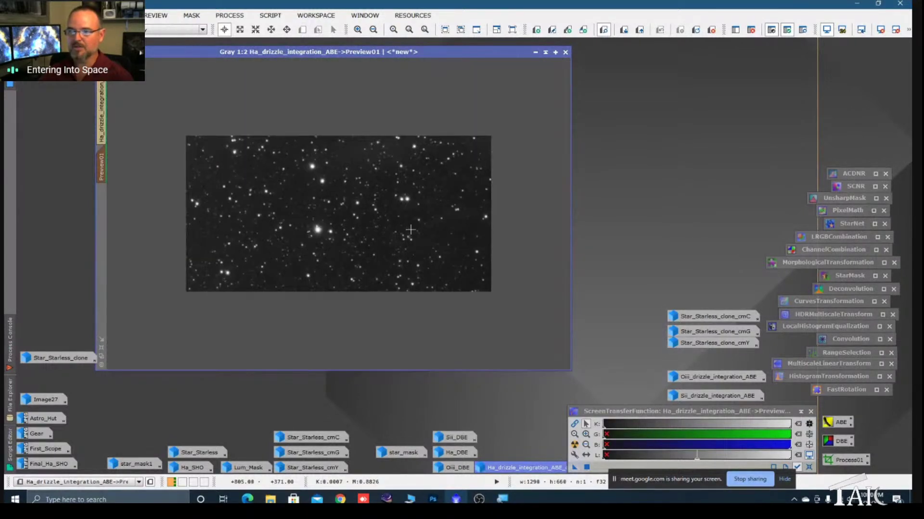
{"action": "scroll", "coordinate": [410, 230], "scroll_direction": "up", "scroll_amount": 1}
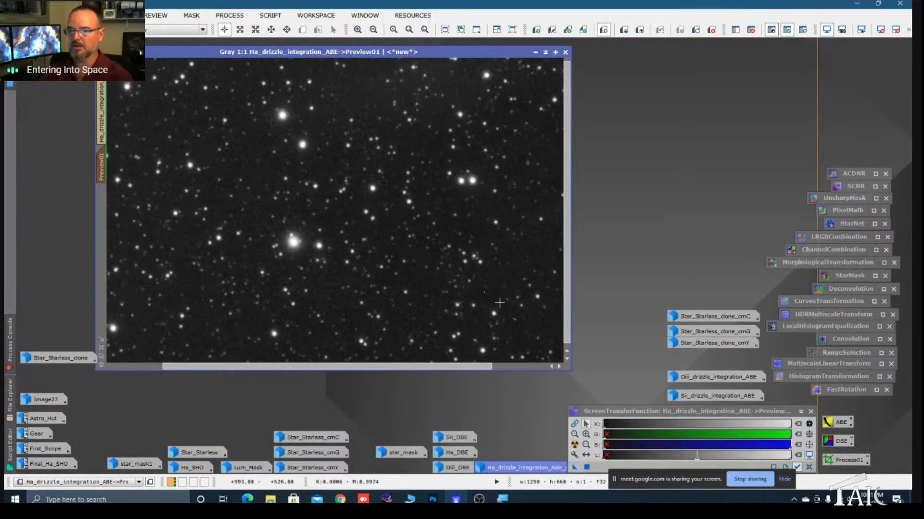
- Apply the four-layer MultiscaleLinearTransform noise reduction to the preview, with Luminance (CIE Y) as the target
{"action": "double_click", "coordinate": [798, 365]}
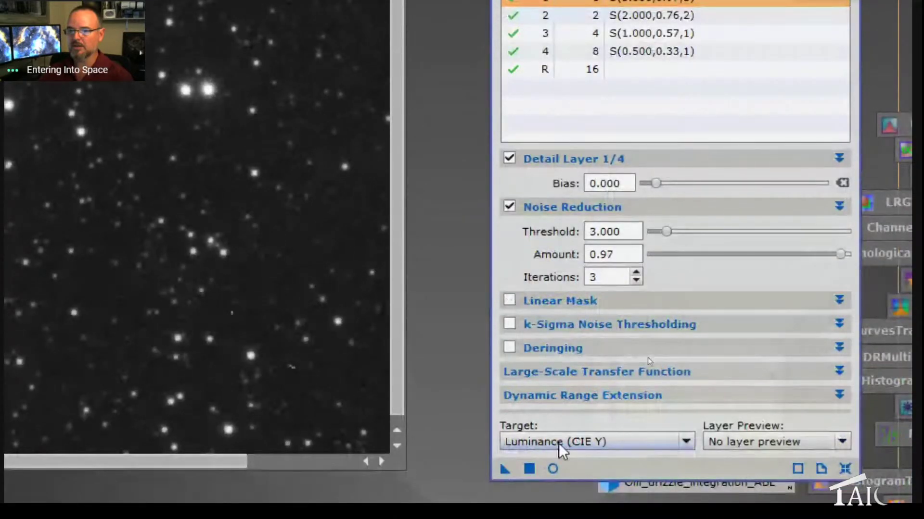
{"action": "left_click", "coordinate": [685, 442]}
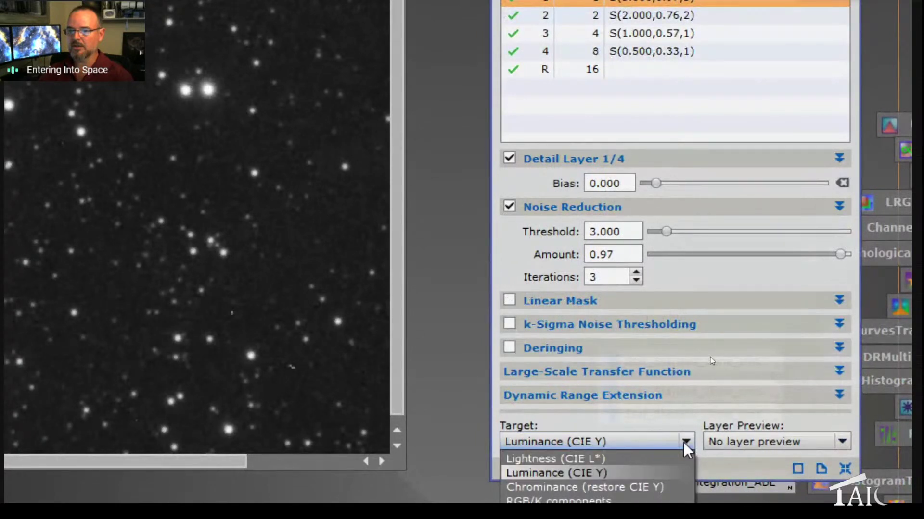
{"action": "left_click", "coordinate": [545, 475]}
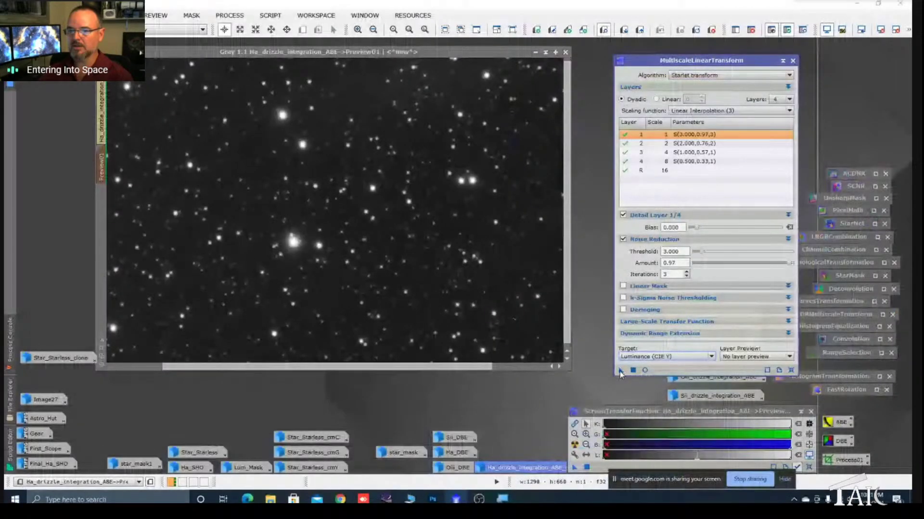
{"action": "left_click", "coordinate": [382, 217]}
{"action": "key", "text": "F5"}
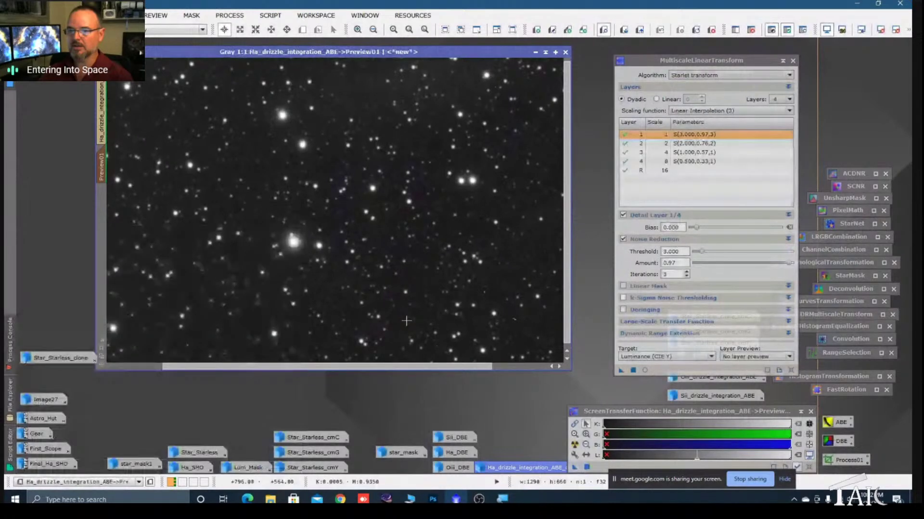
- Enlarge the Ha image window and inspect the noise-reduced star field in the preview at 2:1
{"action": "left_click_drag", "start_coordinate": [358, 53], "coordinate": [353, 51]}
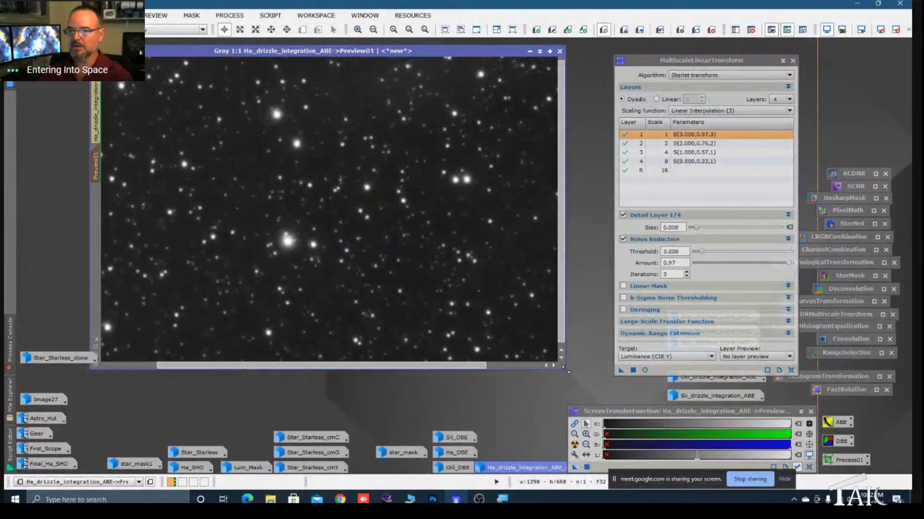
{"action": "left_click_drag", "start_coordinate": [566, 369], "coordinate": [600, 406]}
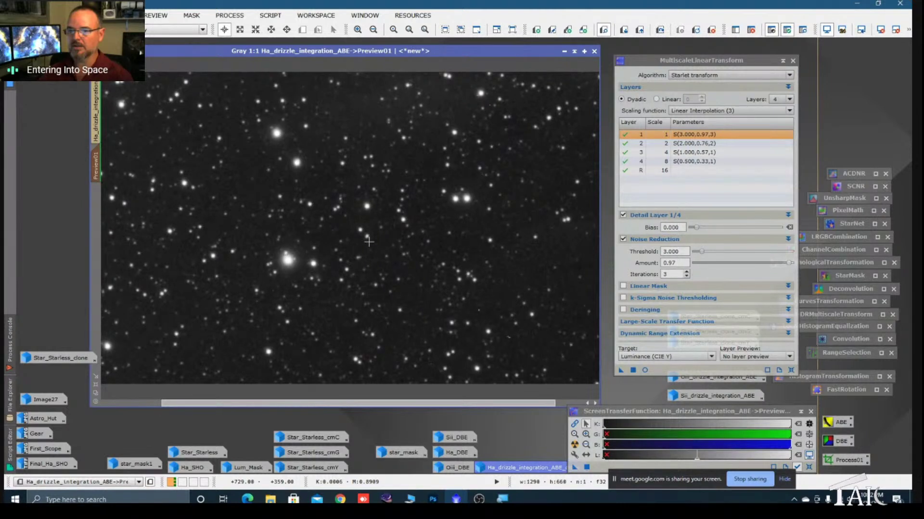
{"action": "scroll", "coordinate": [369, 242], "scroll_direction": "up", "scroll_amount": 1}
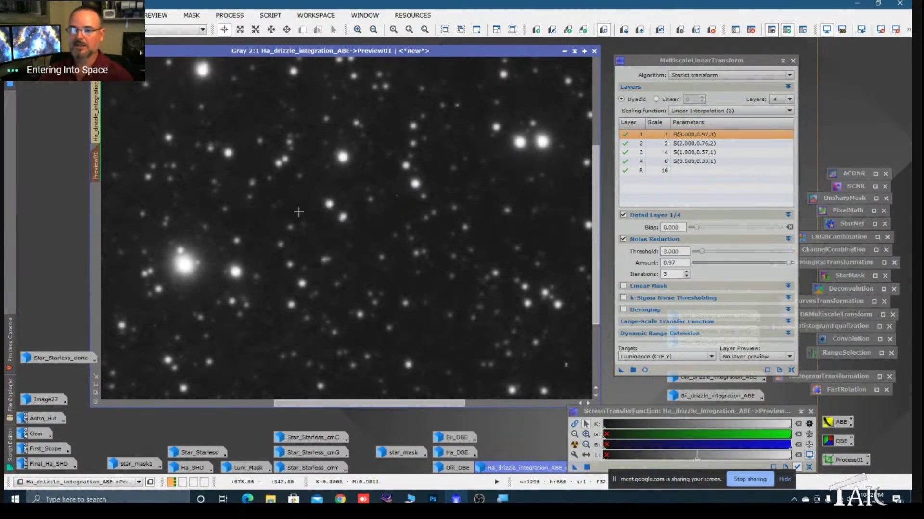
- Apply the same MultiscaleLinearTransform noise reduction to the full Ha_drizzle_integration_ABE image and put the process window away
{"action": "left_click", "coordinate": [99, 124]}
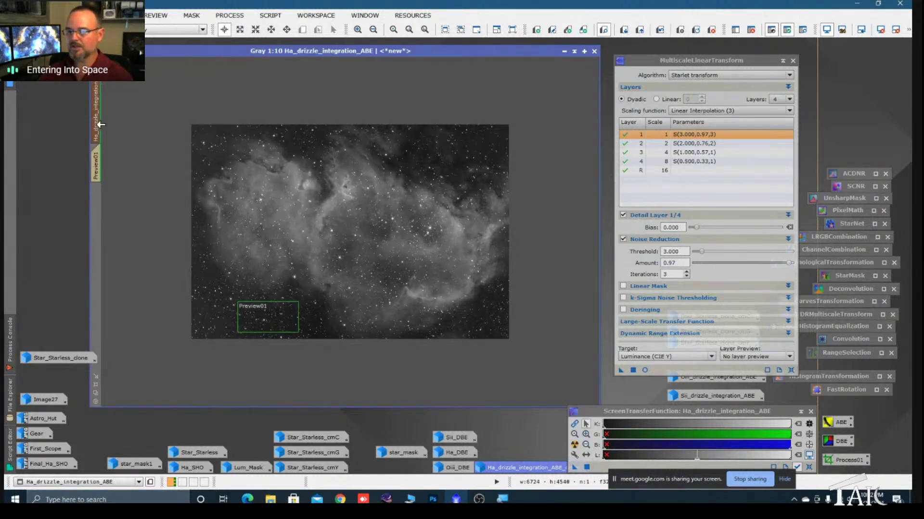
{"action": "left_click_drag", "start_coordinate": [620, 370], "coordinate": [490, 318]}
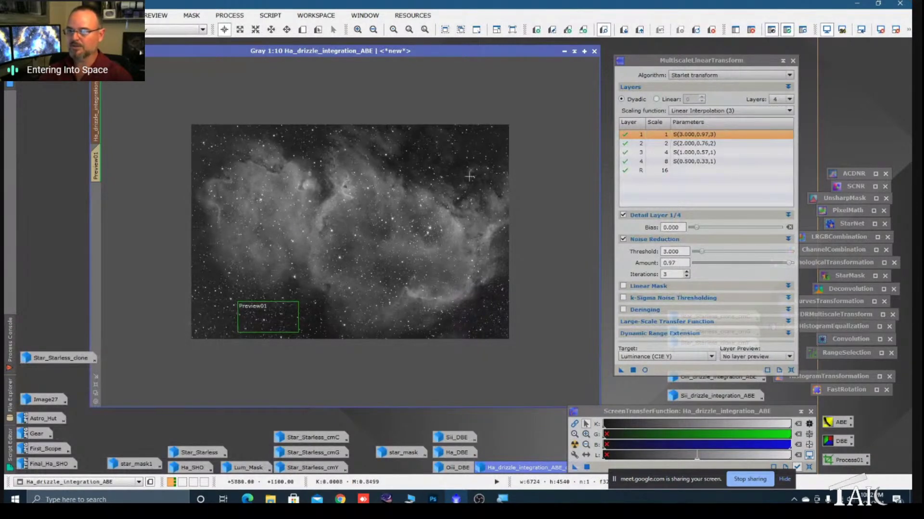
{"action": "left_click_drag", "start_coordinate": [786, 57], "coordinate": [785, 63]}
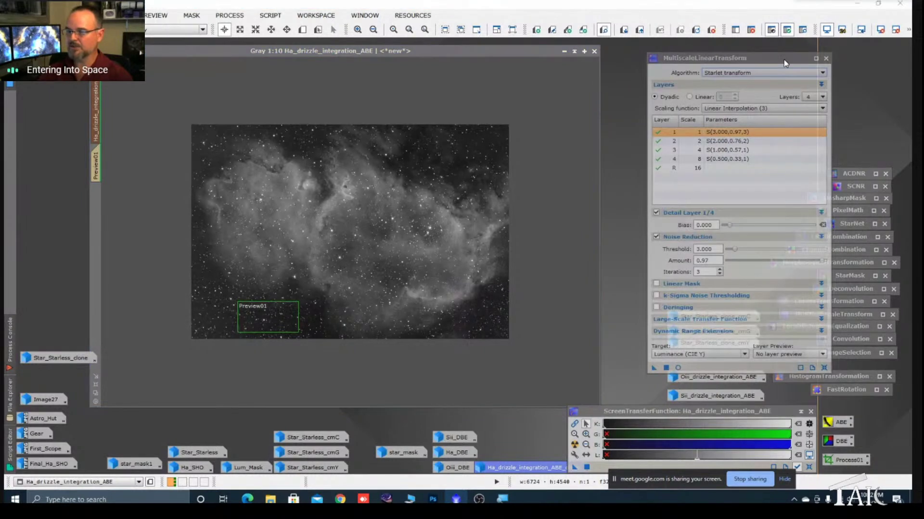
{"action": "left_click", "coordinate": [816, 58]}
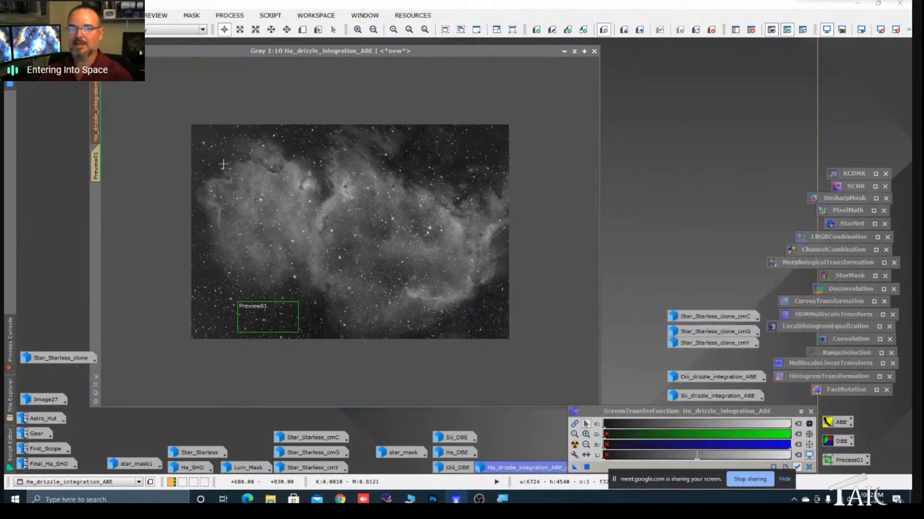
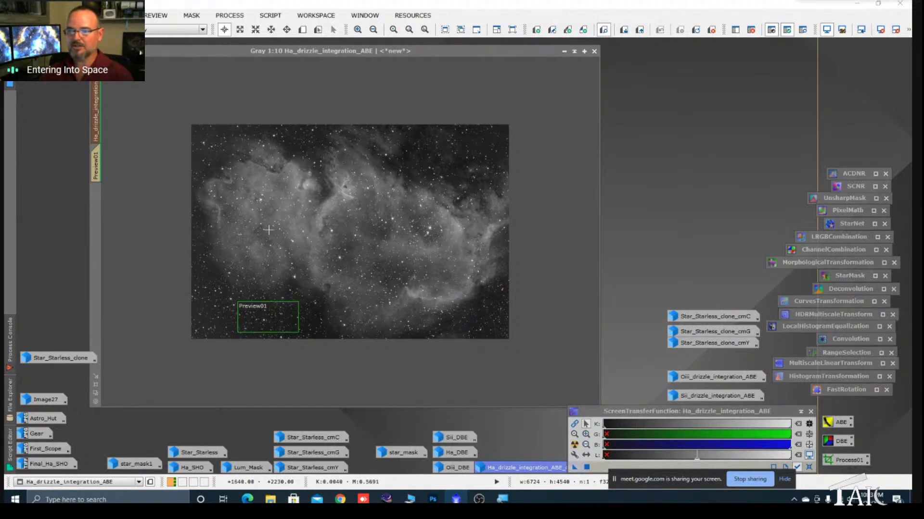
- Delete the preview from Ha_drizzle_integration_ABE and remove the image's mask
{"action": "right_click", "coordinate": [96, 168]}
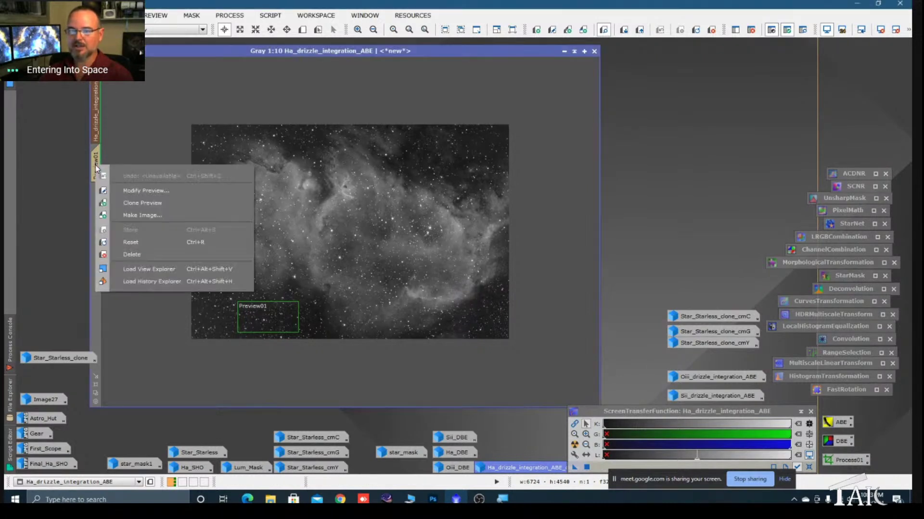
{"action": "left_click", "coordinate": [139, 255]}
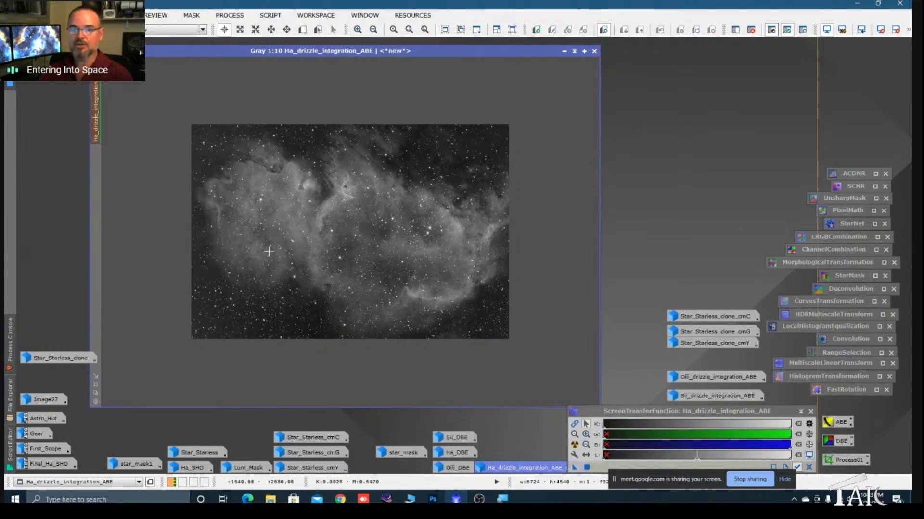
{"action": "right_click", "coordinate": [349, 204]}
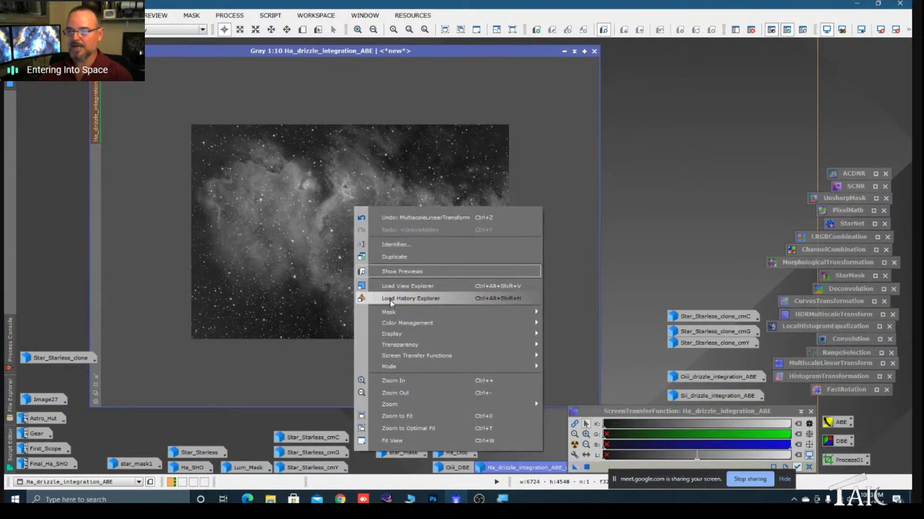
{"action": "mouse_move", "coordinate": [394, 315]}
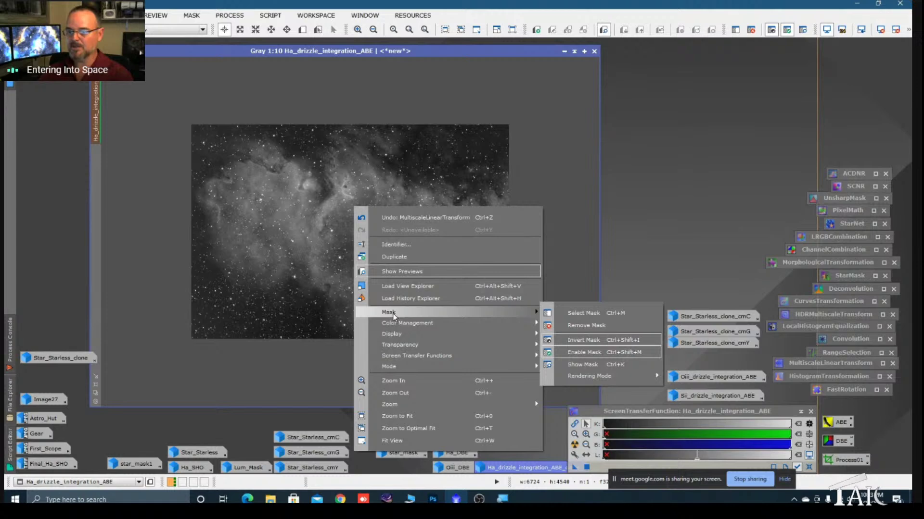
{"action": "left_click", "coordinate": [582, 325]}
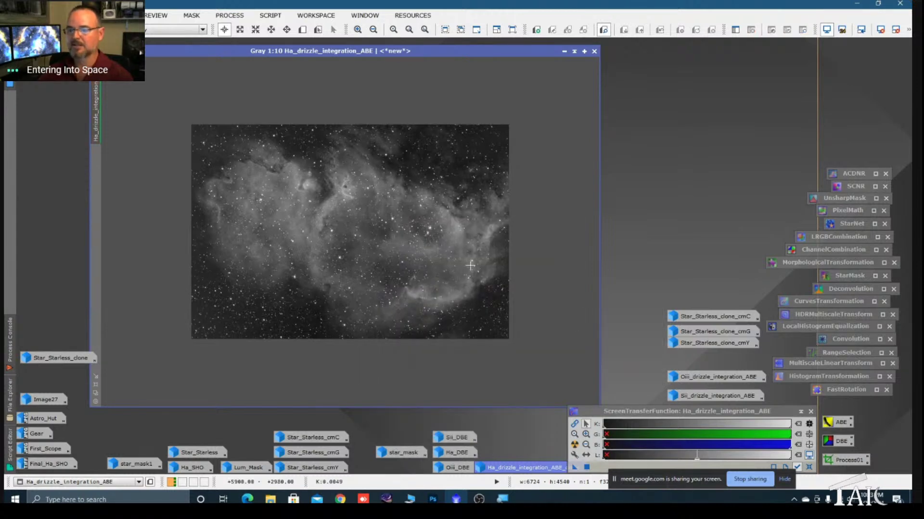
- Reset HistogramTransformation and load the ScreenTransferFunction stretch of Ha_drizzle_integration_ABE into it
{"action": "scroll", "coordinate": [462, 263], "scroll_direction": "up", "scroll_amount": 3}
{"action": "scroll", "coordinate": [532, 303], "scroll_direction": "down", "scroll_amount": 1}
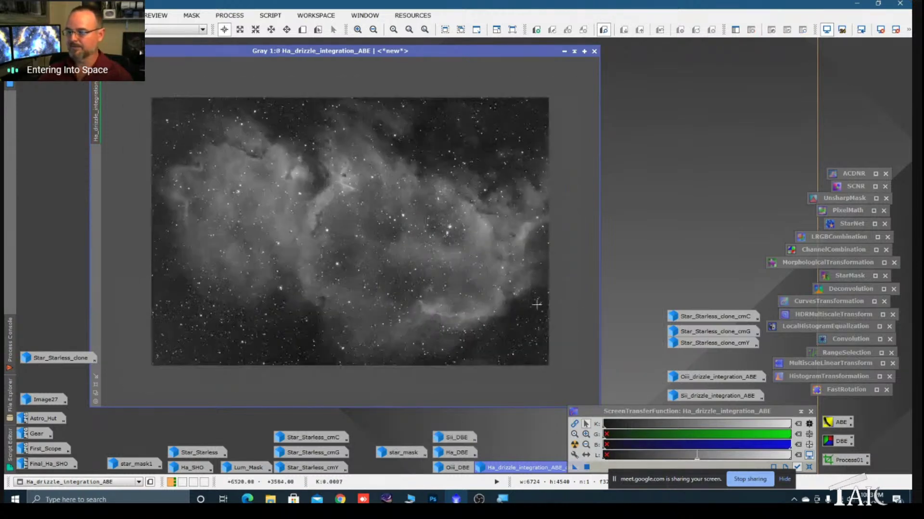
{"action": "double_click", "coordinate": [793, 379]}
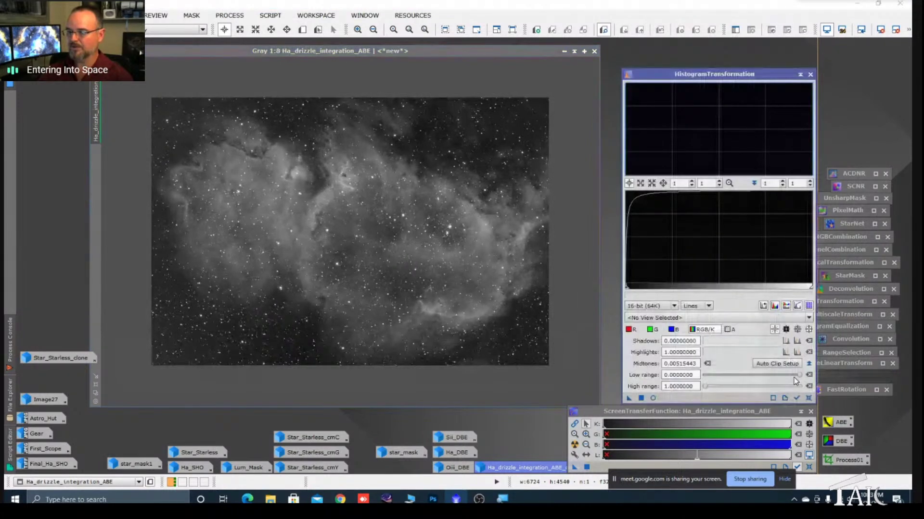
{"action": "left_click", "coordinate": [810, 399]}
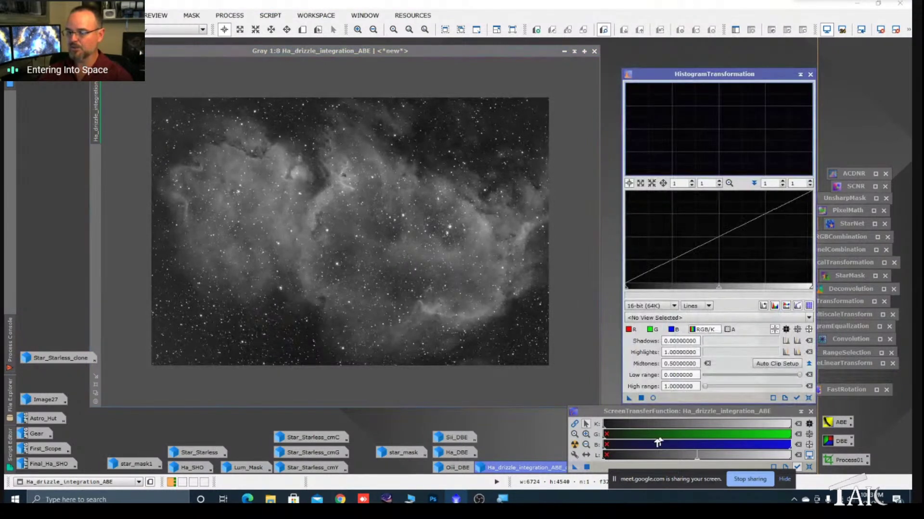
{"action": "left_click_drag", "start_coordinate": [574, 467], "coordinate": [678, 403]}
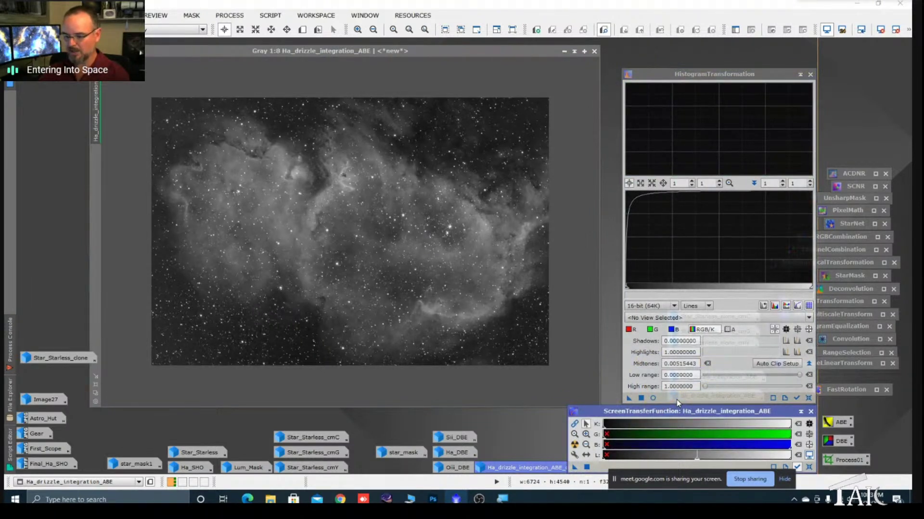
- Disable the screen stretch on Ha_drizzle_integration_ABE, apply the histogram stretch permanently, and put the process and image windows away
{"action": "key", "text": "ctrl+F12"}
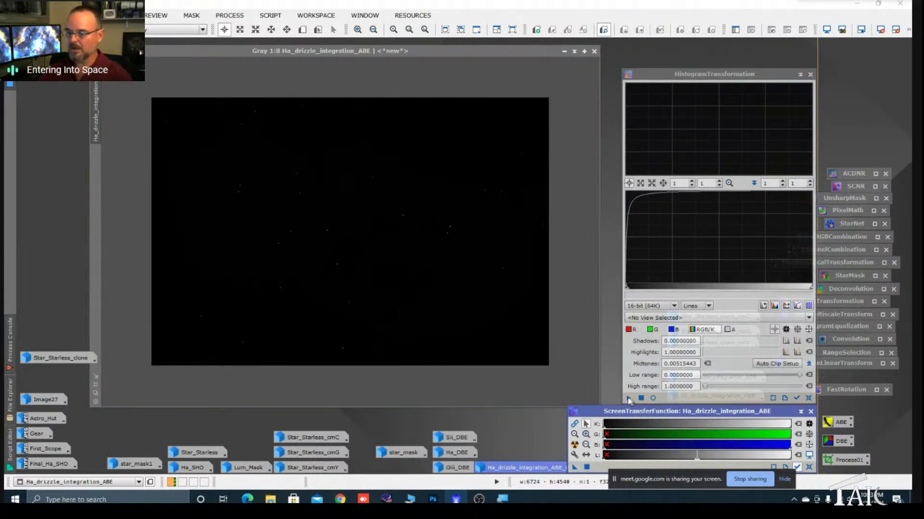
{"action": "left_click_drag", "start_coordinate": [629, 401], "coordinate": [470, 331]}
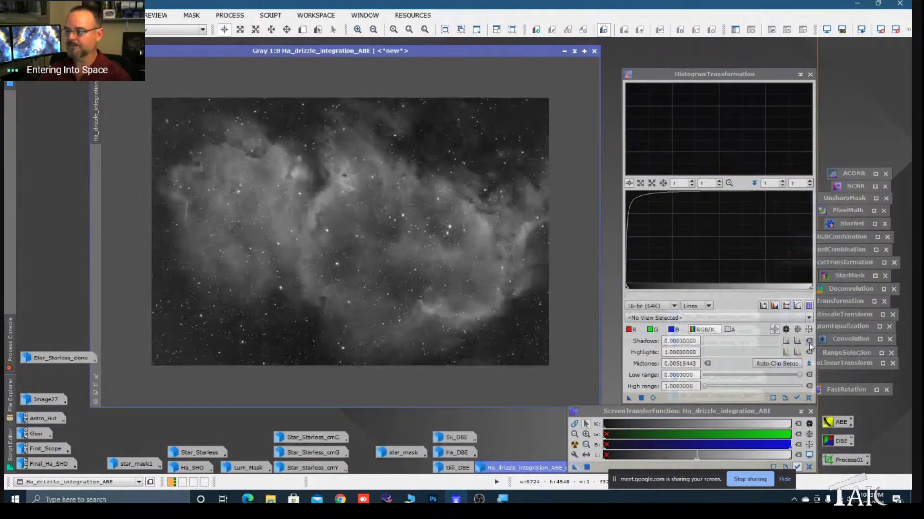
{"action": "left_click", "coordinate": [799, 75]}
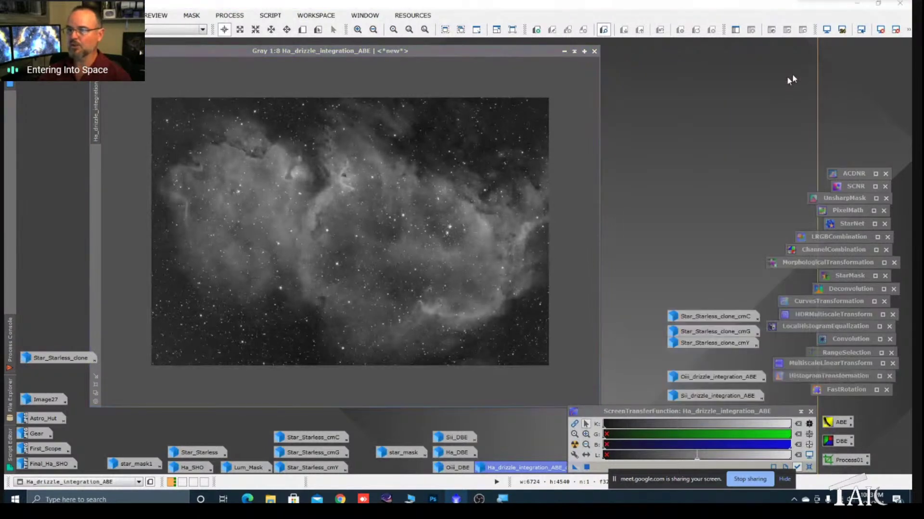
{"action": "left_click", "coordinate": [563, 51]}
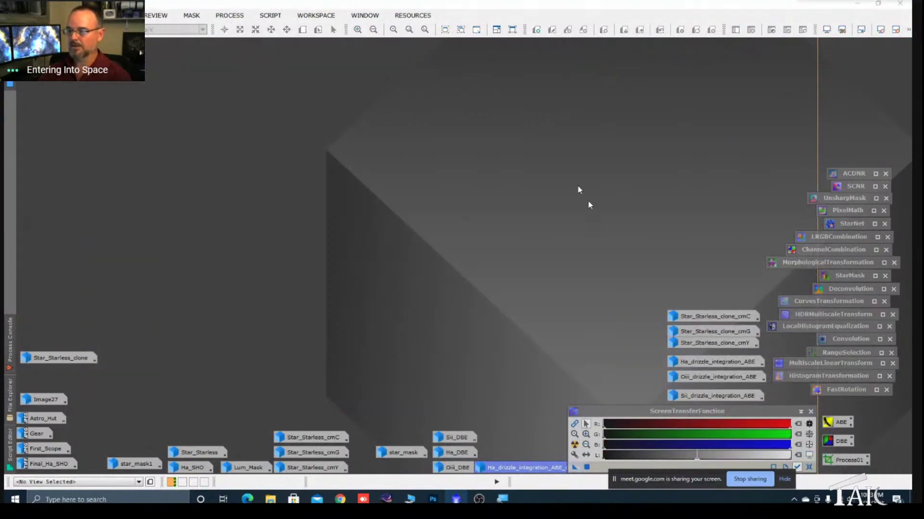
- Reopen Ha_drizzle_integration_ABE to view the permanently stretched nebula, and minimize it again
{"action": "mouse_move", "coordinate": [704, 364]}
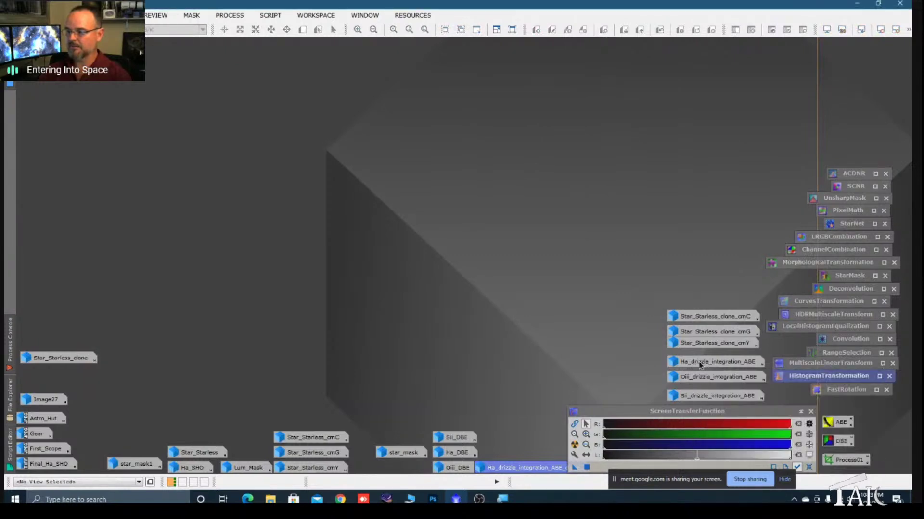
{"action": "double_click", "coordinate": [705, 364]}
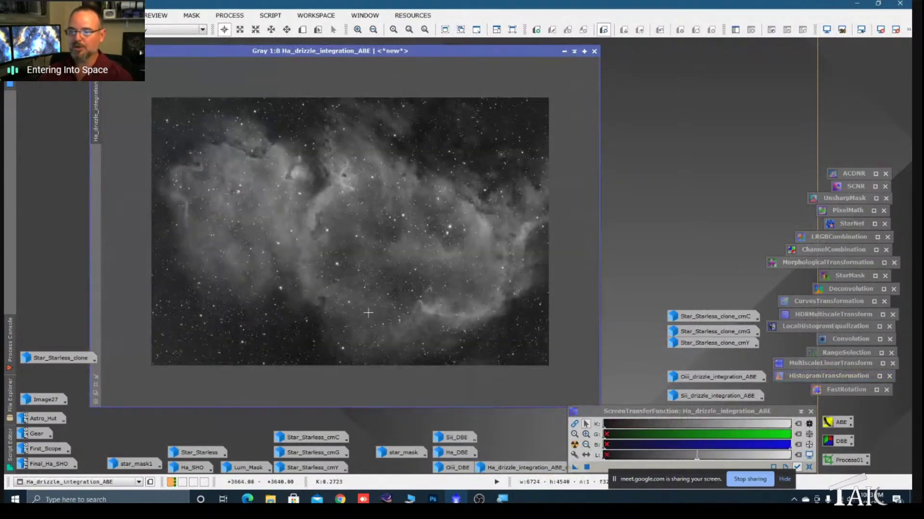
{"action": "left_click", "coordinate": [563, 51]}
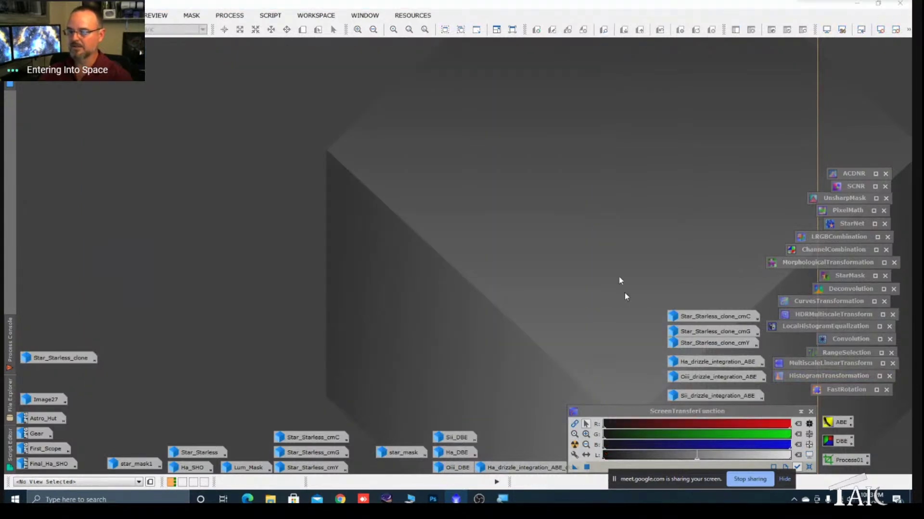
- Open Star_Starless_clone, define a preview of about 1764 × 1386 px around the bright yellow knot and blue-edged pillar, and display that preview
{"action": "double_click", "coordinate": [59, 359]}
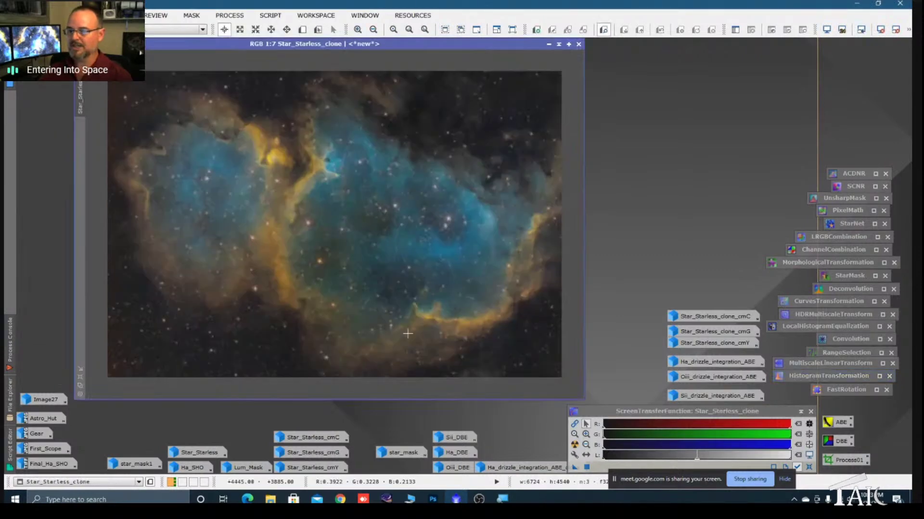
{"action": "mouse_move", "coordinate": [703, 348]}
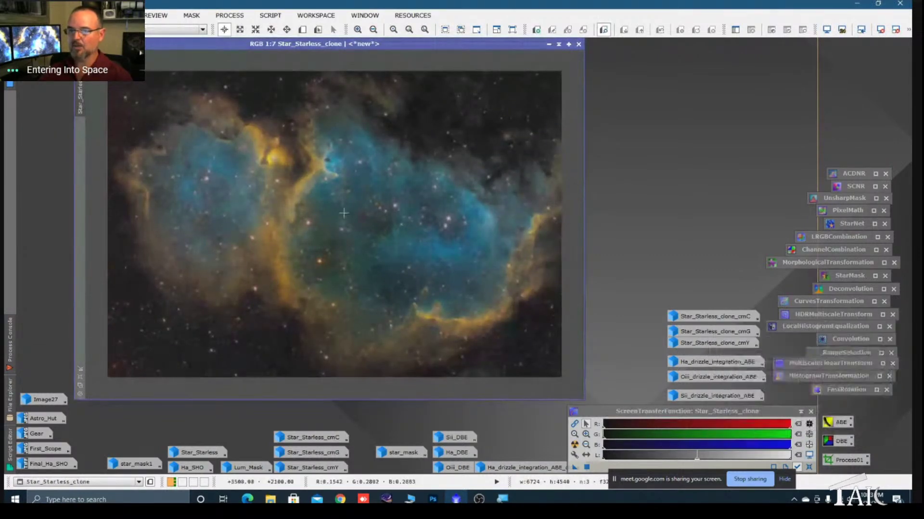
{"action": "left_click", "coordinate": [302, 29]}
{"action": "left_click_drag", "start_coordinate": [233, 120], "coordinate": [351, 212]}
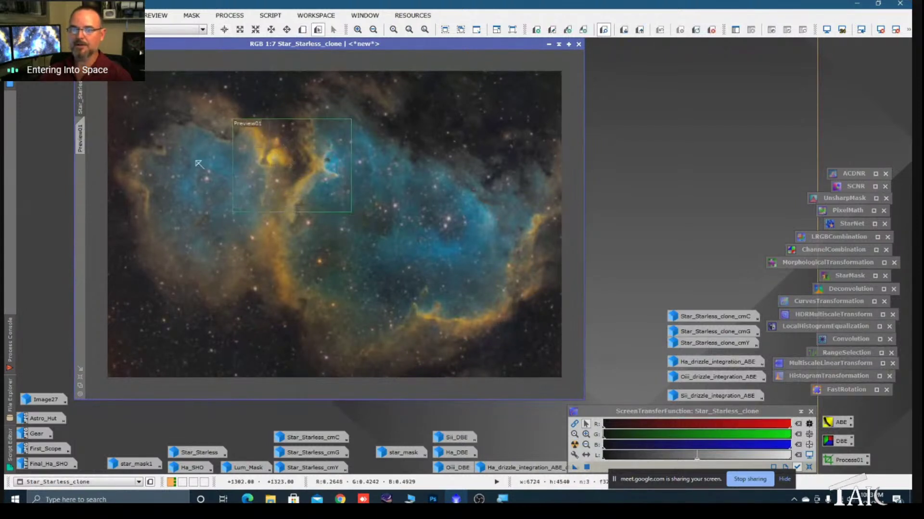
{"action": "left_click", "coordinate": [80, 139]}
{"action": "scroll", "coordinate": [346, 202], "scroll_direction": "up", "scroll_amount": 1}
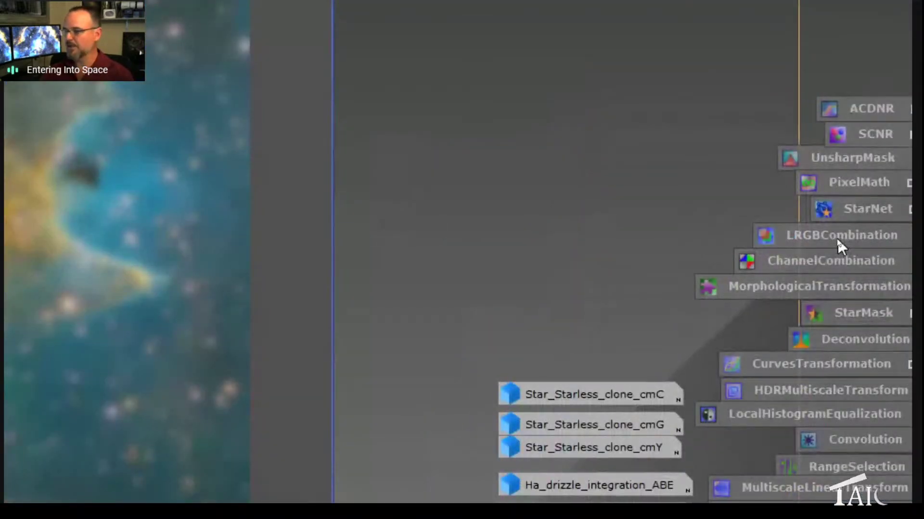
- Open LRGBCombination, place it beside the image, and reset it to its default settings
{"action": "left_click", "coordinate": [837, 240]}
{"action": "double_click", "coordinate": [838, 238]}
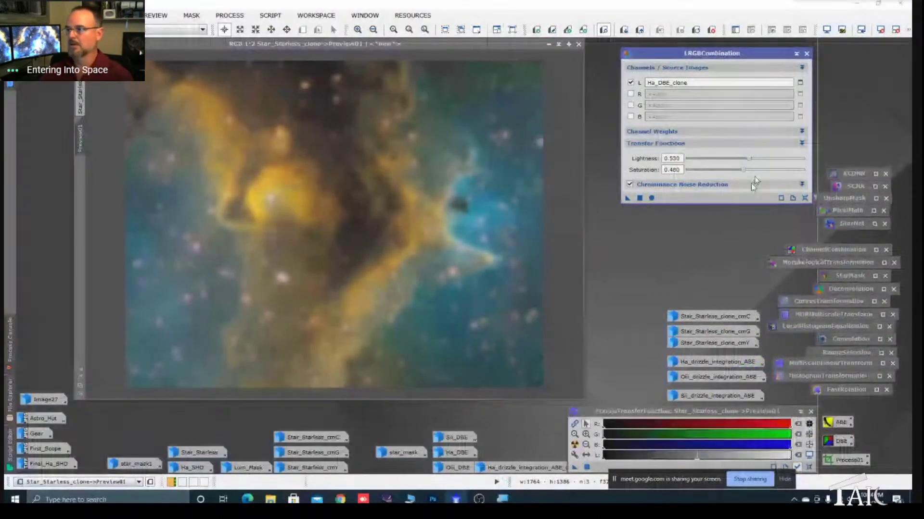
{"action": "left_click_drag", "start_coordinate": [751, 55], "coordinate": [745, 80]}
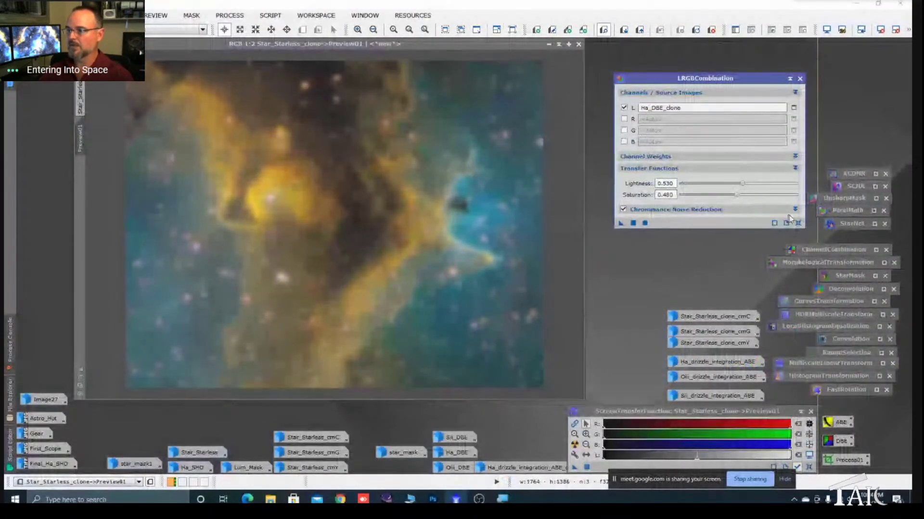
{"action": "left_click", "coordinate": [797, 224]}
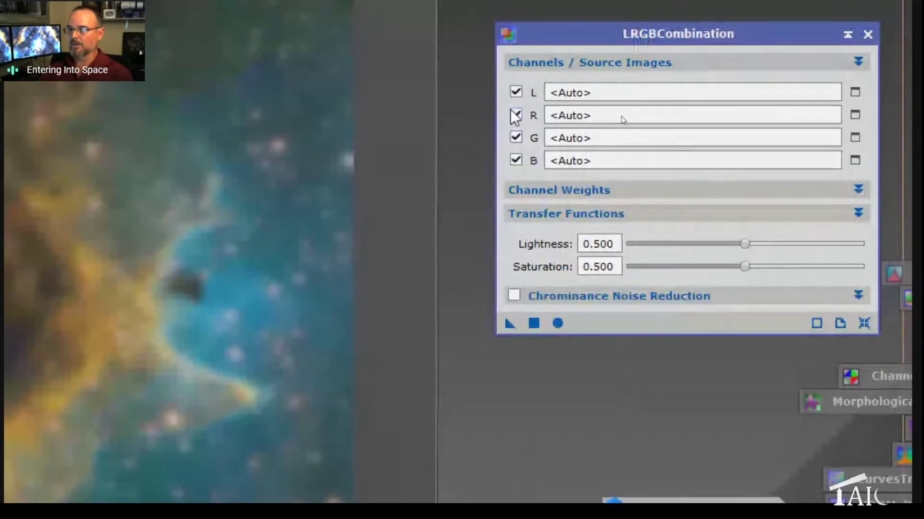
- Disable the R, G and B source channels in LRGBCombination and assign Ha_drizzle_integration_ABE as the L source
{"action": "left_click", "coordinate": [515, 115]}
{"action": "left_click", "coordinate": [516, 138]}
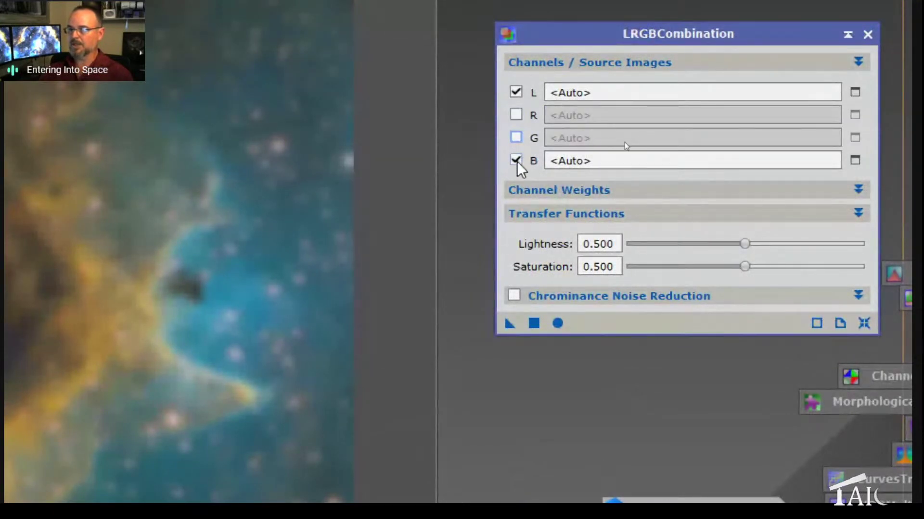
{"action": "left_click", "coordinate": [516, 161]}
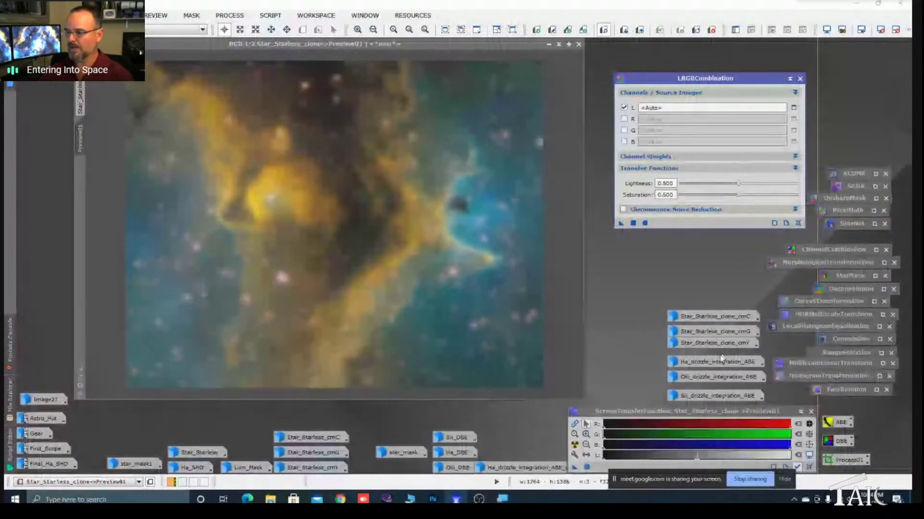
{"action": "left_click_drag", "start_coordinate": [721, 362], "coordinate": [723, 108]}
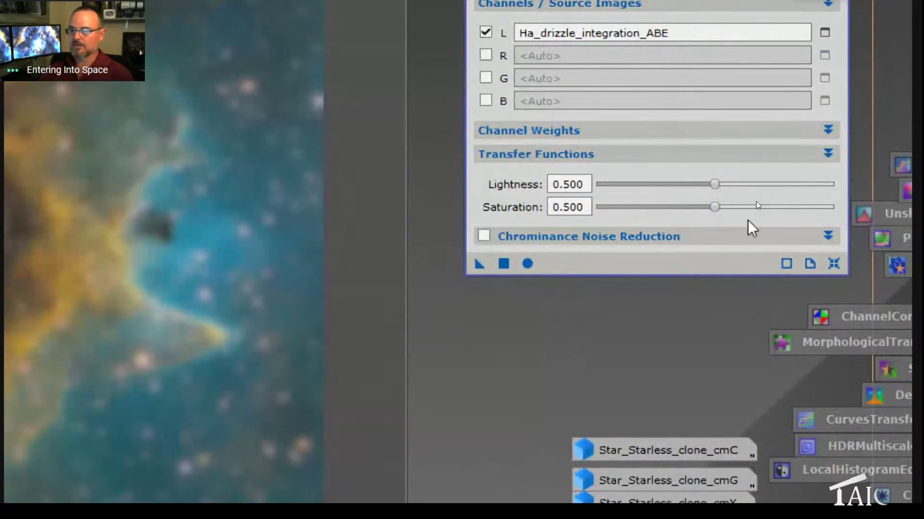
- Set the LRGBCombination saturation to 0.460 and lightness to 0.540, and apply the process to the Star_Starless_clone preview
{"action": "left_click_drag", "start_coordinate": [714, 207], "coordinate": [705, 208]}
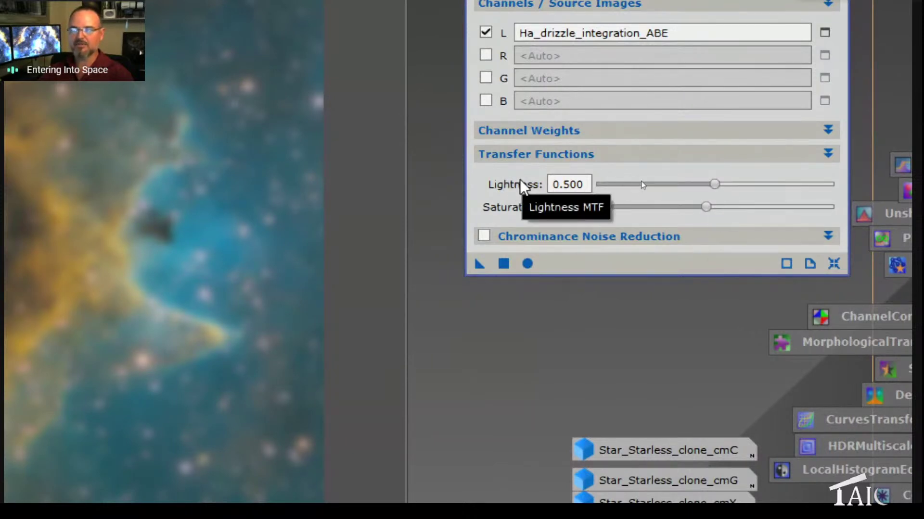
{"action": "left_click_drag", "start_coordinate": [710, 186], "coordinate": [723, 185]}
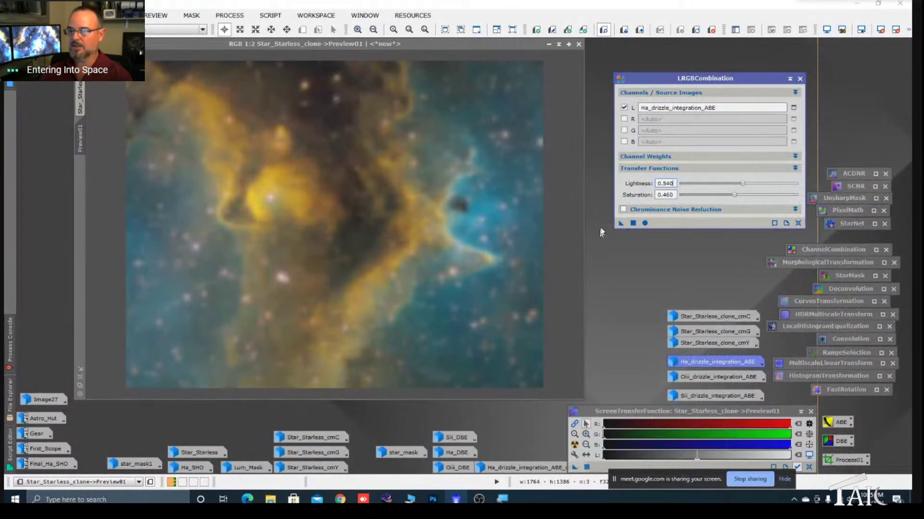
{"action": "left_click_drag", "start_coordinate": [619, 224], "coordinate": [399, 227]}
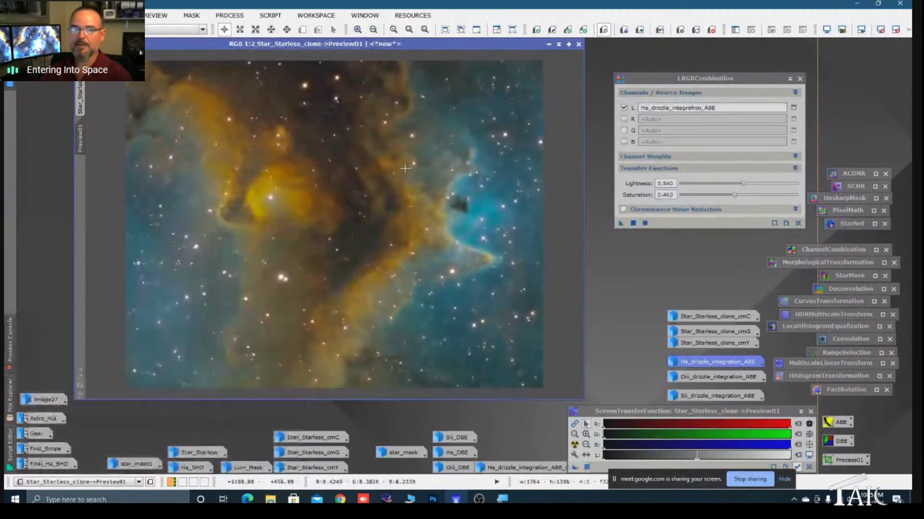
- Compare the preview before and after the luminance combination, and examine its stars and nebula detail at 1:1
{"action": "key", "text": "ctrl+shift+z"}
{"action": "key", "text": "ctrl+shift+z"}
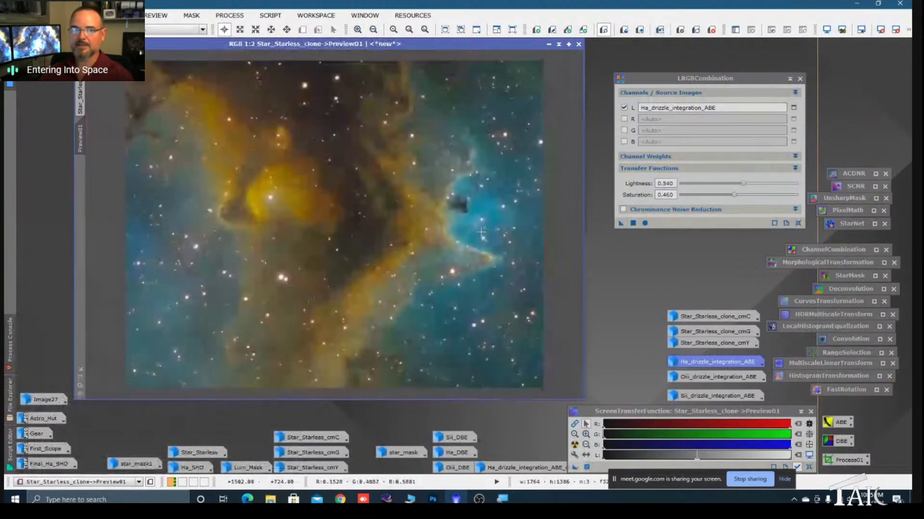
{"action": "key", "text": "space"}
{"action": "scroll", "coordinate": [498, 250], "scroll_direction": "up", "scroll_amount": 1}
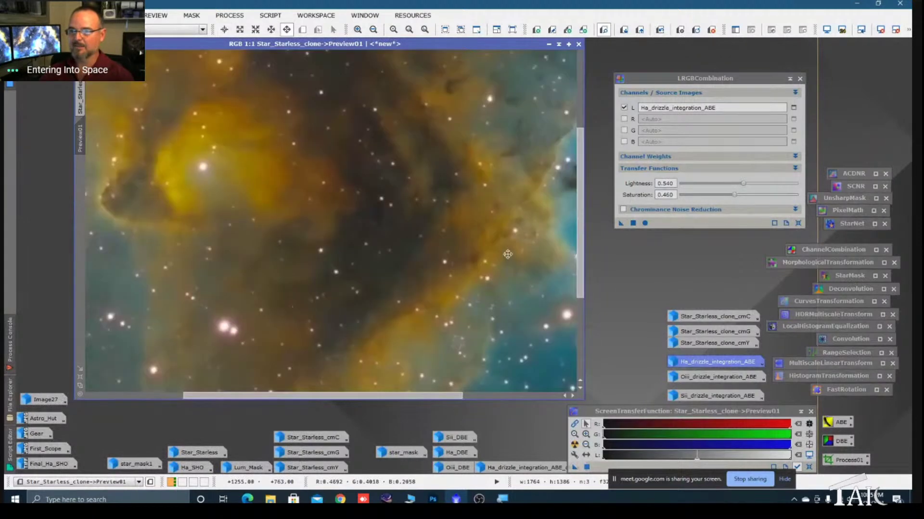
{"action": "left_click_drag", "start_coordinate": [480, 192], "coordinate": [490, 316]}
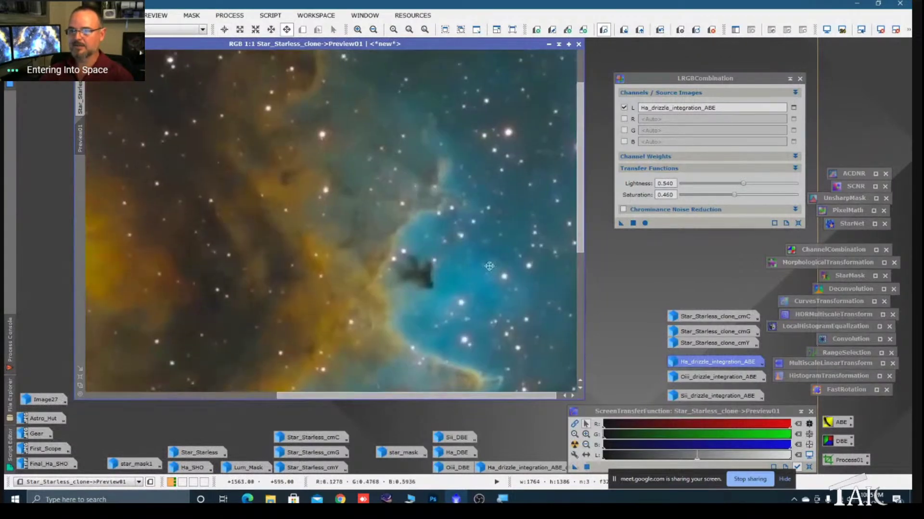
{"action": "left_click_drag", "start_coordinate": [284, 187], "coordinate": [478, 258]}
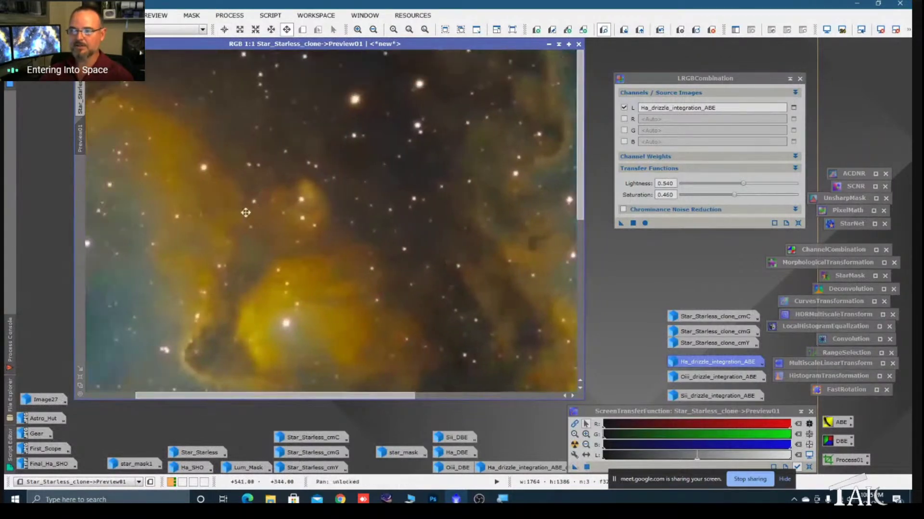
{"action": "left_click_drag", "start_coordinate": [245, 209], "coordinate": [335, 158]}
{"action": "scroll", "coordinate": [334, 158], "scroll_direction": "down", "scroll_amount": 1}
{"action": "key", "text": "space"}
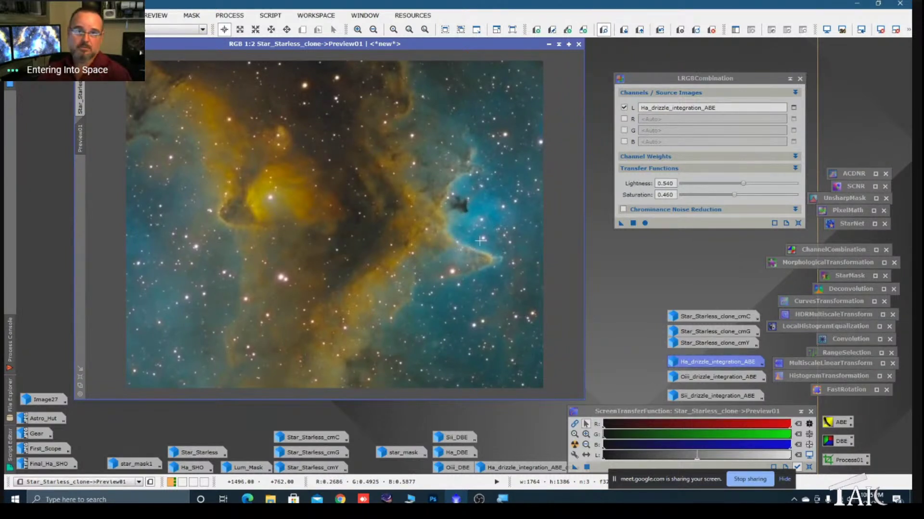
{"action": "key", "text": "alt+p"}
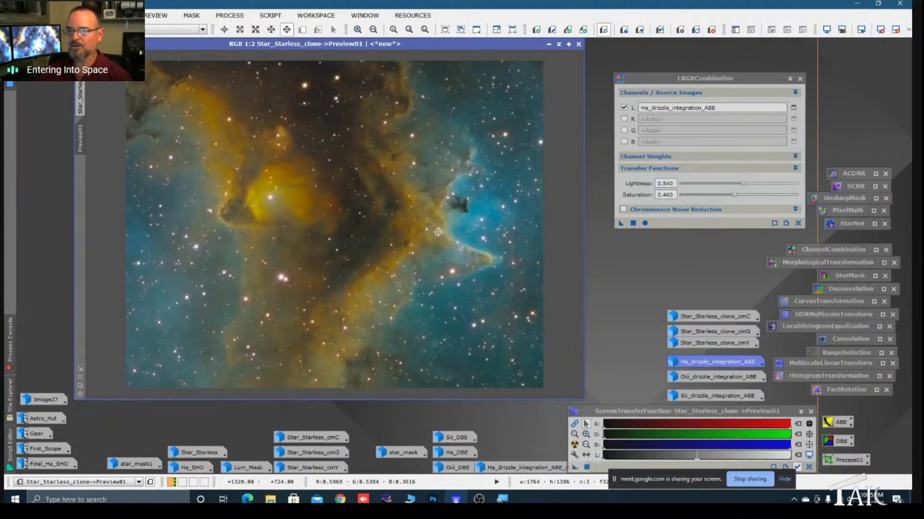
{"action": "key", "text": "alt+r"}
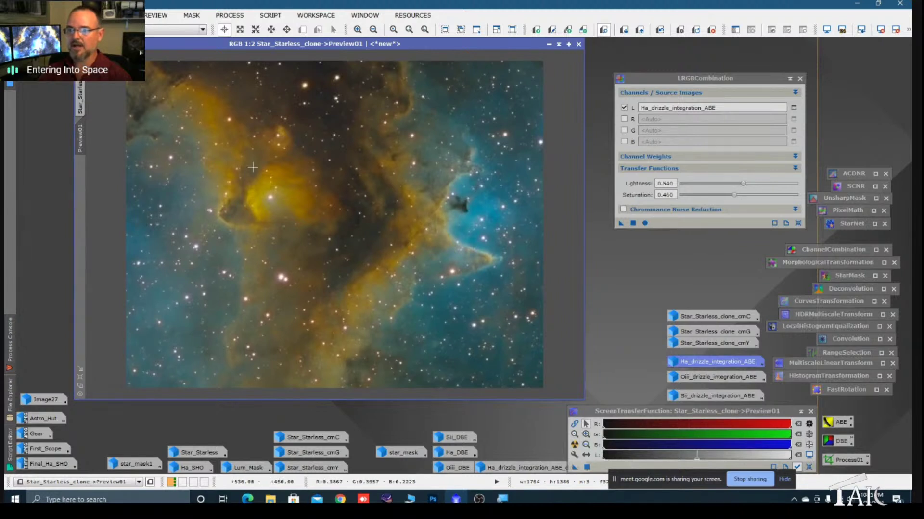
- Enable Chrominance Noise Reduction in LRGBCombination, and put its window and the full Star_Starless_clone image away
{"action": "left_click", "coordinate": [81, 96]}
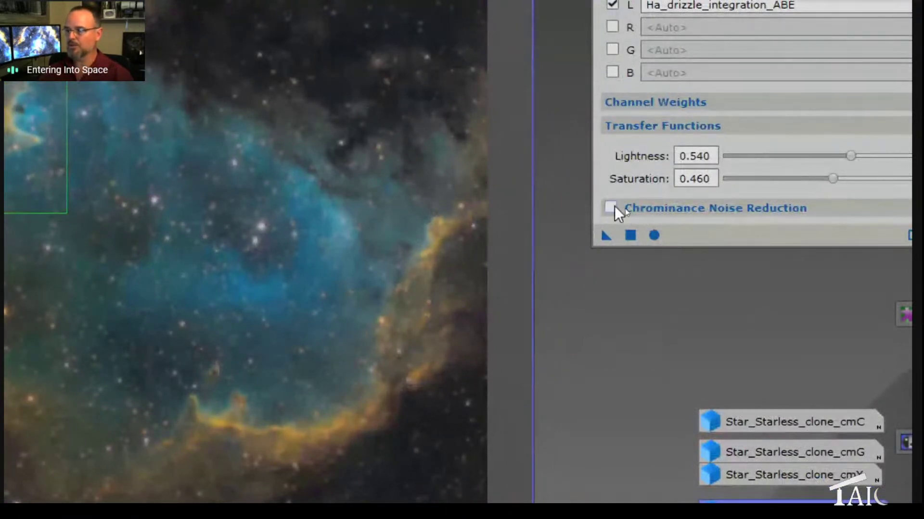
{"action": "left_click", "coordinate": [608, 208]}
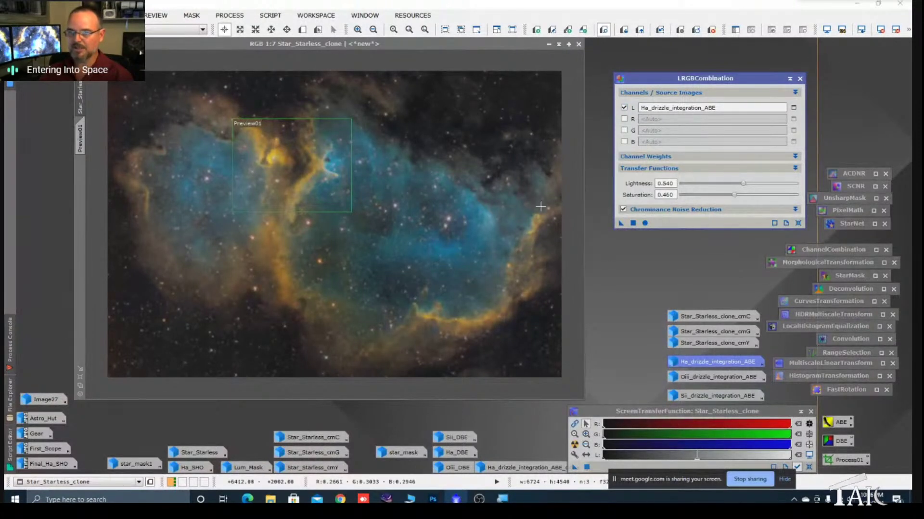
{"action": "left_click", "coordinate": [789, 80]}
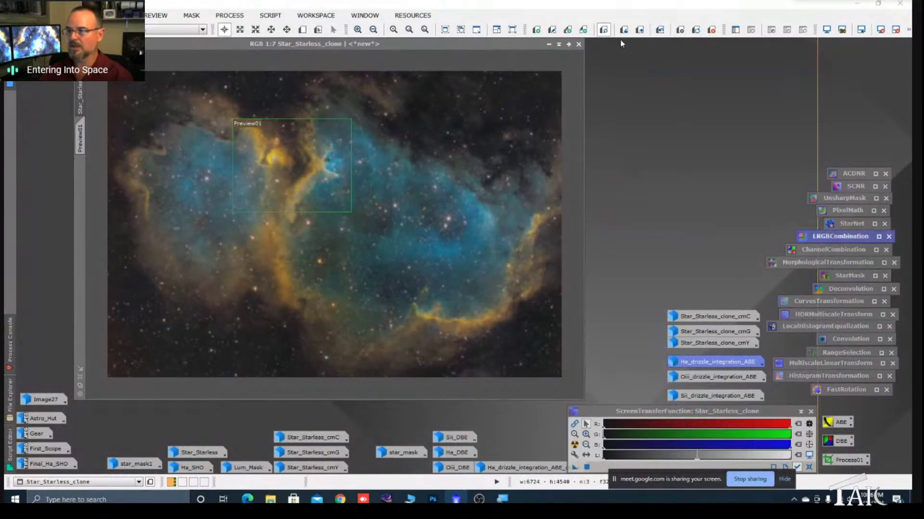
{"action": "left_click", "coordinate": [548, 45]}
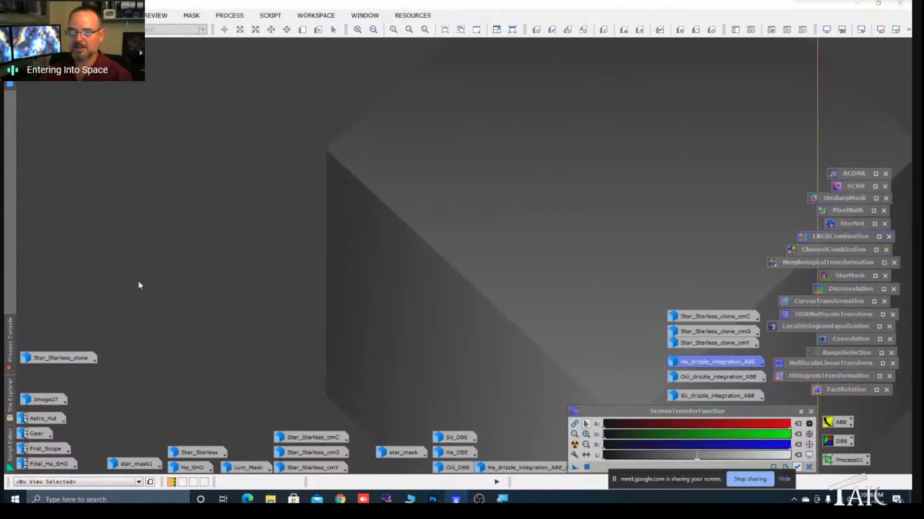
- Bring up the Ha_SHO image in an enlarged window and show the whole nebula at 1:7
{"action": "double_click", "coordinate": [192, 469]}
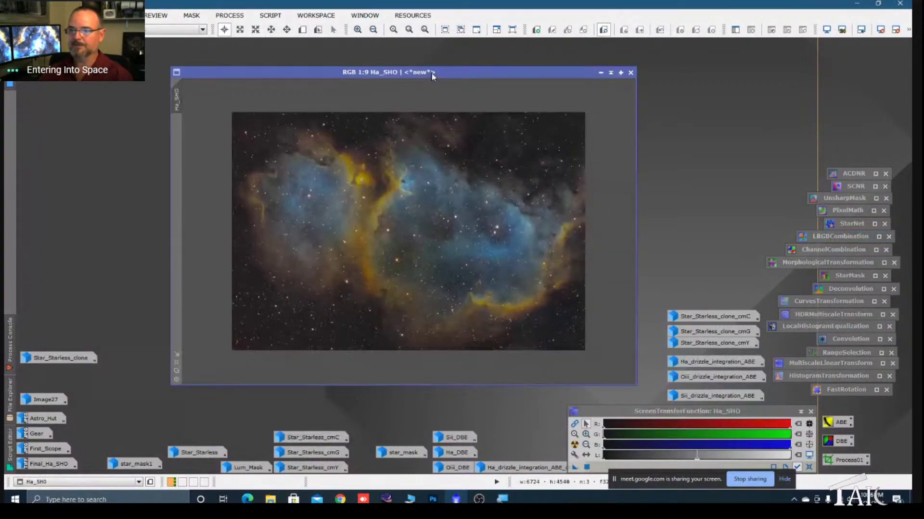
{"action": "left_click_drag", "start_coordinate": [431, 73], "coordinate": [390, 56]}
{"action": "left_click_drag", "start_coordinate": [594, 368], "coordinate": [614, 412]}
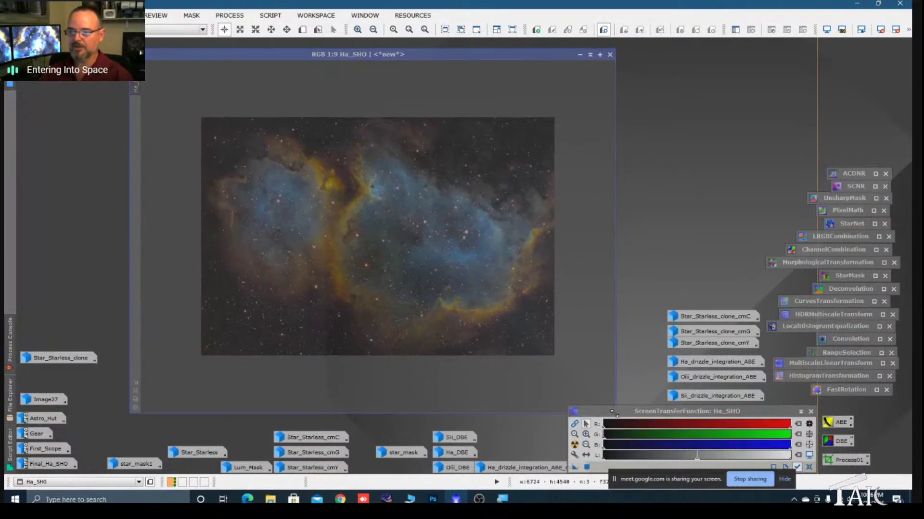
{"action": "scroll", "coordinate": [380, 167], "scroll_direction": "up", "scroll_amount": 2}
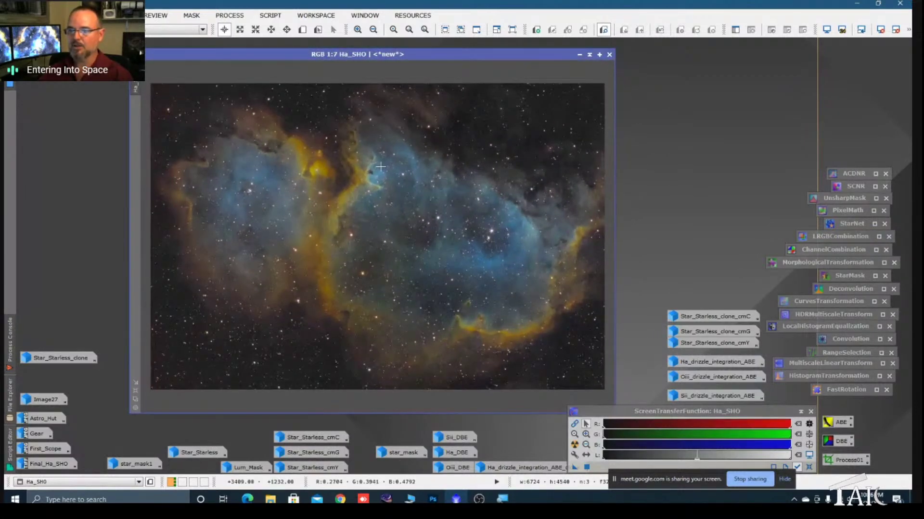
{"action": "left_click_drag", "start_coordinate": [383, 55], "coordinate": [363, 53]}
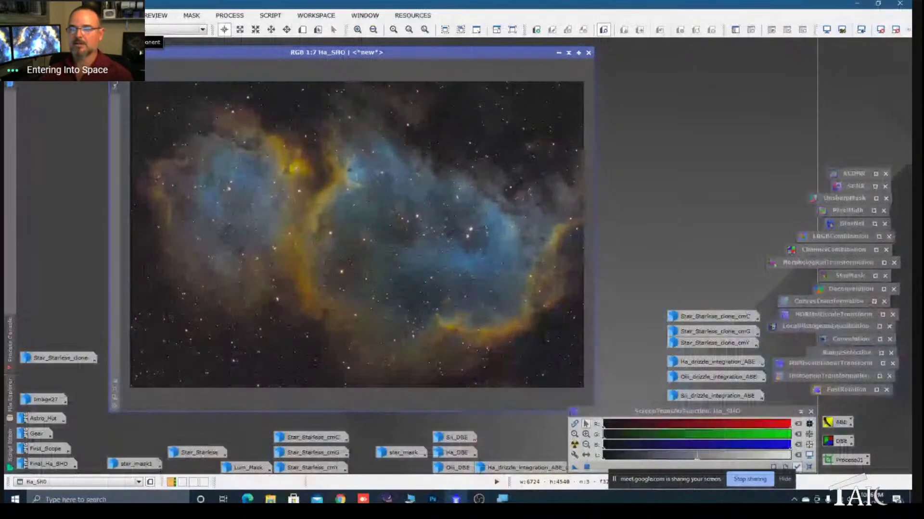
- Extract the luminance of Ha_SHO, apply Ha_SHO_L as its mask, and put the mask image away
{"action": "left_click", "coordinate": [130, 30]}
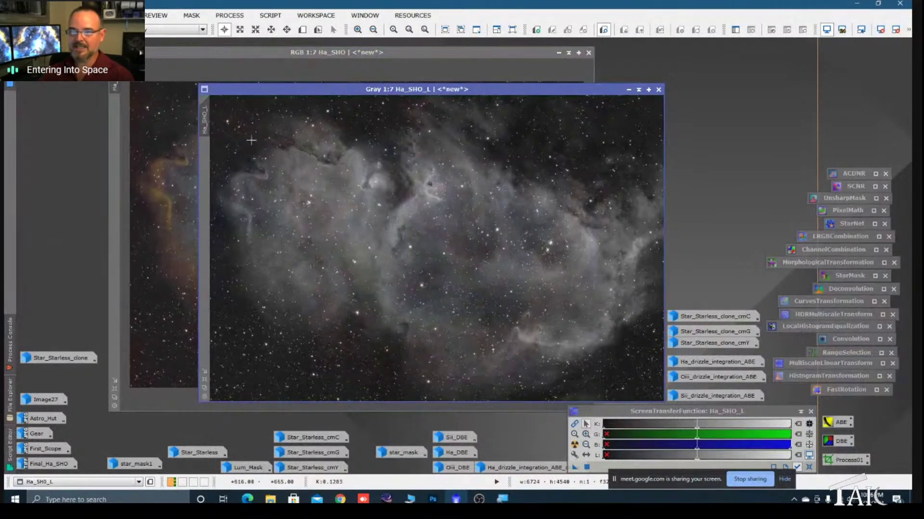
{"action": "left_click_drag", "start_coordinate": [204, 120], "coordinate": [117, 128]}
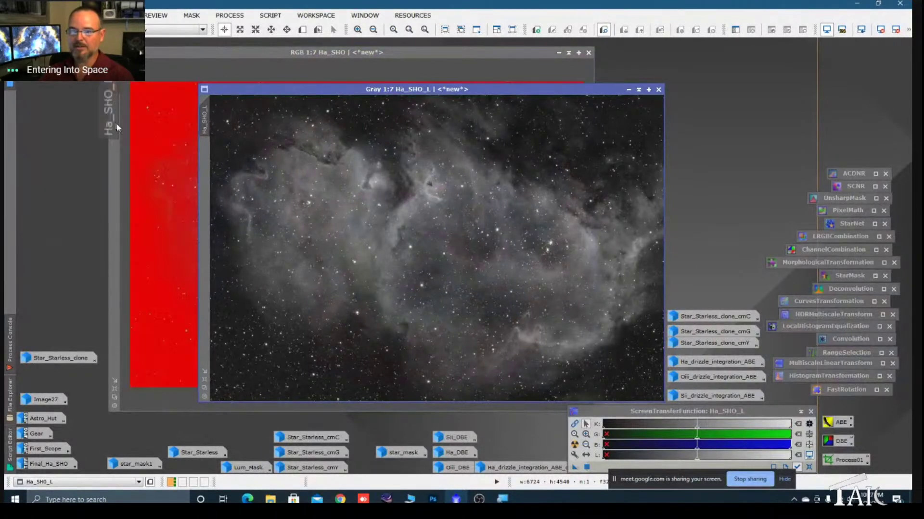
{"action": "left_click", "coordinate": [629, 89]}
{"action": "left_click_drag", "start_coordinate": [474, 249], "coordinate": [60, 379]}
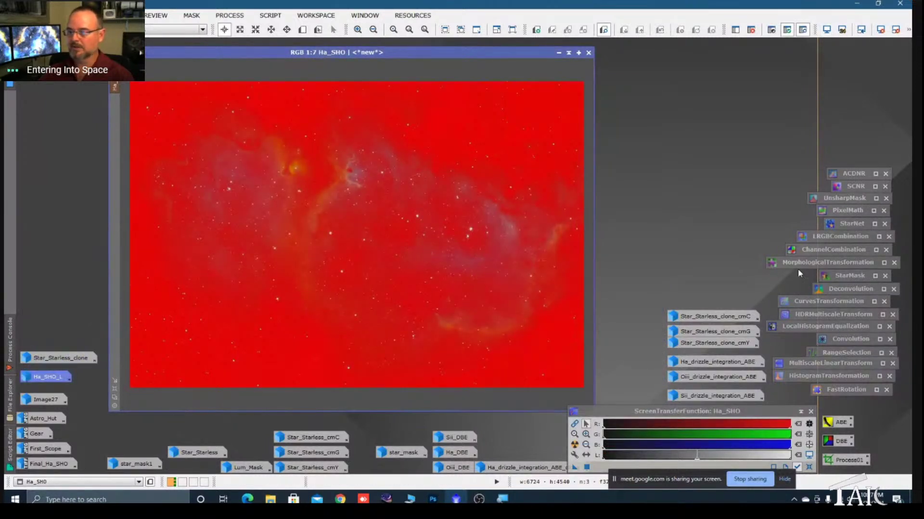
- Hide the red mask overlay on Ha_SHO while leaving the mask enabled
{"action": "right_click", "coordinate": [344, 225]}
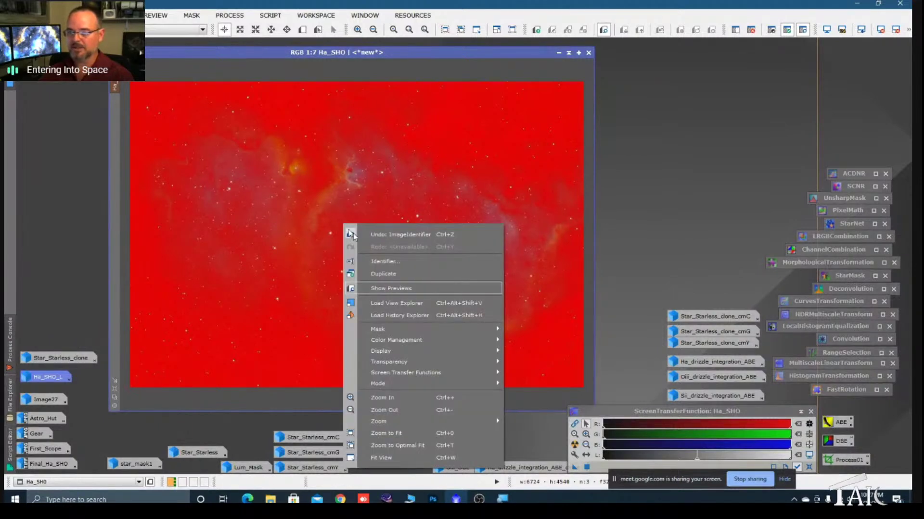
{"action": "mouse_move", "coordinate": [386, 329]}
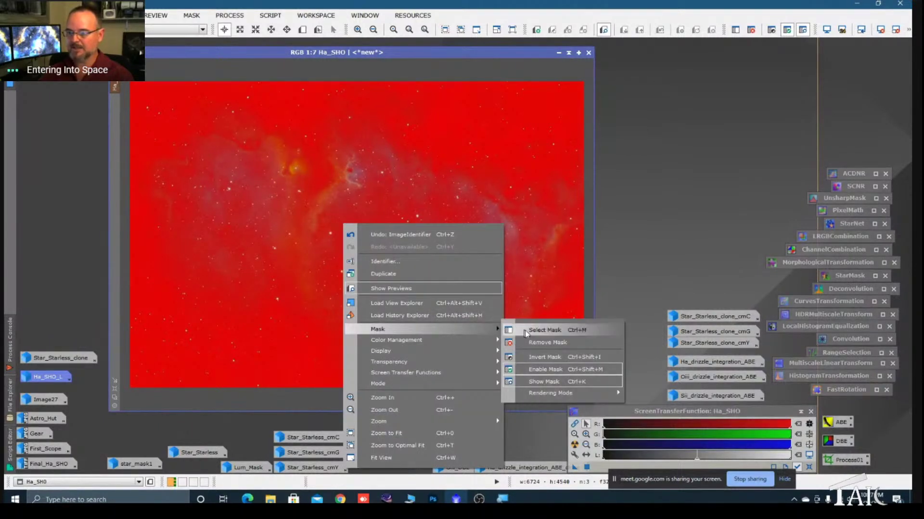
{"action": "left_click", "coordinate": [545, 382]}
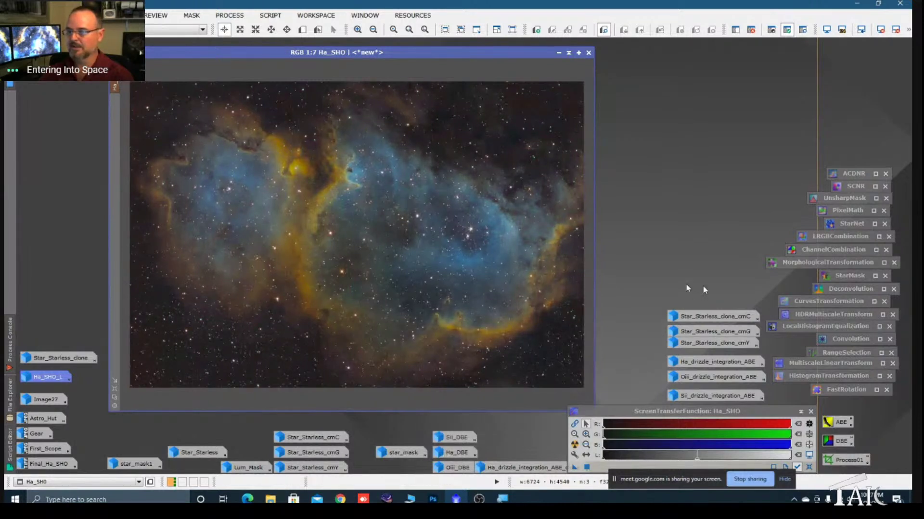
- Start CurvesTransformation with a real-time preview, raise the RGB/K curve at input 0.61240 to 0.73643, and anchor its shadows near the diagonal
{"action": "double_click", "coordinate": [807, 303]}
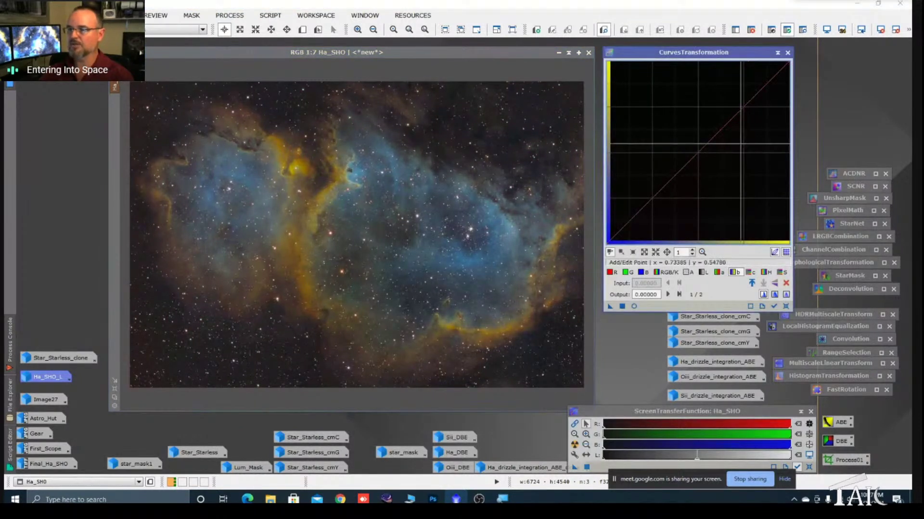
{"action": "left_click", "coordinate": [633, 307]}
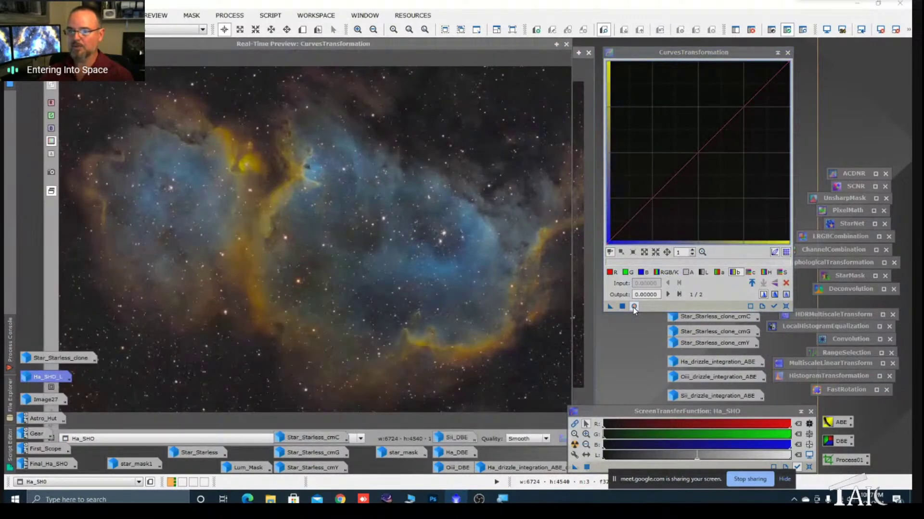
{"action": "left_click", "coordinate": [667, 273]}
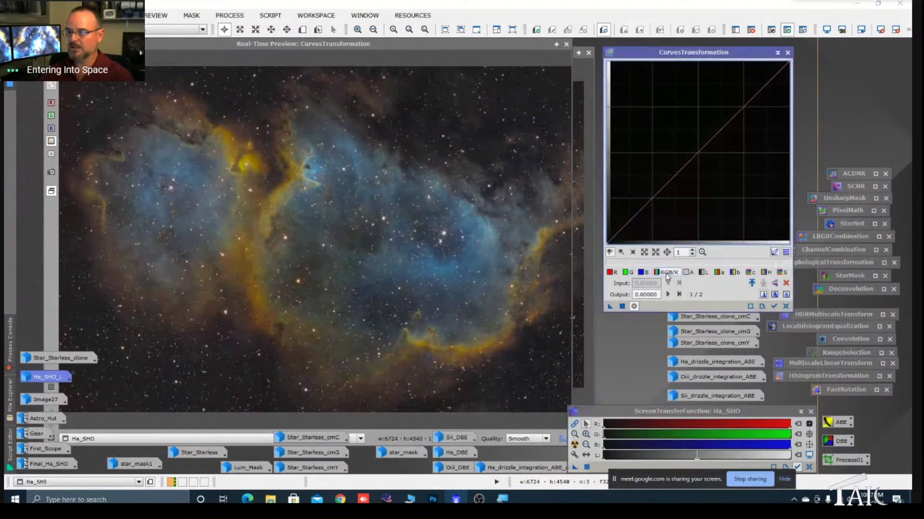
{"action": "left_click_drag", "start_coordinate": [729, 120], "coordinate": [719, 109]}
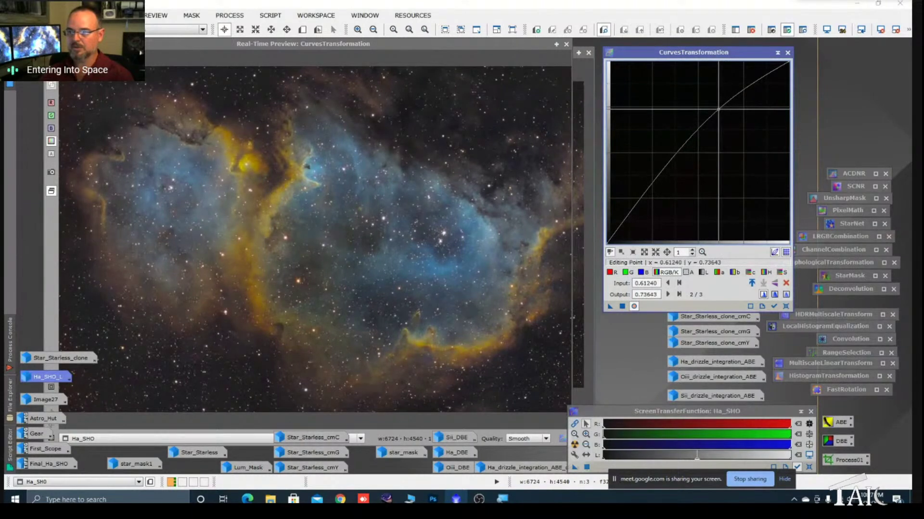
{"action": "left_click", "coordinate": [638, 204]}
{"action": "left_click_drag", "start_coordinate": [639, 204], "coordinate": [642, 207]}
- Raise the L curve at input 0.64083 to 0.71318, and anchor its shadows at input 0.20930 with output 0.21447
{"action": "left_click", "coordinate": [702, 273]}
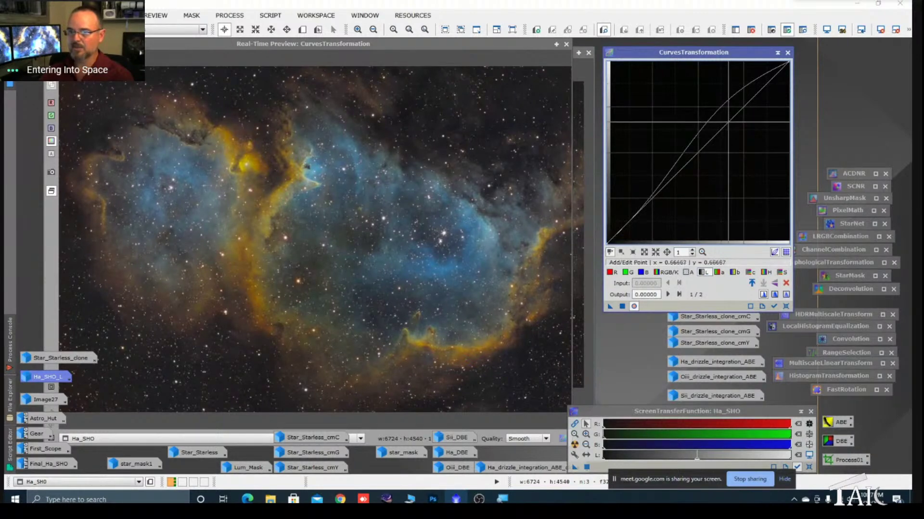
{"action": "left_click", "coordinate": [725, 115]}
{"action": "left_click_drag", "start_coordinate": [725, 115], "coordinate": [723, 114]}
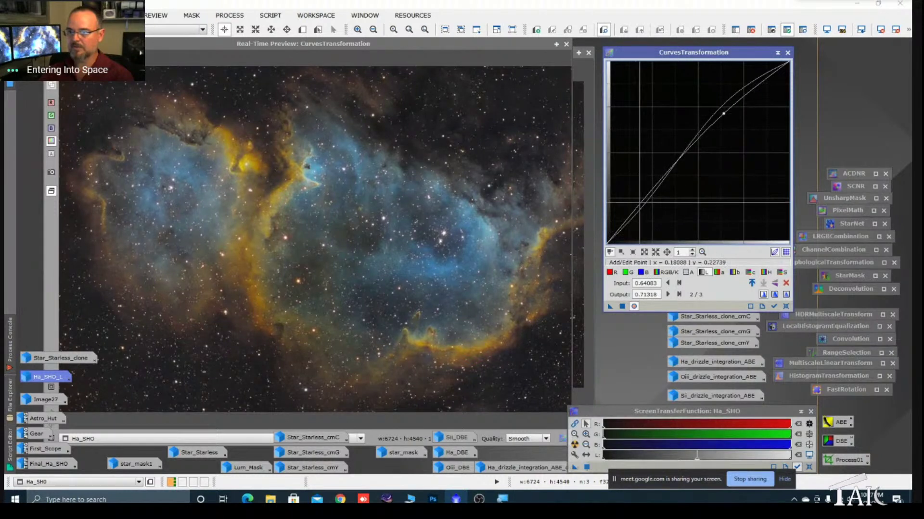
{"action": "left_click", "coordinate": [645, 204]}
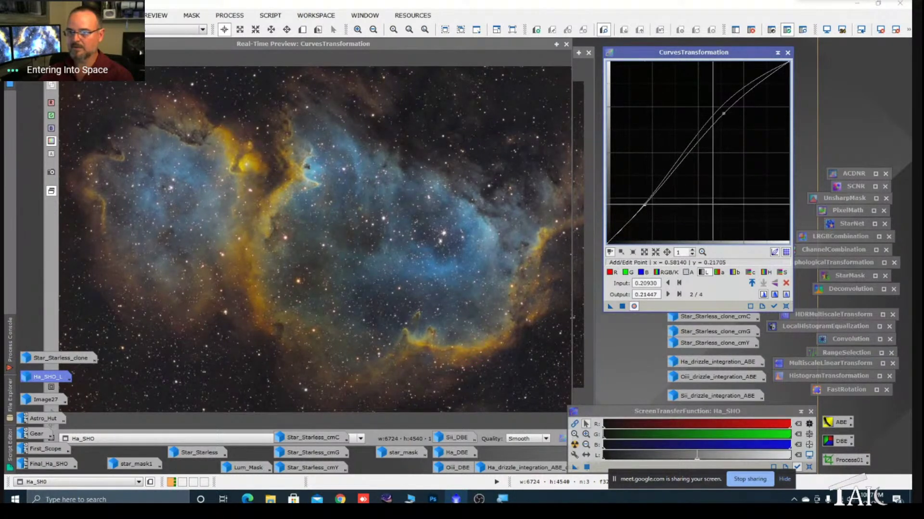
- Apply the curves to the masked Ha_SHO image, reset CurvesTransformation, and put its window away
{"action": "left_click", "coordinate": [622, 306]}
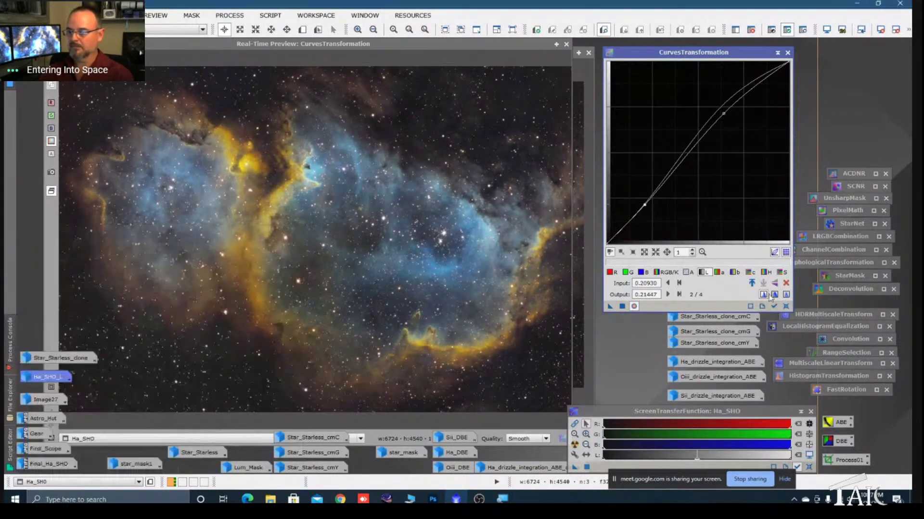
{"action": "left_click", "coordinate": [786, 307]}
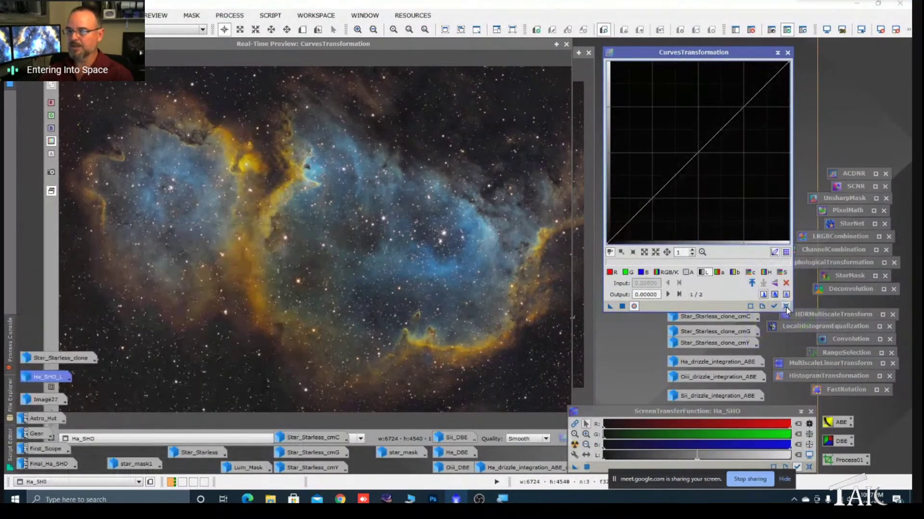
{"action": "left_click", "coordinate": [778, 53]}
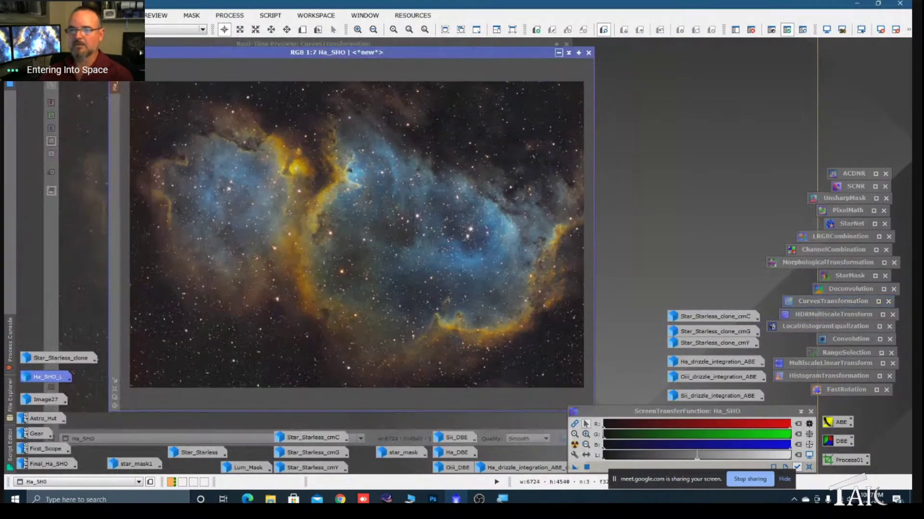
- Examine the stars, bright ridges and dark nebula detail of Ha_SHO at 1:4 to 1:6 after the curves adjustment
{"action": "scroll", "coordinate": [302, 161], "scroll_direction": "up", "scroll_amount": 3}
{"action": "key", "text": "space"}
{"action": "left_click_drag", "start_coordinate": [302, 161], "coordinate": [250, 192]}
{"action": "left_click_drag", "start_coordinate": [394, 289], "coordinate": [336, 223]}
{"action": "left_click_drag", "start_coordinate": [424, 337], "coordinate": [485, 228]}
{"action": "left_click_drag", "start_coordinate": [371, 214], "coordinate": [382, 305]}
{"action": "key", "text": "alt+r"}
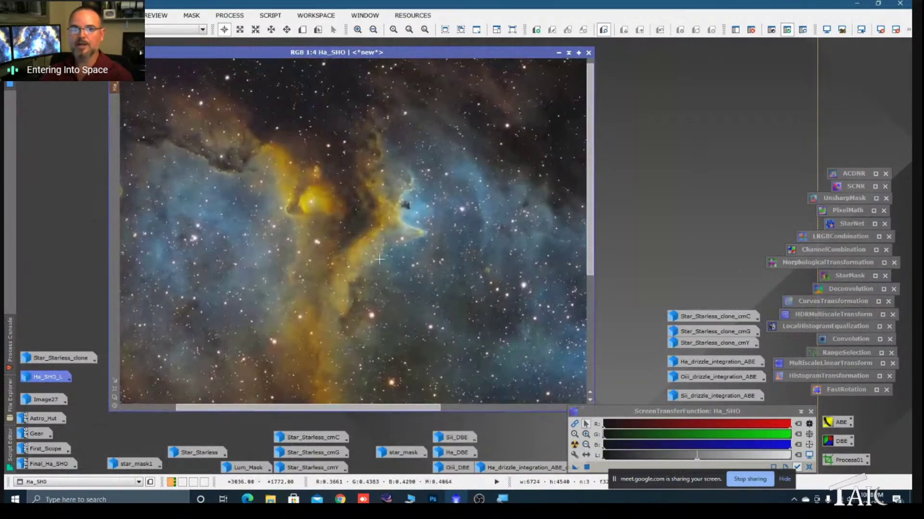
{"action": "scroll", "coordinate": [379, 259], "scroll_direction": "down", "scroll_amount": 1}
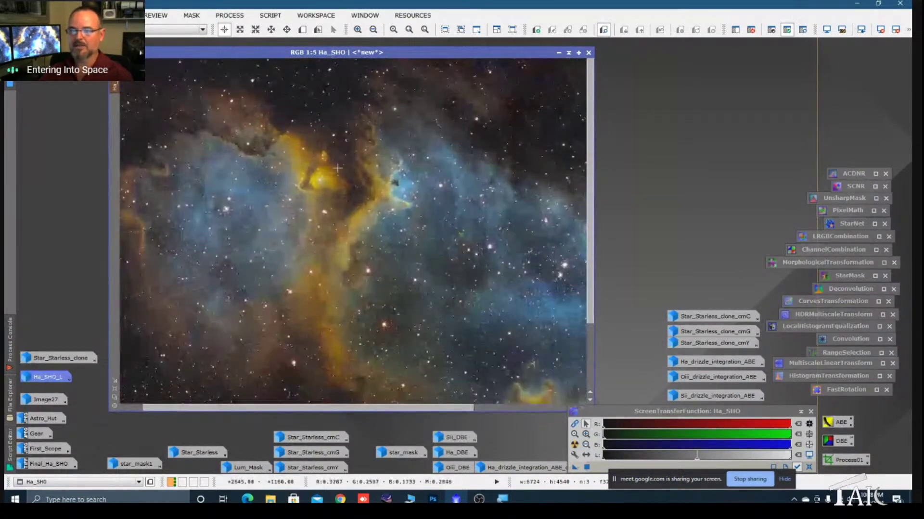
{"action": "scroll", "coordinate": [365, 158], "scroll_direction": "down", "scroll_amount": 1}
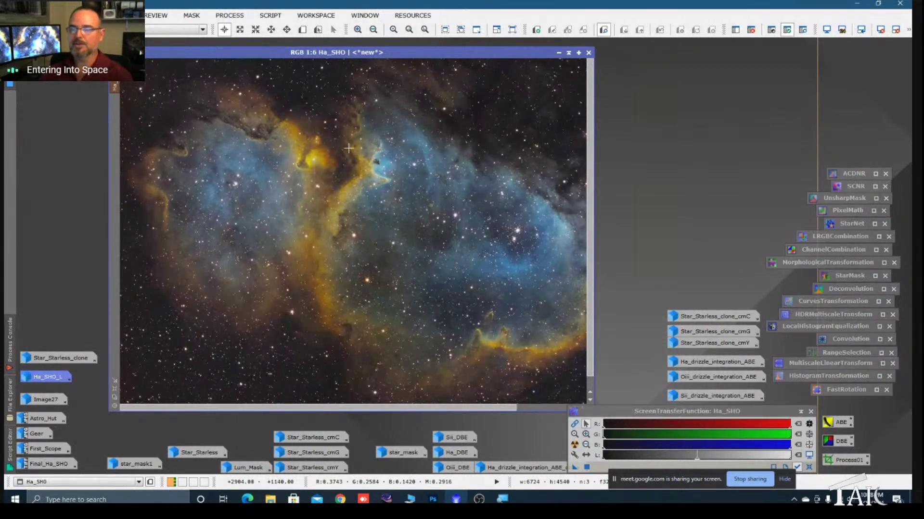
- Create a preview around the bright yellow core and upper ridges of Ha_SHO, and display it
{"action": "left_click_drag", "start_coordinate": [358, 54], "coordinate": [345, 54]}
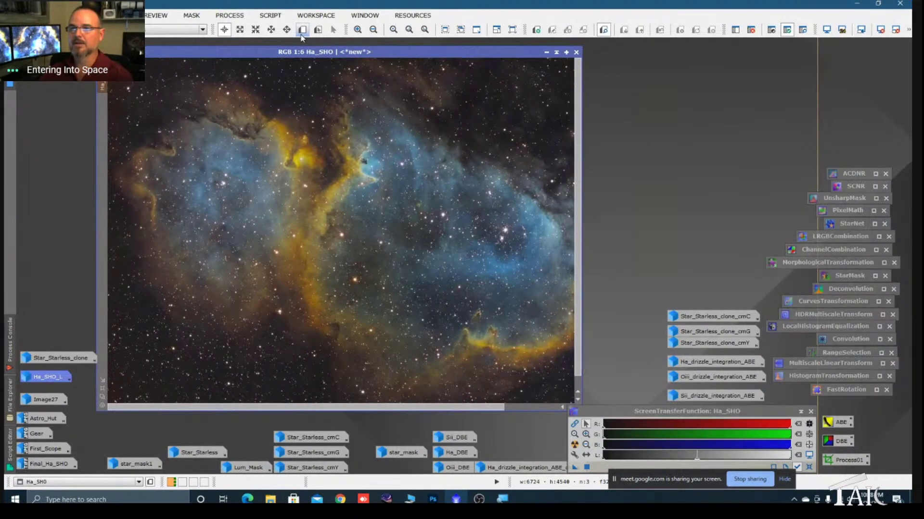
{"action": "left_click", "coordinate": [302, 33]}
{"action": "left_click_drag", "start_coordinate": [213, 109], "coordinate": [404, 211]}
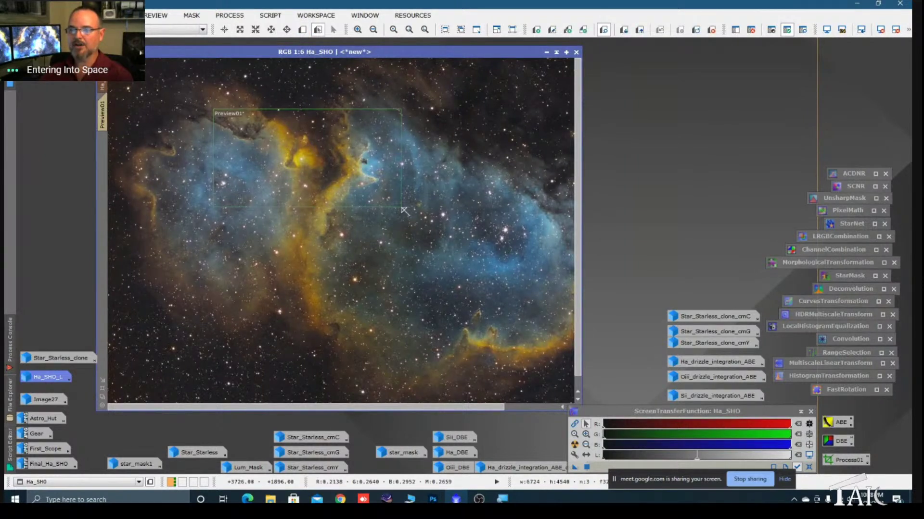
{"action": "left_click", "coordinate": [102, 114]}
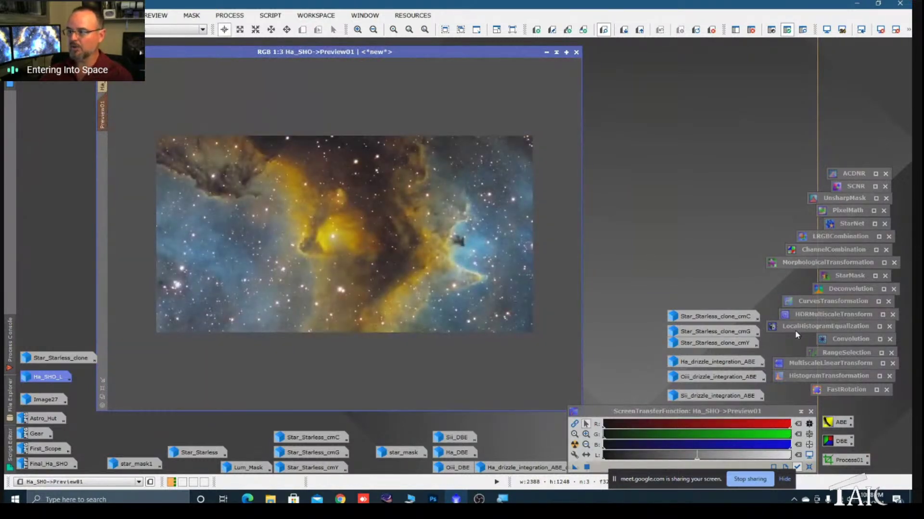
- Reset LocalHistogramEqualization, set the kernel radius to 202 and the amount to 0.330, and keep the 8-bit histogram resolution
{"action": "double_click", "coordinate": [828, 327]}
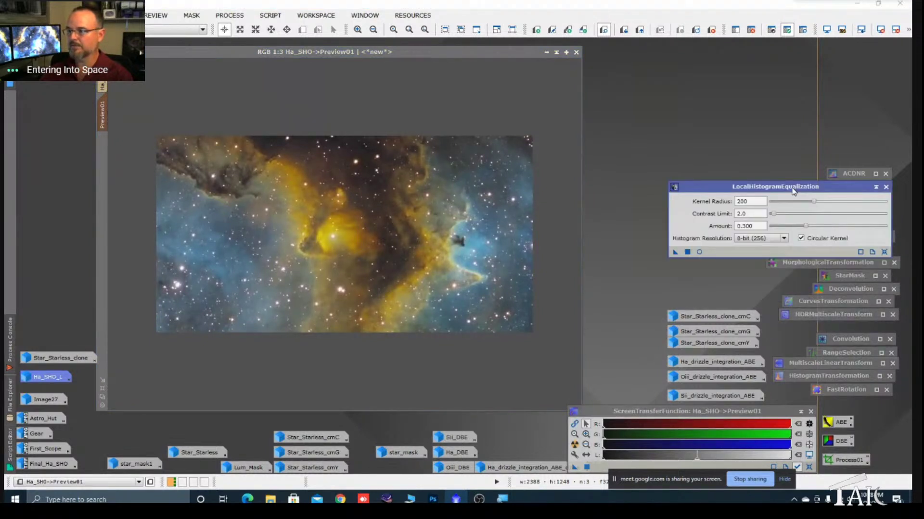
{"action": "left_click_drag", "start_coordinate": [794, 189], "coordinate": [742, 163]}
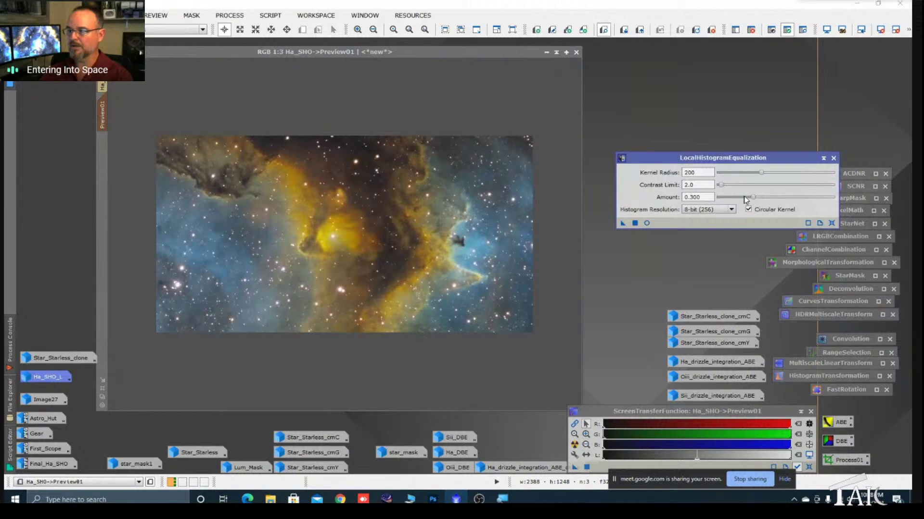
{"action": "left_click", "coordinate": [831, 223]}
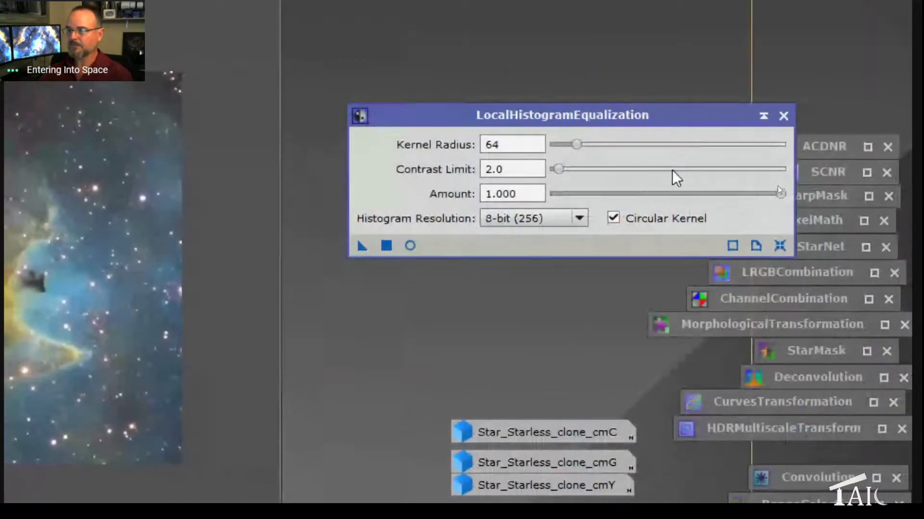
{"action": "left_click", "coordinate": [580, 219]}
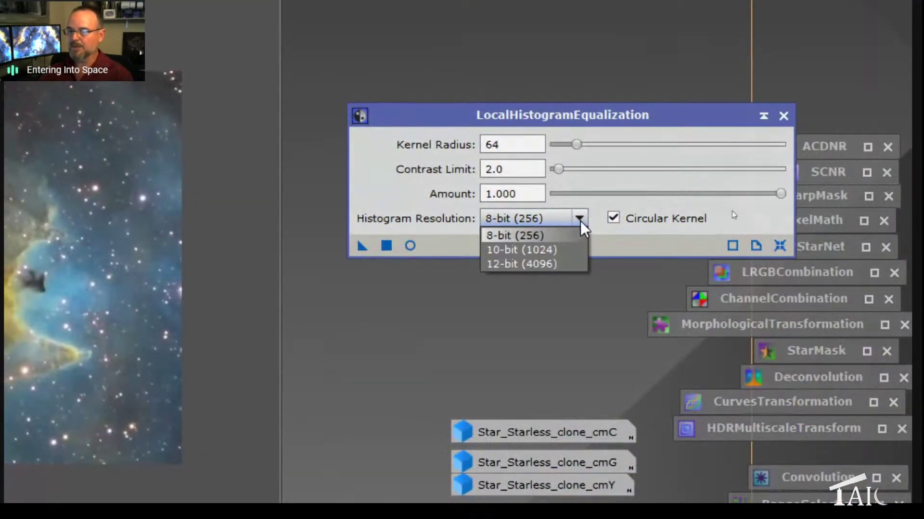
{"action": "left_click", "coordinate": [580, 221]}
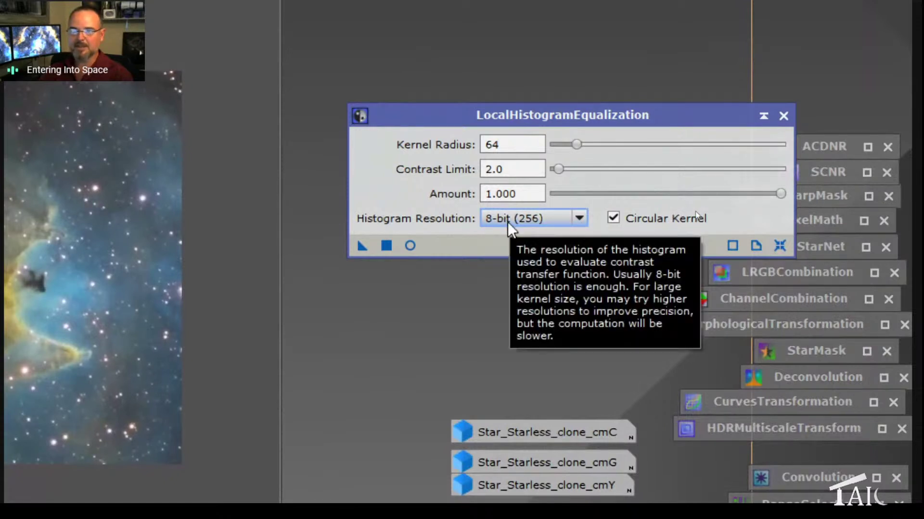
{"action": "left_click_drag", "start_coordinate": [576, 145], "coordinate": [640, 145]}
{"action": "left_click_drag", "start_coordinate": [781, 193], "coordinate": [630, 194]}
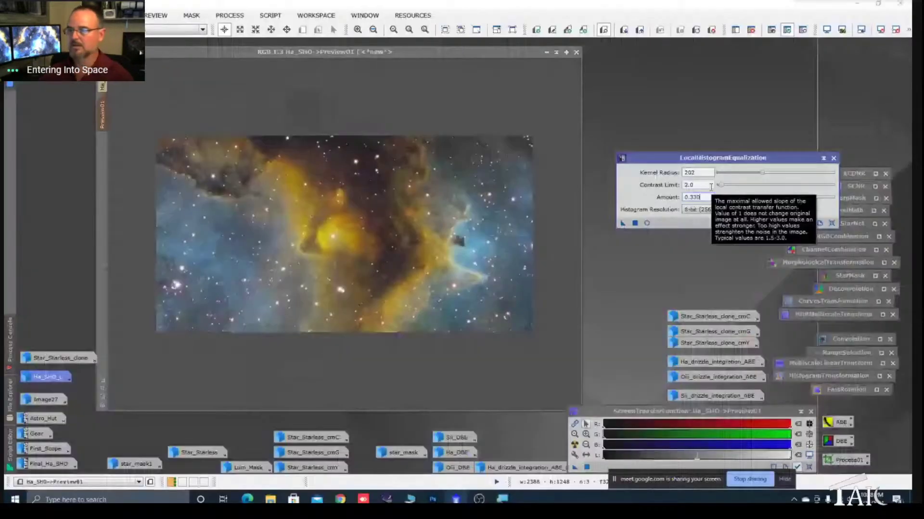
- Apply LocalHistogramEqualization to the Ha_SHO preview and inspect the yellow core at 1:1
{"action": "scroll", "coordinate": [409, 219], "scroll_direction": "up", "scroll_amount": 1}
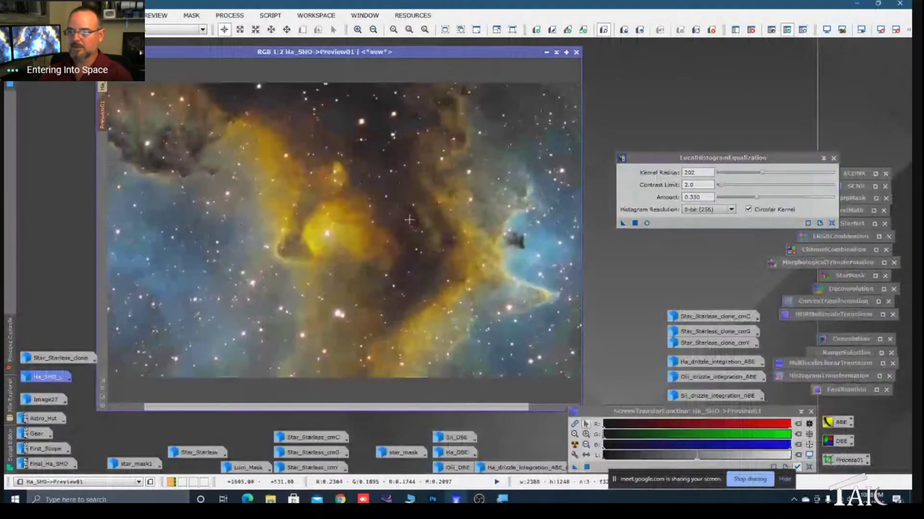
{"action": "left_click_drag", "start_coordinate": [623, 223], "coordinate": [441, 258]}
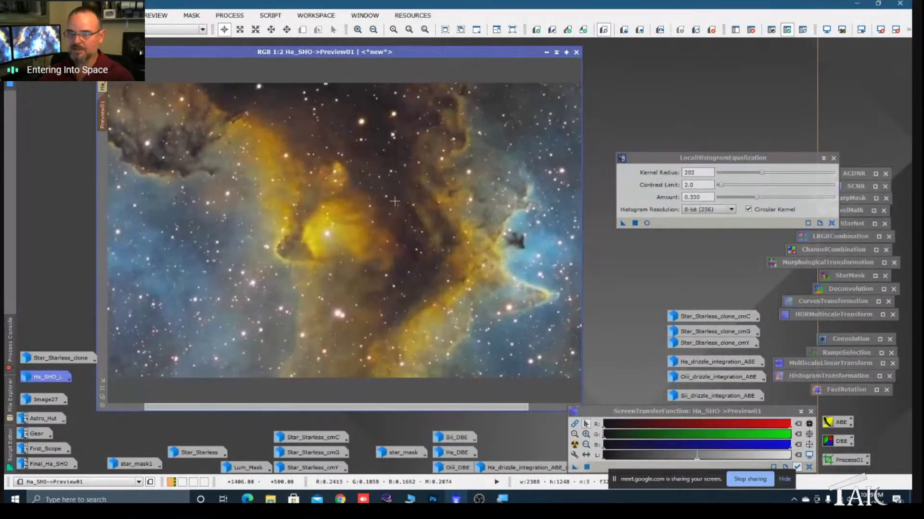
{"action": "scroll", "coordinate": [326, 235], "scroll_direction": "up", "scroll_amount": 1}
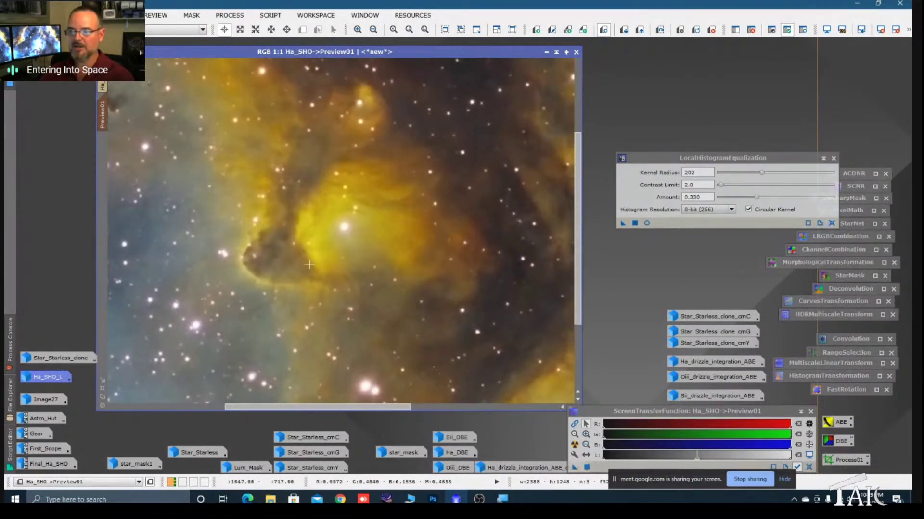
- Check the equalized preview at 1:2 to 1:4, apply LocalHistogramEqualization to the full Ha_SHO image, and put the process away
{"action": "scroll", "coordinate": [264, 262], "scroll_direction": "down", "scroll_amount": 1}
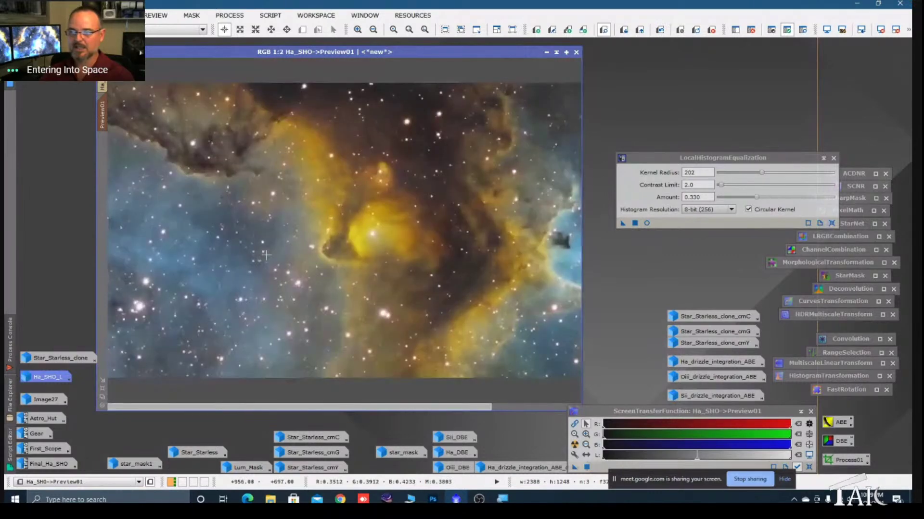
{"action": "scroll", "coordinate": [208, 229], "scroll_direction": "down", "scroll_amount": 1}
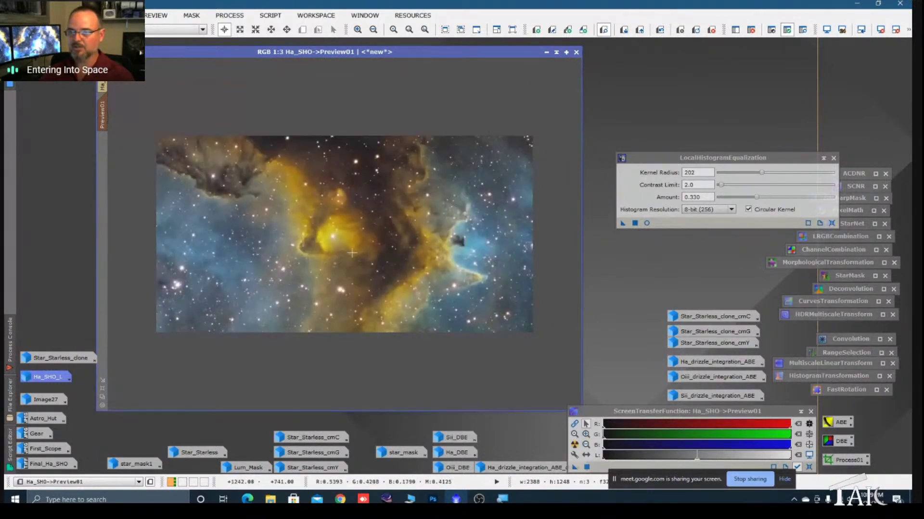
{"action": "scroll", "coordinate": [352, 253], "scroll_direction": "up", "scroll_amount": 1}
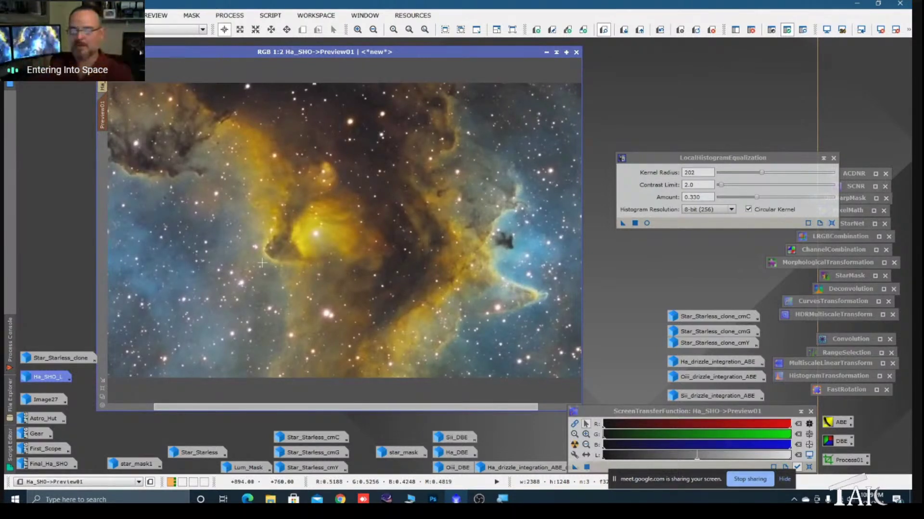
{"action": "scroll", "coordinate": [359, 207], "scroll_direction": "down", "scroll_amount": 1}
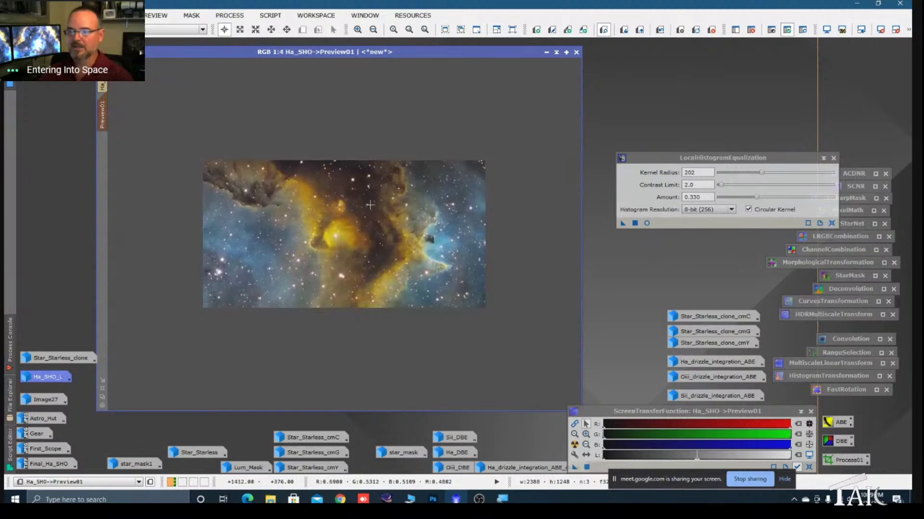
{"action": "scroll", "coordinate": [370, 205], "scroll_direction": "up", "scroll_amount": 1}
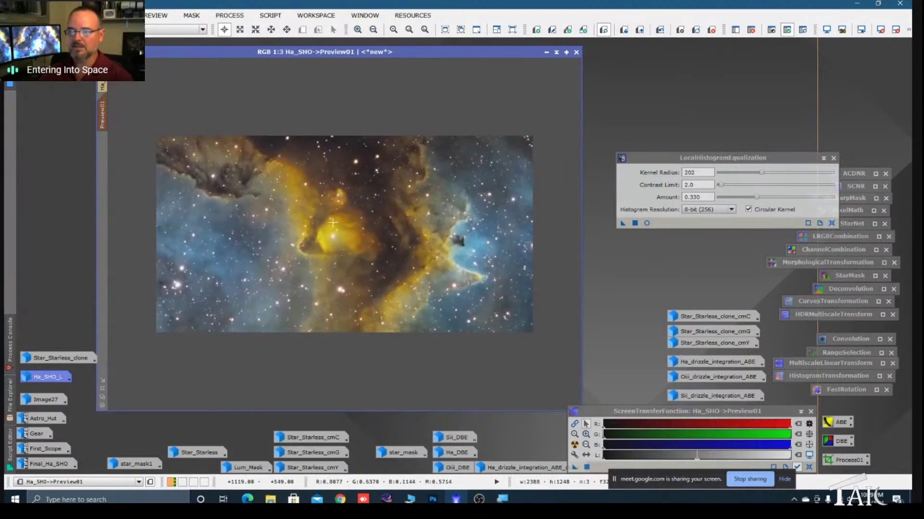
{"action": "scroll", "coordinate": [332, 222], "scroll_direction": "up", "scroll_amount": 1}
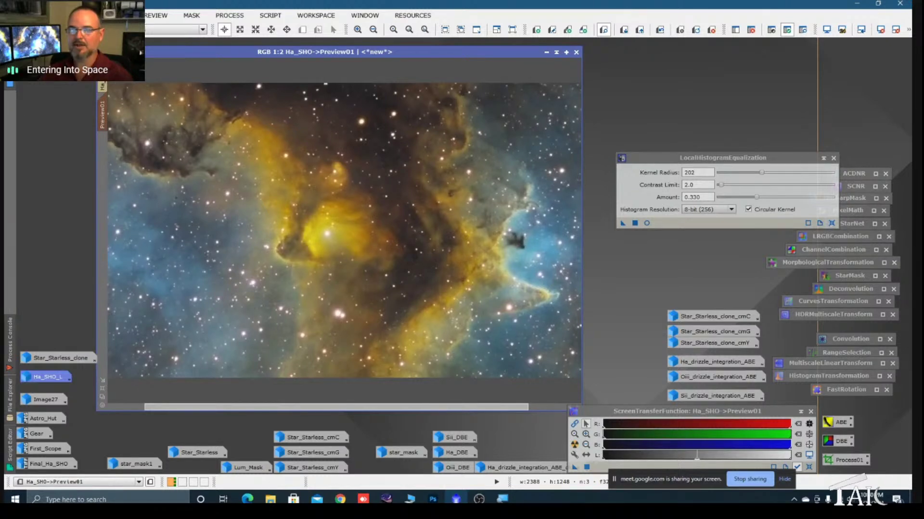
{"action": "left_click", "coordinate": [102, 88]}
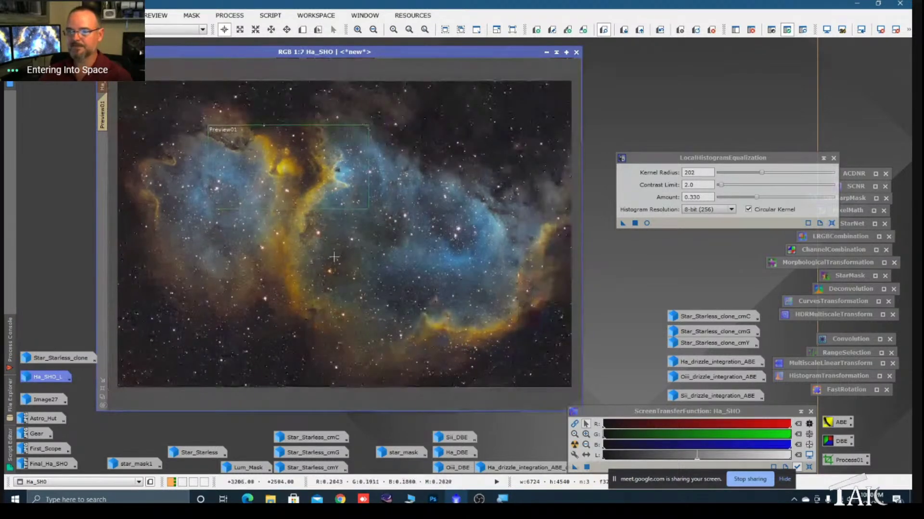
{"action": "left_click", "coordinate": [623, 223]}
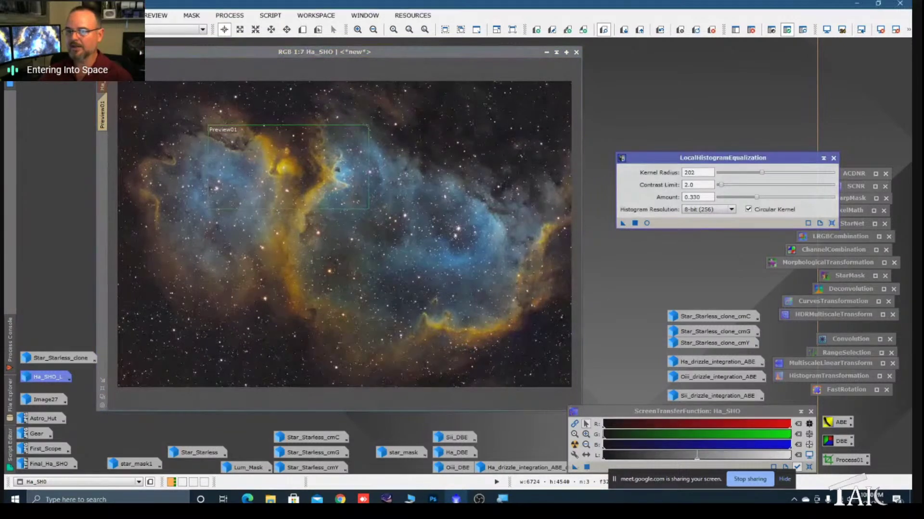
{"action": "left_click_drag", "start_coordinate": [623, 224], "coordinate": [465, 147]}
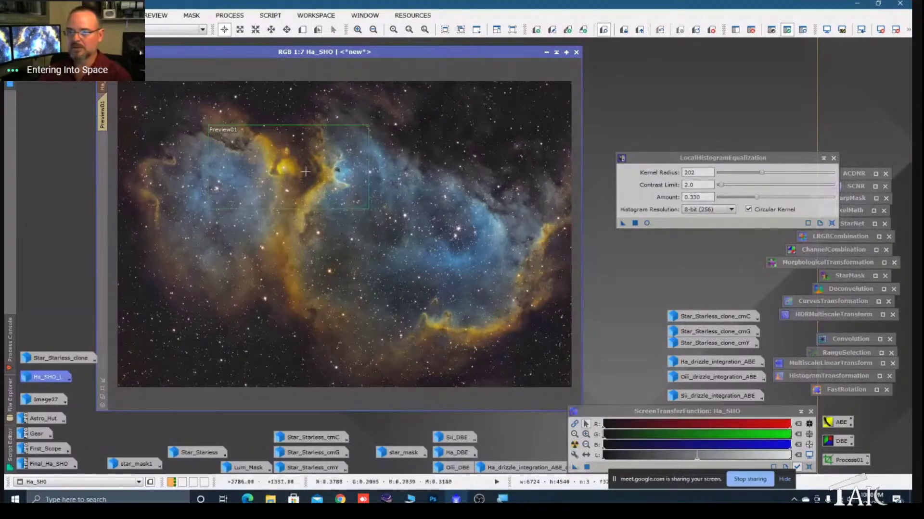
{"action": "left_click", "coordinate": [823, 158]}
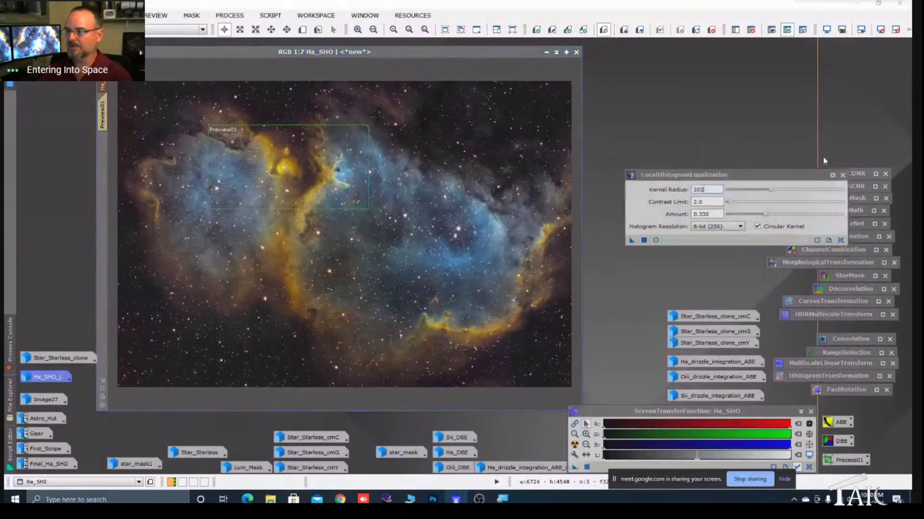
- Display Preview01 and open UnsharpMask, setting its amount to 0.61 while keeping StdDev 2.00 and the Lightness (CIE L*) target
{"action": "left_click", "coordinate": [102, 114]}
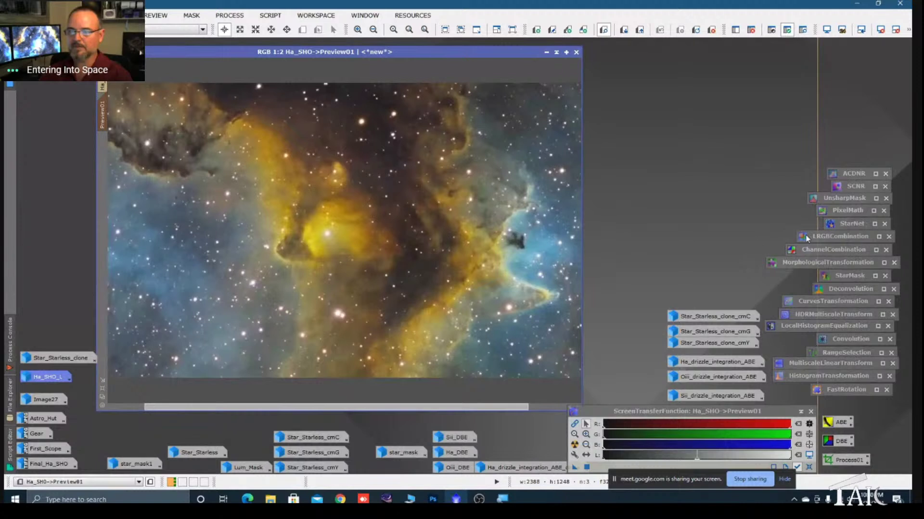
{"action": "double_click", "coordinate": [844, 199]}
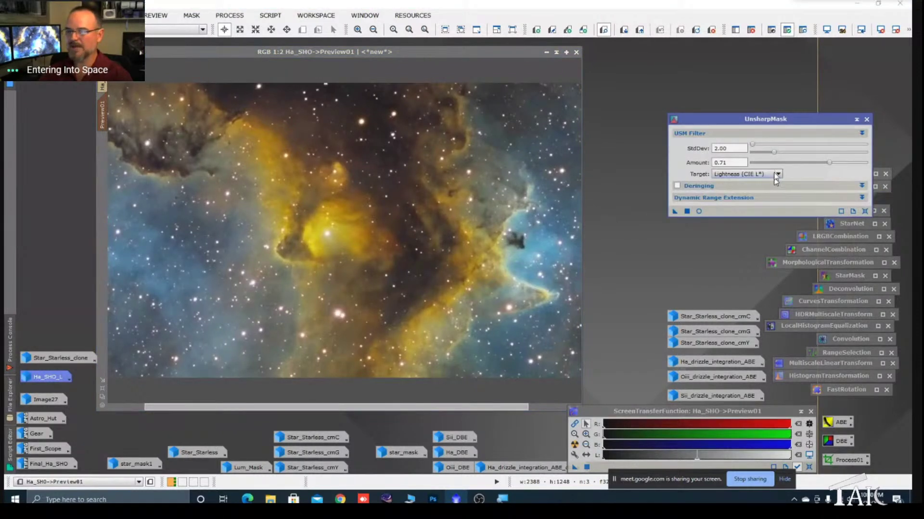
{"action": "left_click_drag", "start_coordinate": [775, 121], "coordinate": [701, 200]}
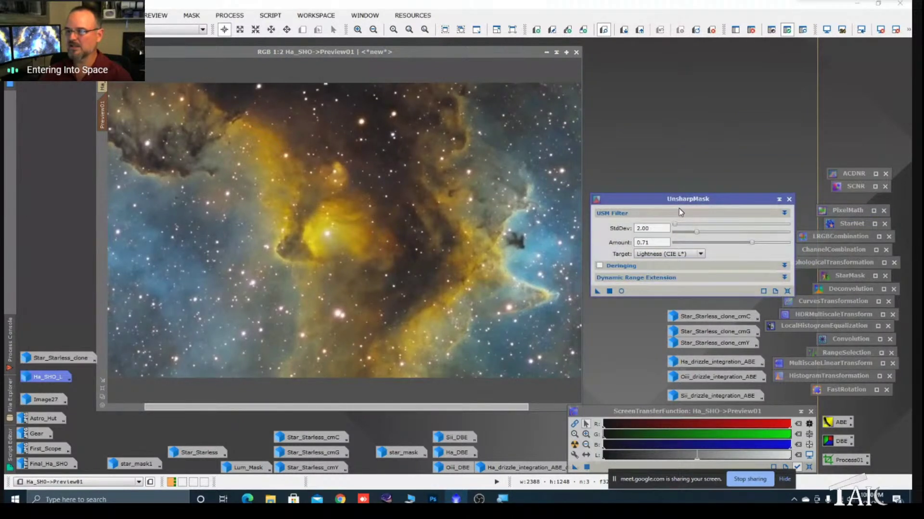
{"action": "left_click", "coordinate": [227, 17]}
{"action": "mouse_move", "coordinate": [296, 117]}
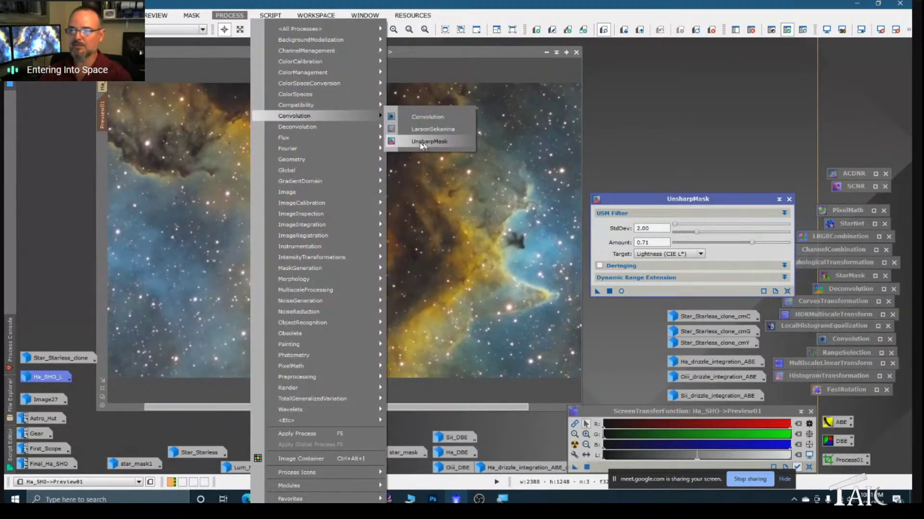
{"action": "left_click", "coordinate": [698, 210]}
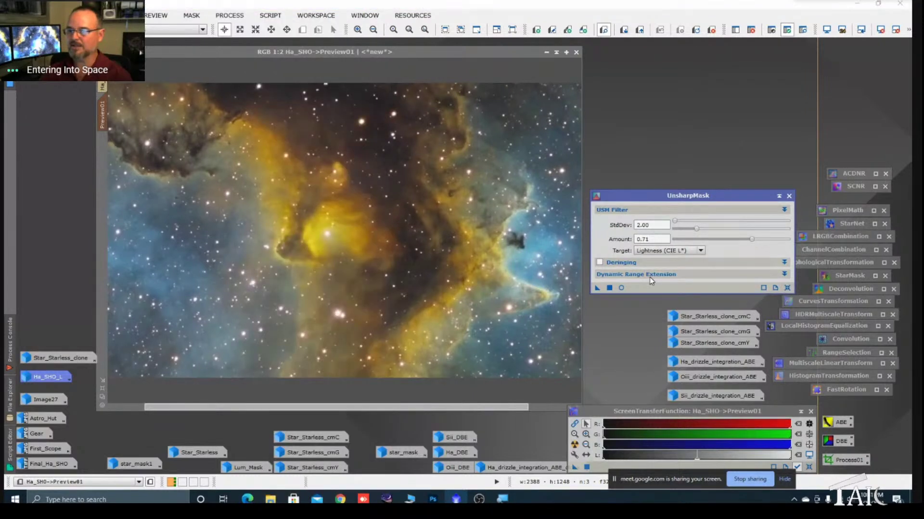
{"action": "left_click", "coordinate": [788, 289]}
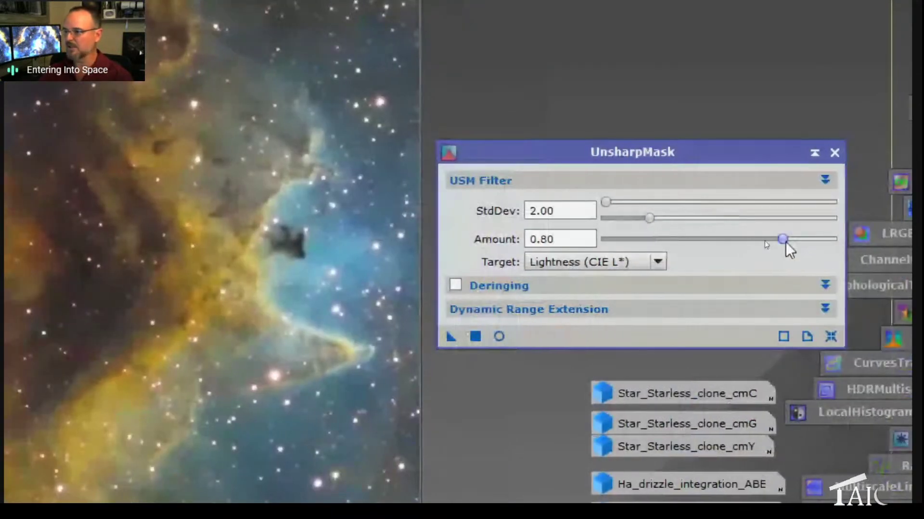
{"action": "left_click_drag", "start_coordinate": [863, 239], "coordinate": [830, 242]}
{"action": "left_click_drag", "start_coordinate": [748, 241], "coordinate": [734, 241]}
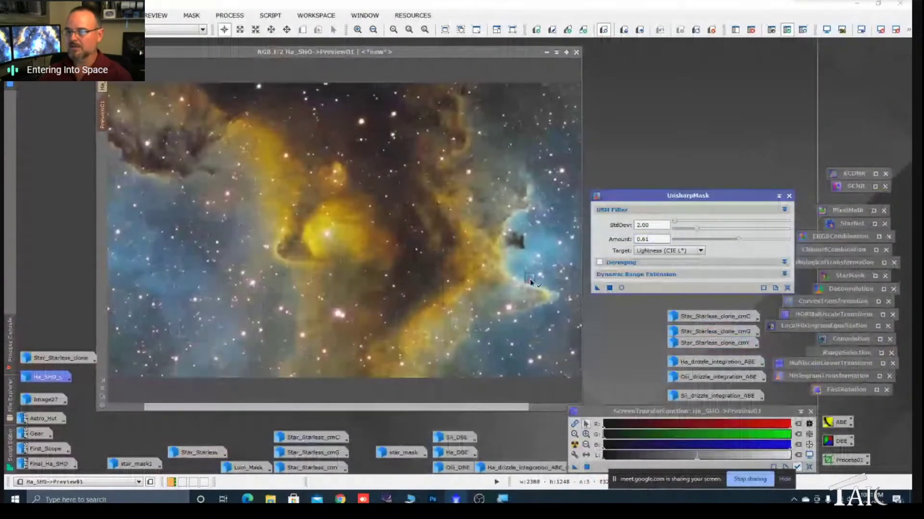
- Apply UnsharpMask to Preview01 and inspect the yellow core and star edges at 1:1 and 2:1
{"action": "left_click_drag", "start_coordinate": [593, 288], "coordinate": [521, 278]}
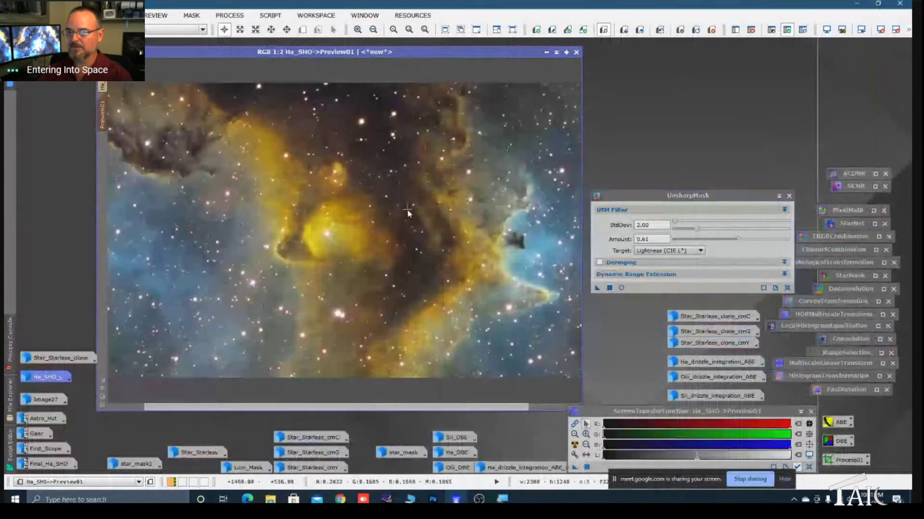
{"action": "scroll", "coordinate": [407, 212], "scroll_direction": "up", "scroll_amount": 3}
{"action": "scroll", "coordinate": [408, 212], "scroll_direction": "down", "scroll_amount": 2}
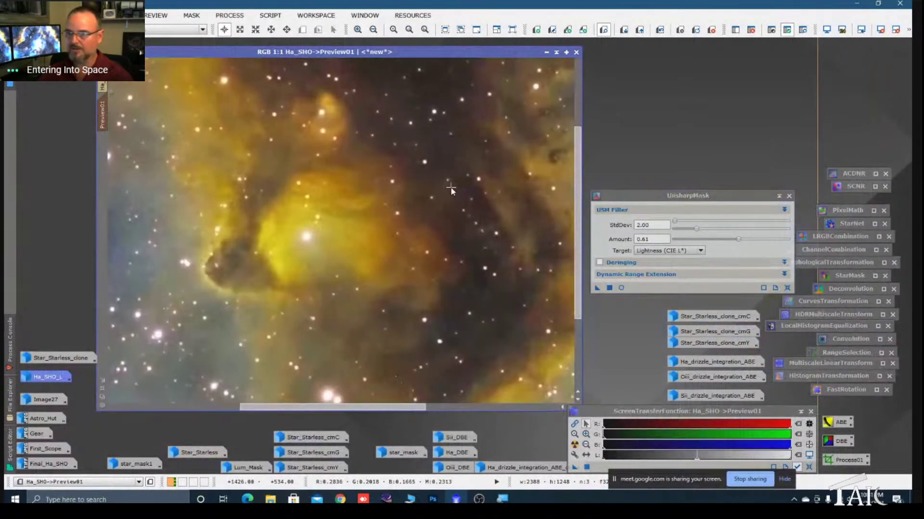
{"action": "scroll", "coordinate": [491, 181], "scroll_direction": "up", "scroll_amount": 1}
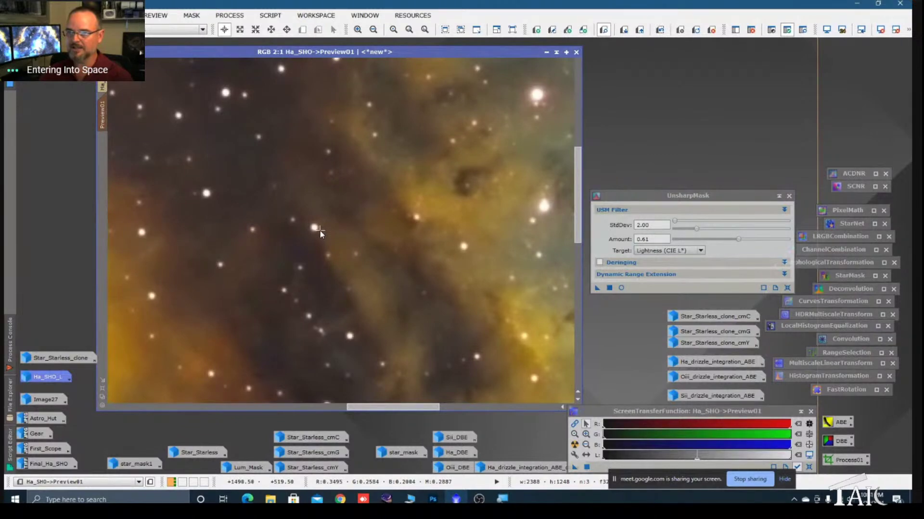
- Apply UnsharpMask with the same settings to the full Ha_SHO image and put the process away
{"action": "left_click", "coordinate": [107, 82]}
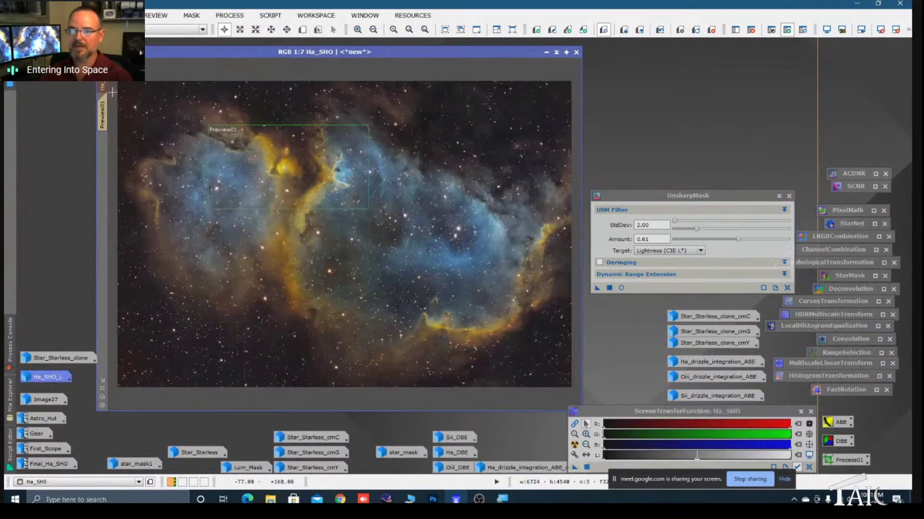
{"action": "left_click_drag", "start_coordinate": [584, 337], "coordinate": [417, 287]}
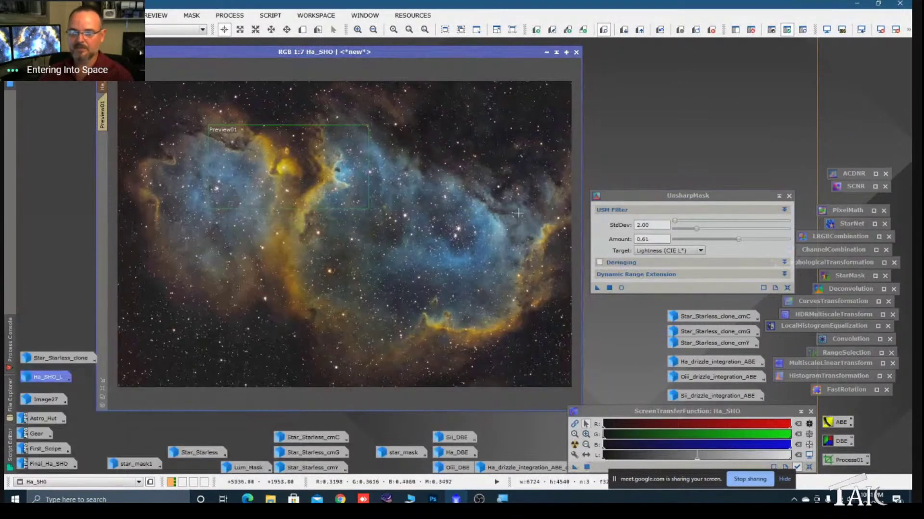
{"action": "left_click", "coordinate": [778, 197]}
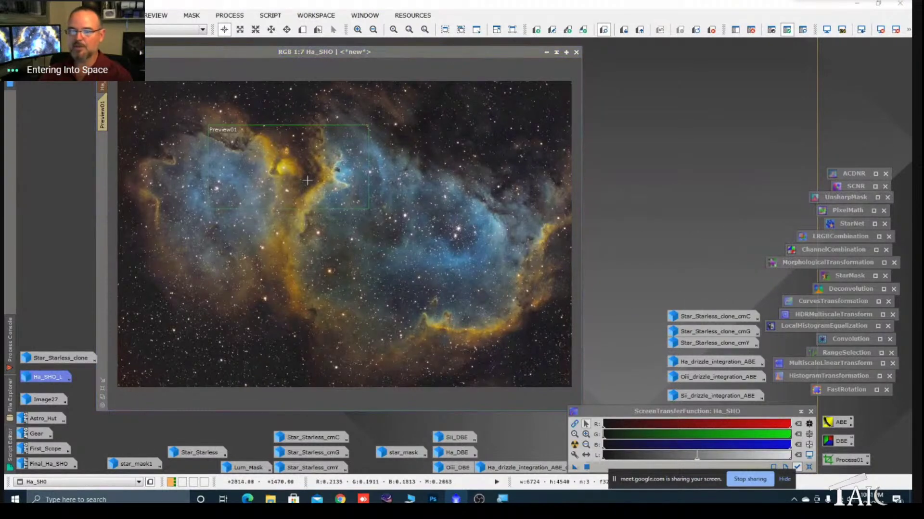
- Invert the luminance mask on Ha_SHO
{"action": "right_click", "coordinate": [344, 229]}
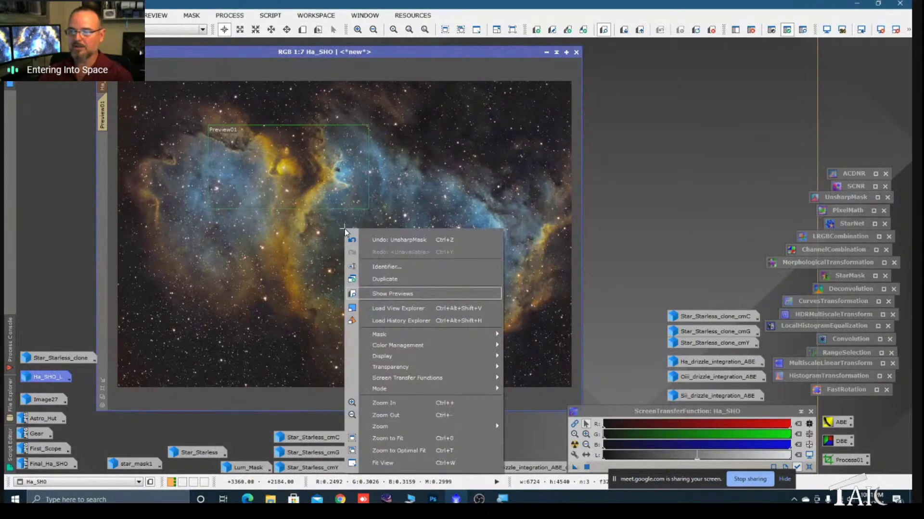
{"action": "mouse_move", "coordinate": [382, 340]}
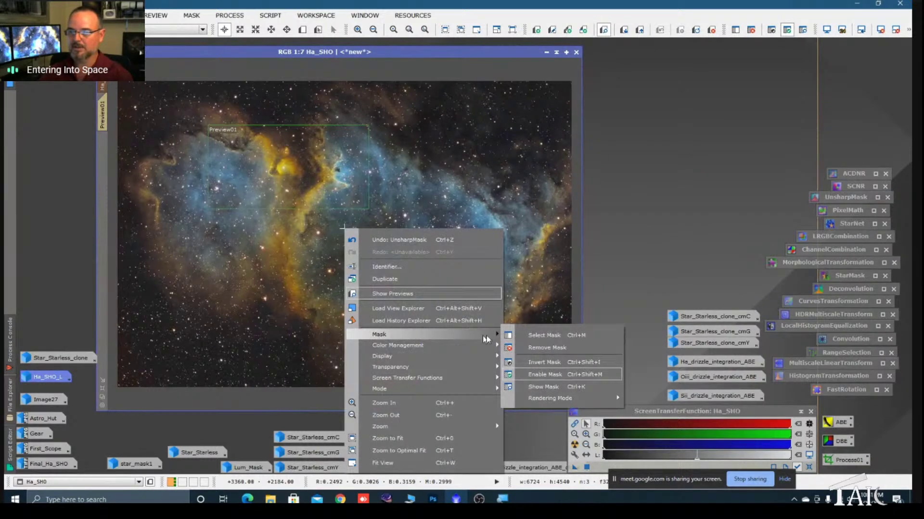
{"action": "left_click", "coordinate": [541, 364]}
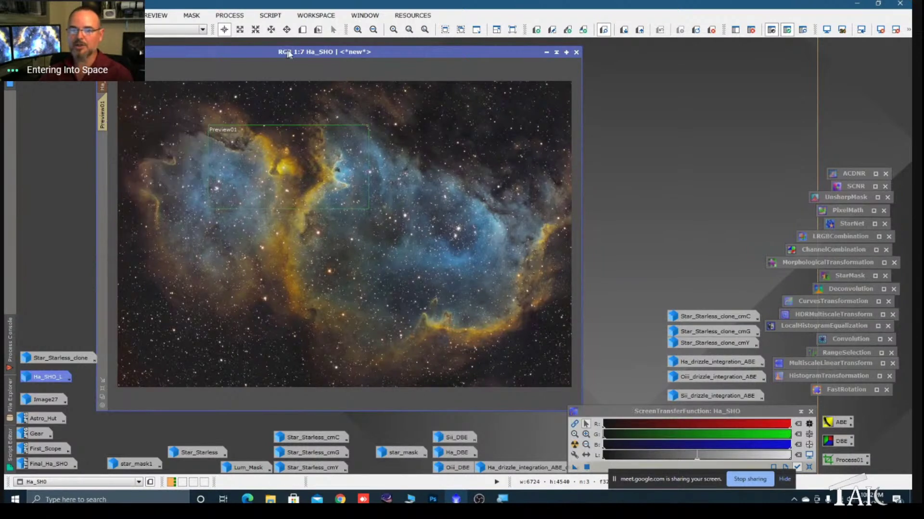
- Create a second preview of about 1085 by 686 pixels over the dark starfield below the nebula's smaller lobe, and inspect its background noise
{"action": "left_click", "coordinate": [303, 30]}
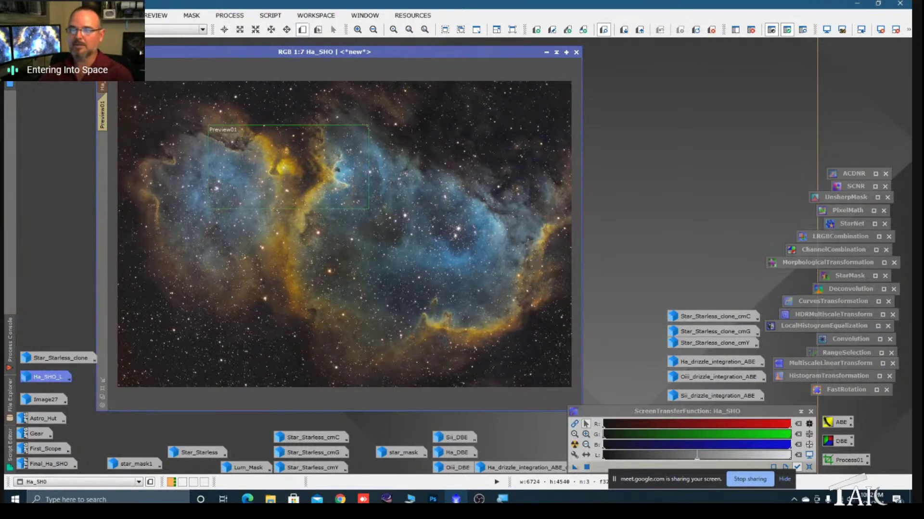
{"action": "left_click_drag", "start_coordinate": [178, 327], "coordinate": [250, 374]}
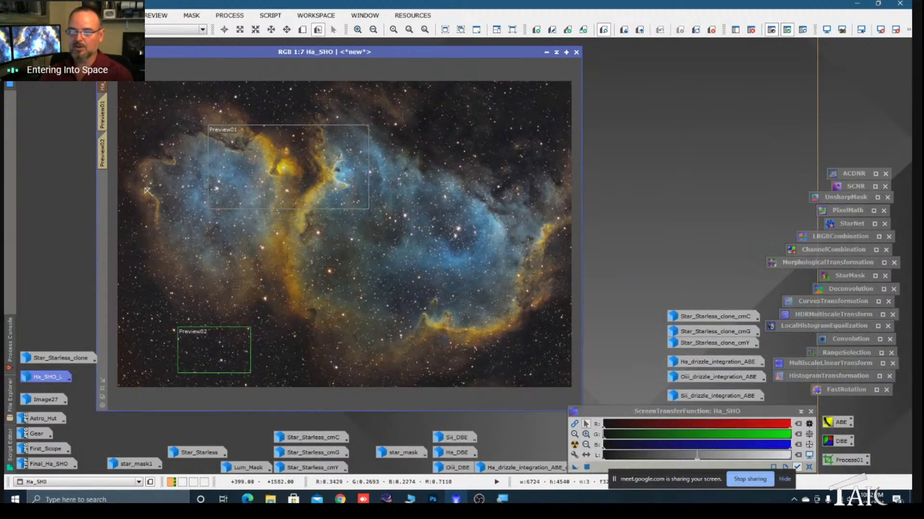
{"action": "left_click", "coordinate": [102, 152]}
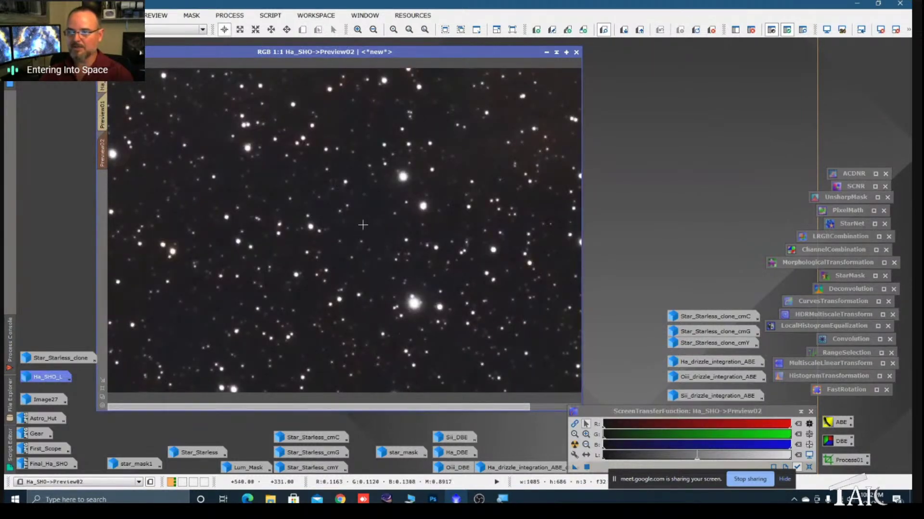
{"action": "scroll", "coordinate": [363, 225], "scroll_direction": "up", "scroll_amount": 1}
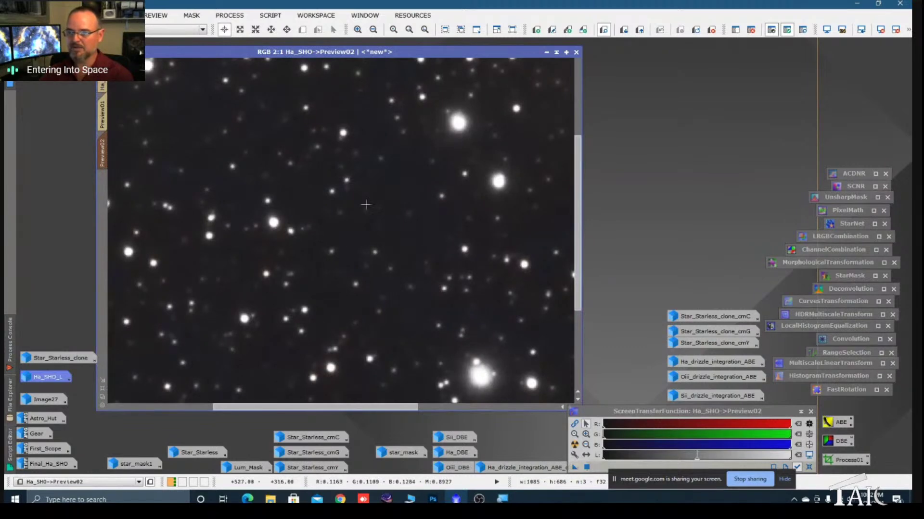
{"action": "scroll", "coordinate": [311, 249], "scroll_direction": "down", "scroll_amount": 1}
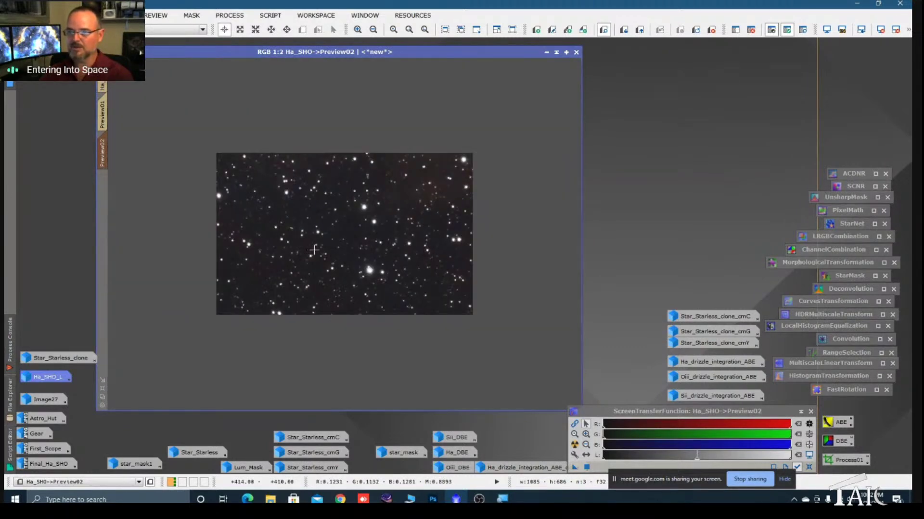
{"action": "scroll", "coordinate": [316, 248], "scroll_direction": "up", "scroll_amount": 1}
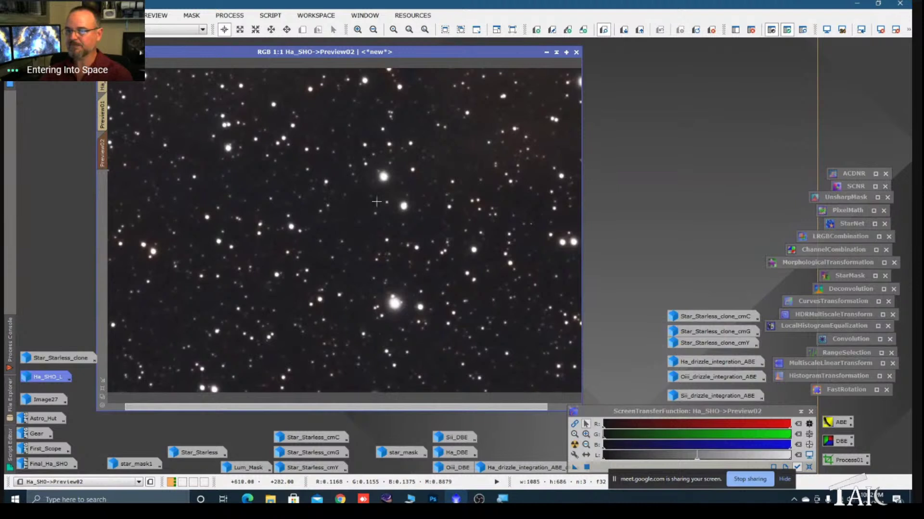
- Open ACDNR, enable its lightness mask, apply it to Preview02, and inspect the background at 2:1
{"action": "double_click", "coordinate": [856, 175]}
{"action": "left_click_drag", "start_coordinate": [767, 96], "coordinate": [735, 61]}
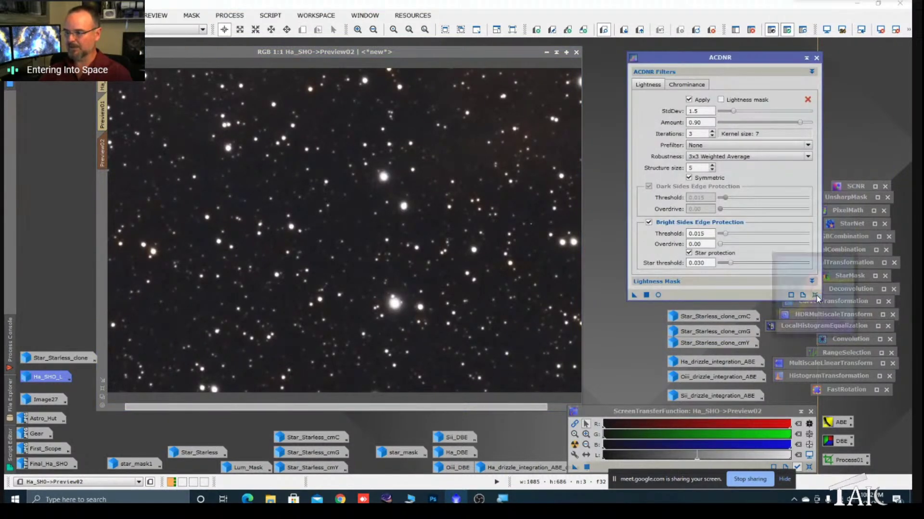
{"action": "left_click", "coordinate": [720, 99]}
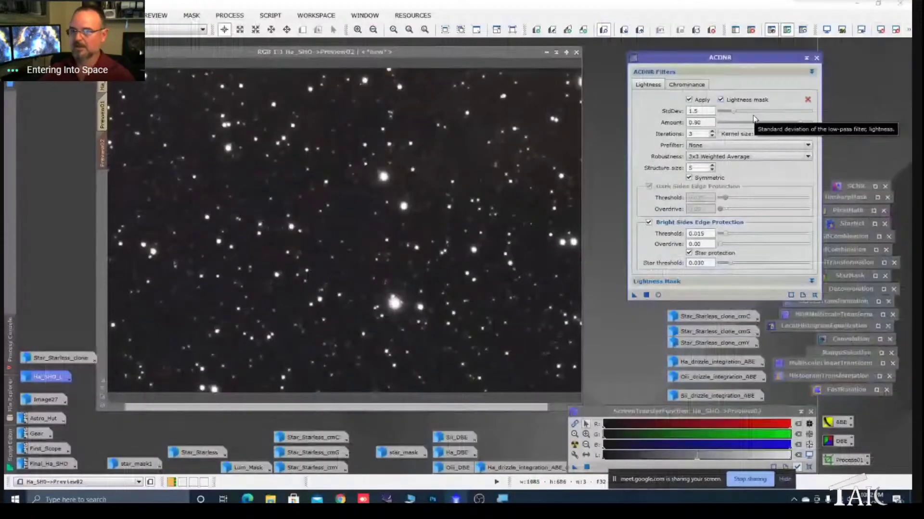
{"action": "left_click_drag", "start_coordinate": [620, 325], "coordinate": [433, 171]}
{"action": "key", "text": "ctrl+plus"}
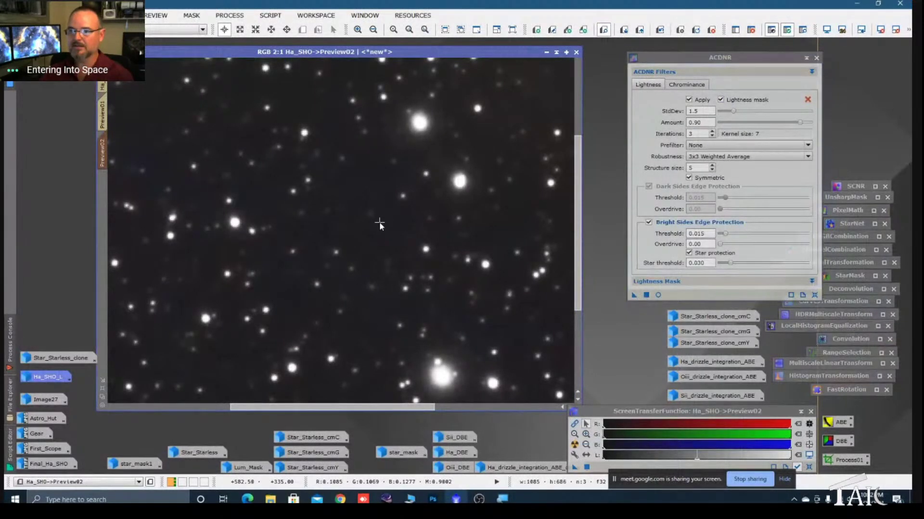
- Apply ACDNR with the same settings to the full Ha_SHO image and put the process away
{"action": "key", "text": "ctrl+plus"}
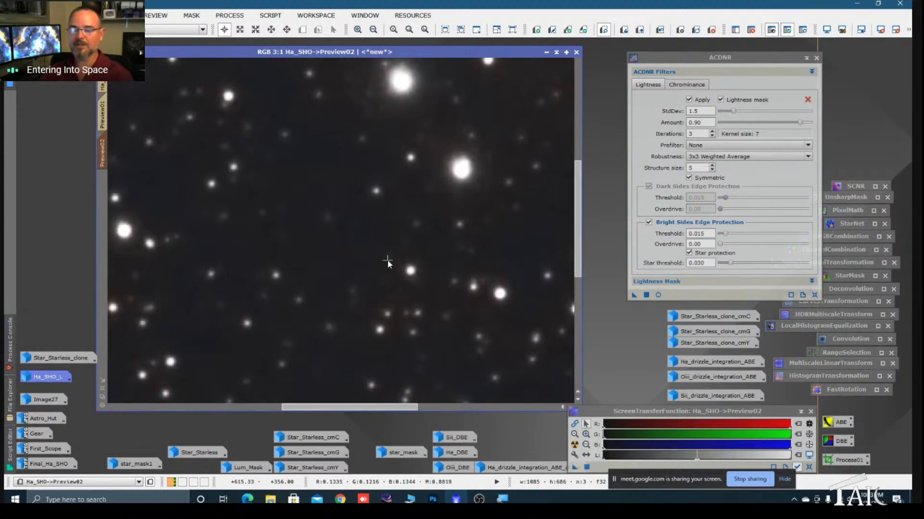
{"action": "scroll", "coordinate": [388, 260], "scroll_direction": "down", "scroll_amount": 1}
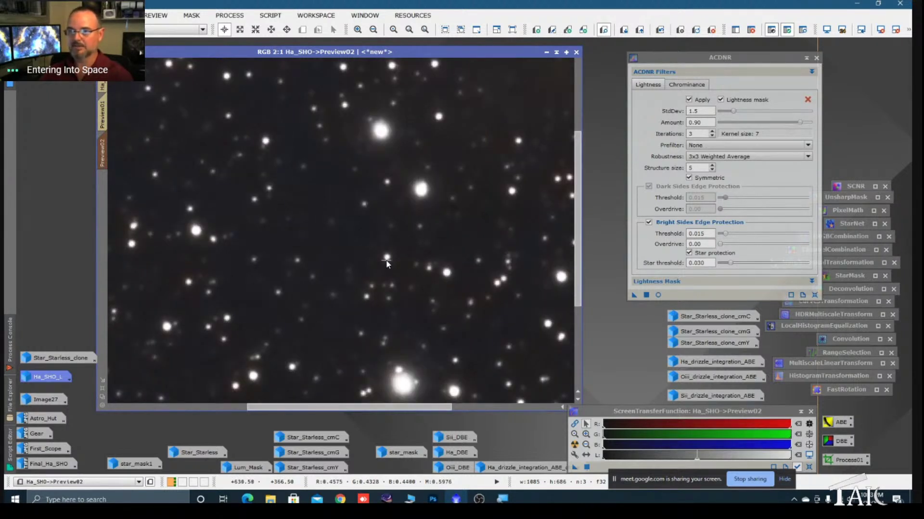
{"action": "scroll", "coordinate": [388, 263], "scroll_direction": "up", "scroll_amount": 1}
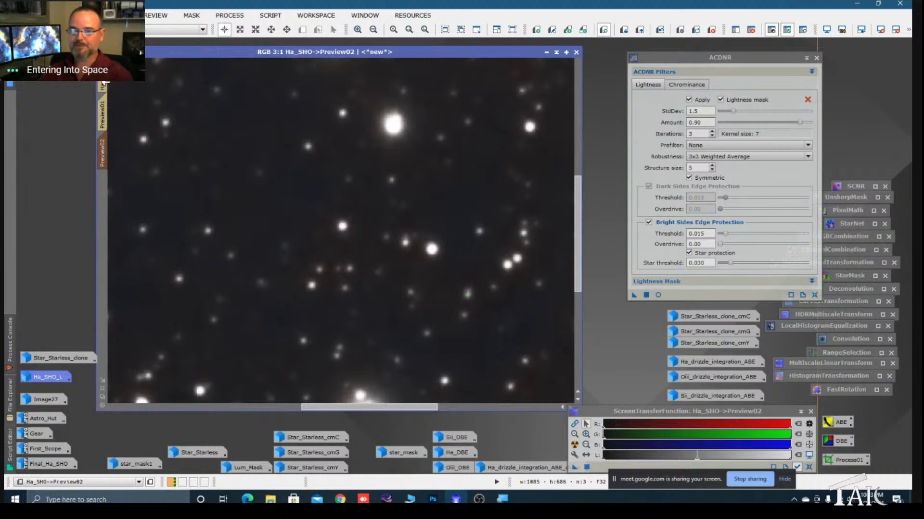
{"action": "left_click", "coordinate": [102, 86]}
{"action": "left_click_drag", "start_coordinate": [634, 294], "coordinate": [485, 337]}
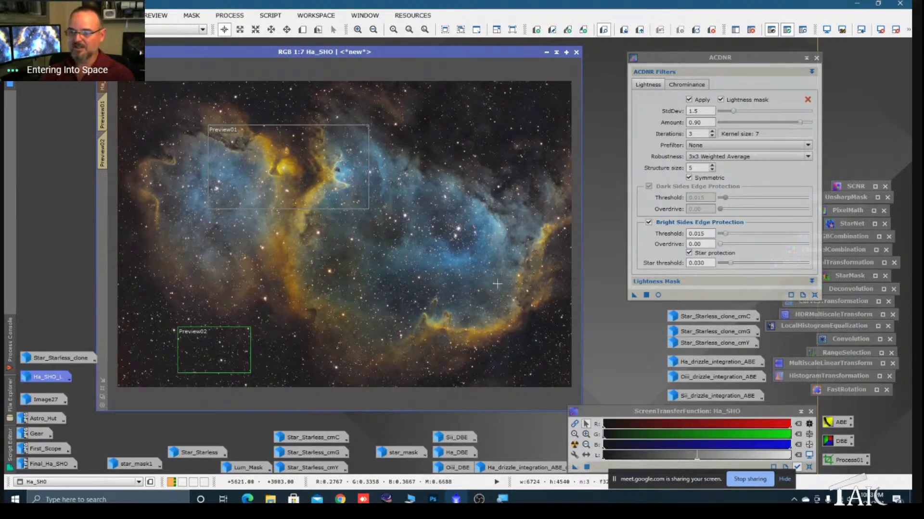
{"action": "left_click", "coordinate": [807, 57]}
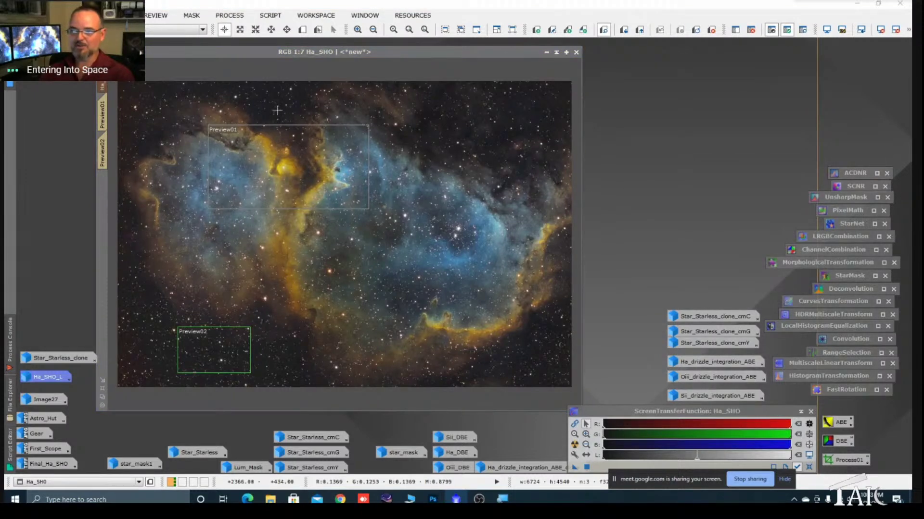
- Examine the full Ha_SHO image around the gold pillar, the larger blue lobe and the surrounding dark background
{"action": "scroll", "coordinate": [283, 120], "scroll_direction": "up", "scroll_amount": 2}
{"action": "left_click_drag", "start_coordinate": [280, 111], "coordinate": [325, 157]}
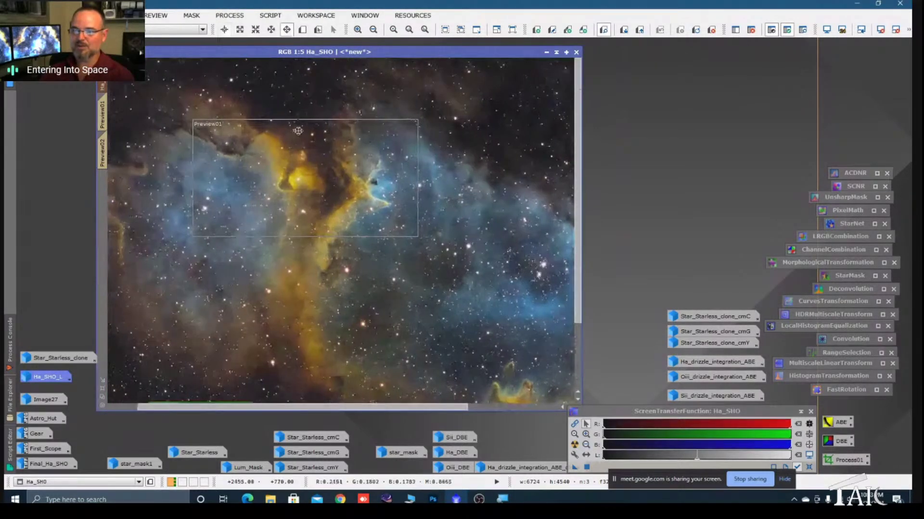
{"action": "scroll", "coordinate": [325, 157], "scroll_direction": "up", "scroll_amount": 1}
{"action": "left_click_drag", "start_coordinate": [289, 115], "coordinate": [319, 155]}
{"action": "key", "text": "alt+r"}
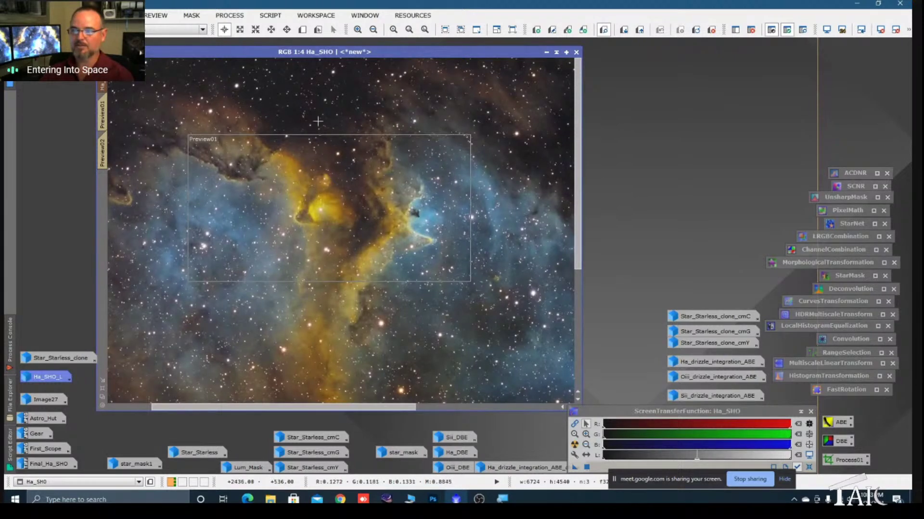
{"action": "key", "text": "space"}
{"action": "left_click_drag", "start_coordinate": [498, 140], "coordinate": [303, 159]}
{"action": "left_click_drag", "start_coordinate": [484, 171], "coordinate": [426, 178]}
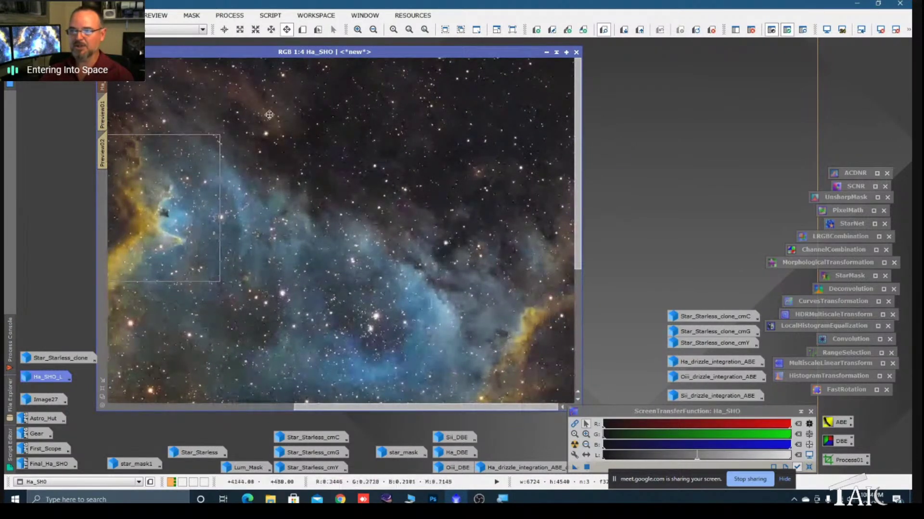
{"action": "scroll", "coordinate": [369, 263], "scroll_direction": "down", "scroll_amount": 1}
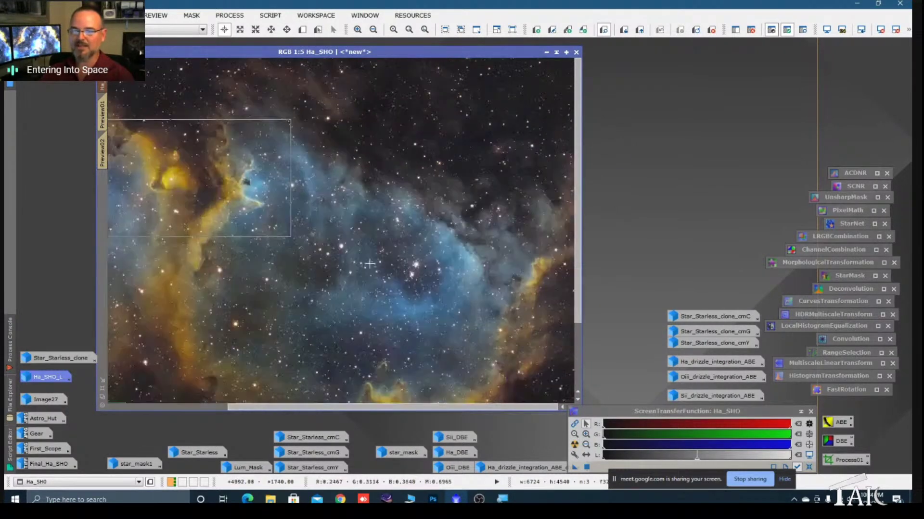
{"action": "scroll", "coordinate": [369, 263], "scroll_direction": "down", "scroll_amount": 2}
{"action": "scroll", "coordinate": [371, 255], "scroll_direction": "up", "scroll_amount": 1}
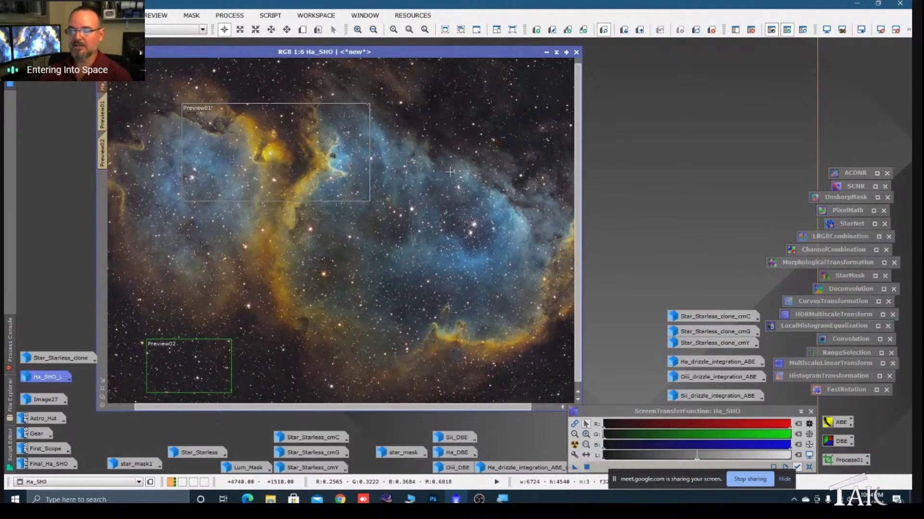
{"action": "scroll", "coordinate": [486, 267], "scroll_direction": "down", "scroll_amount": 1}
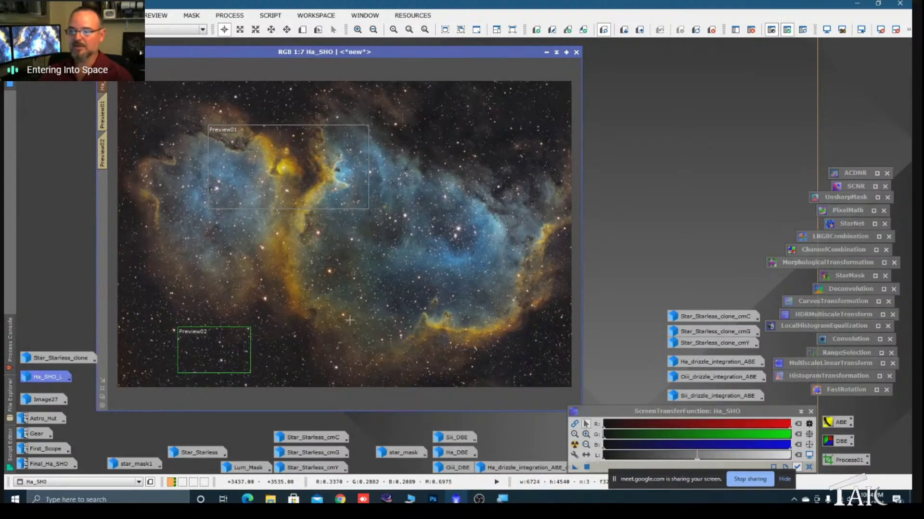
- Delete all previews on Ha_SHO and remove its mask
{"action": "left_click", "coordinate": [157, 15]}
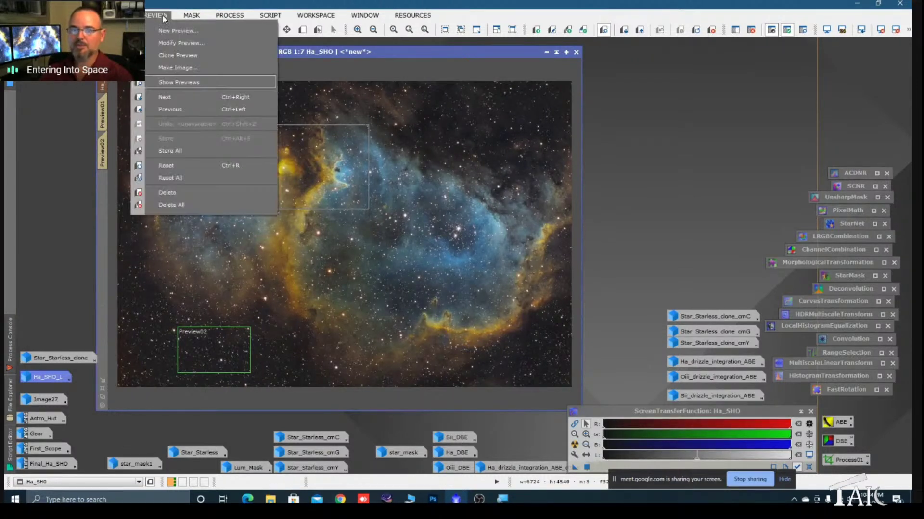
{"action": "left_click", "coordinate": [182, 204]}
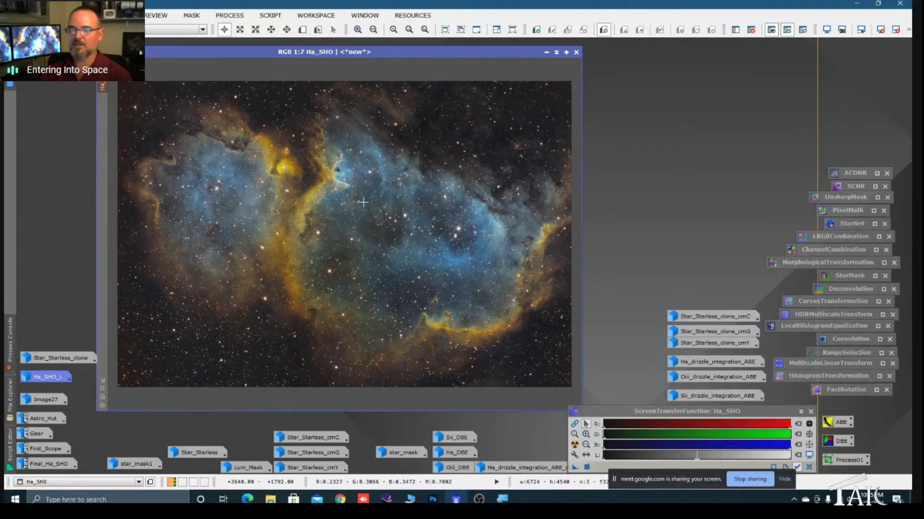
{"action": "right_click", "coordinate": [268, 168]}
{"action": "mouse_move", "coordinate": [359, 274]}
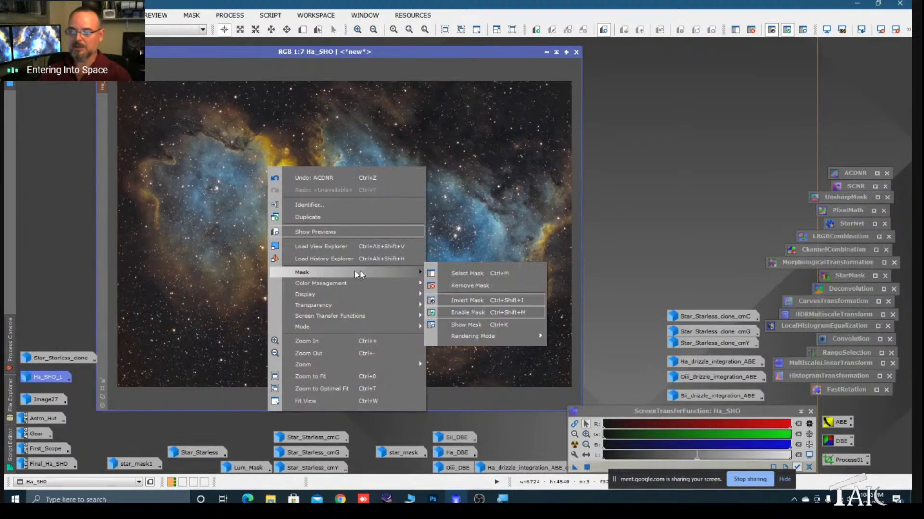
{"action": "left_click", "coordinate": [469, 286]}
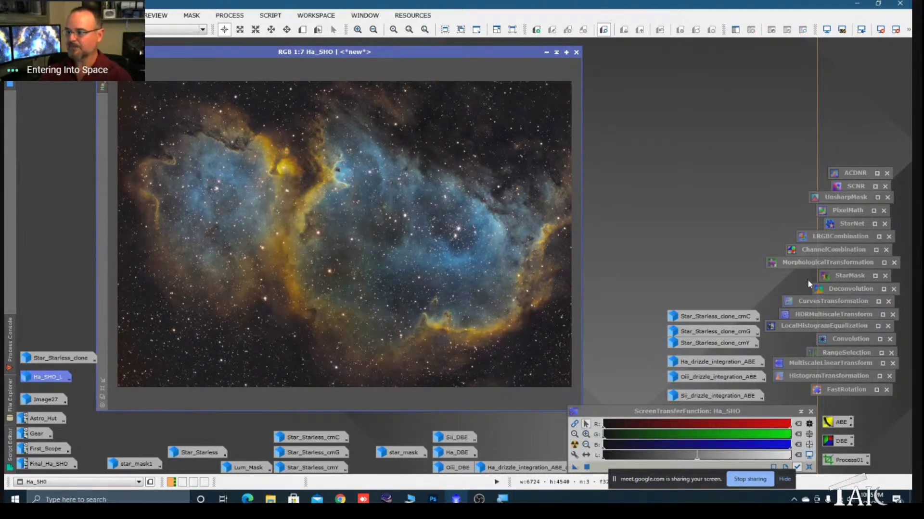
- Review the StarMask settings, trying a Large-scale growth of 0 and restoring 1, and put the process away without generating a mask
{"action": "double_click", "coordinate": [840, 277]}
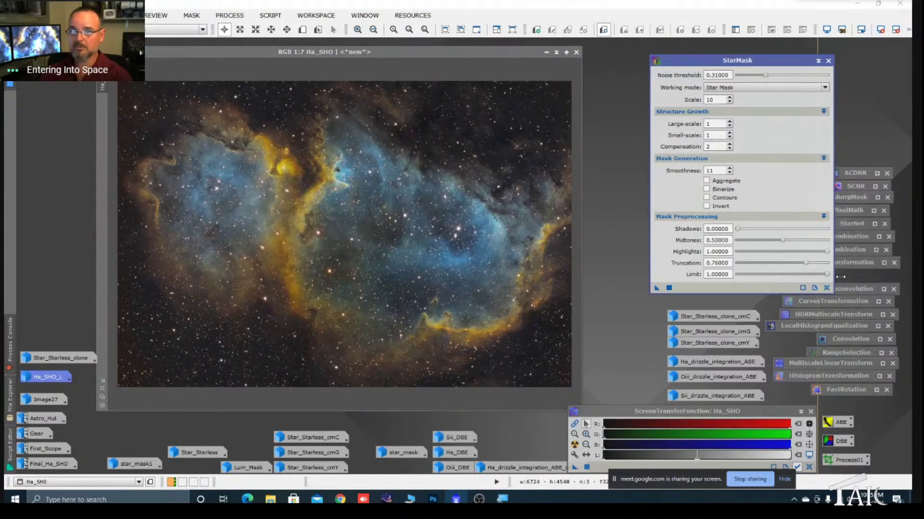
{"action": "left_click_drag", "start_coordinate": [767, 59], "coordinate": [727, 58]}
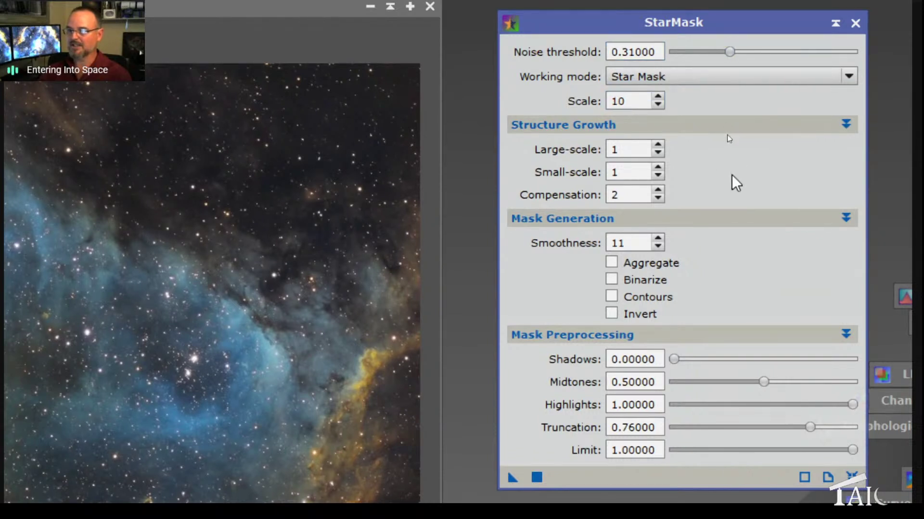
{"action": "left_click", "coordinate": [625, 150]}
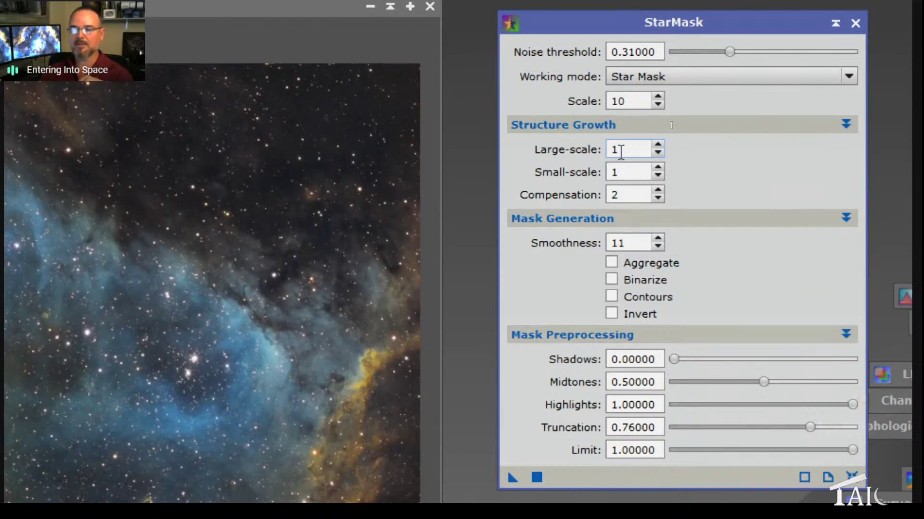
{"action": "left_click", "coordinate": [658, 153]}
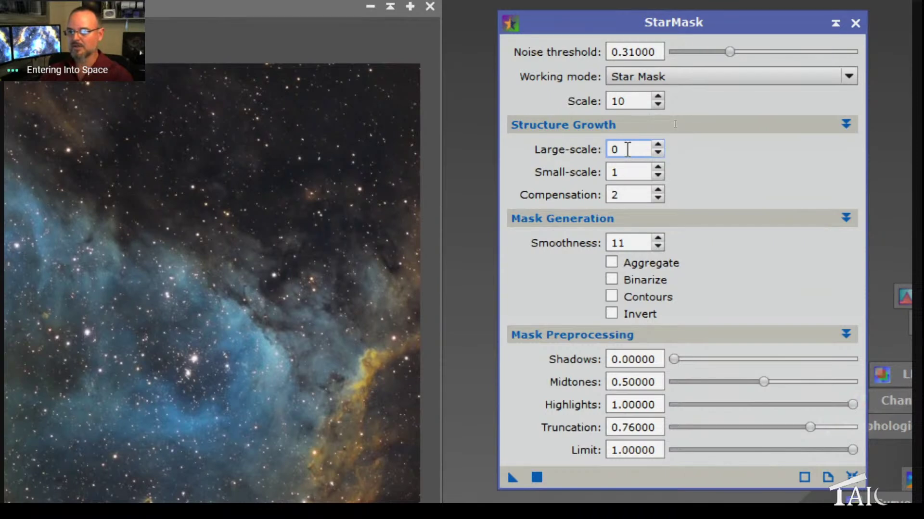
{"action": "key", "text": "BackSpace"}
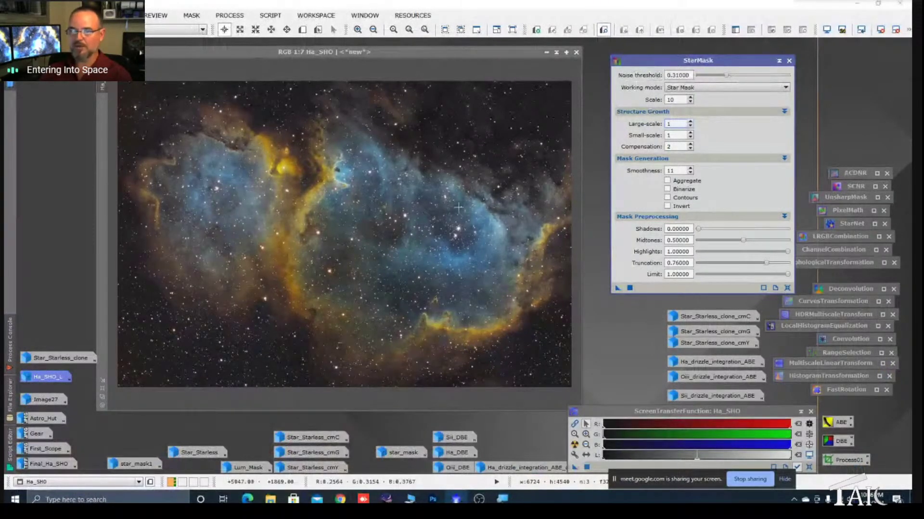
{"action": "left_click", "coordinate": [779, 61]}
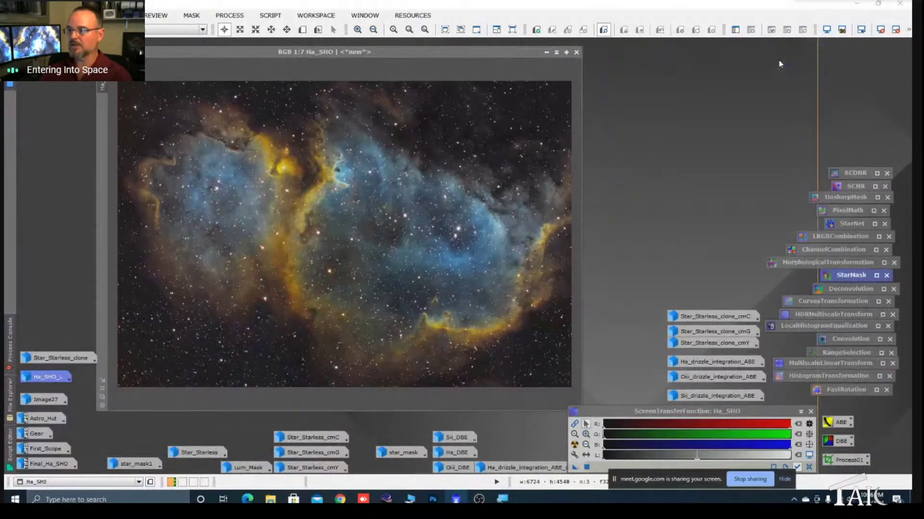
- Open the star_mask1 image, inspect its stars up to 1:1, and enlarge its window beyond the full image
{"action": "left_click", "coordinate": [144, 472]}
{"action": "double_click", "coordinate": [144, 472]}
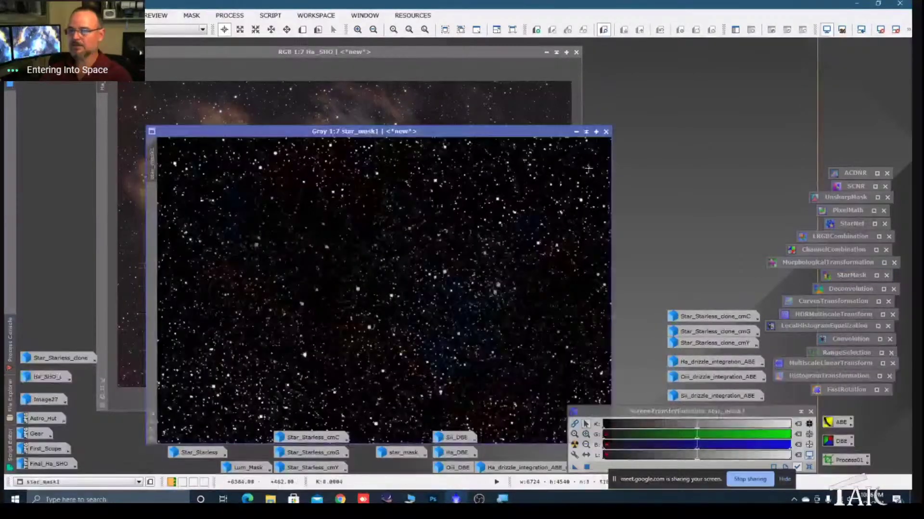
{"action": "left_click_drag", "start_coordinate": [506, 131], "coordinate": [501, 61]}
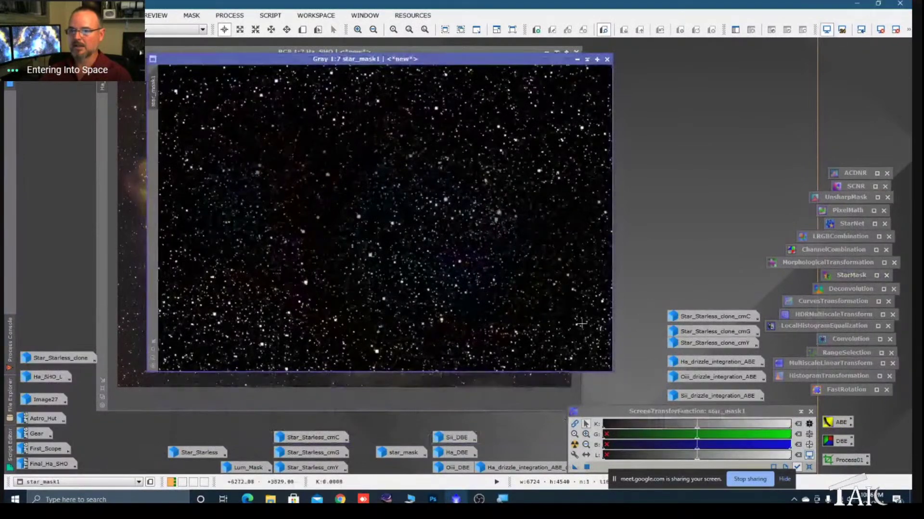
{"action": "scroll", "coordinate": [418, 210], "scroll_direction": "up", "scroll_amount": 2}
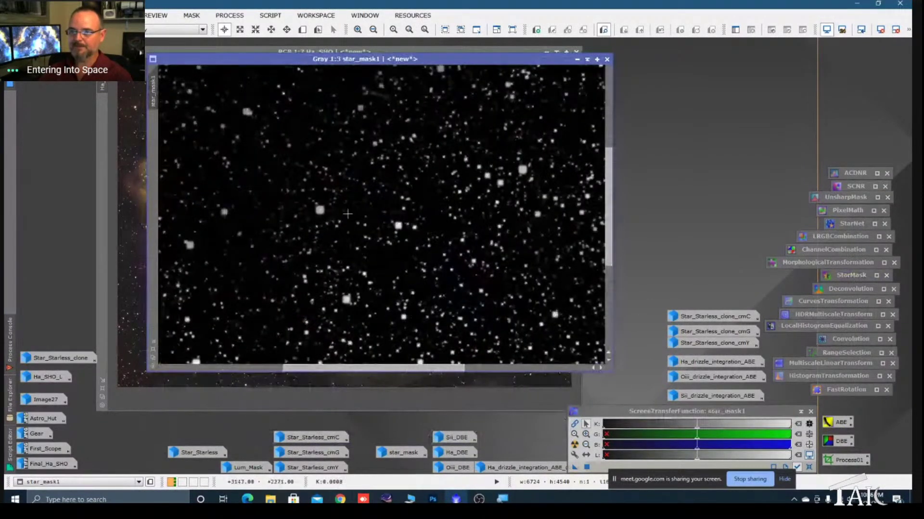
{"action": "scroll", "coordinate": [320, 211], "scroll_direction": "up", "scroll_amount": 2}
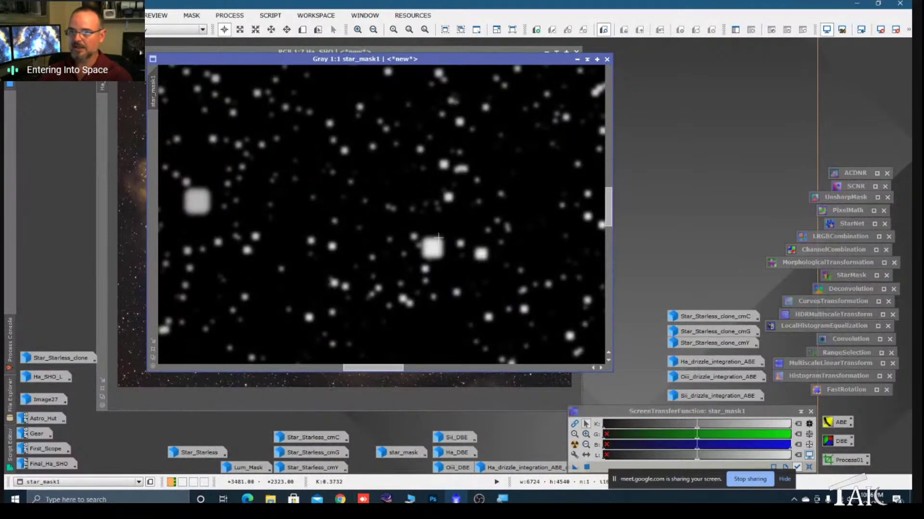
{"action": "scroll", "coordinate": [425, 238], "scroll_direction": "down", "scroll_amount": 5}
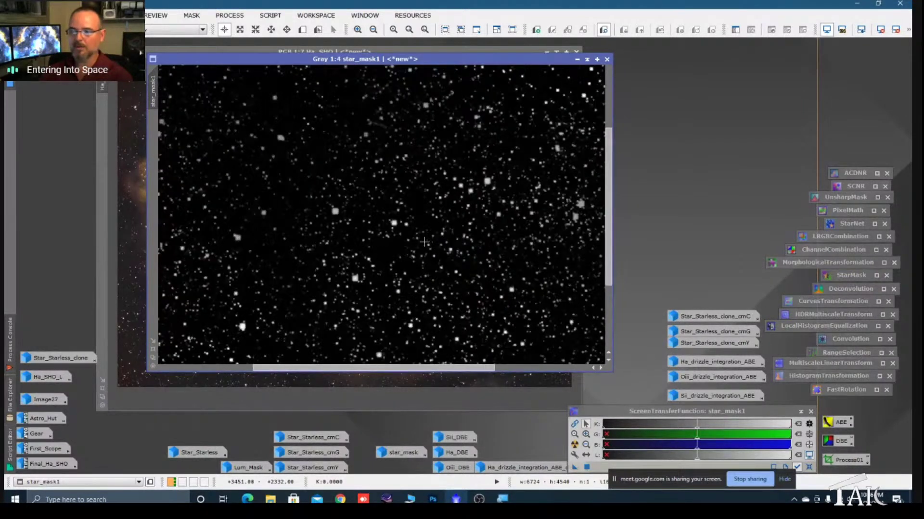
{"action": "scroll", "coordinate": [424, 241], "scroll_direction": "down", "scroll_amount": 1}
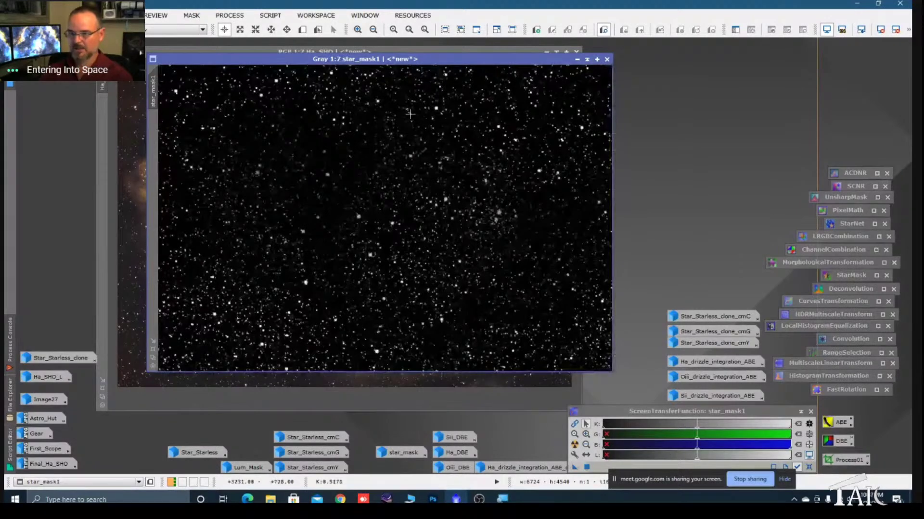
{"action": "left_click_drag", "start_coordinate": [390, 62], "coordinate": [333, 54]}
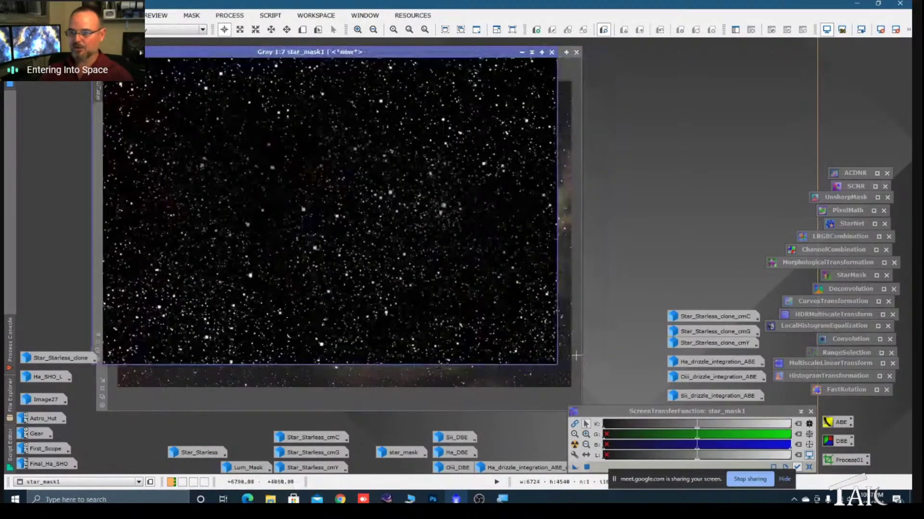
{"action": "left_click_drag", "start_coordinate": [558, 366], "coordinate": [624, 407]}
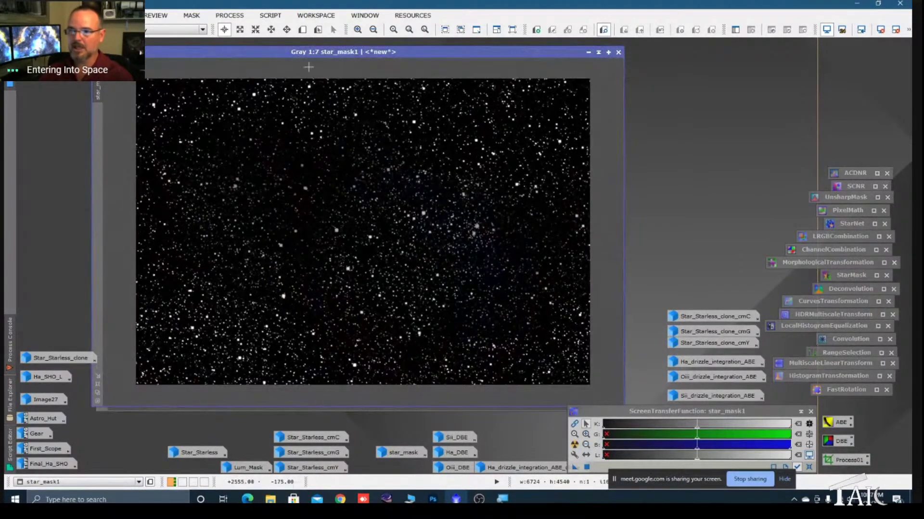
- Open CloneStamp for star_mask1 and set the brush radius to 60 and softness to 0.63
{"action": "left_click", "coordinate": [237, 20]}
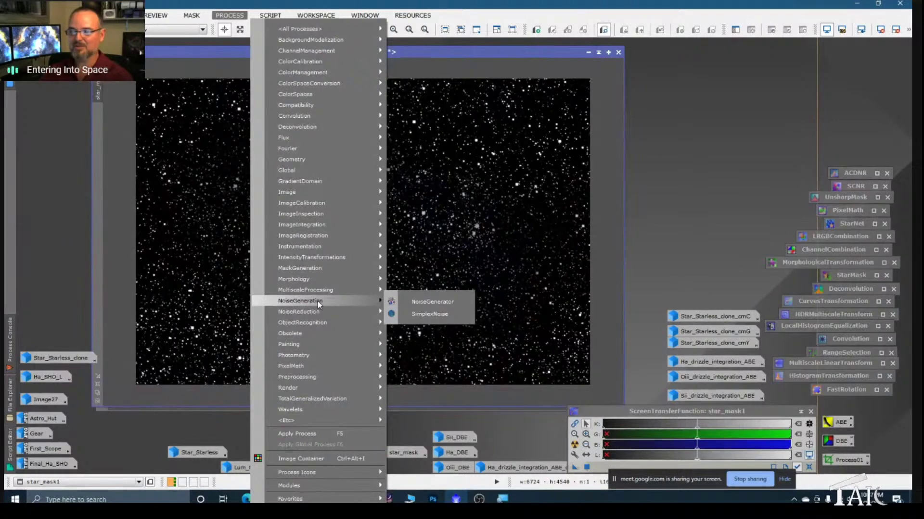
{"action": "mouse_move", "coordinate": [318, 343]}
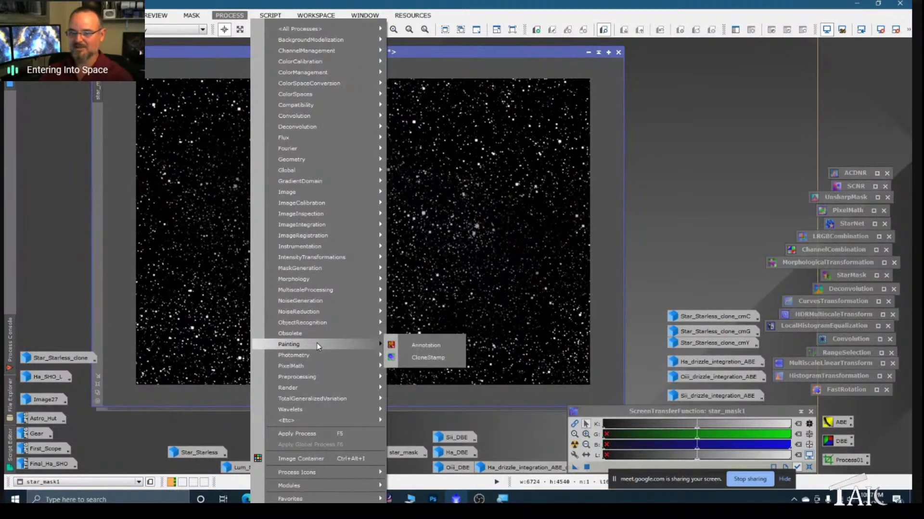
{"action": "left_click", "coordinate": [427, 358]}
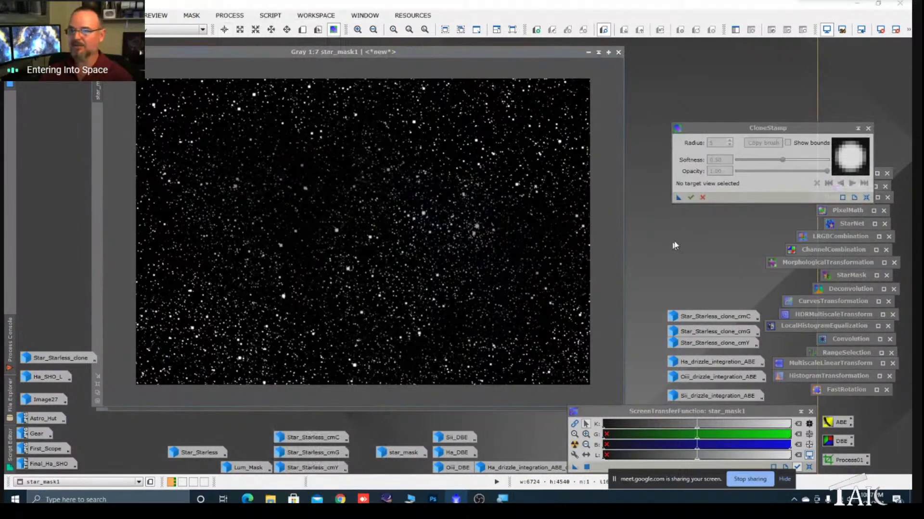
{"action": "left_click", "coordinate": [707, 172]}
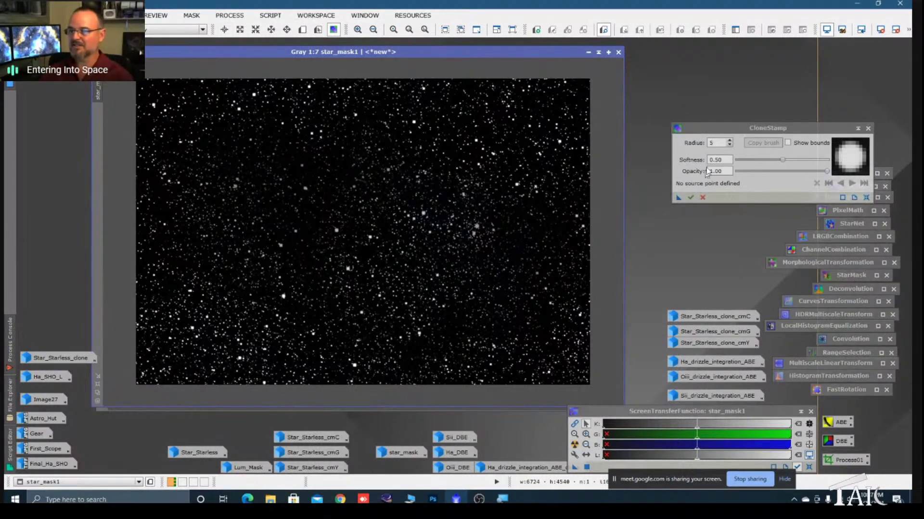
{"action": "left_click_drag", "start_coordinate": [733, 129], "coordinate": [716, 128]}
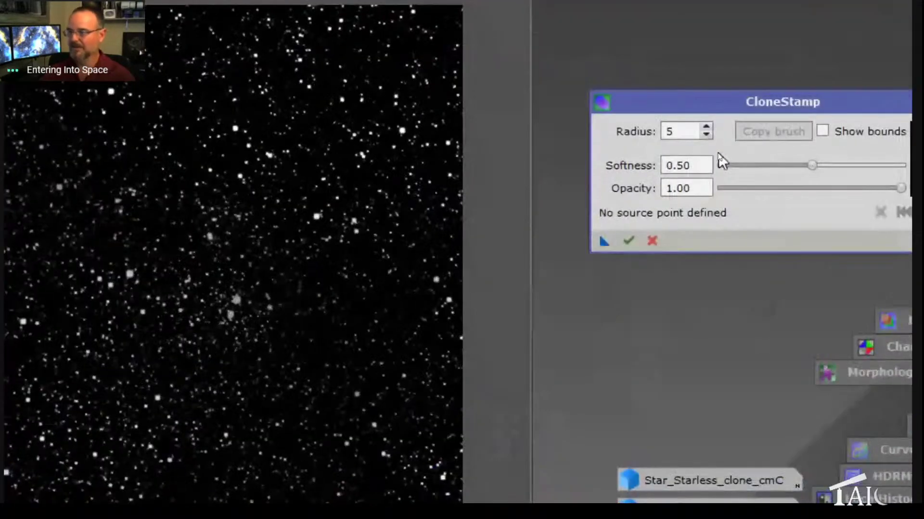
{"action": "left_click", "coordinate": [678, 131]}
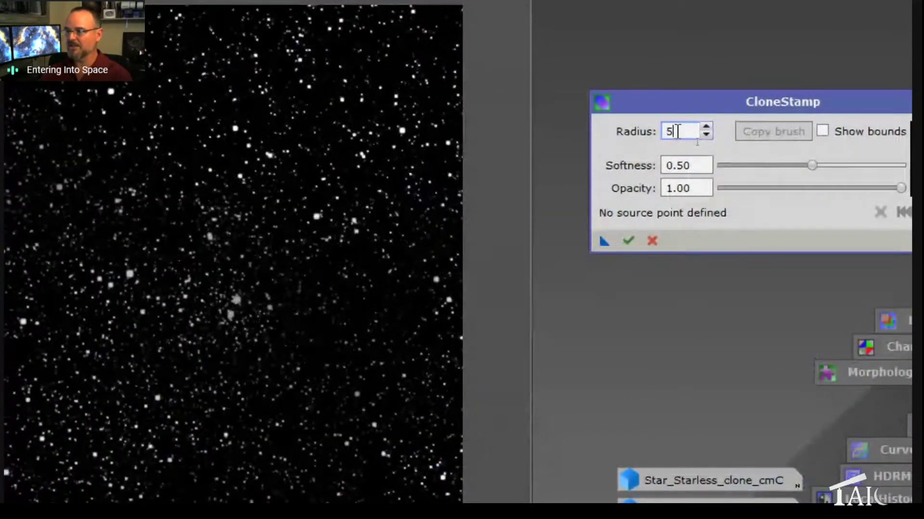
{"action": "key", "text": "BackSpace"}
{"action": "type", "text": "60"}
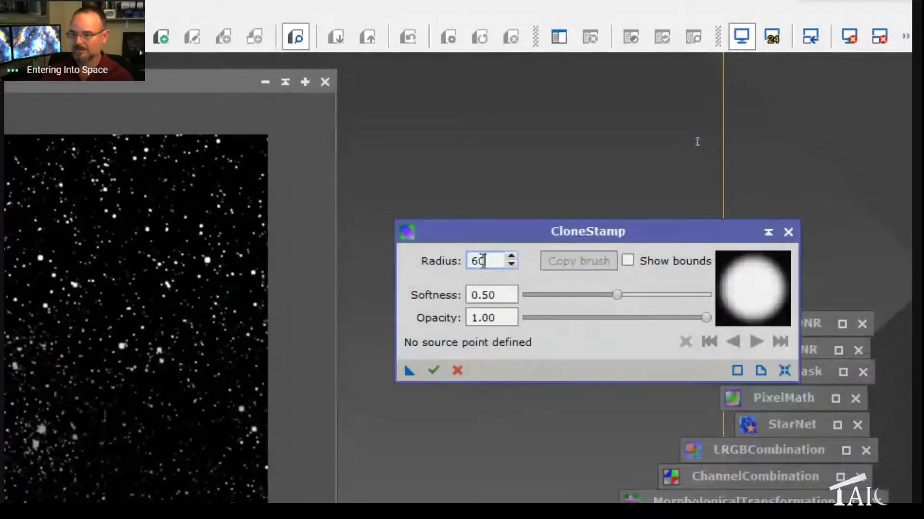
{"action": "left_click_drag", "start_coordinate": [618, 297], "coordinate": [644, 305]}
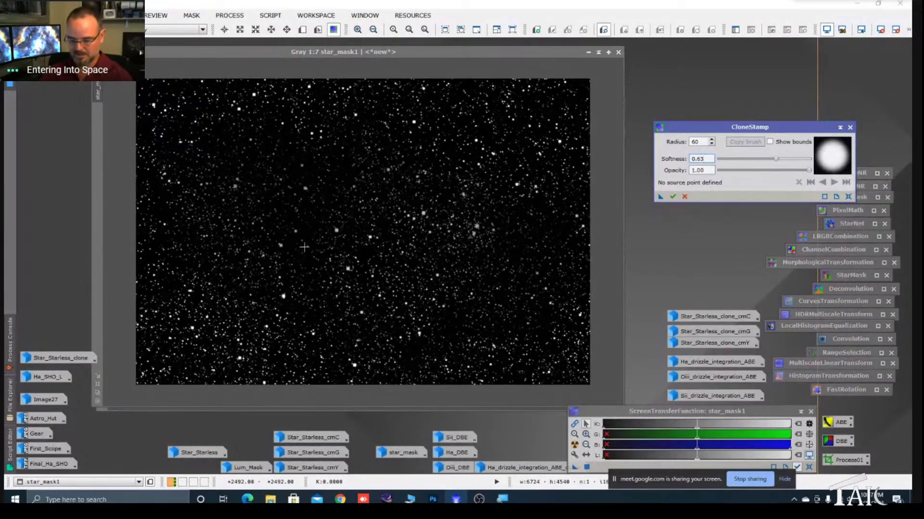
- Clone the dark patch near the centre of star_mask1 over the bright stars around it and the large one below it
{"action": "left_click", "coordinate": [315, 233]}
{"action": "scroll", "coordinate": [314, 233], "scroll_direction": "up", "scroll_amount": 1}
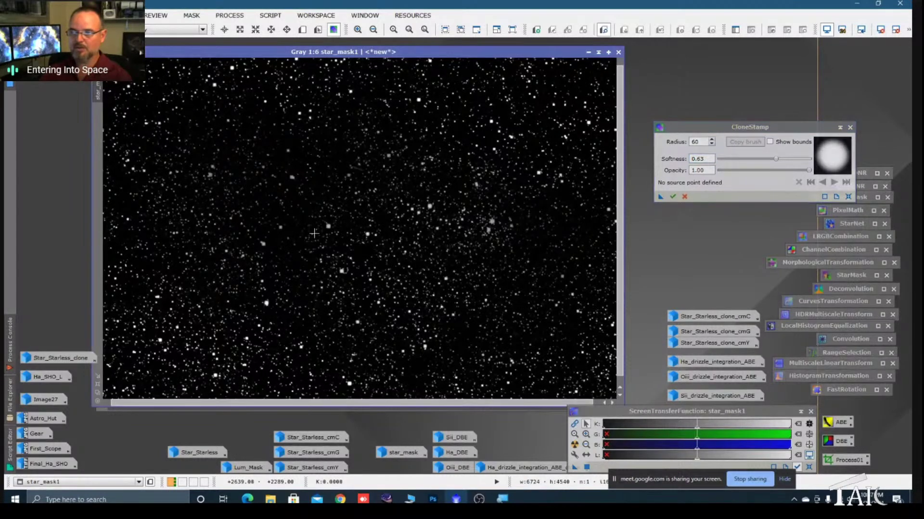
{"action": "left_click", "coordinate": [287, 232], "text": "ctrl"}
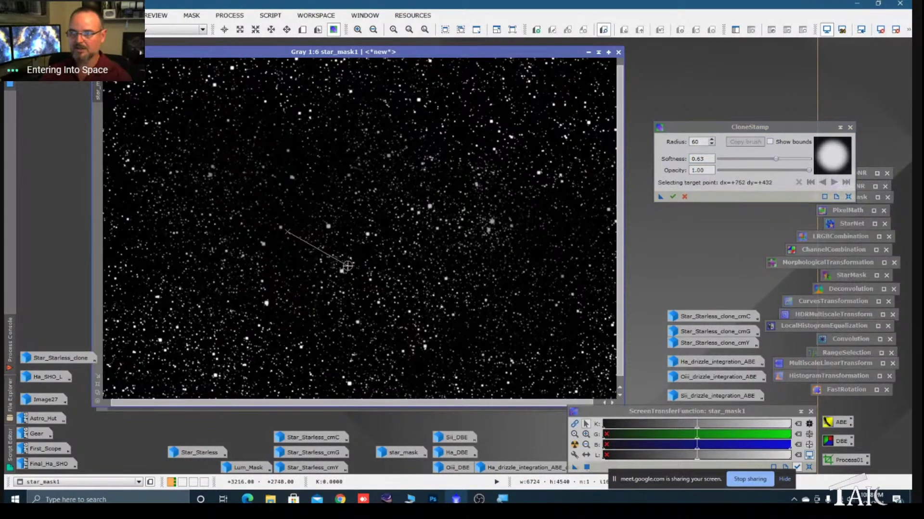
{"action": "key", "text": "ctrl"}
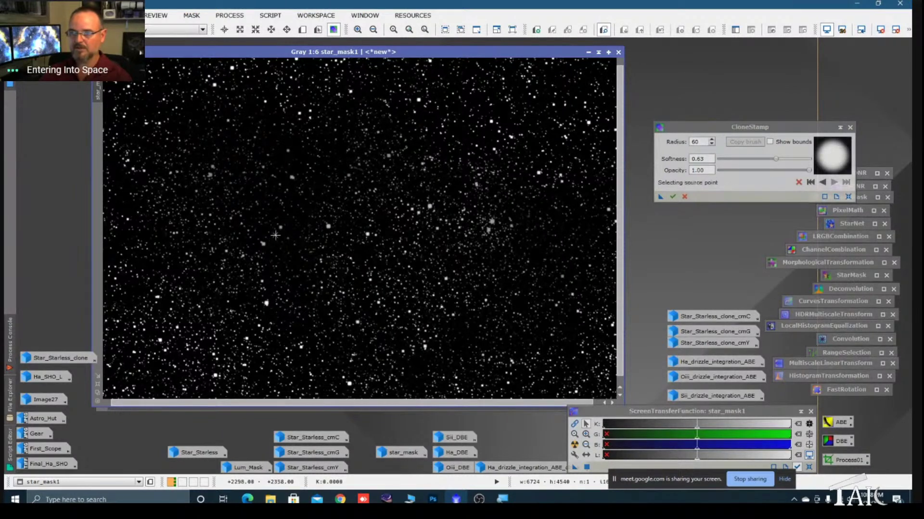
{"action": "key", "text": "ctrl"}
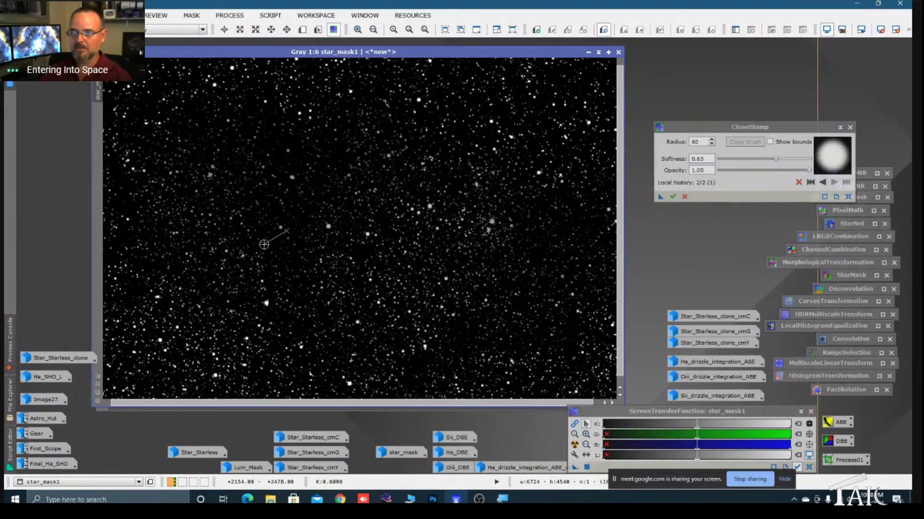
{"action": "left_click", "coordinate": [288, 232], "text": "ctrl"}
{"action": "left_click", "coordinate": [291, 175]}
{"action": "left_click", "coordinate": [288, 232], "text": "ctrl"}
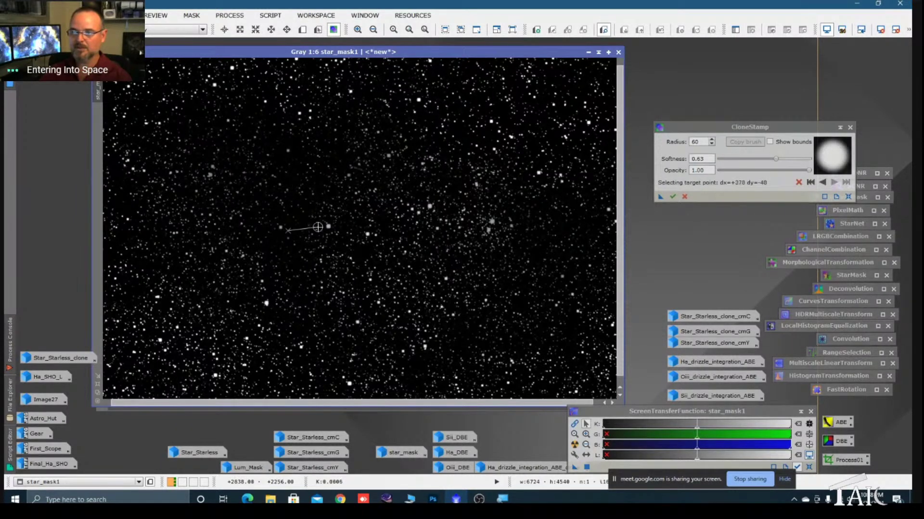
{"action": "key", "text": "ctrl"}
{"action": "left_click", "coordinate": [286, 230], "text": "ctrl"}
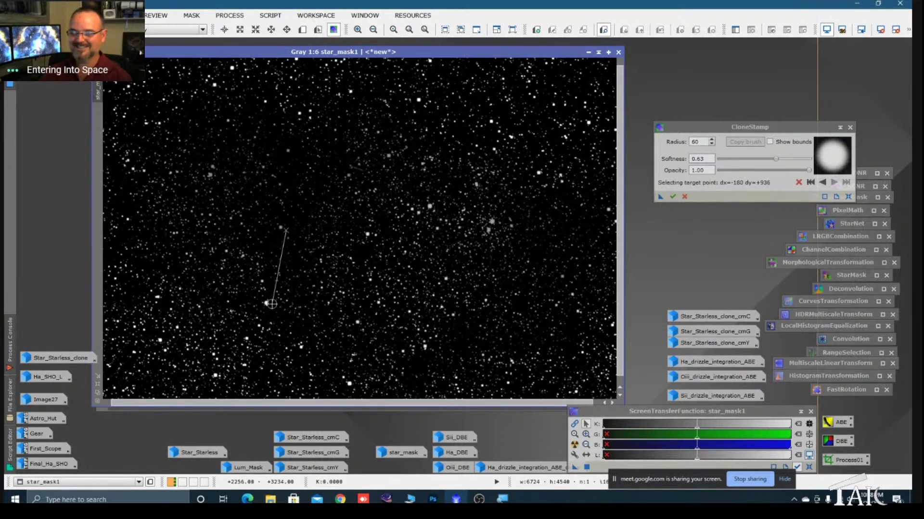
{"action": "left_click", "coordinate": [265, 302]}
- Clone dark background over the large stars in the mask's upper-left area, right of centre and along the lower edge
{"action": "left_click", "coordinate": [295, 237], "text": "ctrl"}
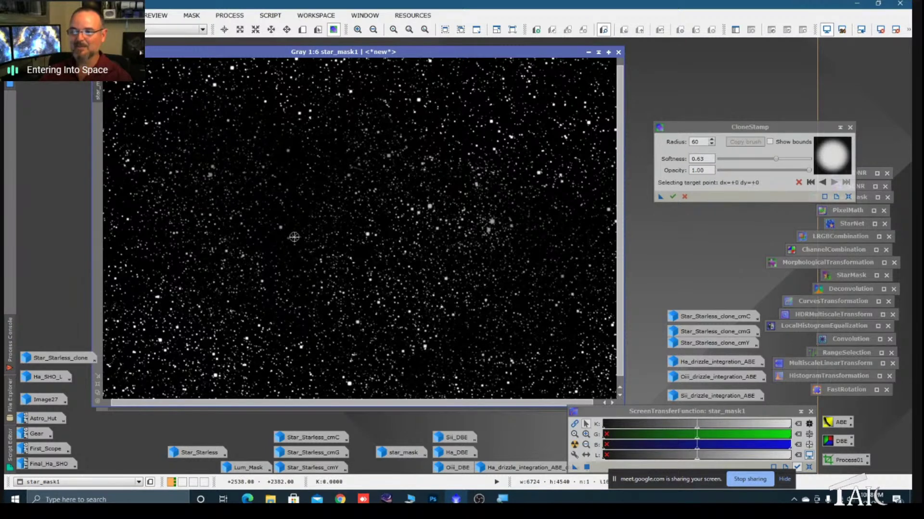
{"action": "left_click", "coordinate": [214, 87]}
{"action": "left_click", "coordinate": [302, 221], "text": "ctrl"}
{"action": "left_click", "coordinate": [233, 68]}
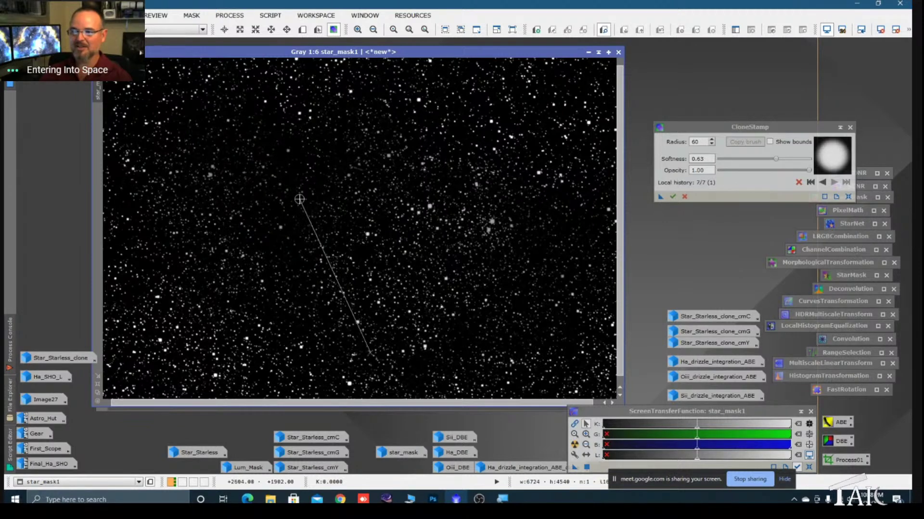
{"action": "left_click", "coordinate": [306, 208], "text": "ctrl"}
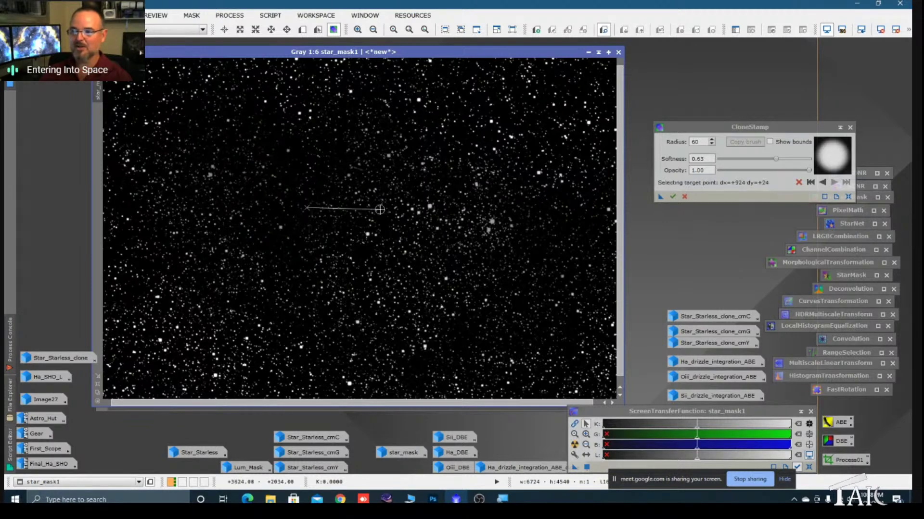
{"action": "left_click", "coordinate": [429, 208]}
{"action": "left_click", "coordinate": [306, 209], "text": "ctrl"}
{"action": "left_click", "coordinate": [444, 278]}
{"action": "left_click", "coordinate": [306, 219], "text": "ctrl"}
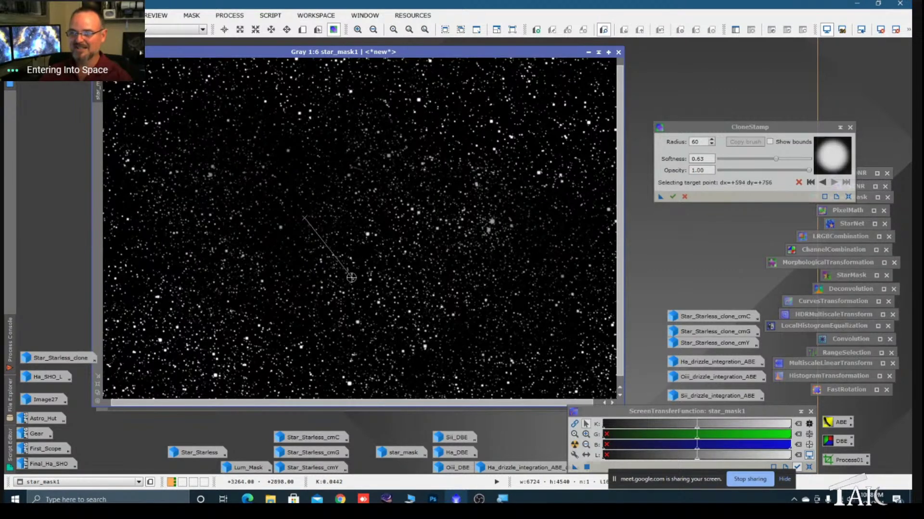
{"action": "left_click", "coordinate": [350, 383]}
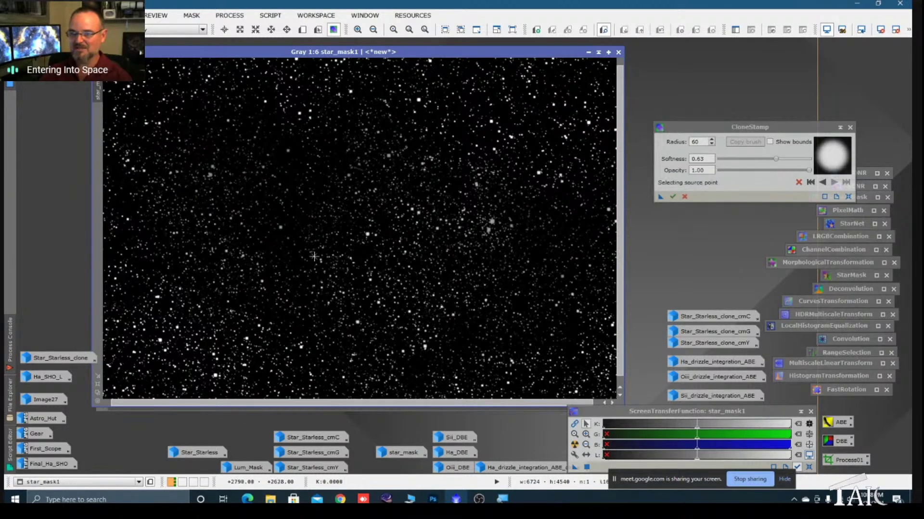
- Clone dark background over the remaining large stars at the mask's lower left, lower right of centre and upper centre
{"action": "left_click", "coordinate": [305, 221], "text": "ctrl"}
{"action": "left_click", "coordinate": [215, 378]}
{"action": "left_click", "coordinate": [297, 232], "text": "ctrl"}
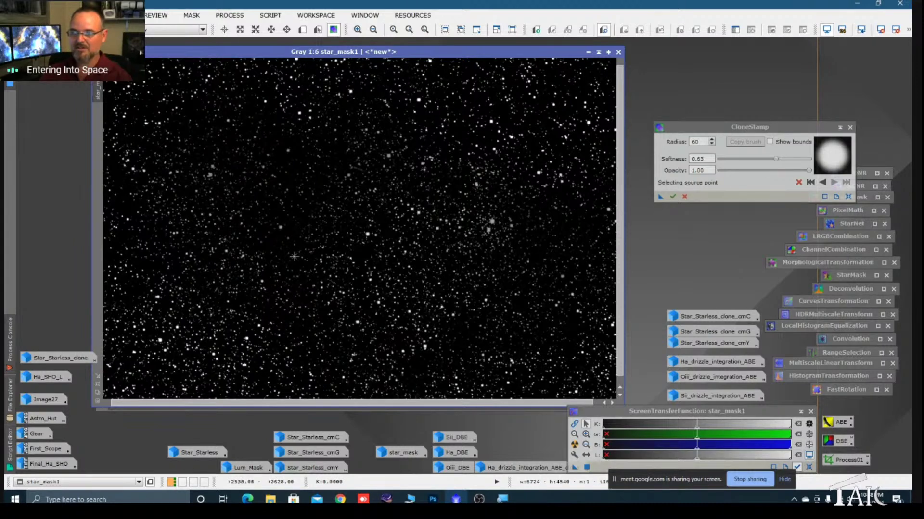
{"action": "left_click", "coordinate": [264, 246], "text": "ctrl"}
{"action": "left_click", "coordinate": [425, 346]}
{"action": "left_click", "coordinate": [290, 232], "text": "ctrl"}
{"action": "left_click", "coordinate": [419, 101]}
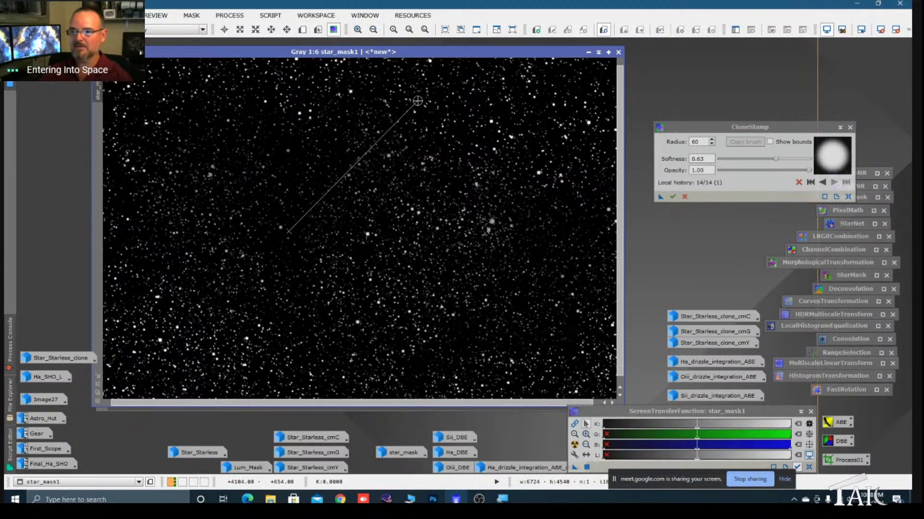
- Commit the CloneStamp edits to star_mask1, close the process and check the cleaned mask
{"action": "left_click", "coordinate": [672, 197]}
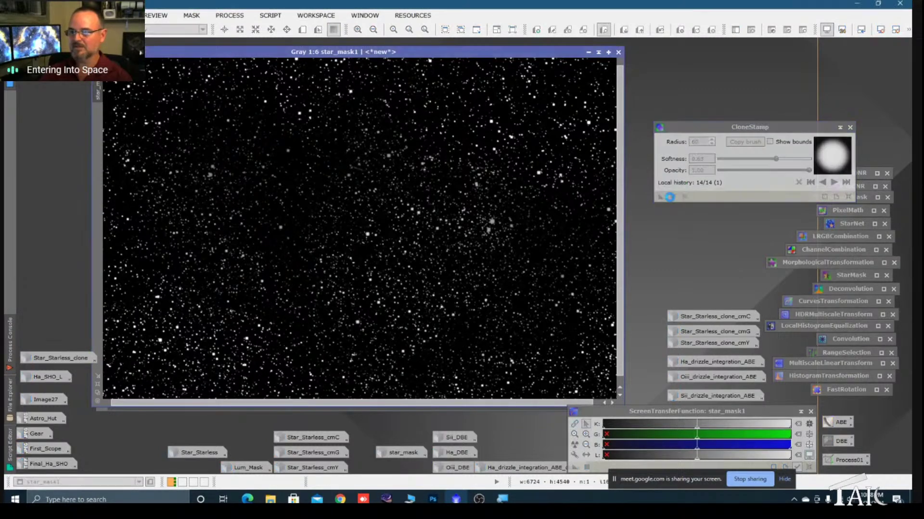
{"action": "left_click", "coordinate": [850, 127]}
{"action": "scroll", "coordinate": [426, 158], "scroll_direction": "down", "scroll_amount": 1}
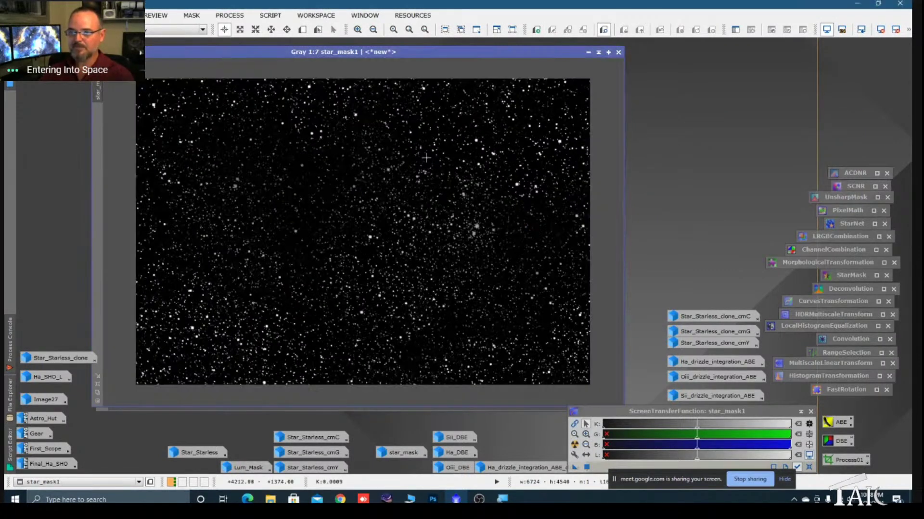
{"action": "scroll", "coordinate": [346, 171], "scroll_direction": "up", "scroll_amount": 3}
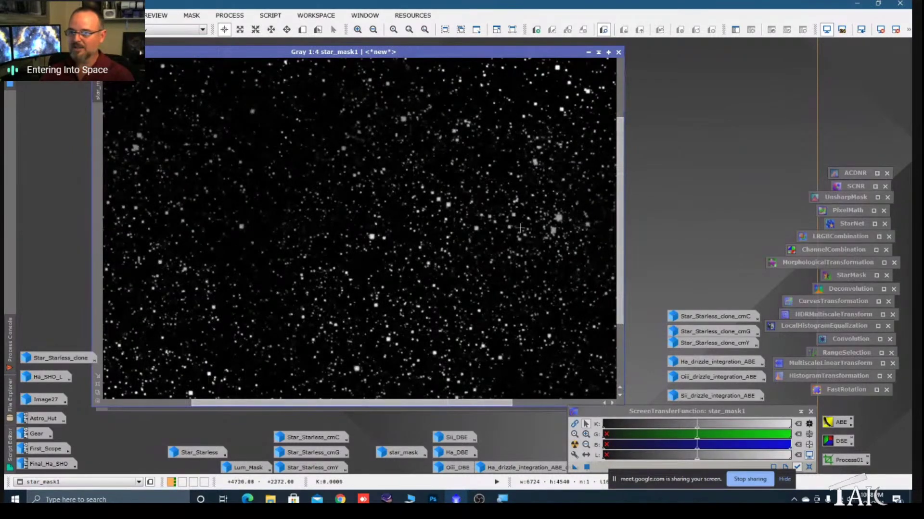
{"action": "scroll", "coordinate": [362, 191], "scroll_direction": "down", "scroll_amount": 2}
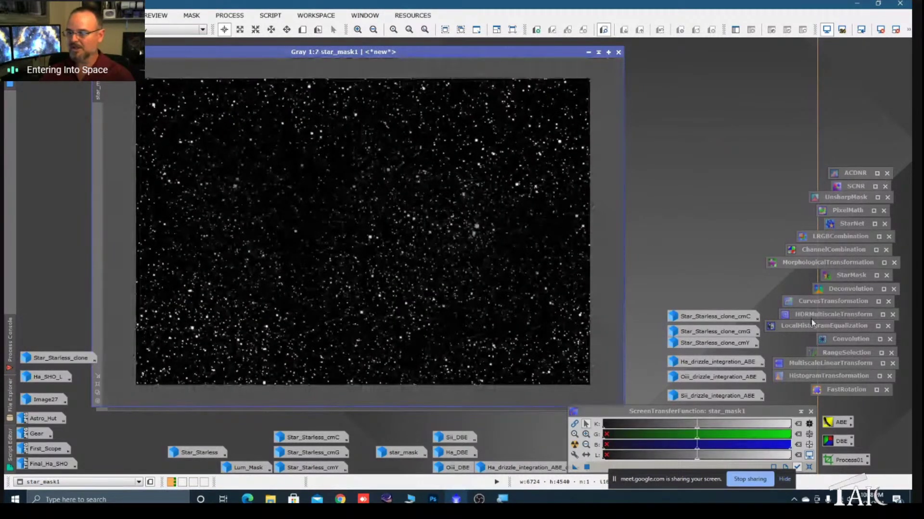
- Reset Convolution, set StdDev to 4.40 using a real-time preview, apply it to star_mask1, and put the process and preview away
{"action": "double_click", "coordinate": [841, 340]}
{"action": "left_click_drag", "start_coordinate": [740, 186], "coordinate": [748, 173]}
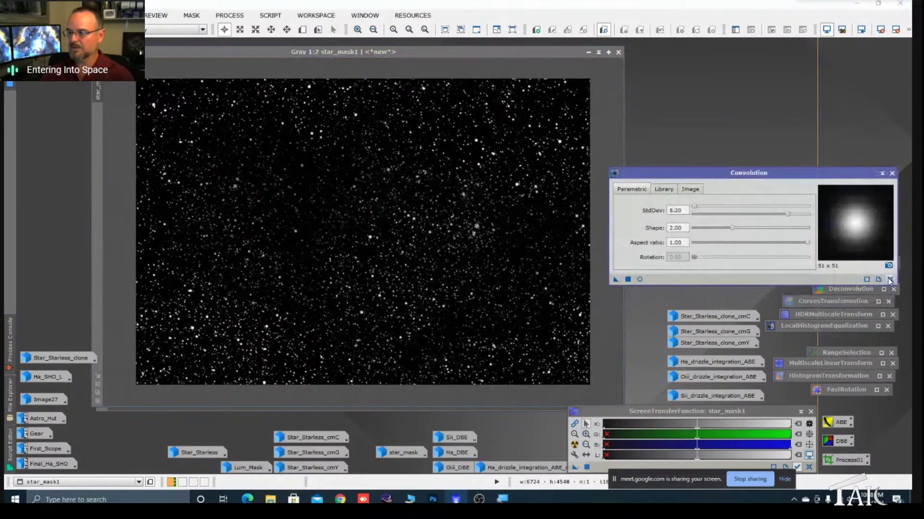
{"action": "left_click", "coordinate": [639, 280]}
{"action": "left_click", "coordinate": [640, 280]}
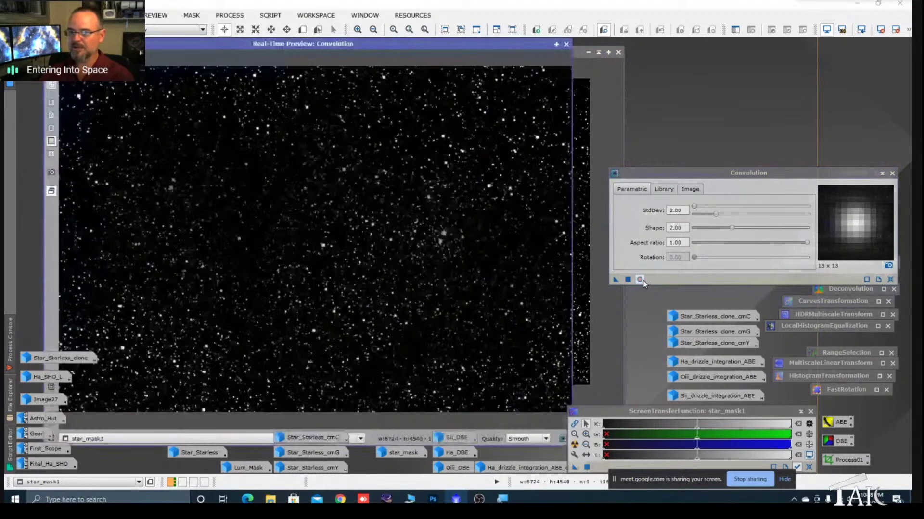
{"action": "left_click_drag", "start_coordinate": [717, 215], "coordinate": [754, 218]}
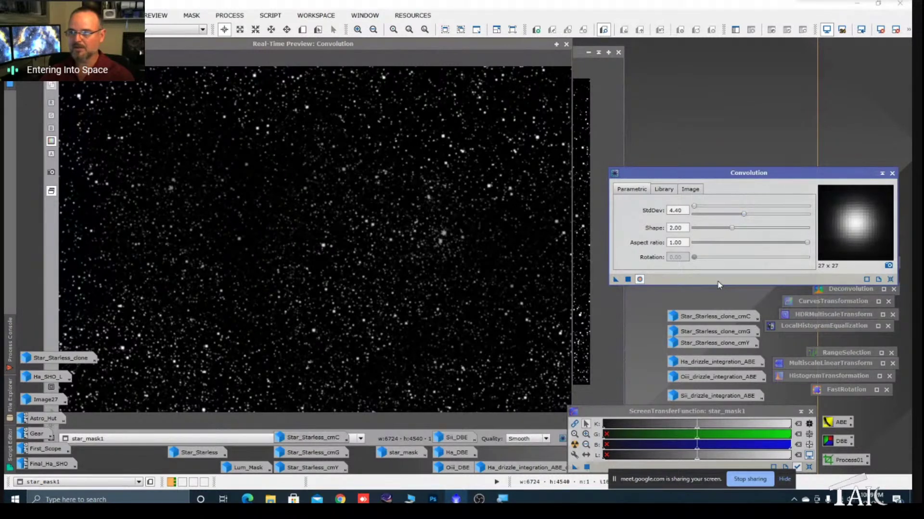
{"action": "left_click", "coordinate": [628, 279]}
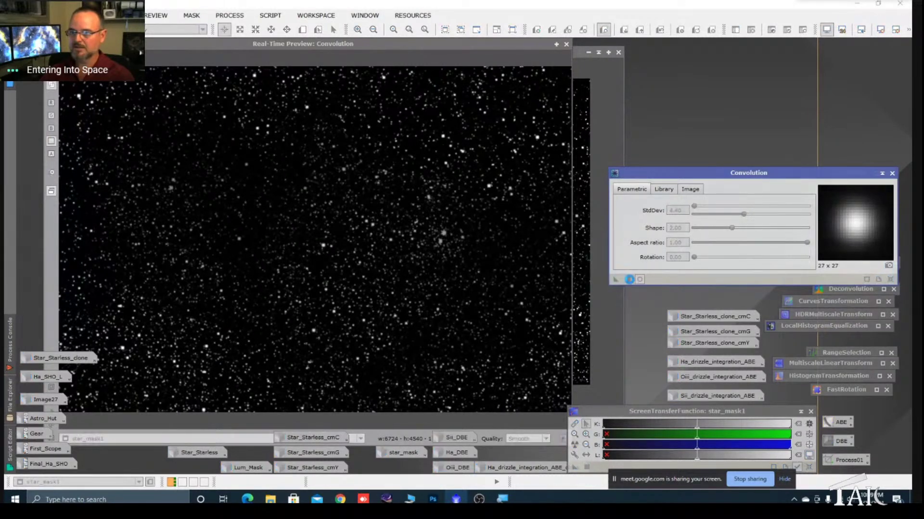
{"action": "left_click", "coordinate": [882, 173]}
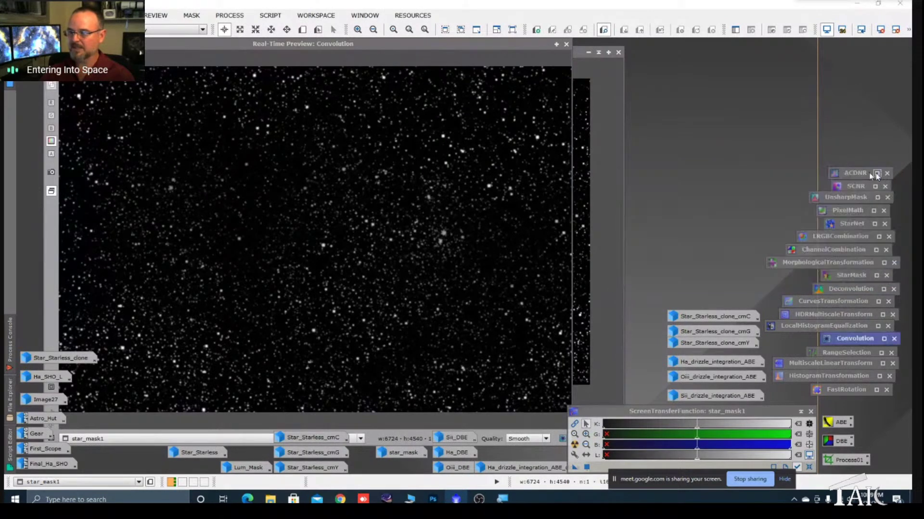
{"action": "left_click", "coordinate": [566, 44]}
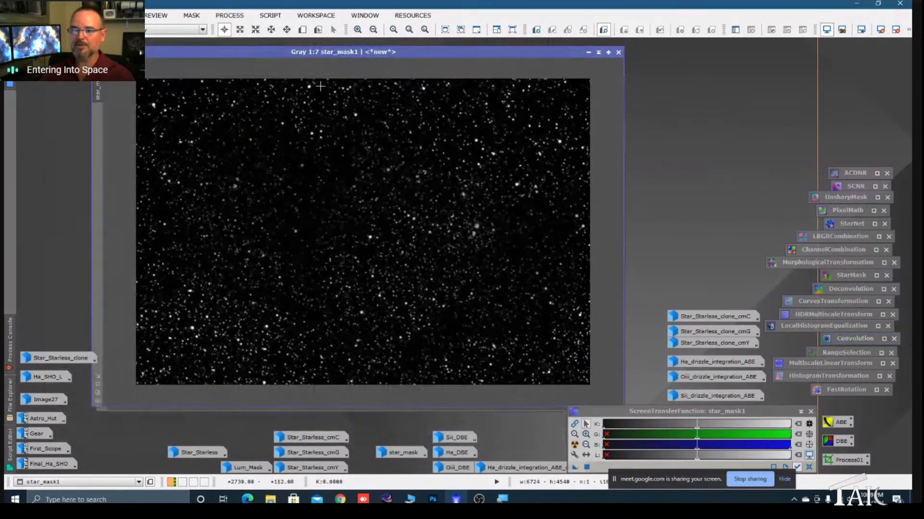
- Apply star_mask1 as the mask on Ha_SHO and minimize the star_mask1 window
{"action": "left_click_drag", "start_coordinate": [310, 56], "coordinate": [446, 84]}
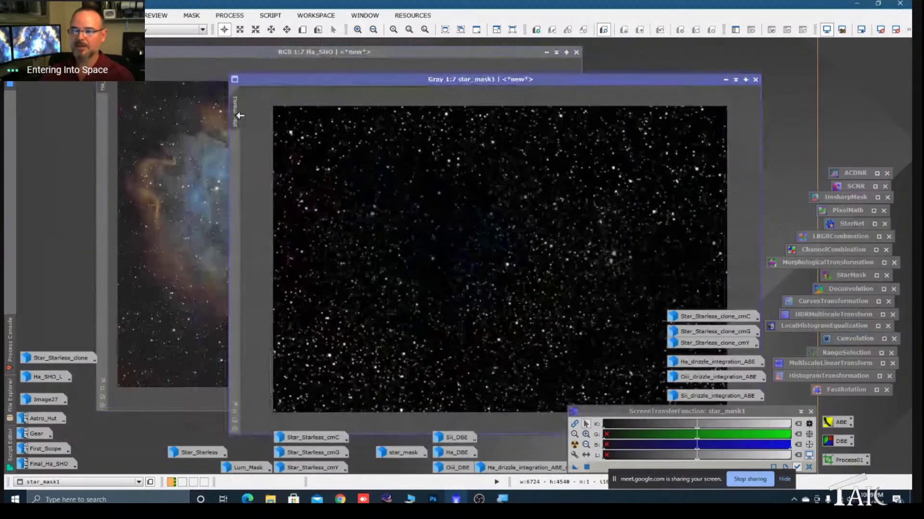
{"action": "left_click_drag", "start_coordinate": [239, 115], "coordinate": [112, 146]}
{"action": "left_click_drag", "start_coordinate": [662, 77], "coordinate": [493, 64]}
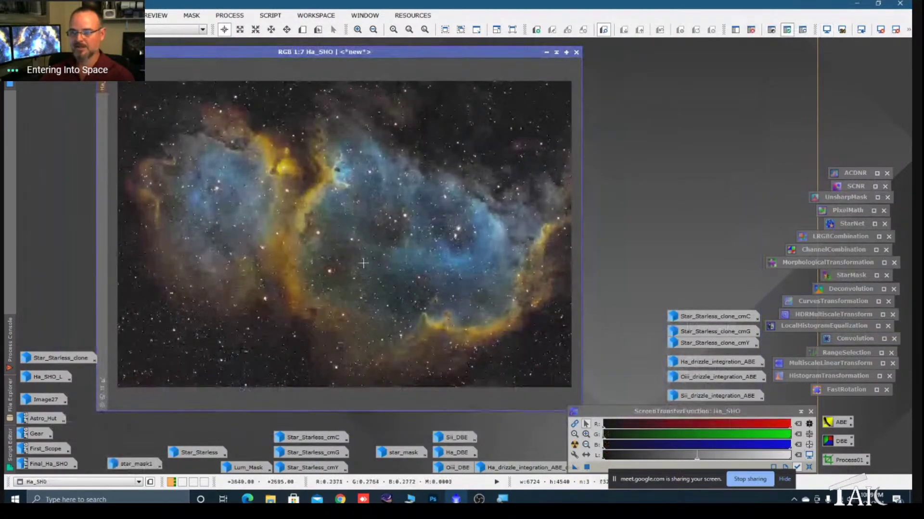
- Apply MorphologicalTransformation to Ha_SHO using Erosion (Minimum) with a circular 5 (25 elements) structuring element and amount 1.00, then put the process away
{"action": "scroll", "coordinate": [334, 214], "scroll_direction": "up", "scroll_amount": 1}
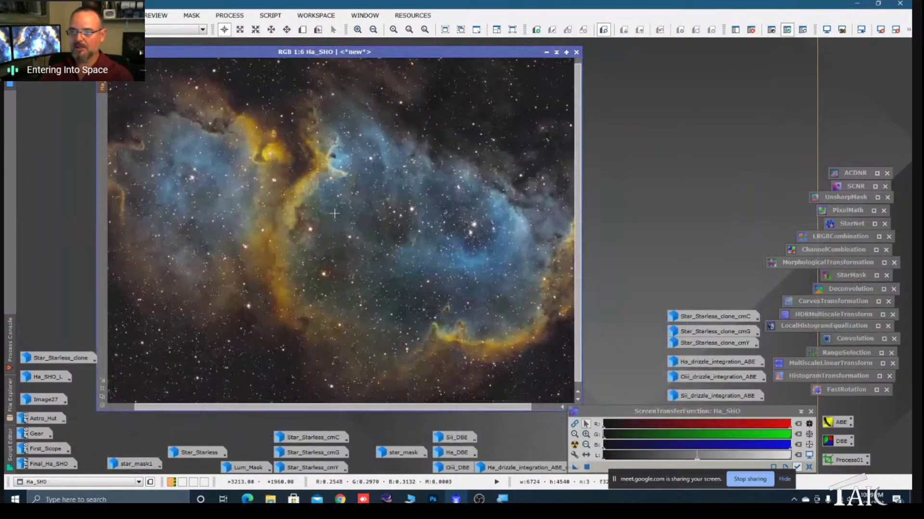
{"action": "double_click", "coordinate": [798, 267]}
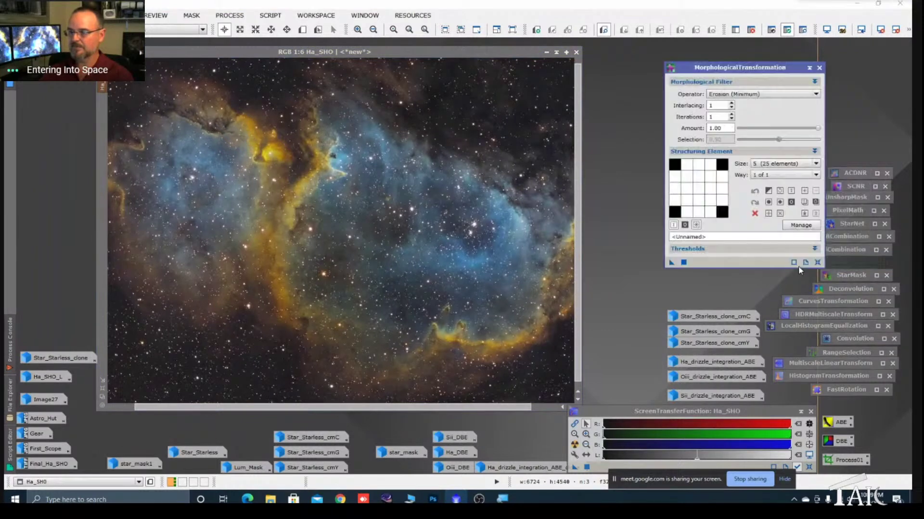
{"action": "left_click_drag", "start_coordinate": [746, 66], "coordinate": [692, 78]}
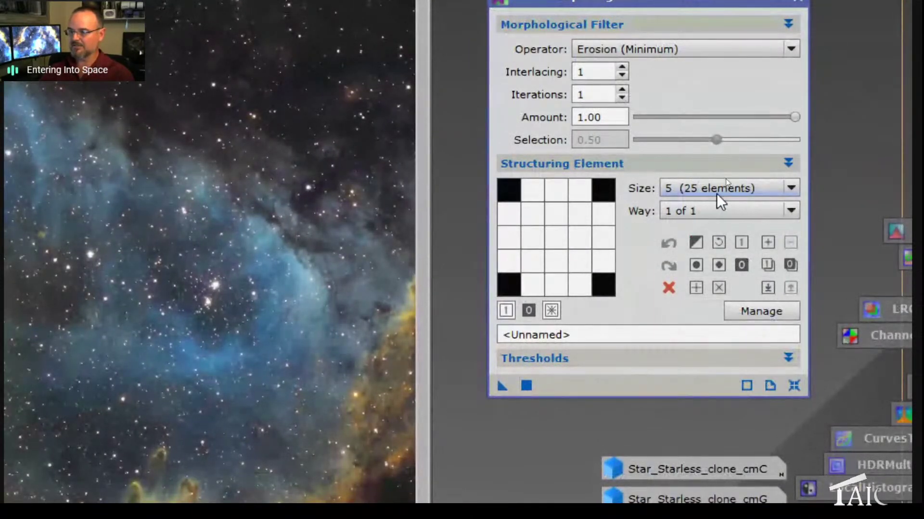
{"action": "left_click", "coordinate": [696, 264]}
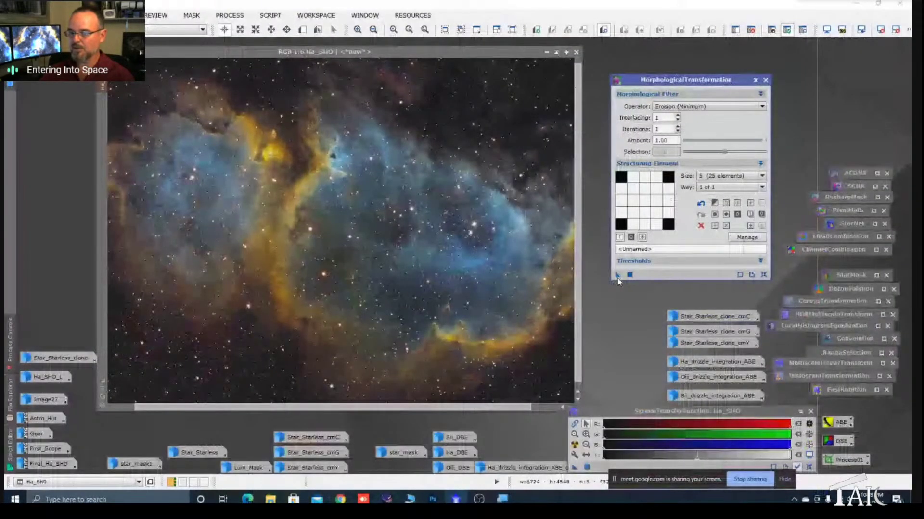
{"action": "left_click_drag", "start_coordinate": [618, 277], "coordinate": [458, 292]}
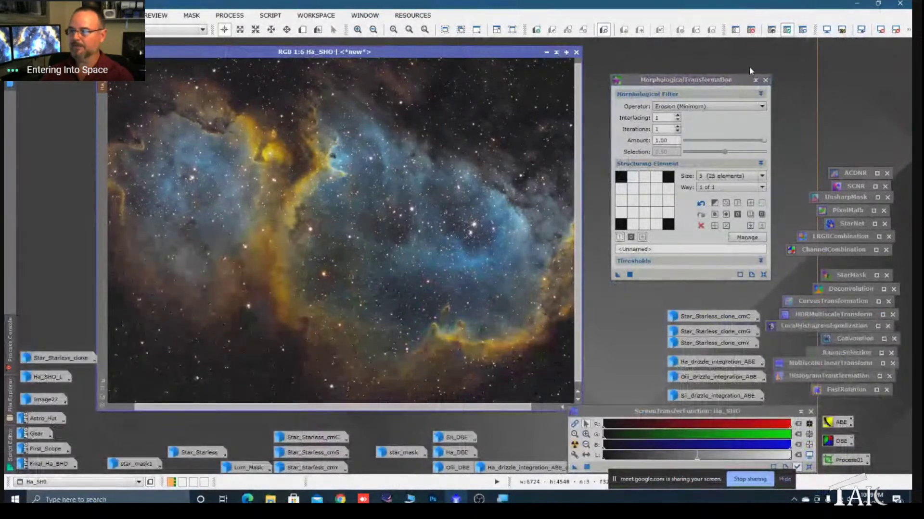
{"action": "left_click", "coordinate": [755, 80]}
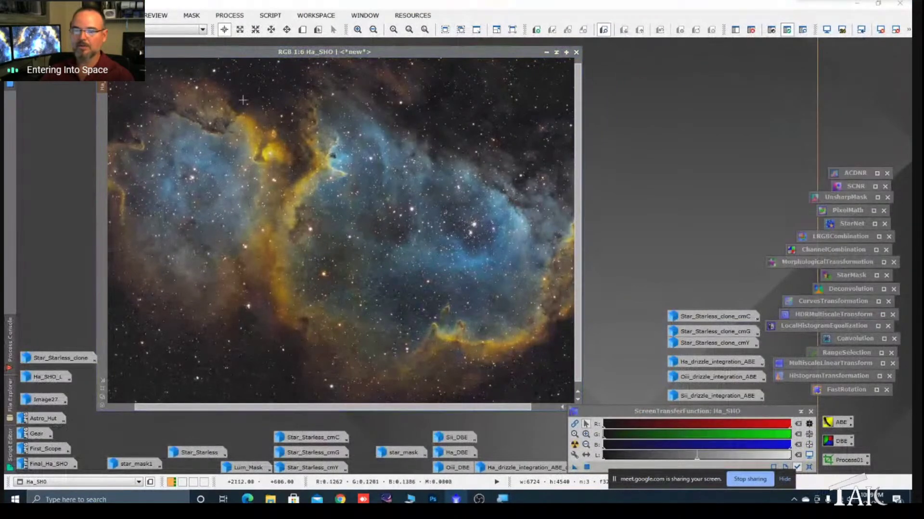
- Examine the star sizes and shapes in Ha_SHO at 1:2 and 1:1 around the nebula's central dark region
{"action": "scroll", "coordinate": [290, 157], "scroll_direction": "up", "scroll_amount": 4}
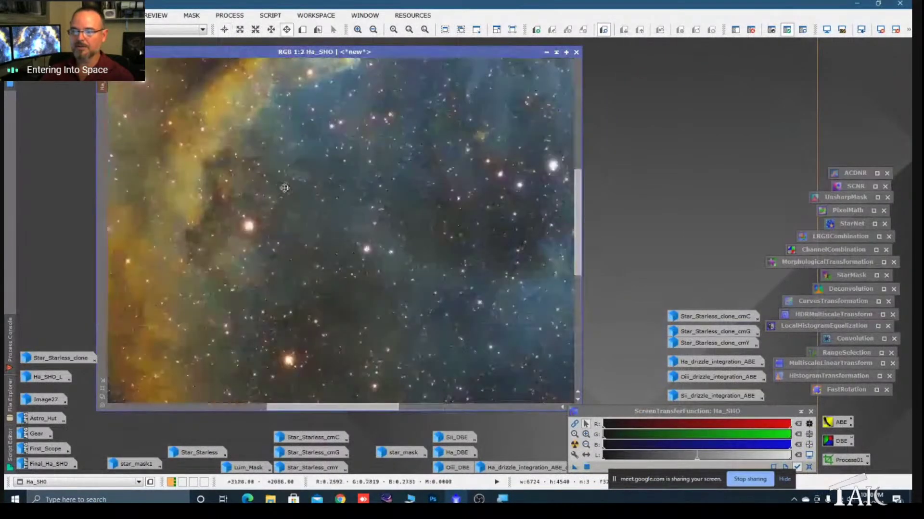
{"action": "left_click_drag", "start_coordinate": [284, 188], "coordinate": [406, 140]}
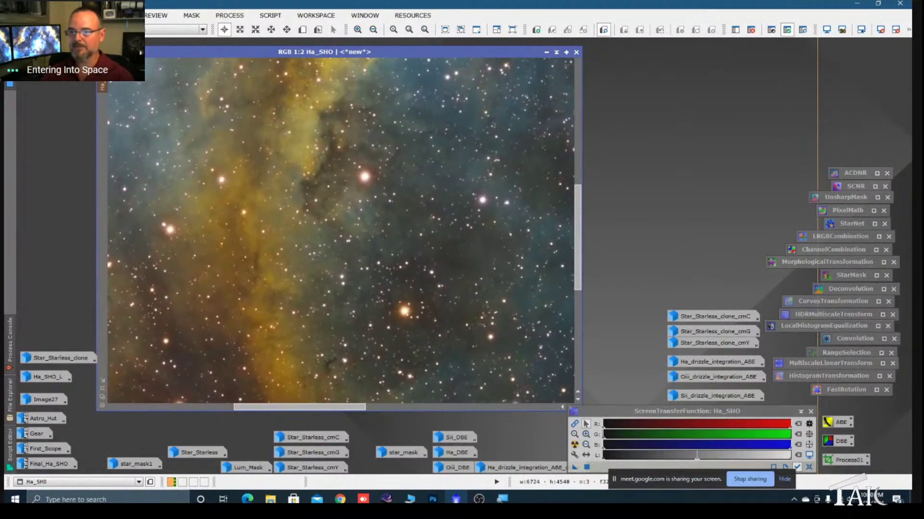
{"action": "scroll", "coordinate": [285, 196], "scroll_direction": "up", "scroll_amount": 1}
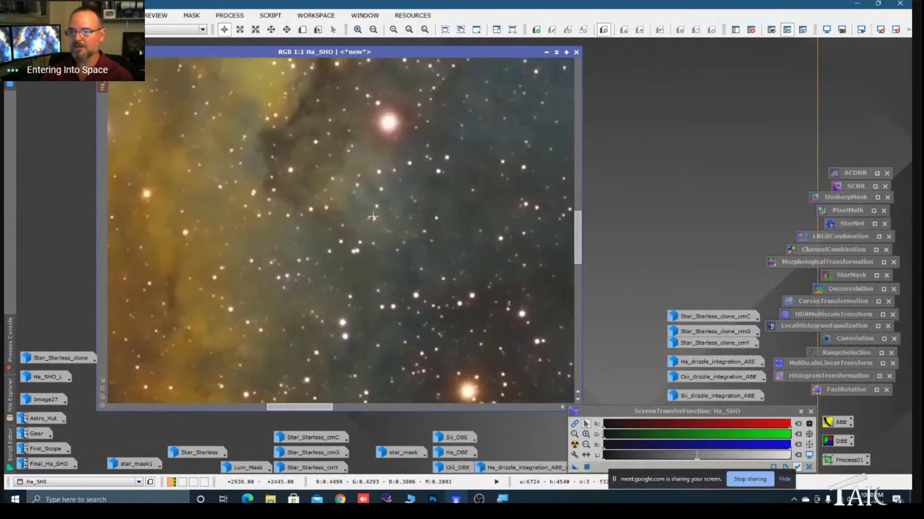
{"action": "key", "text": "space"}
{"action": "left_click_drag", "start_coordinate": [473, 244], "coordinate": [326, 213]}
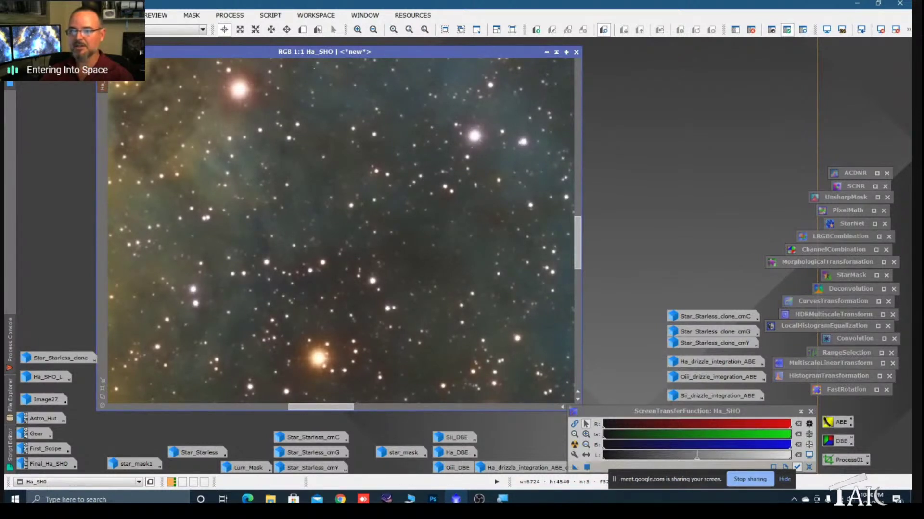
{"action": "scroll", "coordinate": [319, 210], "scroll_direction": "down", "scroll_amount": 6}
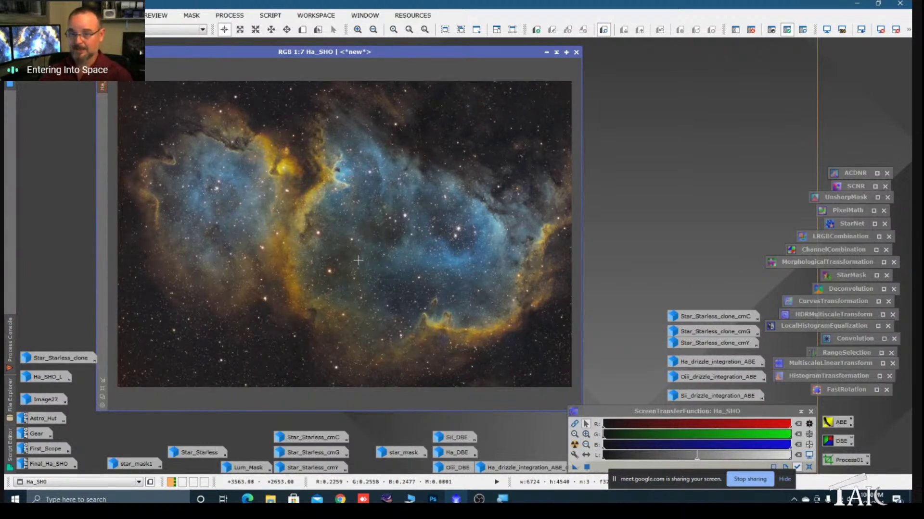
- Remove the star mask from Ha_SHO and reposition its image window slightly in the workspace
{"action": "right_click", "coordinate": [317, 221]}
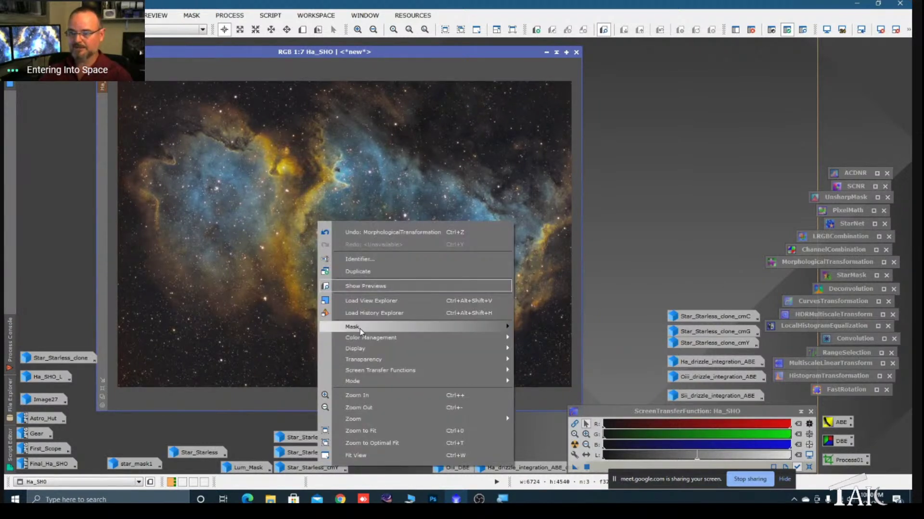
{"action": "mouse_move", "coordinate": [382, 329]}
{"action": "left_click", "coordinate": [557, 341]}
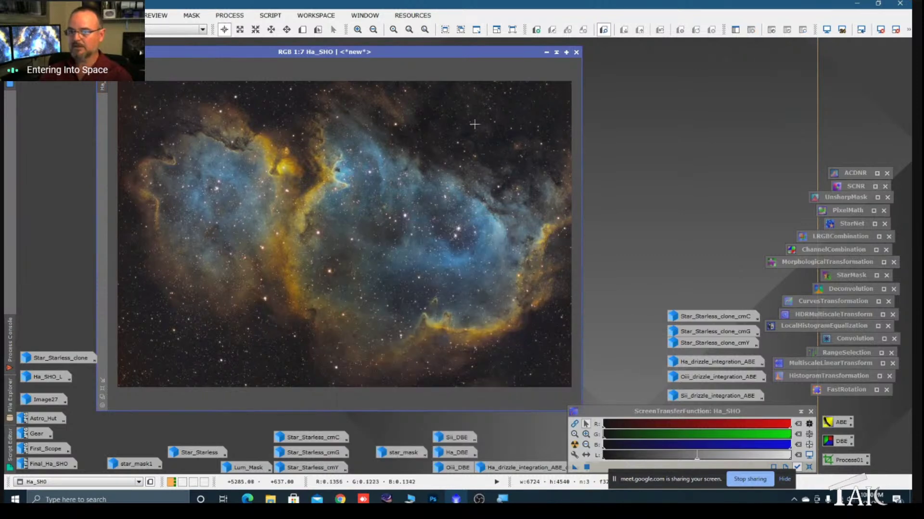
{"action": "left_click_drag", "start_coordinate": [482, 48], "coordinate": [482, 59]}
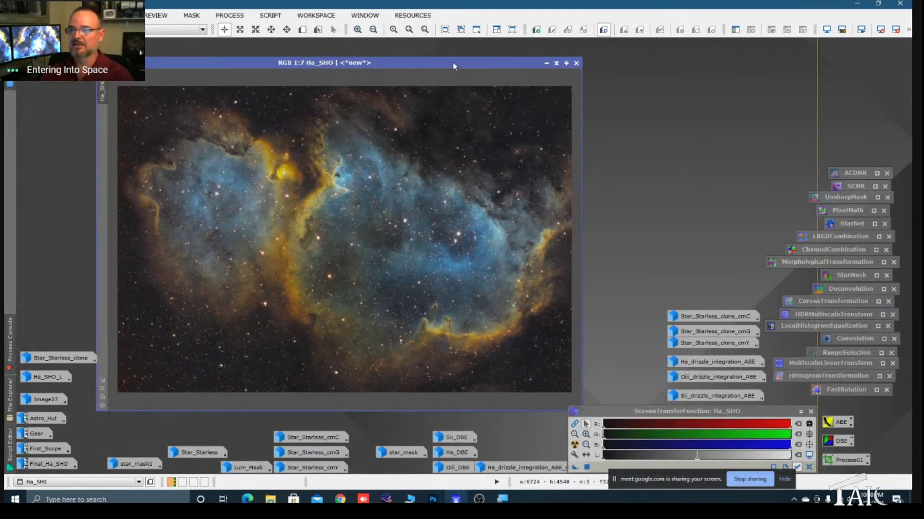
{"action": "left_click_drag", "start_coordinate": [453, 63], "coordinate": [444, 59]}
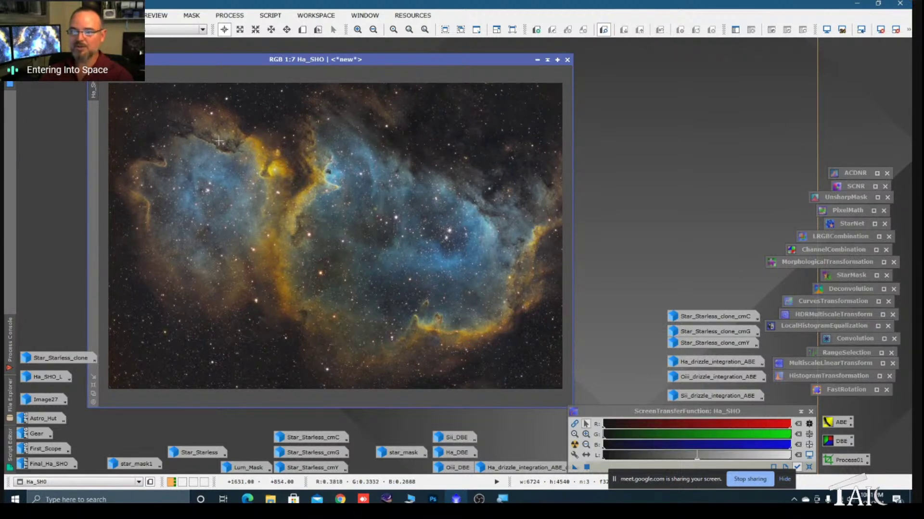
- Run the DarkStructureEnhance script on Ha_SHO with Amount 0.32 and 1 iteration, and close the Process Console
{"action": "scroll", "coordinate": [218, 141], "scroll_direction": "up", "scroll_amount": 2}
{"action": "scroll", "coordinate": [218, 141], "scroll_direction": "up", "scroll_amount": 2}
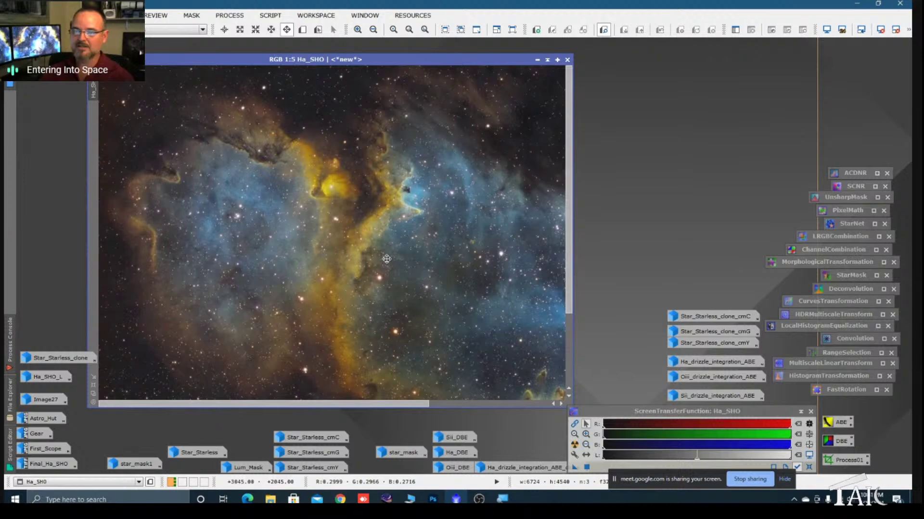
{"action": "scroll", "coordinate": [296, 190], "scroll_direction": "down", "scroll_amount": 5}
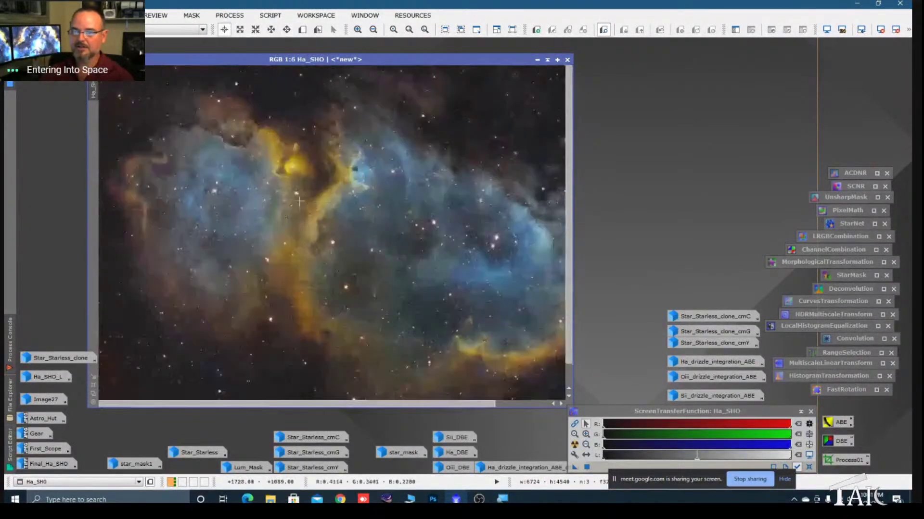
{"action": "scroll", "coordinate": [310, 120], "scroll_direction": "up", "scroll_amount": 1}
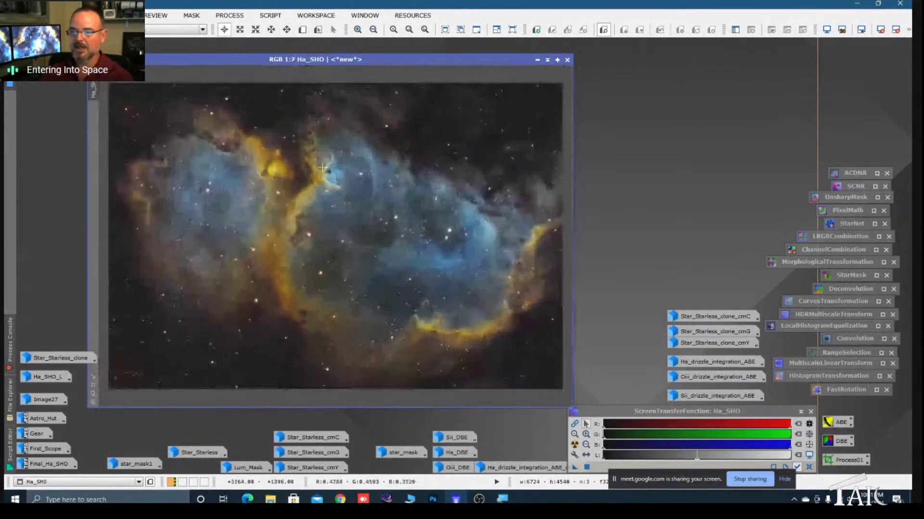
{"action": "left_click", "coordinate": [272, 15]}
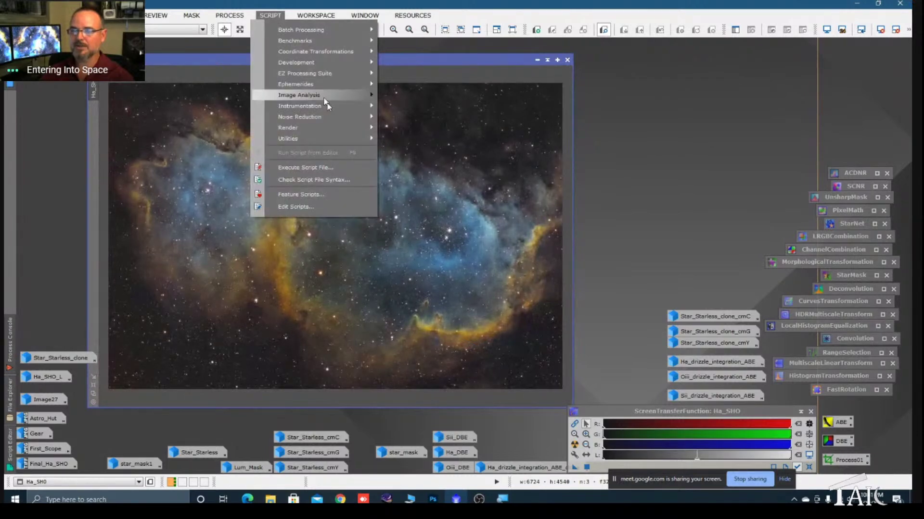
{"action": "mouse_move", "coordinate": [352, 141]}
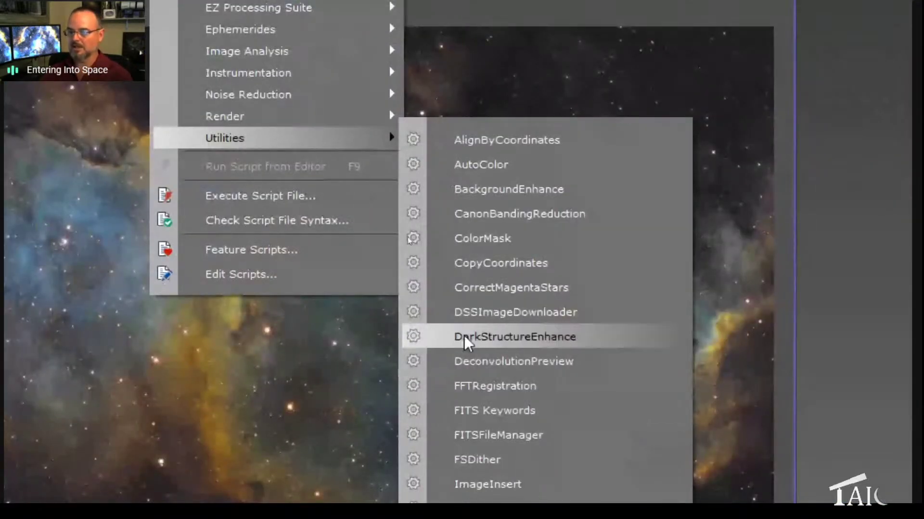
{"action": "left_click", "coordinate": [522, 343]}
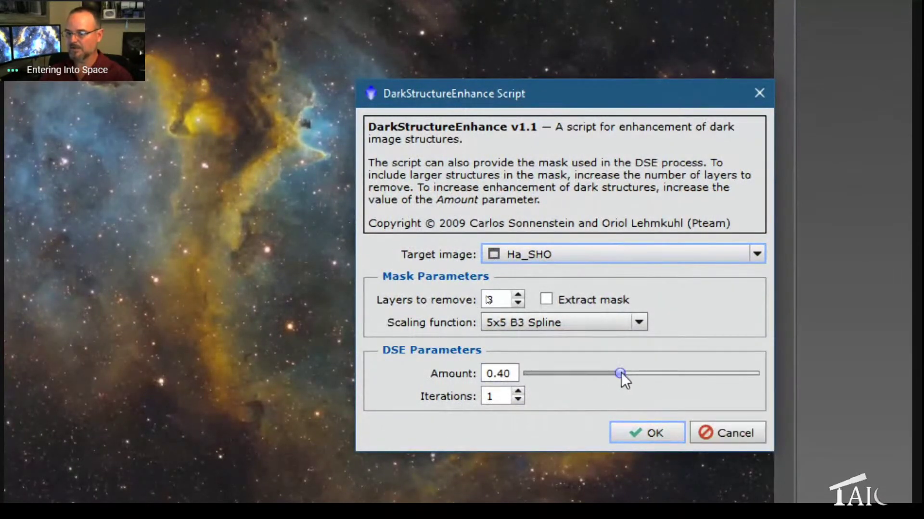
{"action": "left_click_drag", "start_coordinate": [620, 372], "coordinate": [602, 374]}
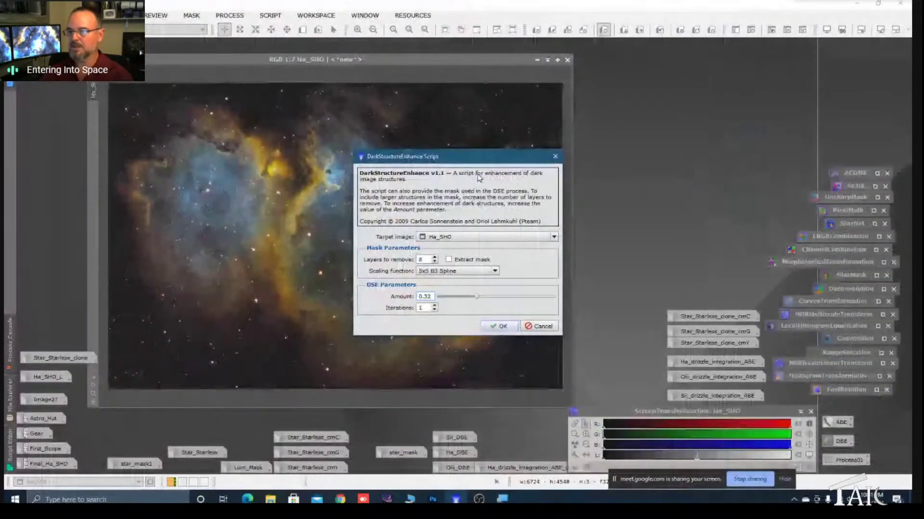
{"action": "left_click_drag", "start_coordinate": [486, 157], "coordinate": [739, 136]}
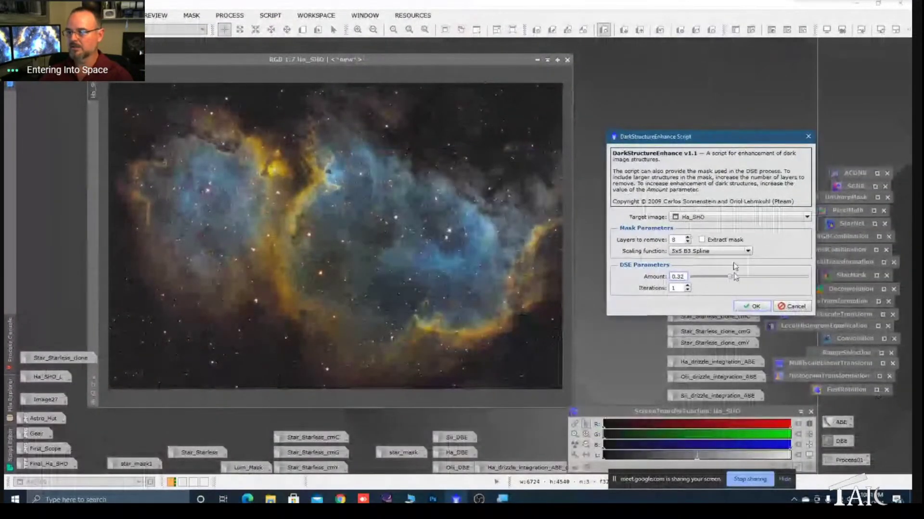
{"action": "left_click", "coordinate": [748, 307]}
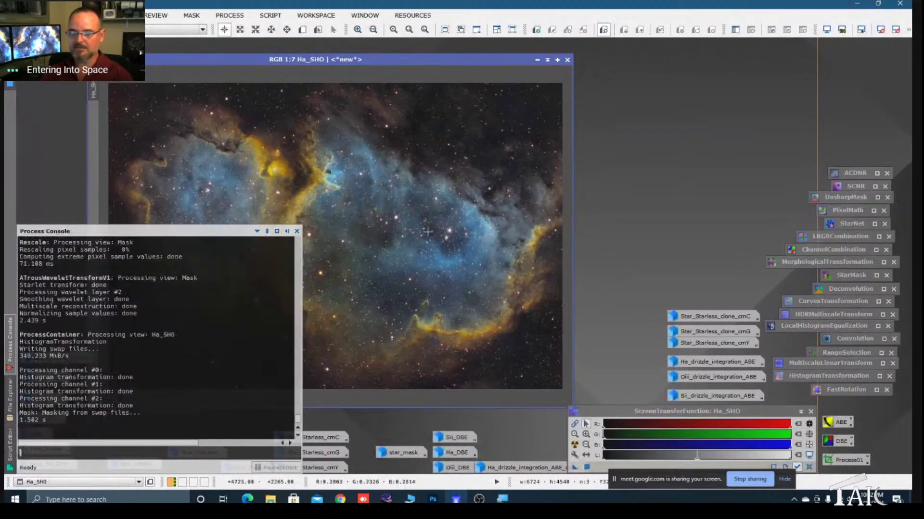
{"action": "left_click", "coordinate": [297, 231]}
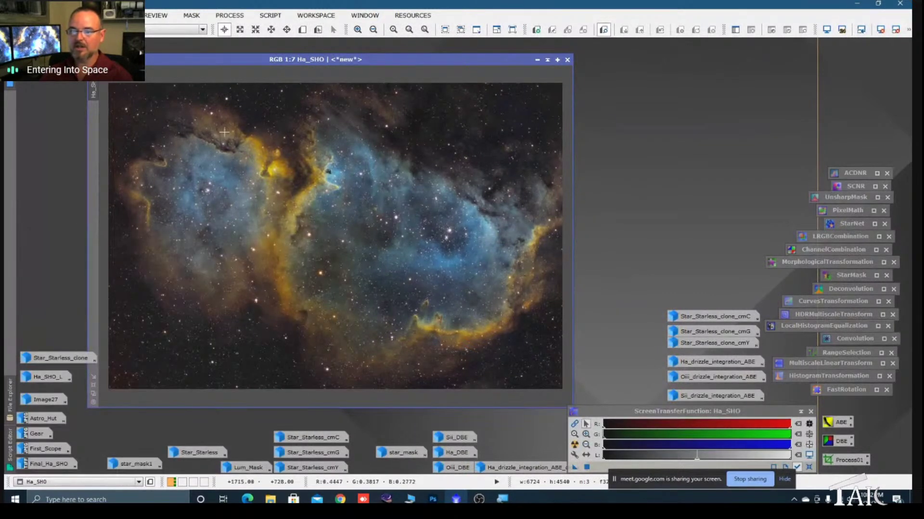
- Inspect the dark structures in Ha_SHO up close along the upper nebula edge and around the bright central ridge
{"action": "scroll", "coordinate": [211, 126], "scroll_direction": "up", "scroll_amount": 2}
{"action": "scroll", "coordinate": [344, 206], "scroll_direction": "up", "scroll_amount": 2}
{"action": "key", "text": "space"}
{"action": "mouse_move", "coordinate": [344, 206]}
{"action": "left_mouse_down"}
{"action": "mouse_move", "coordinate": [274, 159]}
{"action": "mouse_move", "coordinate": [358, 211]}
{"action": "left_mouse_up"}
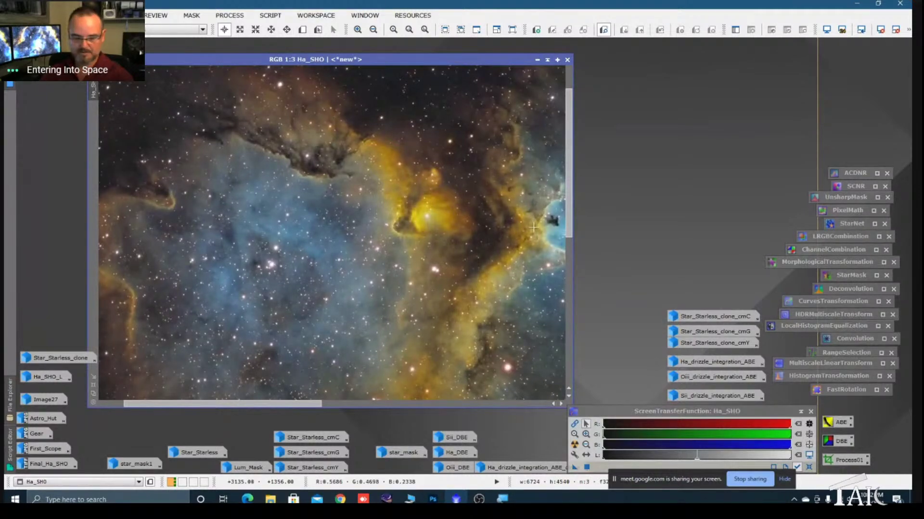
{"action": "key", "text": "space"}
{"action": "scroll", "coordinate": [384, 226], "scroll_direction": "up", "scroll_amount": 1}
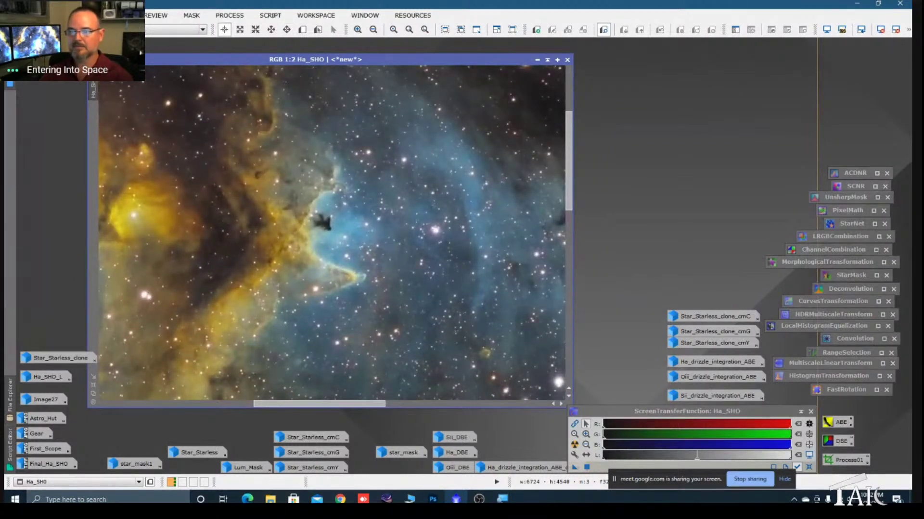
{"action": "scroll", "coordinate": [328, 164], "scroll_direction": "down", "scroll_amount": 5}
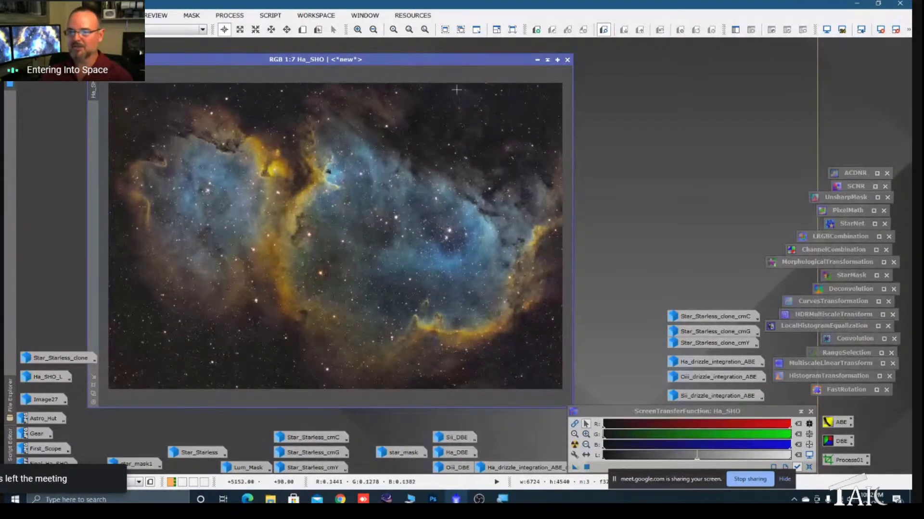
- Compare Ha_SHO with the Final_Ha_SHO image, then minimize Final_Ha_SHO and move the Ha_SHO window back
{"action": "mouse_move", "coordinate": [470, 59]}
{"action": "left_mouse_down"}
{"action": "mouse_move", "coordinate": [501, 63]}
{"action": "mouse_move", "coordinate": [489, 60]}
{"action": "left_mouse_up"}
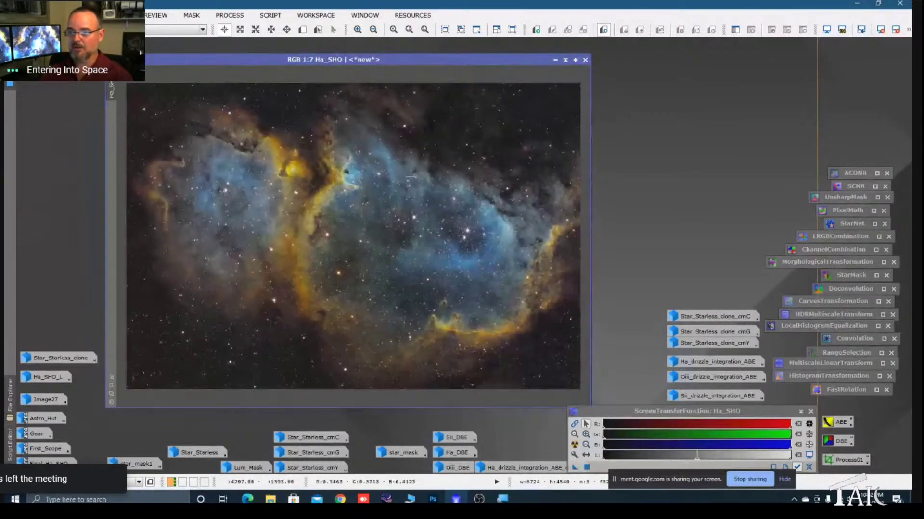
{"action": "double_click", "coordinate": [38, 465]}
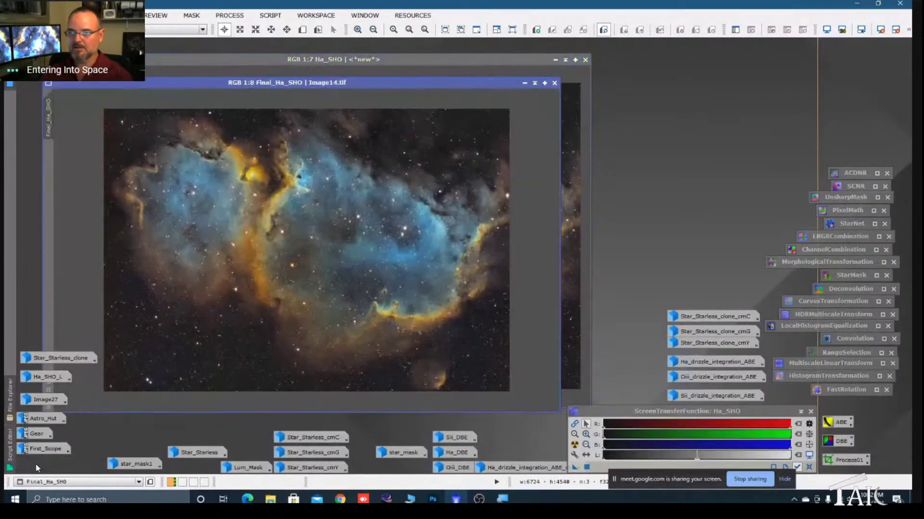
{"action": "left_click_drag", "start_coordinate": [500, 66], "coordinate": [667, 65]}
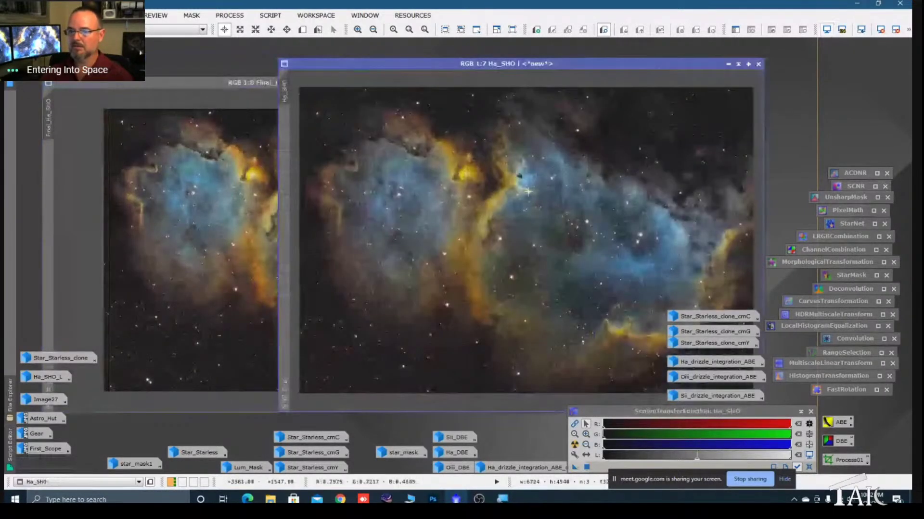
{"action": "left_click", "coordinate": [223, 84]}
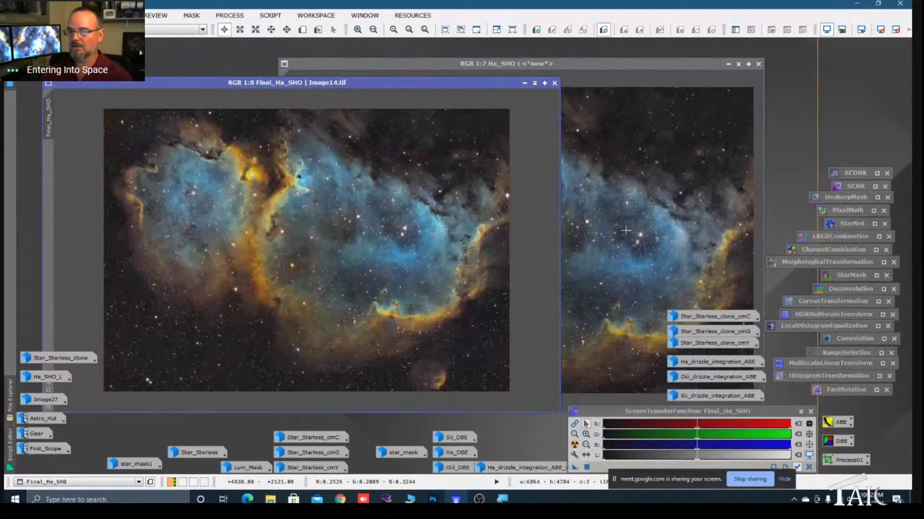
{"action": "left_click", "coordinate": [524, 83]}
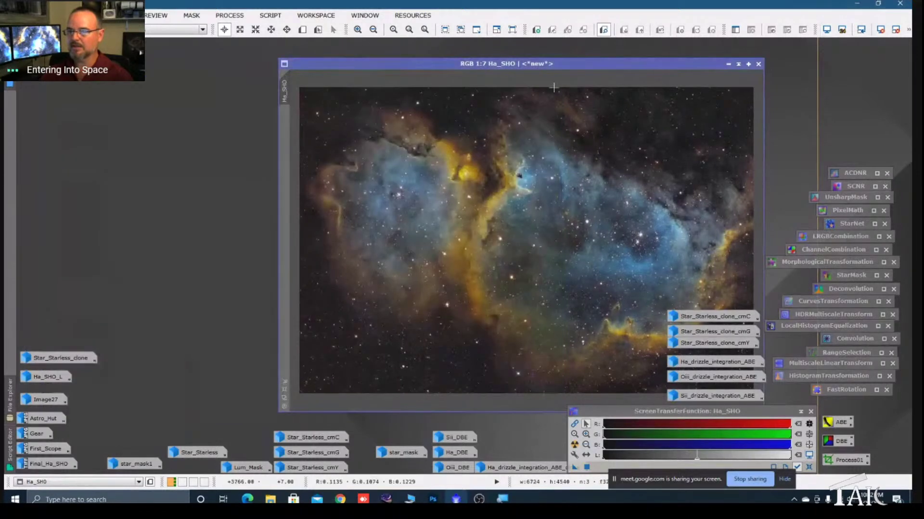
{"action": "left_click_drag", "start_coordinate": [594, 62], "coordinate": [456, 66]}
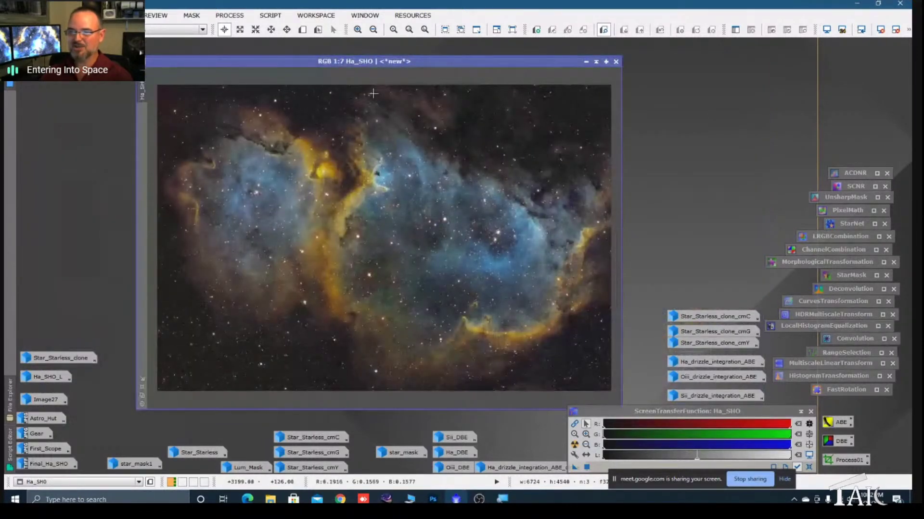
{"action": "left_click_drag", "start_coordinate": [376, 69], "coordinate": [354, 65]}
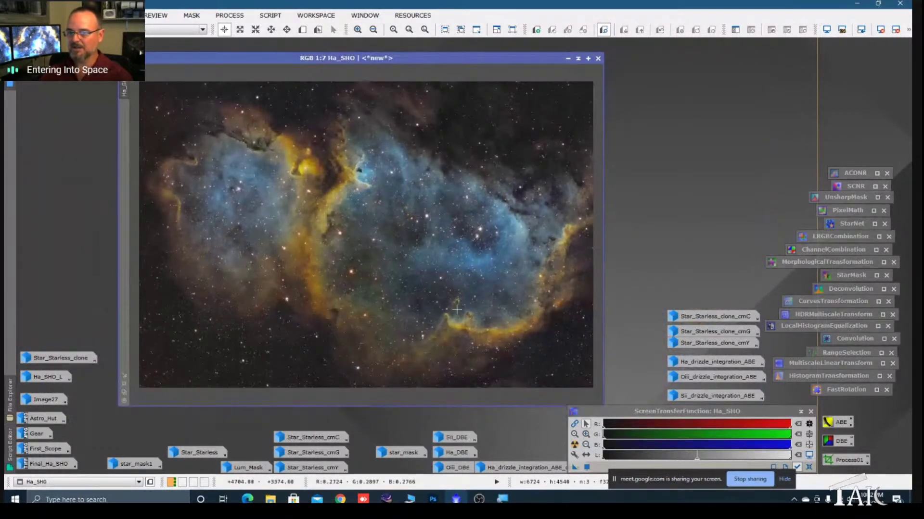
- Try a HistogramTransformation on Ha_SHO in the real-time preview with shadows 0.02025316 and midtones 0.48860759, closing the preview without applying
{"action": "left_click_drag", "start_coordinate": [441, 57], "coordinate": [433, 53]}
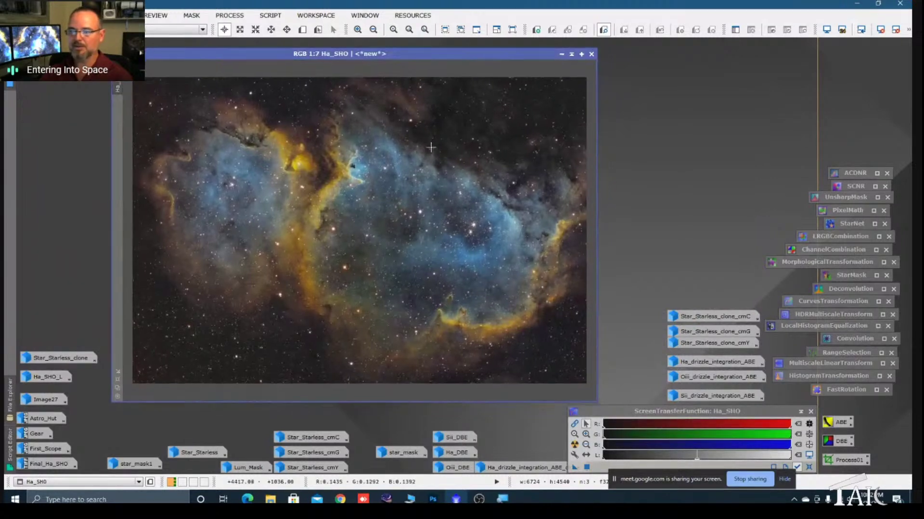
{"action": "left_click", "coordinate": [801, 382]}
{"action": "double_click", "coordinate": [802, 382]}
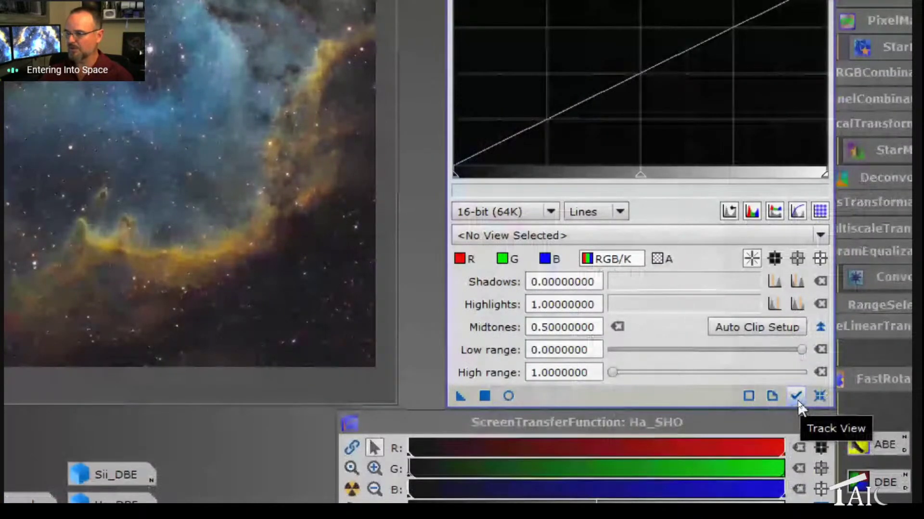
{"action": "left_click", "coordinate": [796, 397]}
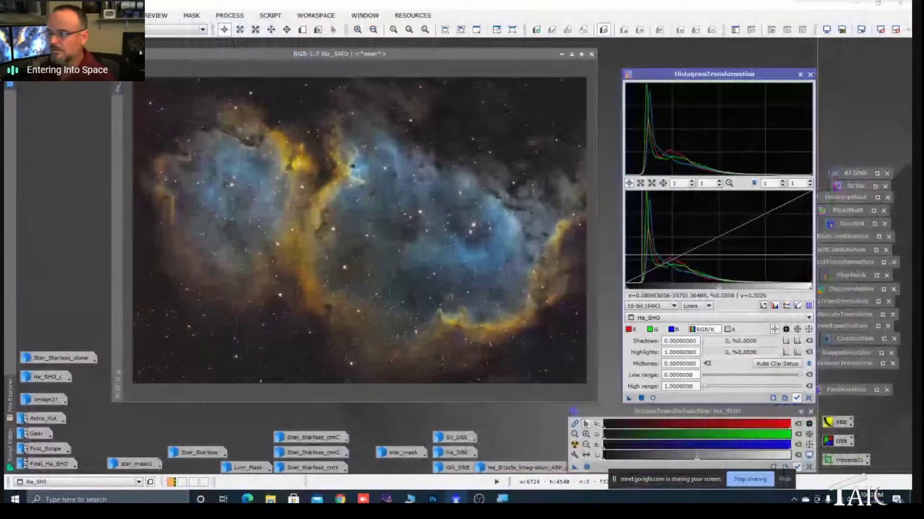
{"action": "left_click", "coordinate": [653, 398]}
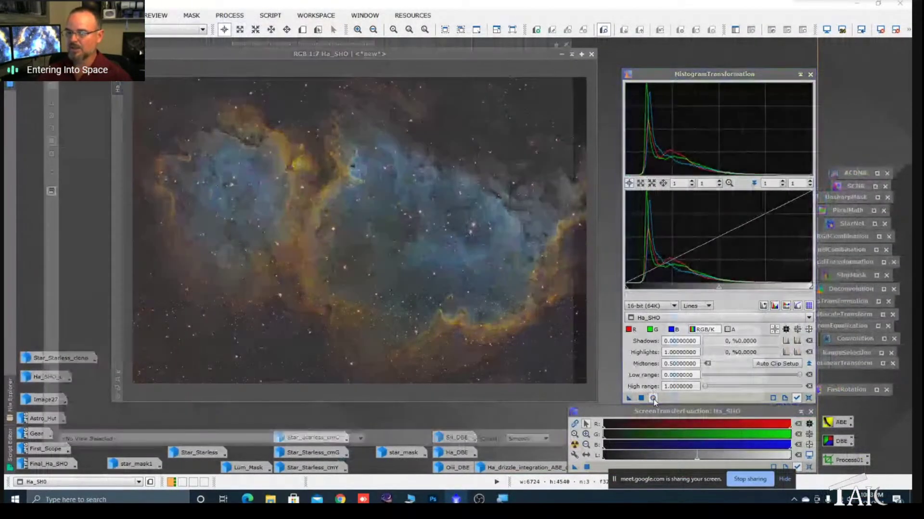
{"action": "left_click_drag", "start_coordinate": [718, 288], "coordinate": [717, 291]}
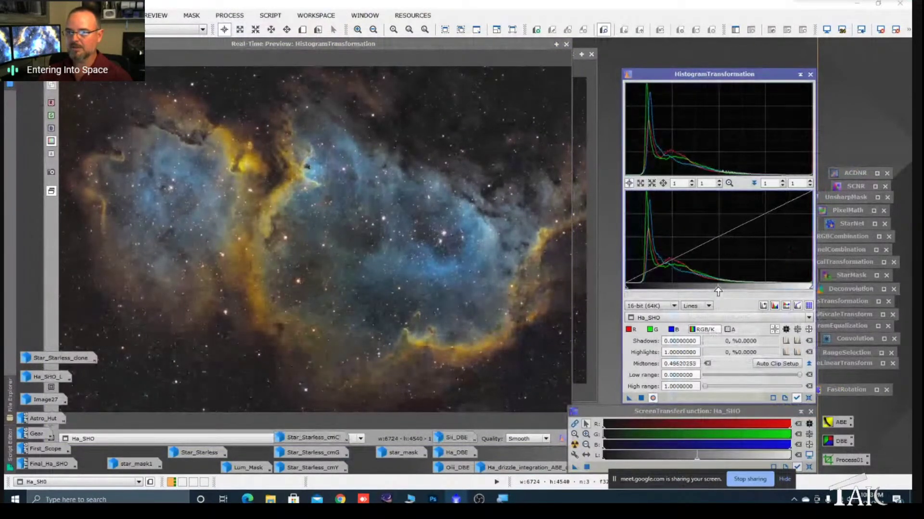
{"action": "left_click_drag", "start_coordinate": [626, 291], "coordinate": [629, 292]}
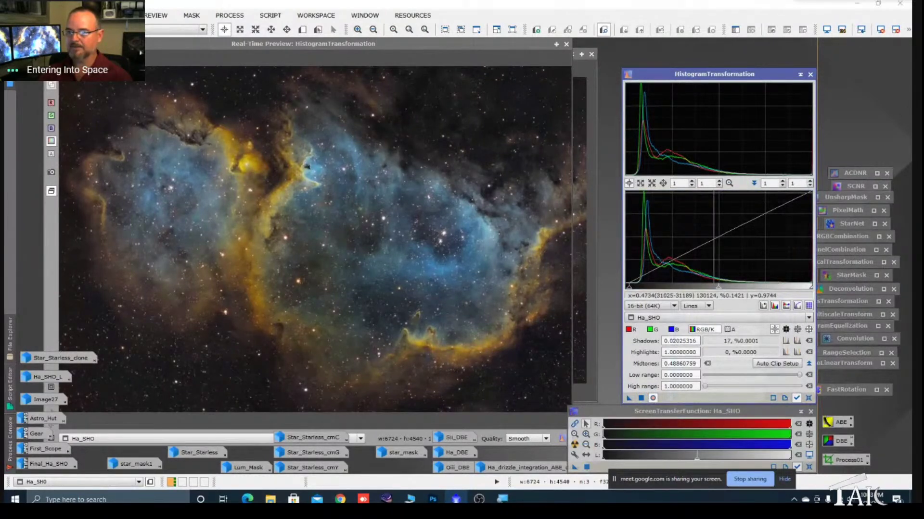
{"action": "left_click", "coordinate": [800, 74]}
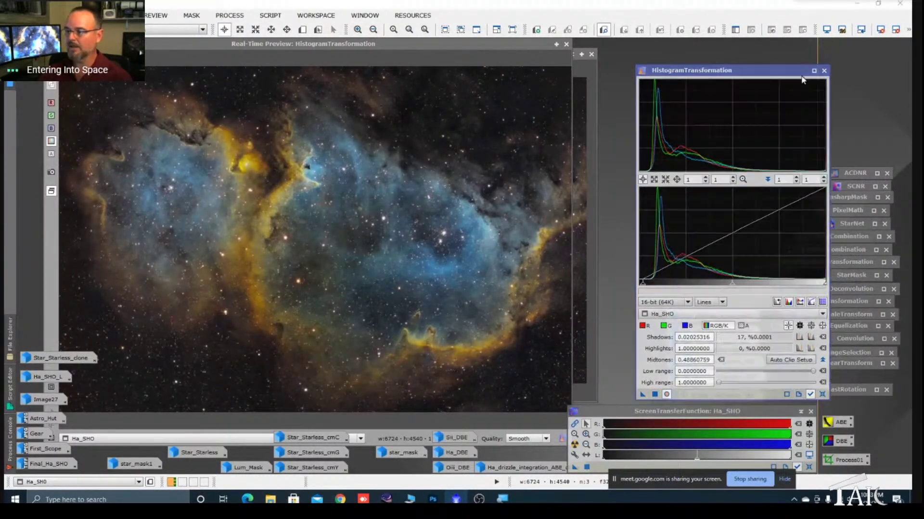
{"action": "left_click", "coordinate": [567, 46]}
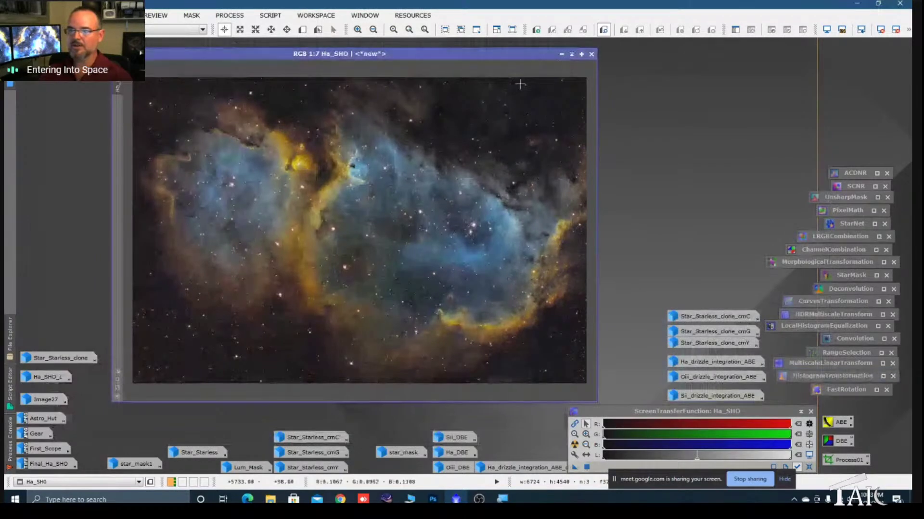
- Reopen HistogramTransformation, reset its settings to the defaults and move its window clear of the image
{"action": "left_click_drag", "start_coordinate": [508, 52], "coordinate": [498, 68]}
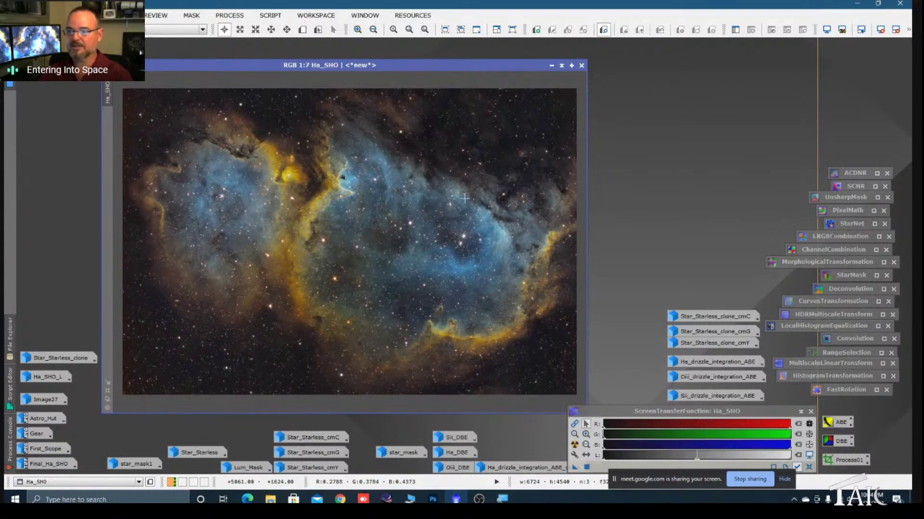
{"action": "left_click_drag", "start_coordinate": [471, 67], "coordinate": [468, 67]}
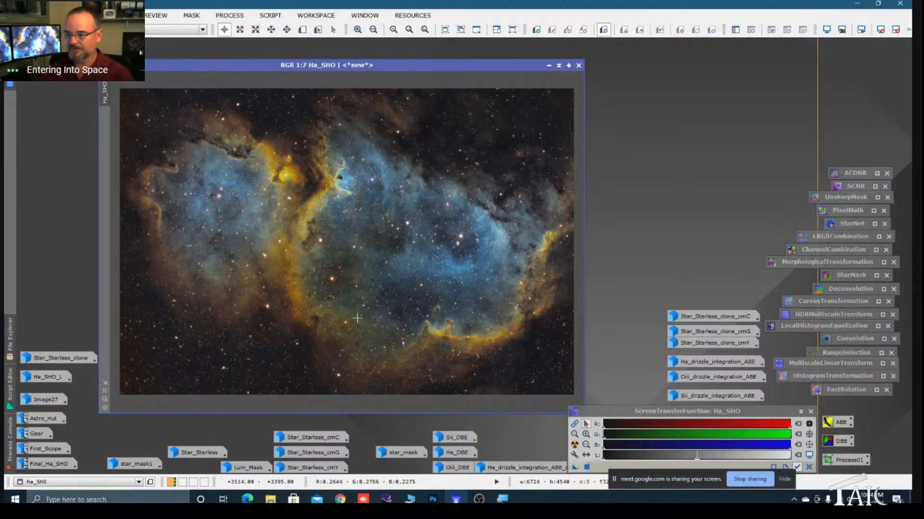
{"action": "double_click", "coordinate": [807, 380]}
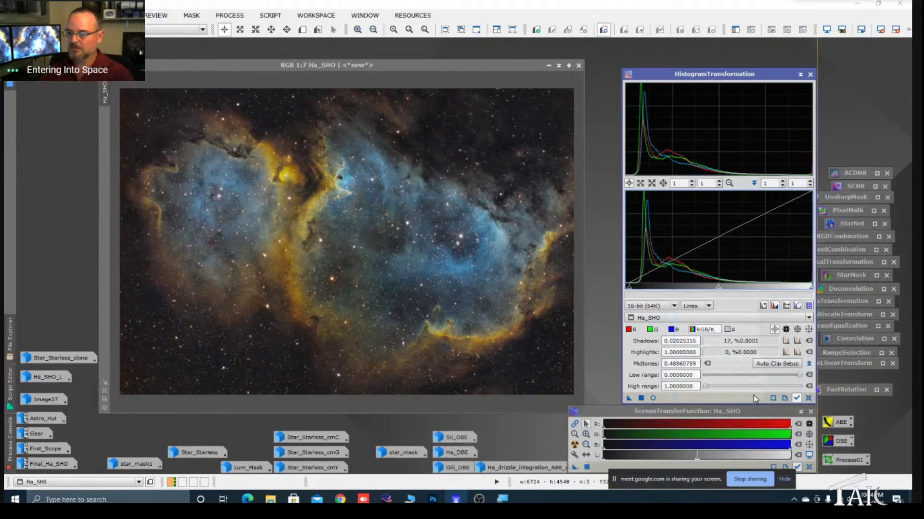
{"action": "left_click", "coordinate": [808, 398]}
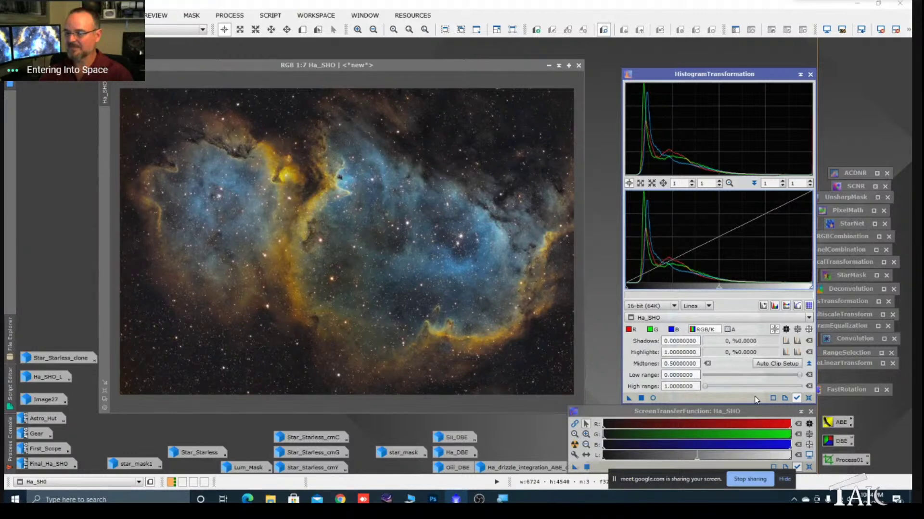
{"action": "left_click_drag", "start_coordinate": [701, 77], "coordinate": [796, 76]}
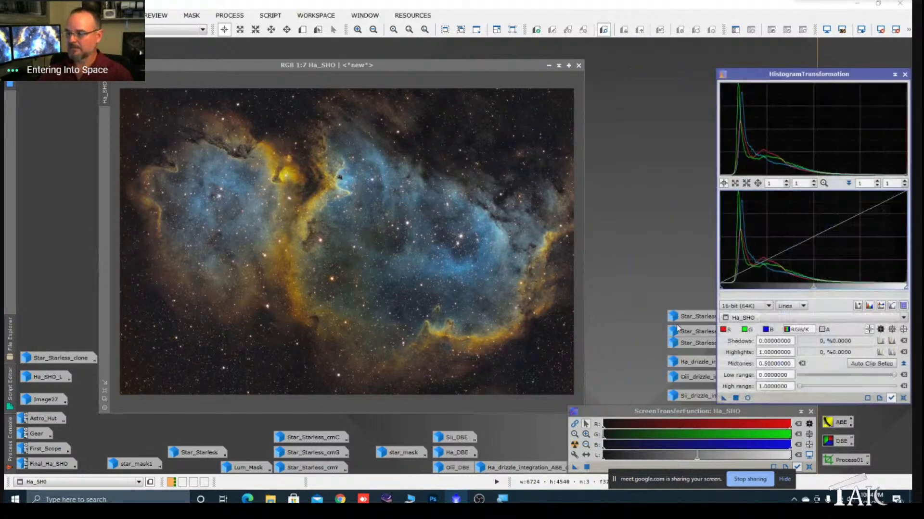
- Open Sii_drizzle_integration_ABE, transfer its screen stretch to HistogramTransformation and turn off that process's view tracking
{"action": "double_click", "coordinate": [685, 397]}
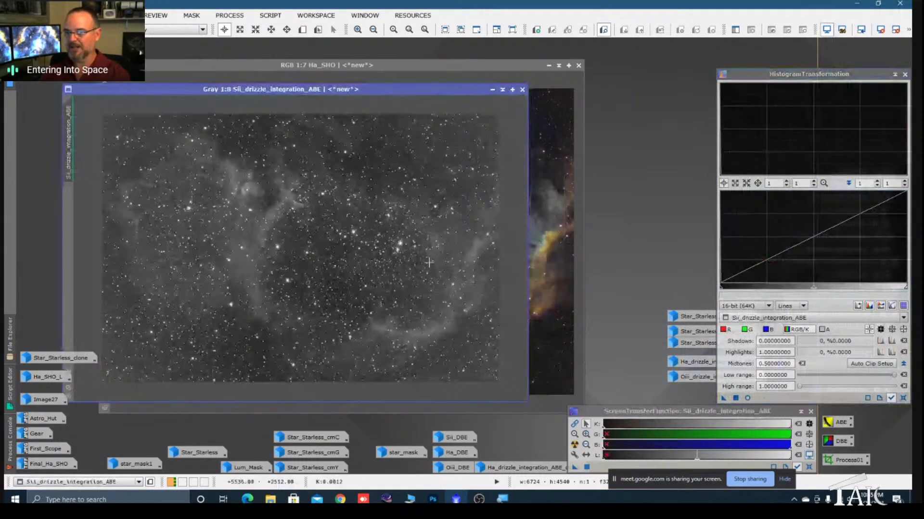
{"action": "left_click_drag", "start_coordinate": [418, 89], "coordinate": [455, 83]}
{"action": "left_click_drag", "start_coordinate": [782, 76], "coordinate": [666, 81]}
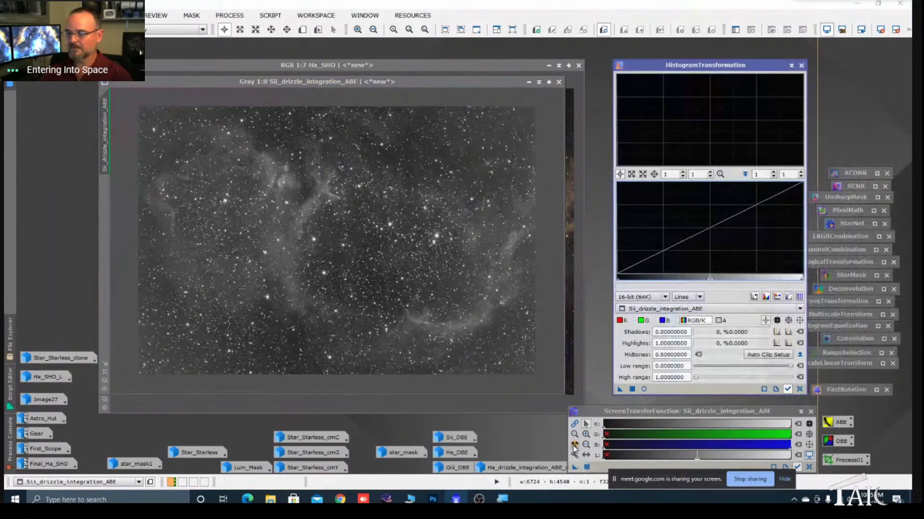
{"action": "left_click_drag", "start_coordinate": [574, 467], "coordinate": [678, 390]}
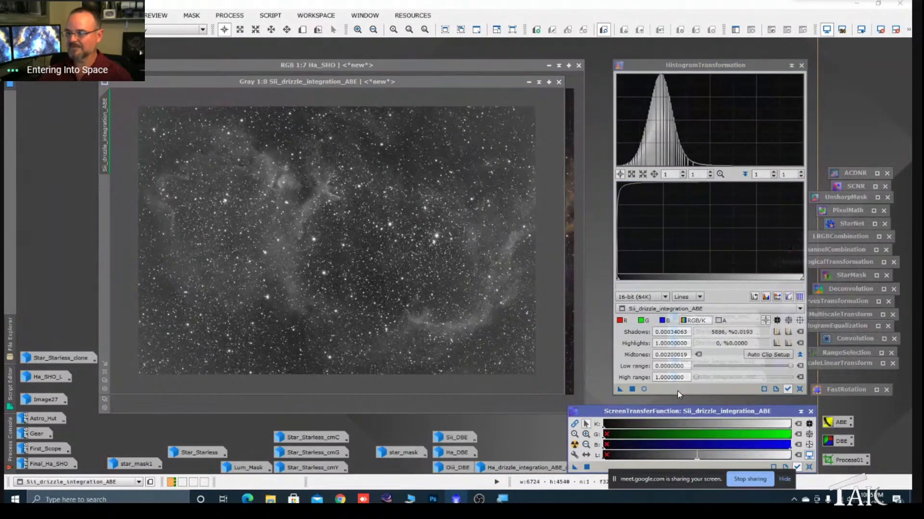
{"action": "left_click", "coordinate": [788, 390]}
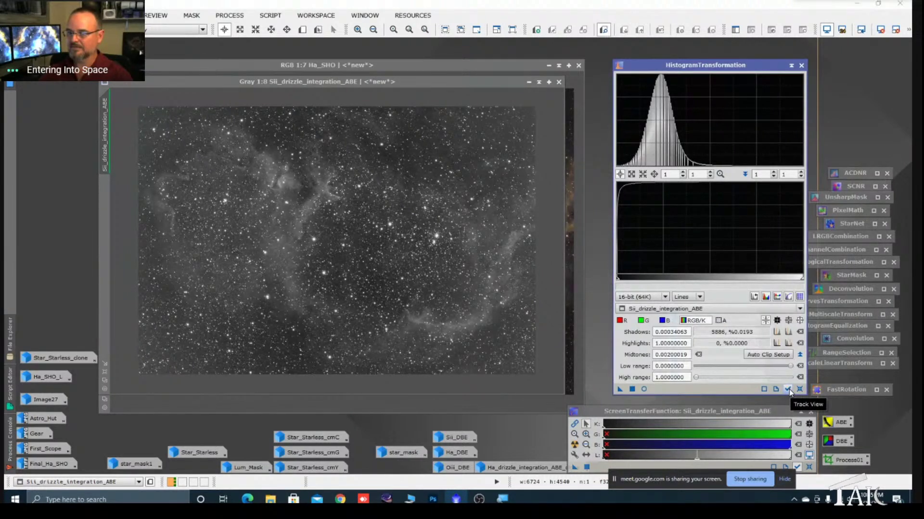
- Auto-stretch Sii_drizzle_integration_ABE with target background 0.2000, boost clipping factor 0.76 and boost background factor 2.10, and transfer the stretch to HistogramTransformation
{"action": "left_click", "coordinate": [575, 448]}
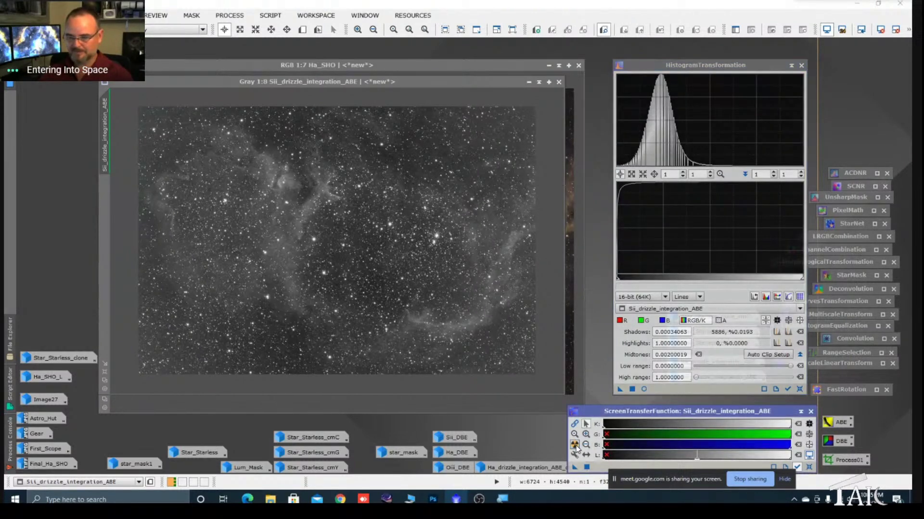
{"action": "left_click", "coordinate": [576, 449], "text": "ctrl"}
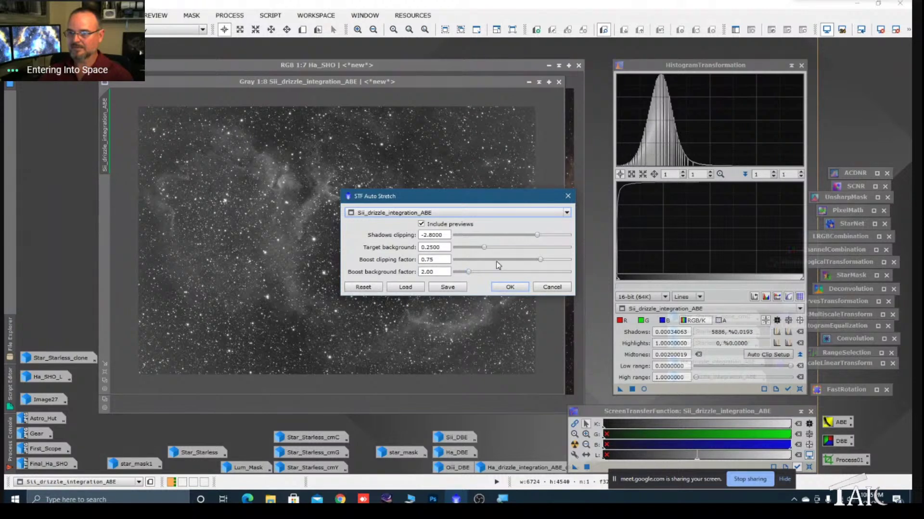
{"action": "left_click_drag", "start_coordinate": [469, 272], "coordinate": [470, 277]}
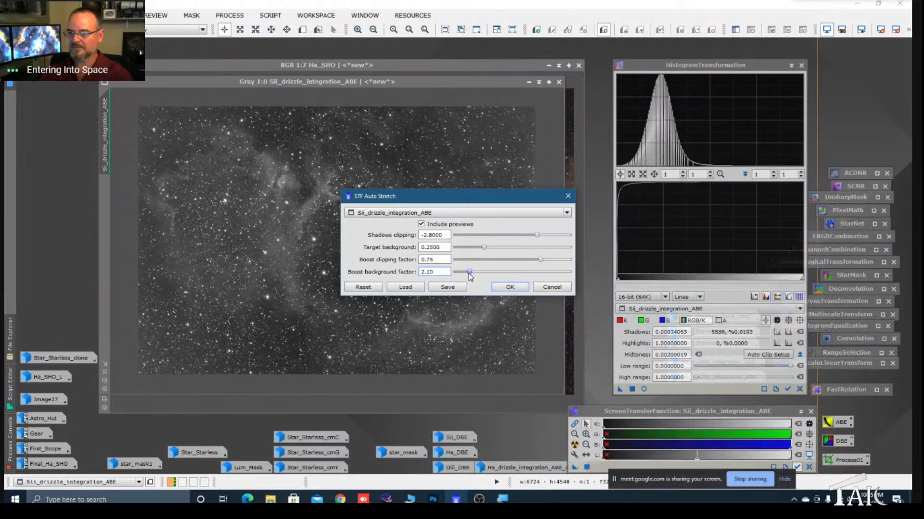
{"action": "left_click", "coordinate": [541, 261]}
{"action": "type", "text": "0.74"}
{"action": "left_click_drag", "start_coordinate": [539, 260], "coordinate": [543, 260]}
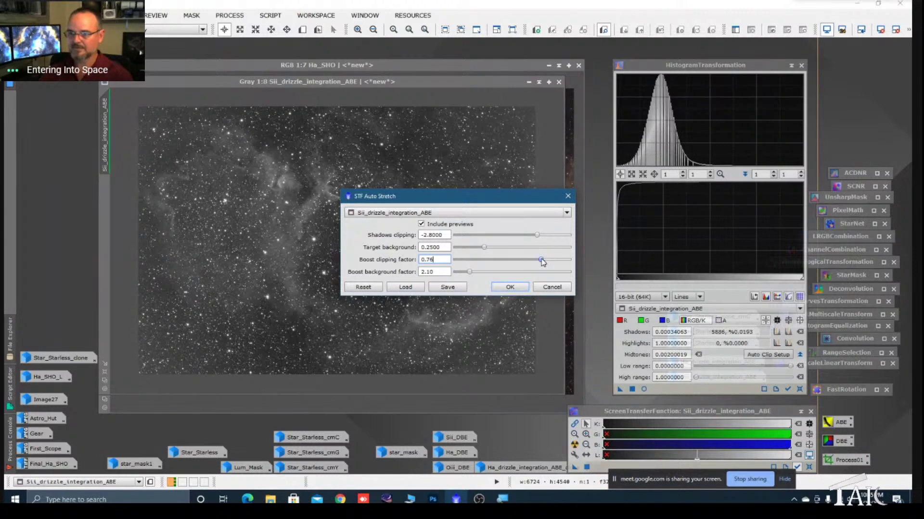
{"action": "left_click_drag", "start_coordinate": [485, 247], "coordinate": [480, 248]}
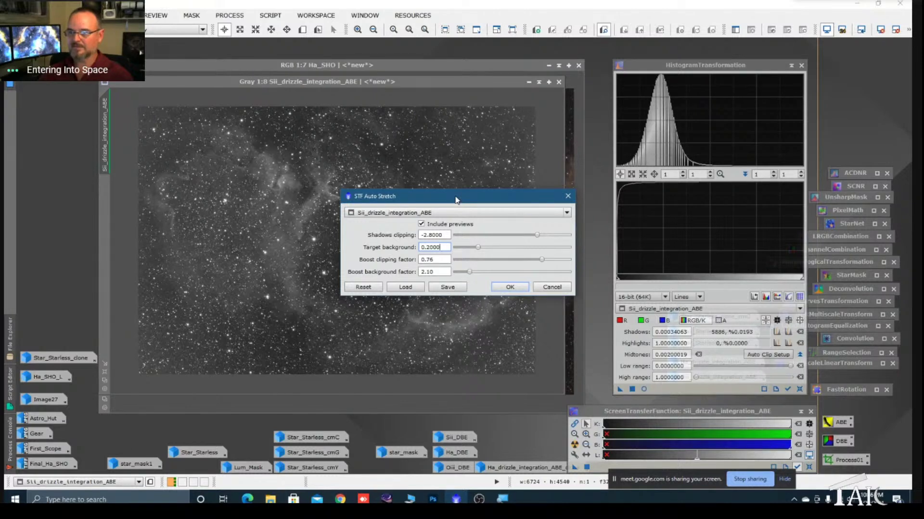
{"action": "left_click_drag", "start_coordinate": [457, 200], "coordinate": [452, 204]}
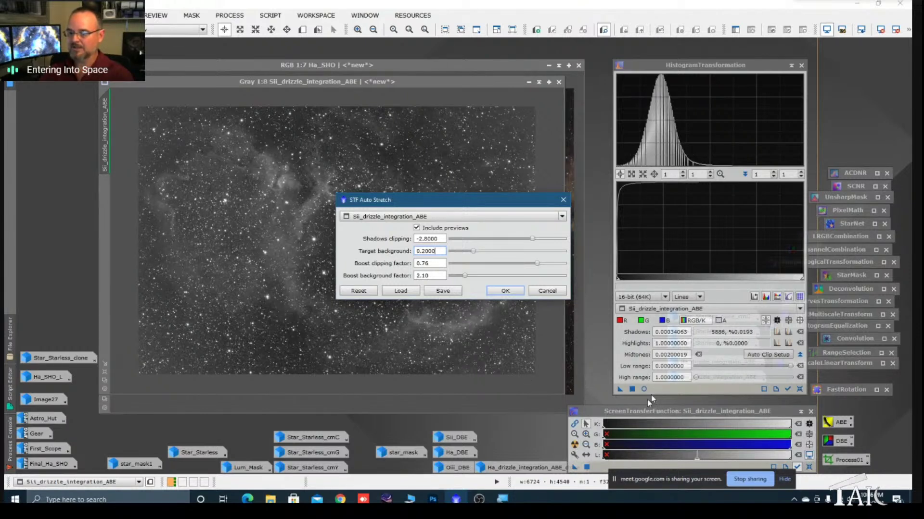
{"action": "left_click", "coordinate": [505, 290]}
{"action": "left_click_drag", "start_coordinate": [574, 468], "coordinate": [679, 388]}
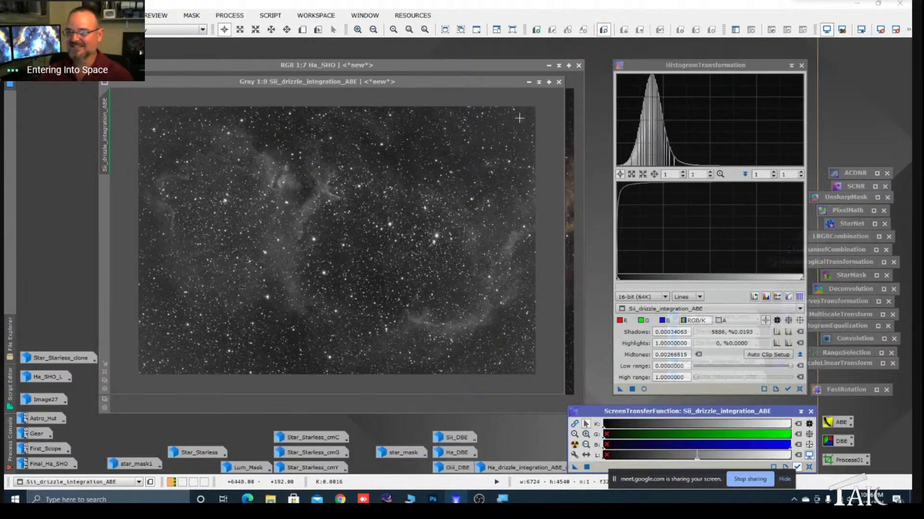
- Minimize the Sii_drizzle_integration_ABE image and collapse HistogramTransformation so that only Ha_SHO stays open
{"action": "left_click", "coordinate": [528, 82]}
{"action": "left_click", "coordinate": [527, 82]}
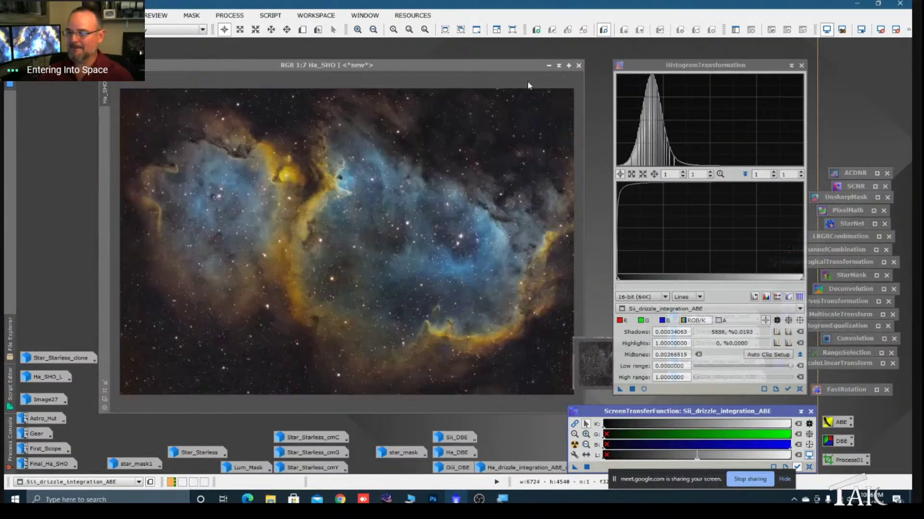
{"action": "left_click_drag", "start_coordinate": [710, 66], "coordinate": [722, 65]}
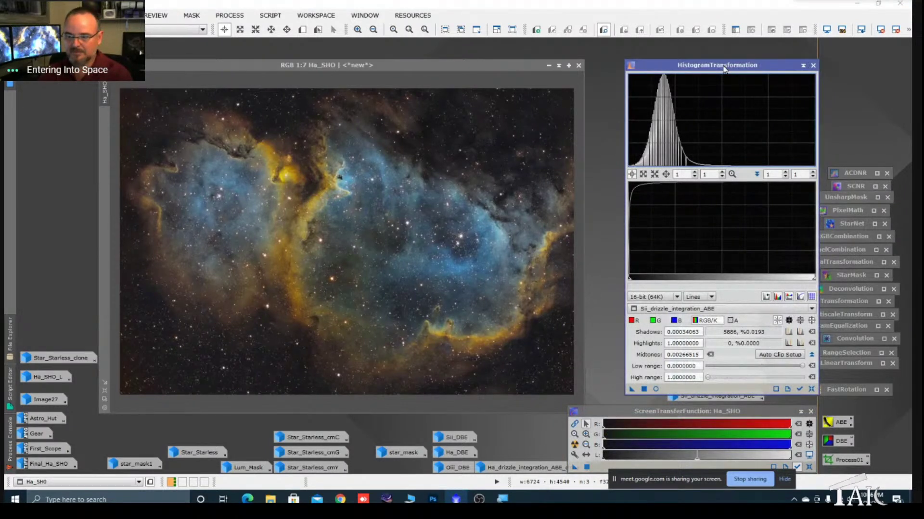
{"action": "left_click", "coordinate": [803, 65]}
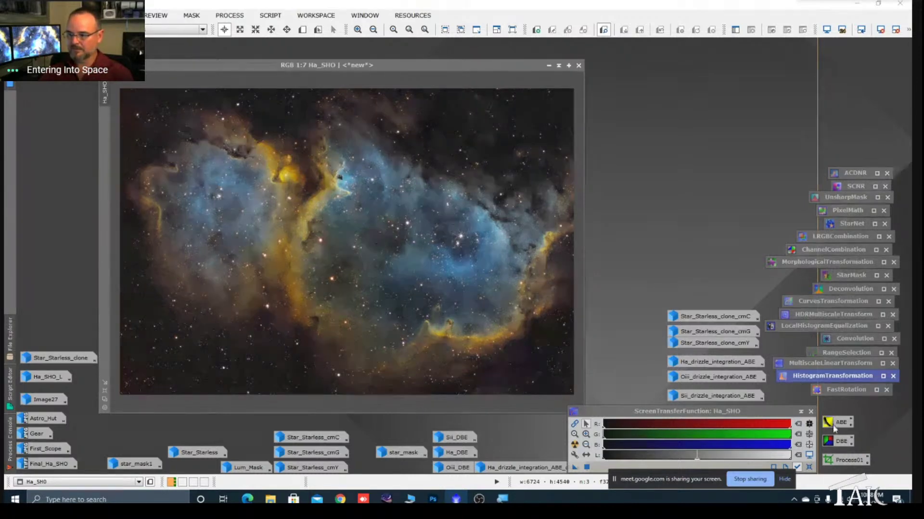
- Load the saved DBE process on Ha_SHO, check the upper-right corner sample and move lower-edge sample 9 to X 4768, Y 4439
{"action": "double_click", "coordinate": [837, 440]}
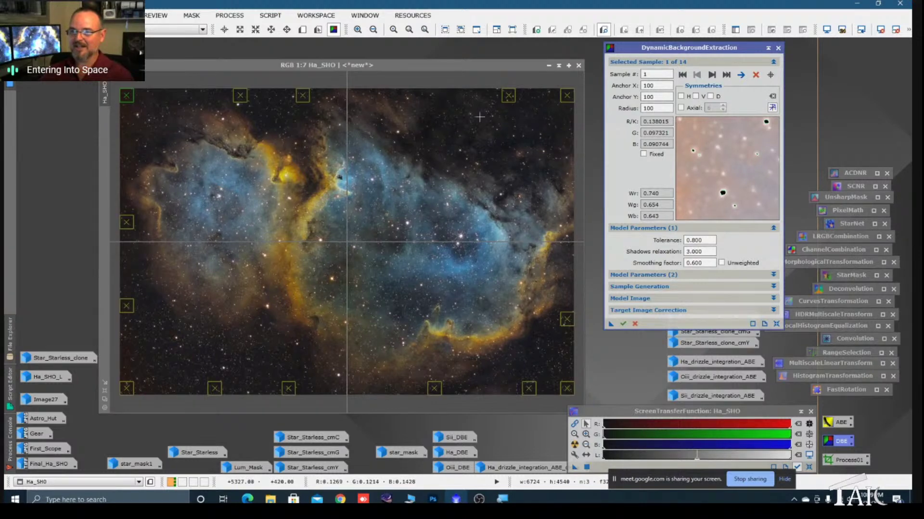
{"action": "left_click", "coordinate": [567, 99]}
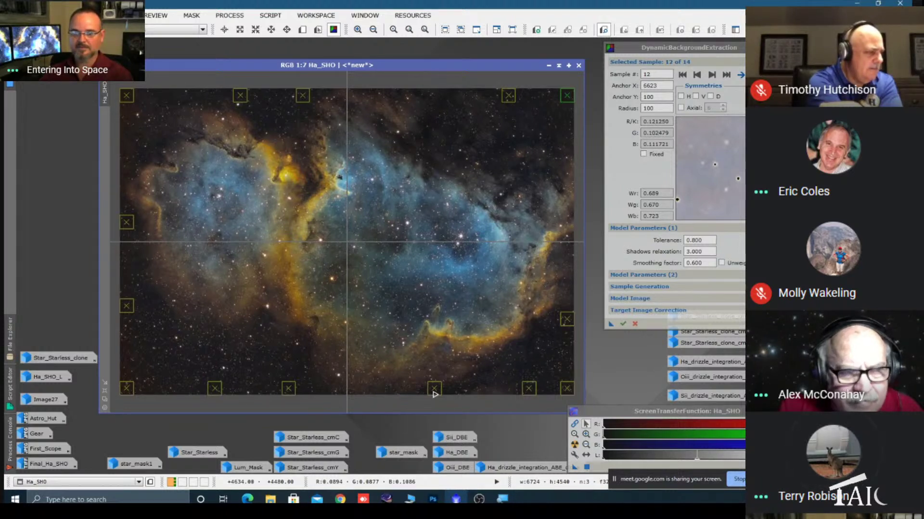
{"action": "left_click_drag", "start_coordinate": [434, 395], "coordinate": [441, 394]}
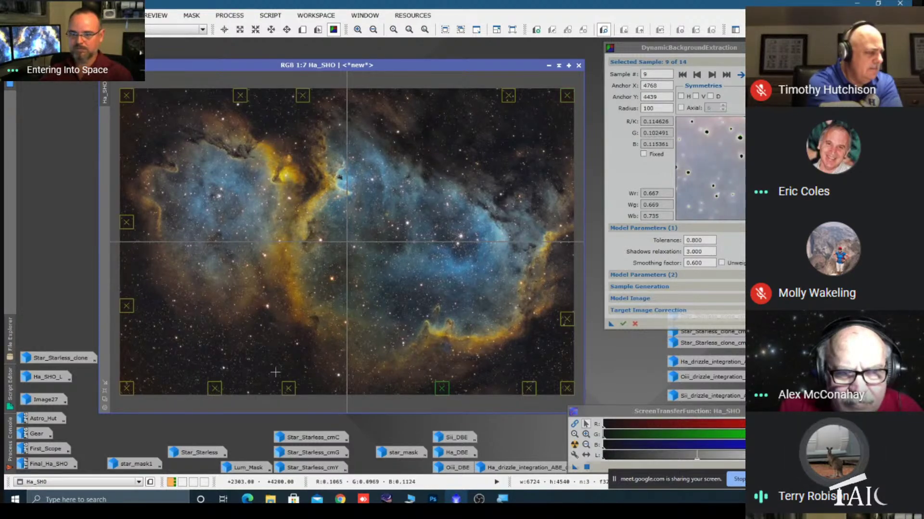
- Inspect the background near Ha_SHO's lower-left samples, expand the sample generation settings and reposition sample 9 to X 4684, Y 4439
{"action": "scroll", "coordinate": [275, 372], "scroll_direction": "up", "scroll_amount": 2}
{"action": "left_click_drag", "start_coordinate": [206, 383], "coordinate": [249, 367]}
{"action": "key", "text": "space"}
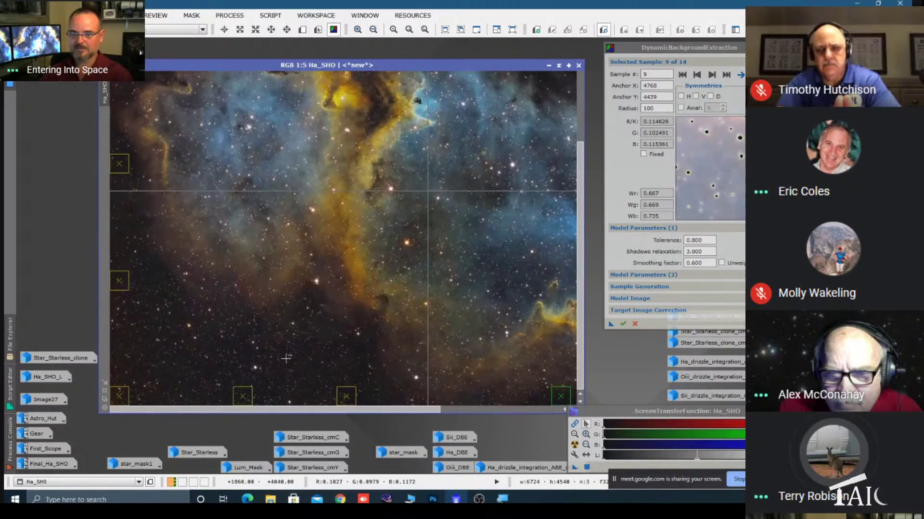
{"action": "scroll", "coordinate": [279, 359], "scroll_direction": "down", "scroll_amount": 2}
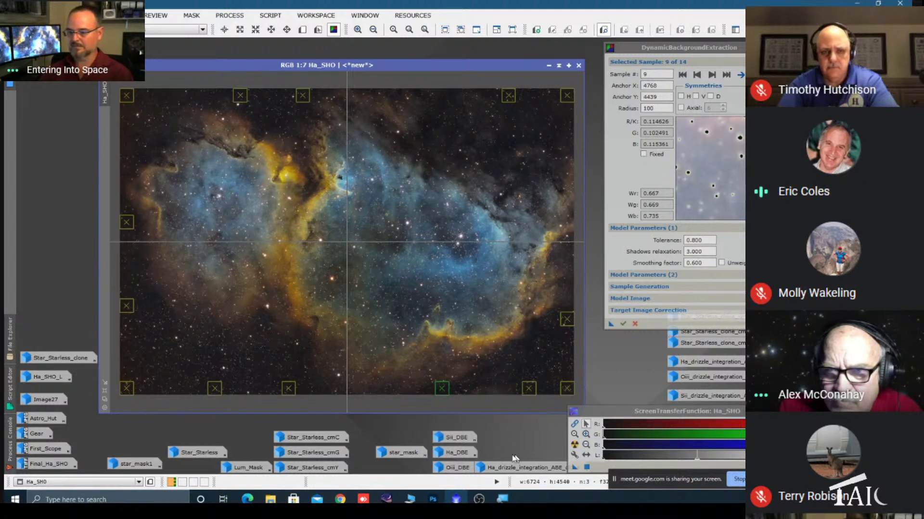
{"action": "left_click_drag", "start_coordinate": [446, 396], "coordinate": [450, 397]}
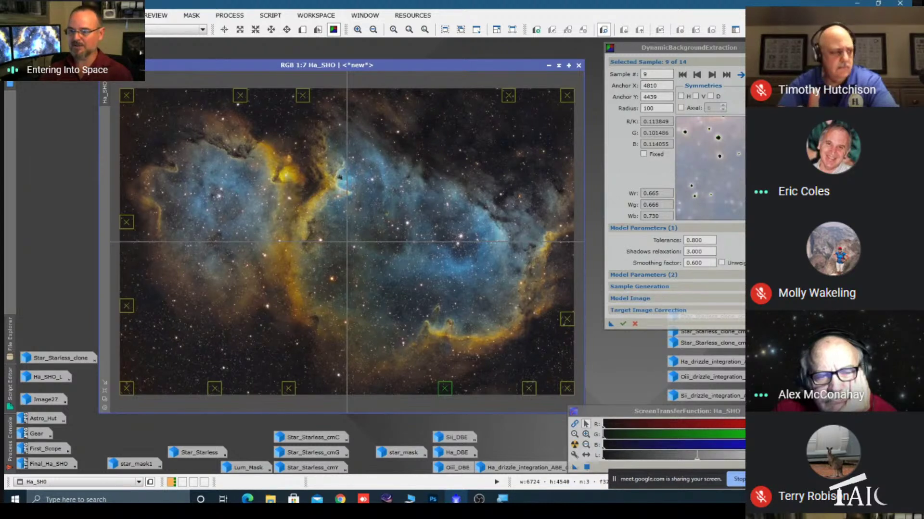
{"action": "left_click", "coordinate": [640, 287]}
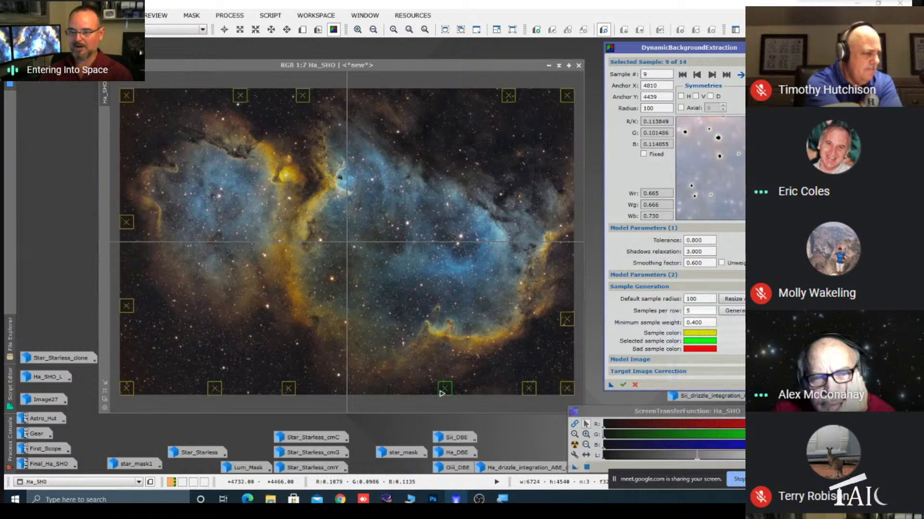
{"action": "mouse_move", "coordinate": [445, 391]}
{"action": "left_mouse_down"}
{"action": "mouse_move", "coordinate": [424, 373]}
{"action": "mouse_move", "coordinate": [439, 399]}
{"action": "left_mouse_up"}
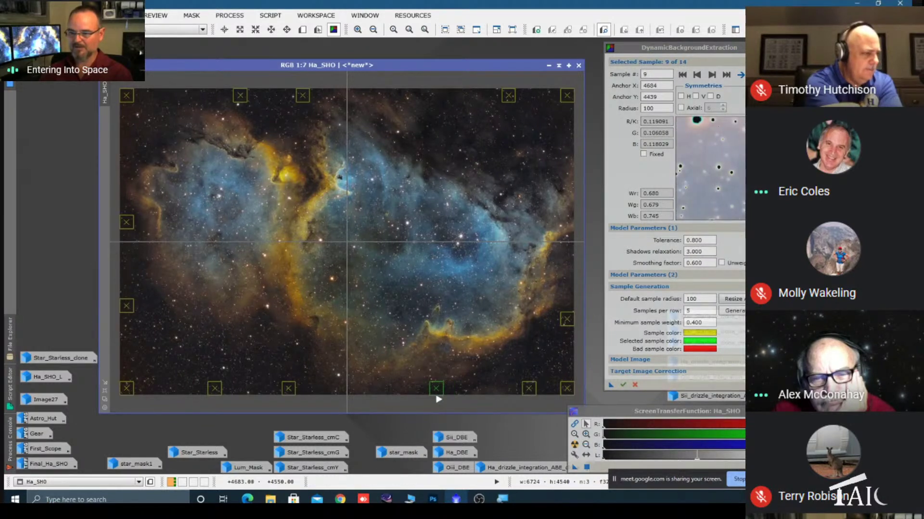
- Reposition background sample 11 to X 6105, Y 4439, sample 13 to X 6623, Y 3525 and sample 10 to X 5921, Y 100
{"action": "left_click_drag", "start_coordinate": [530, 396], "coordinate": [533, 396]}
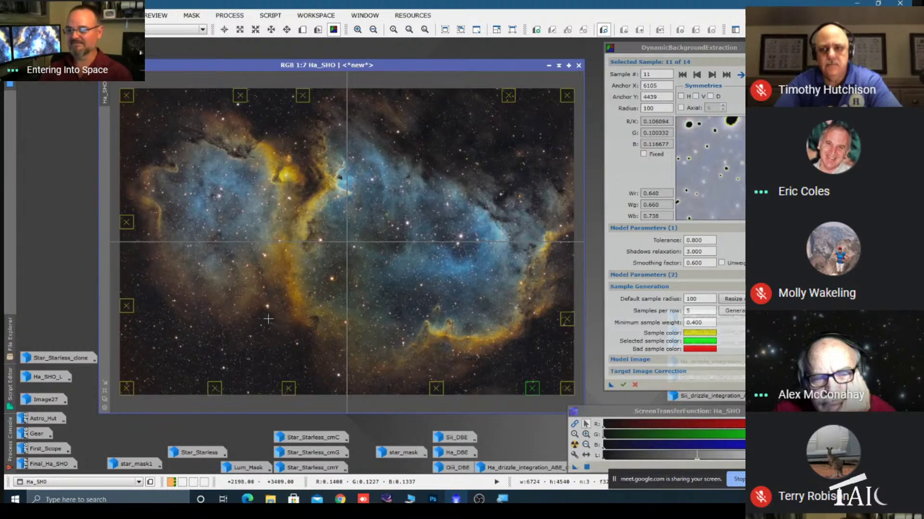
{"action": "left_click", "coordinate": [570, 325]}
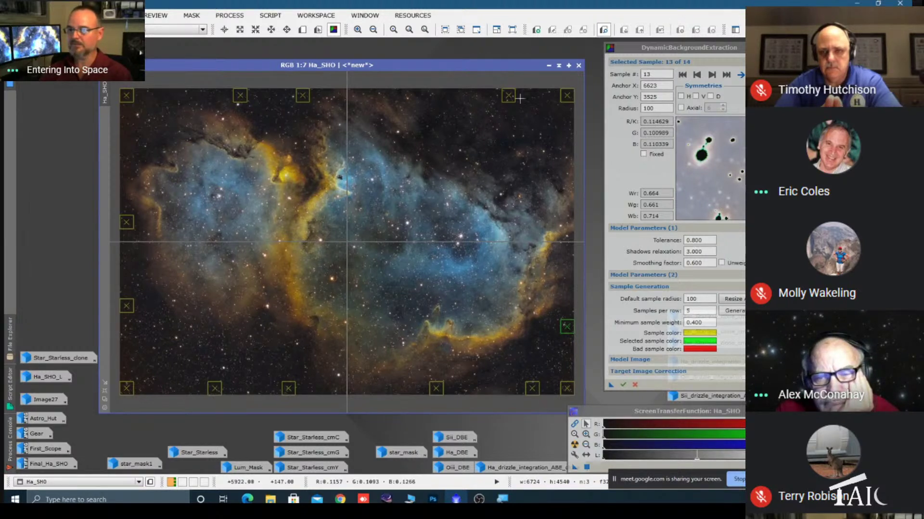
{"action": "left_click_drag", "start_coordinate": [509, 95], "coordinate": [523, 96]}
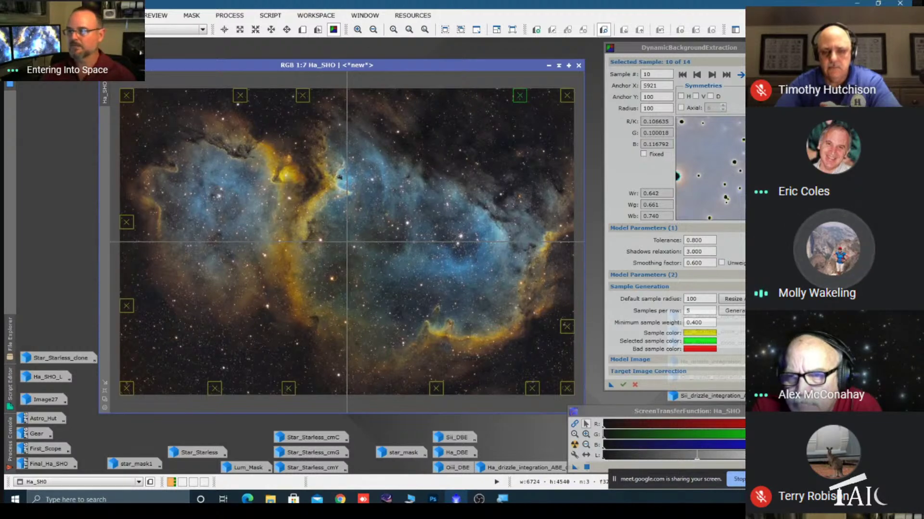
- Cancel the active DynamicBackgroundExtraction session on Ha_SHO and shift the image window slightly upward
{"action": "left_click", "coordinate": [635, 384]}
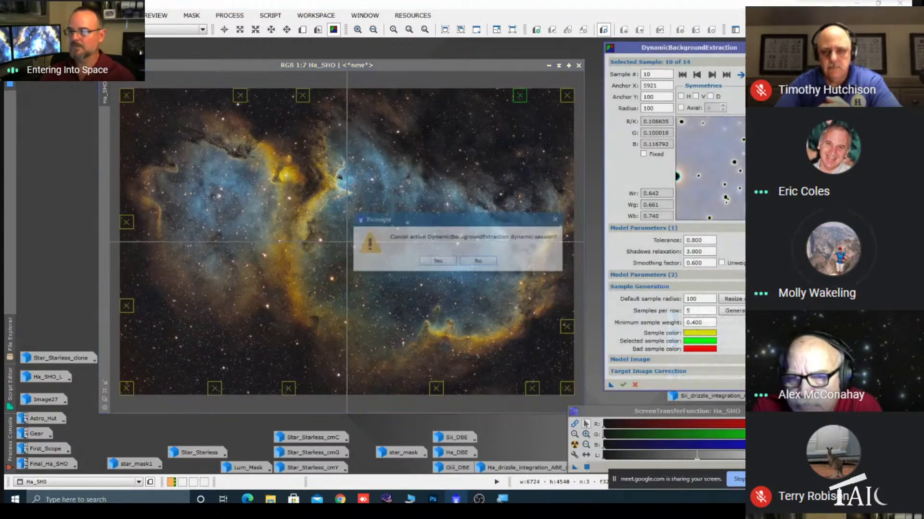
{"action": "left_click", "coordinate": [436, 263]}
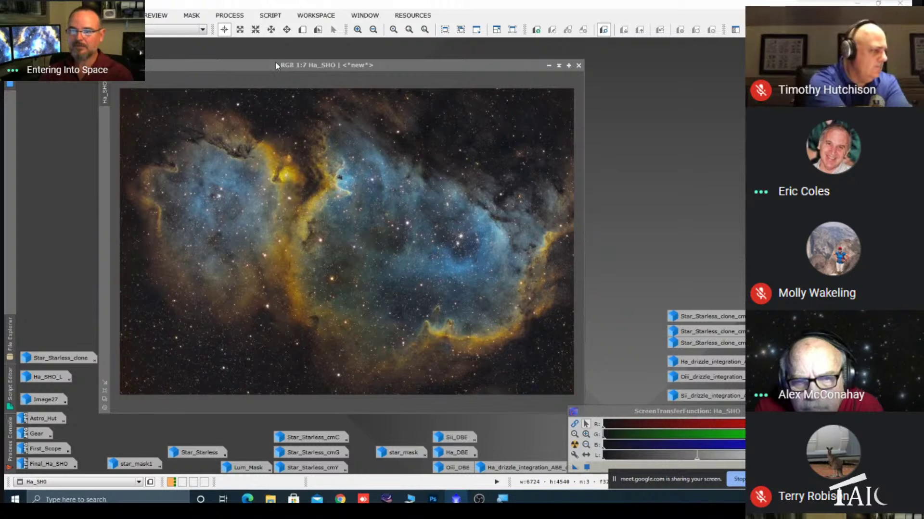
{"action": "left_click_drag", "start_coordinate": [271, 63], "coordinate": [271, 58]}
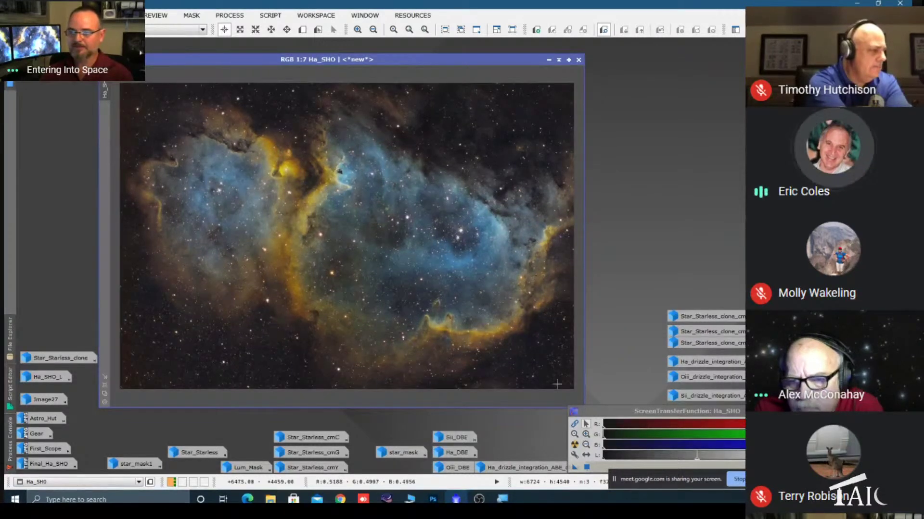